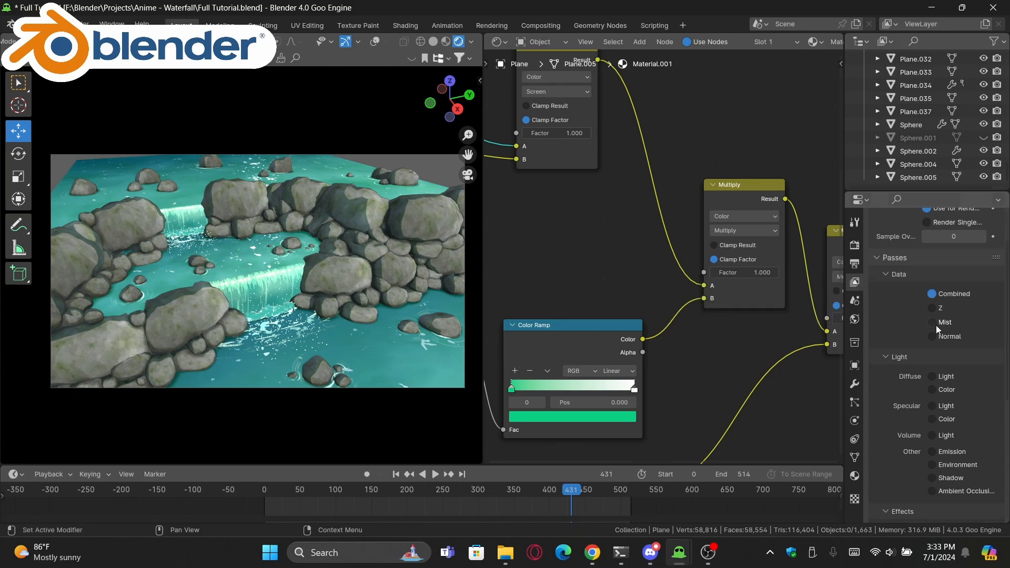
# Step: Enable the Emission, Environment, Shadow, Ambient Occlusion and Bloom passes for the view layer
pyautogui.scroll(-5, 890, 358)
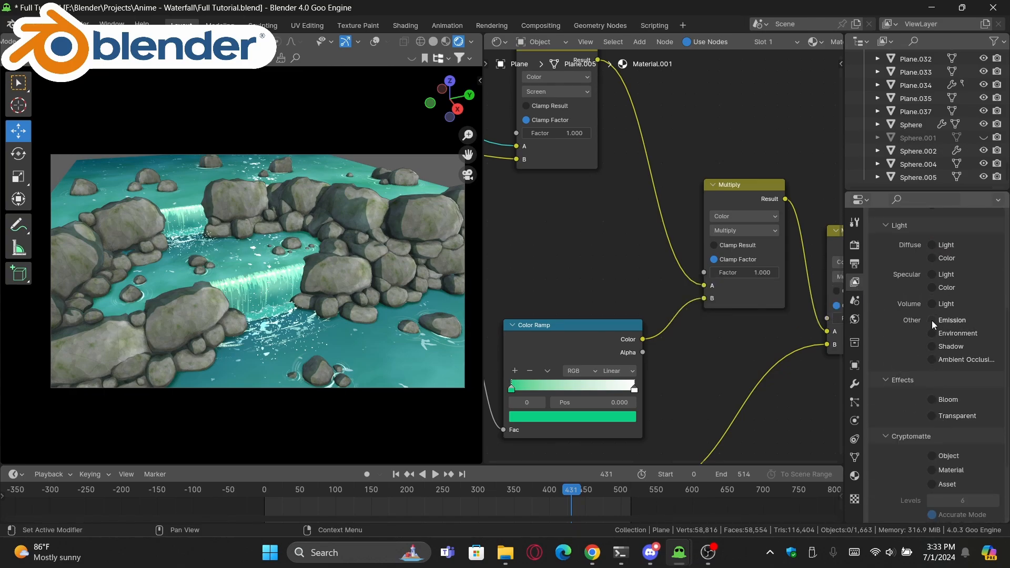
pyautogui.click(932, 320)
pyautogui.click(932, 334)
pyautogui.click(932, 400)
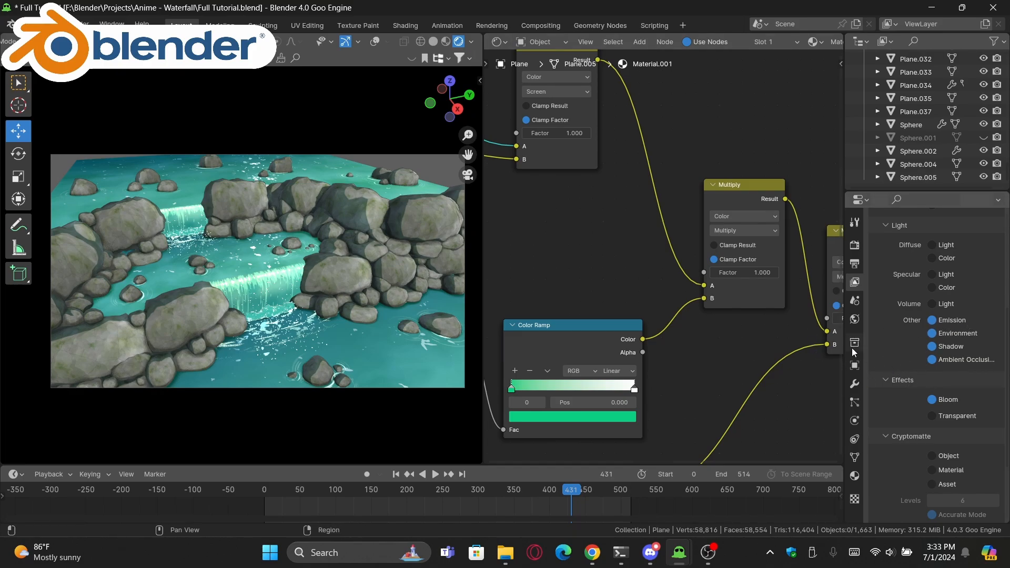
# Step: Go to frame 263, render the image, and close the render result window
pyautogui.moveTo(396, 491)
pyautogui.mouseDown()
pyautogui.moveTo(342, 489)
pyautogui.moveTo(392, 491)
pyautogui.mouseUp()
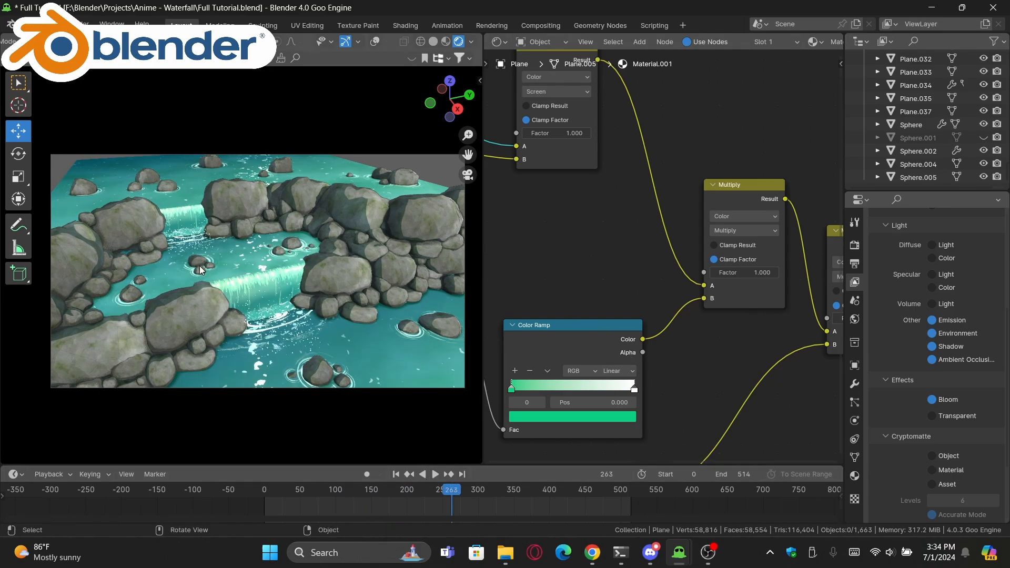
pyautogui.click(80, 24)
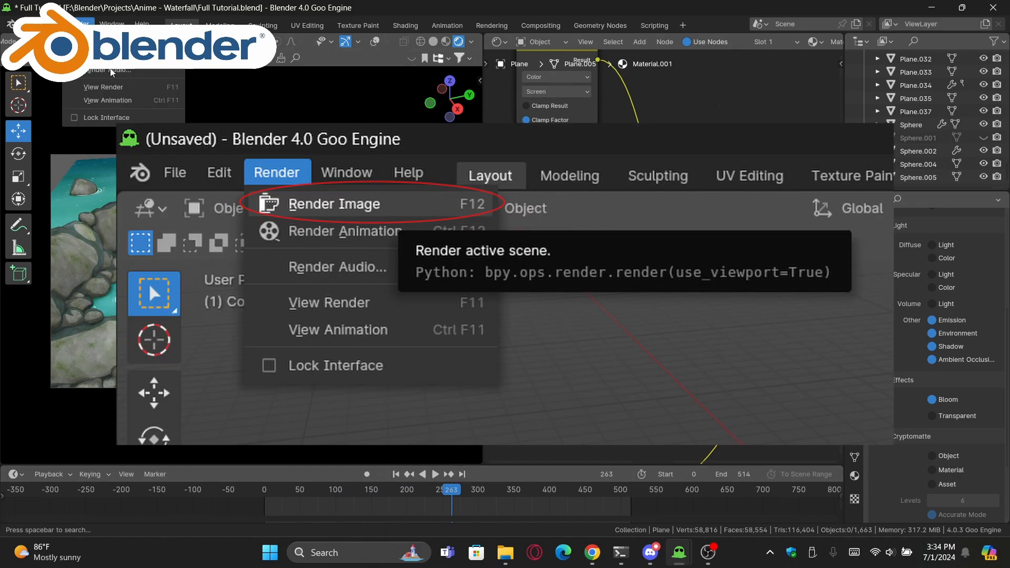
pyautogui.click(83, 23)
pyautogui.click(84, 24)
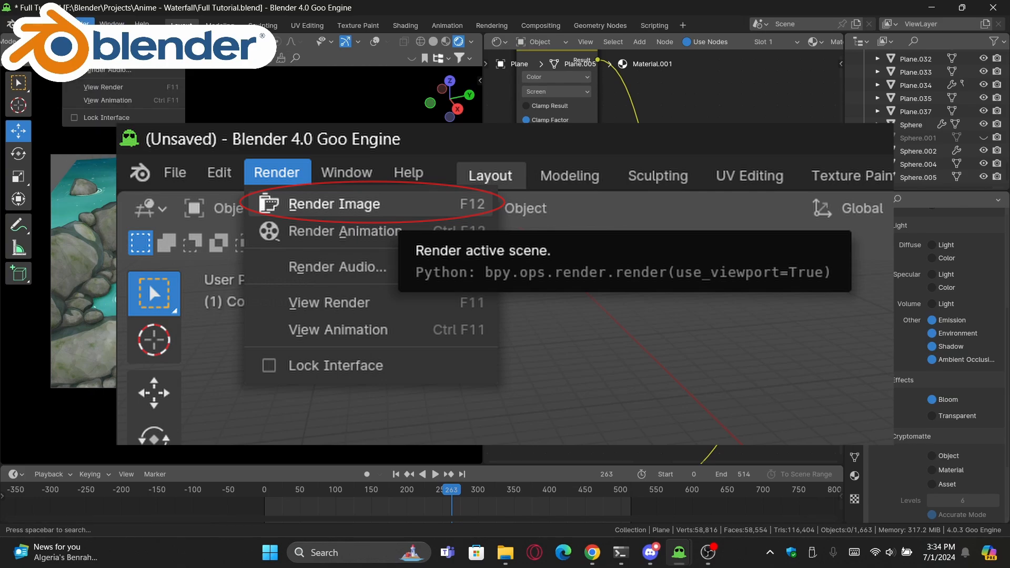
pyautogui.click(102, 40)
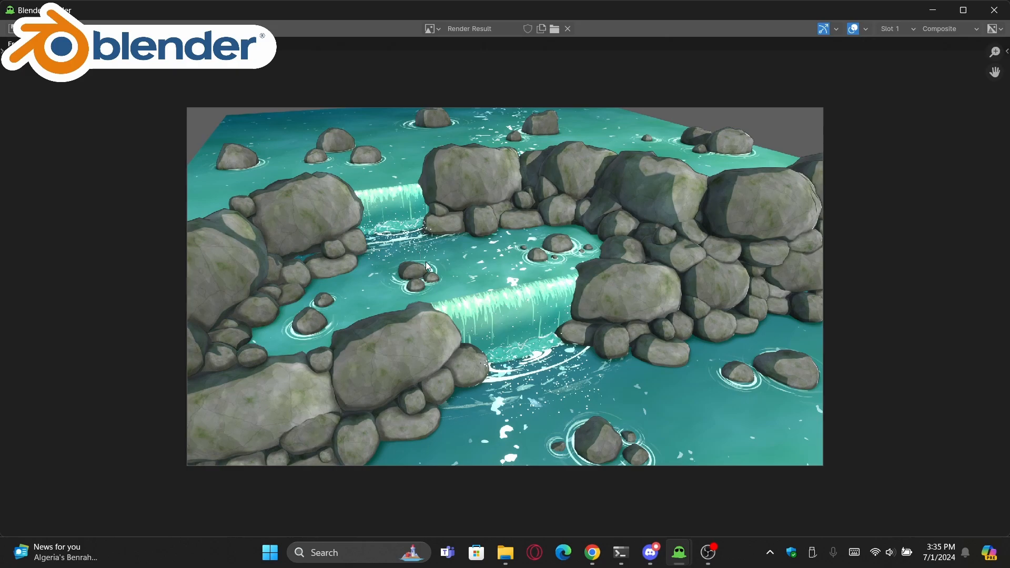
pyautogui.click(994, 10)
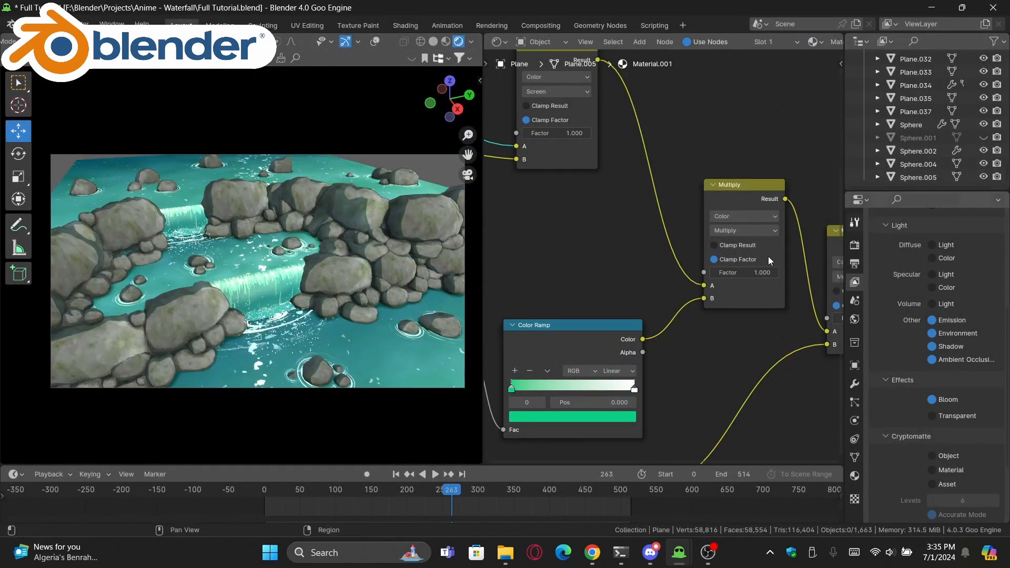
# Step: Switch to the Compositing workspace to show the scene's compositor nodes
pyautogui.click(545, 26)
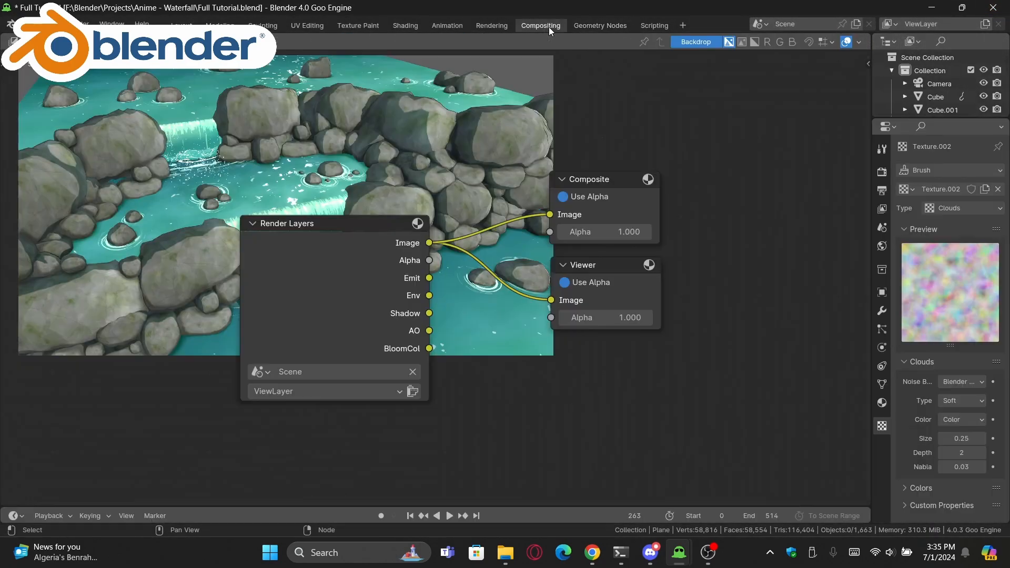
pyautogui.moveTo(550, 105); pyautogui.dragTo(521, 75, button='middle')
pyautogui.scroll(-3, 550, 170)
pyautogui.scroll(2, 550, 169)
pyautogui.moveTo(144, 111); pyautogui.dragTo(707, 464)
pyautogui.moveTo(703, 398)
pyautogui.mouseDown(button='middle')
pyautogui.moveTo(724, 424)
pyautogui.moveTo(714, 403)
pyautogui.mouseUp(button='middle')
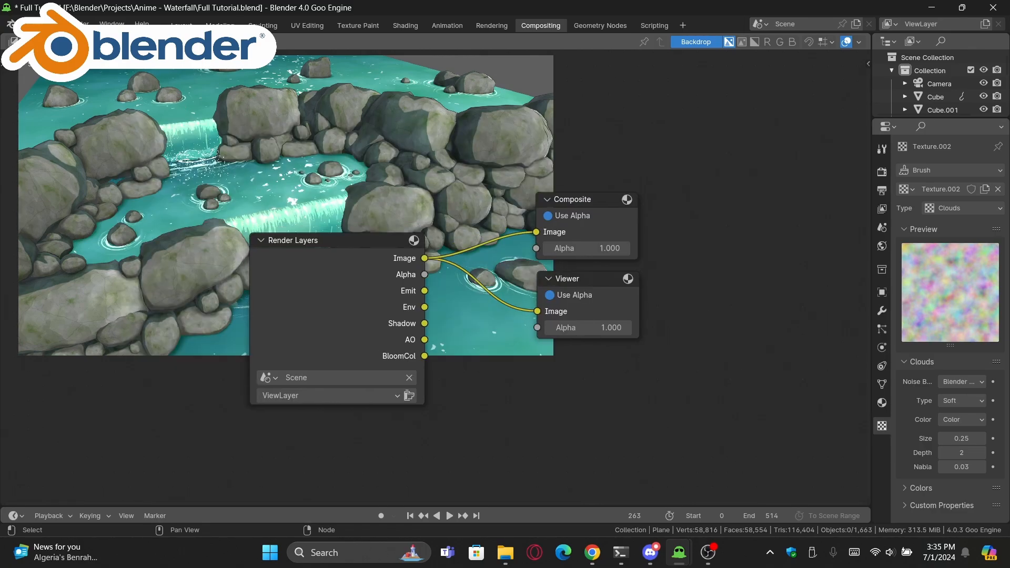
# Step: Turn on the image preview of the Render Layers node
pyautogui.click(333, 248)
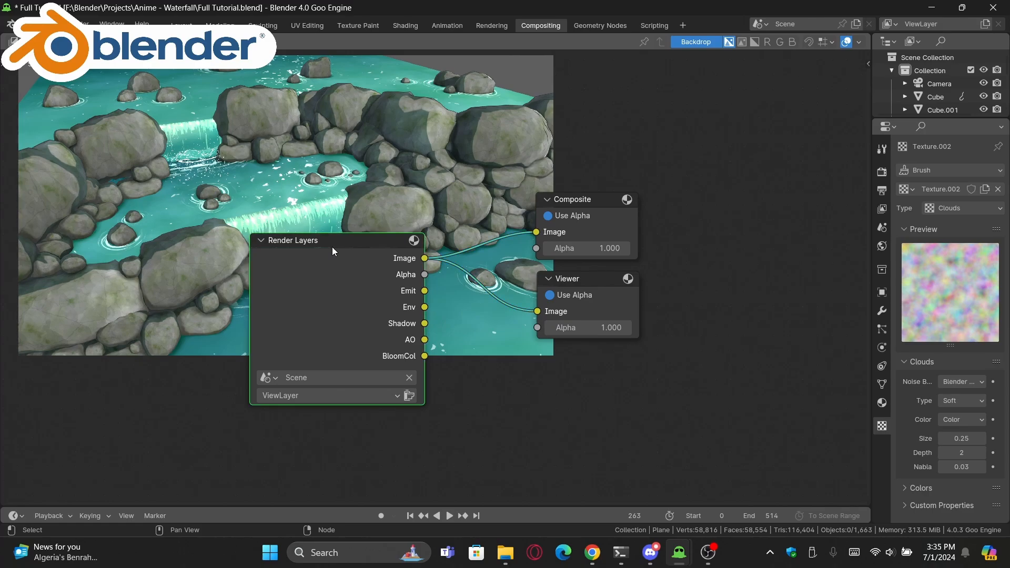
pyautogui.moveTo(333, 247); pyautogui.dragTo(292, 273, button='middle')
pyautogui.moveTo(516, 226); pyautogui.dragTo(498, 187)
pyautogui.rightClick(498, 188)
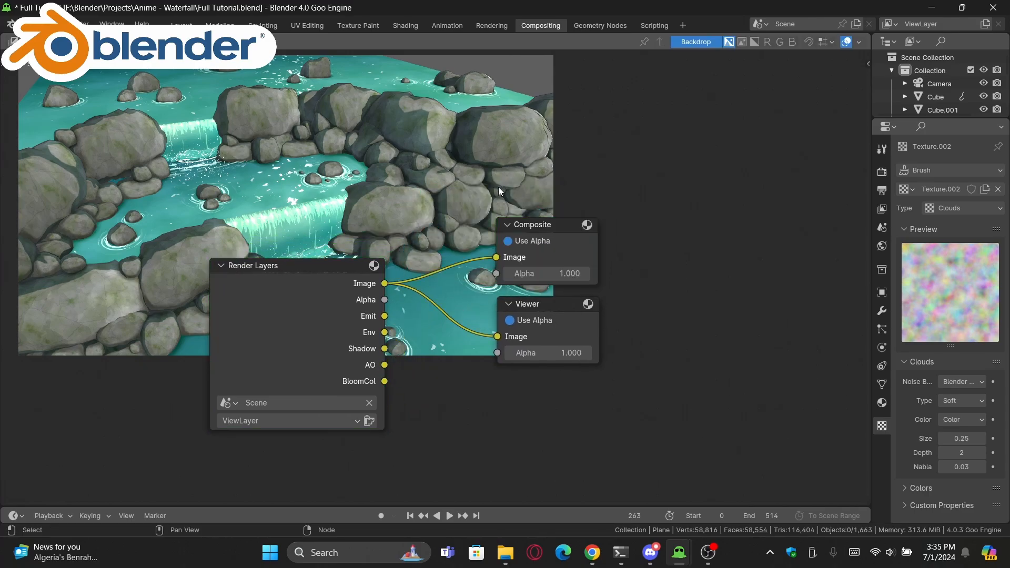
pyautogui.scroll(2, 500, 194)
pyautogui.click(510, 262)
pyautogui.moveTo(468, 240); pyautogui.dragTo(506, 287, button='middle')
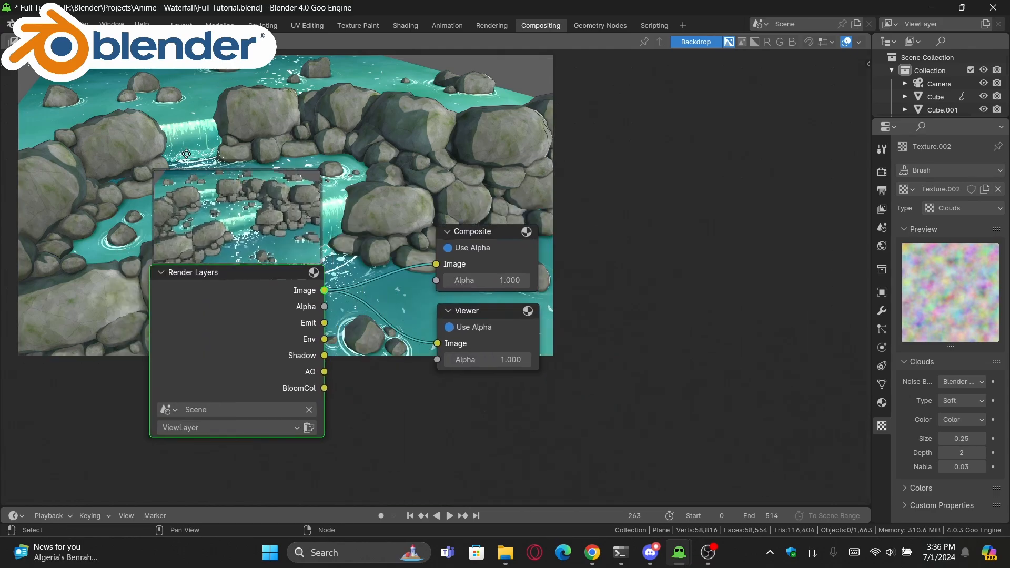
pyautogui.moveTo(190, 153); pyautogui.dragTo(472, 232, button='middle')
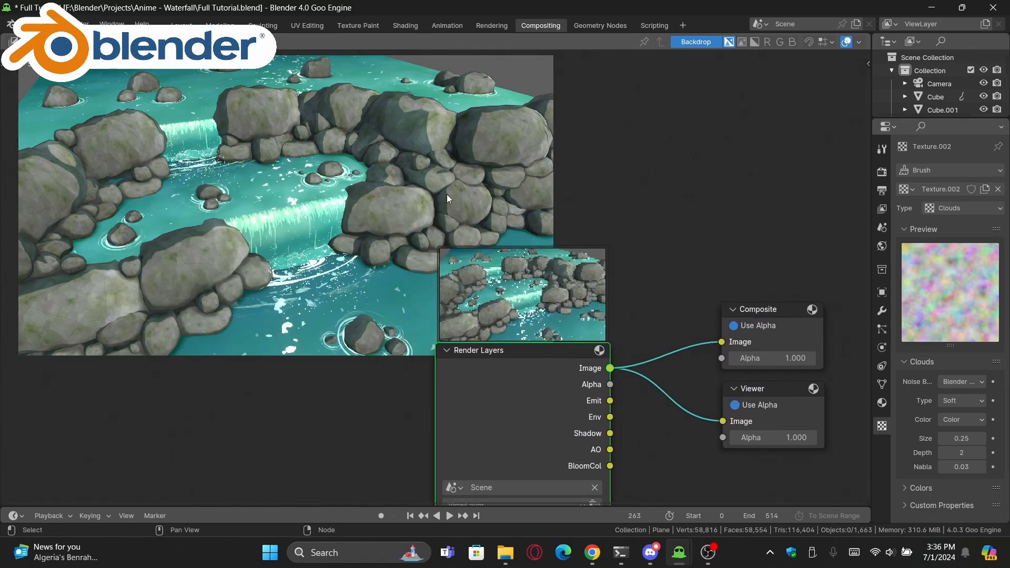
pyautogui.moveTo(416, 90); pyautogui.dragTo(412, 144, button='middle')
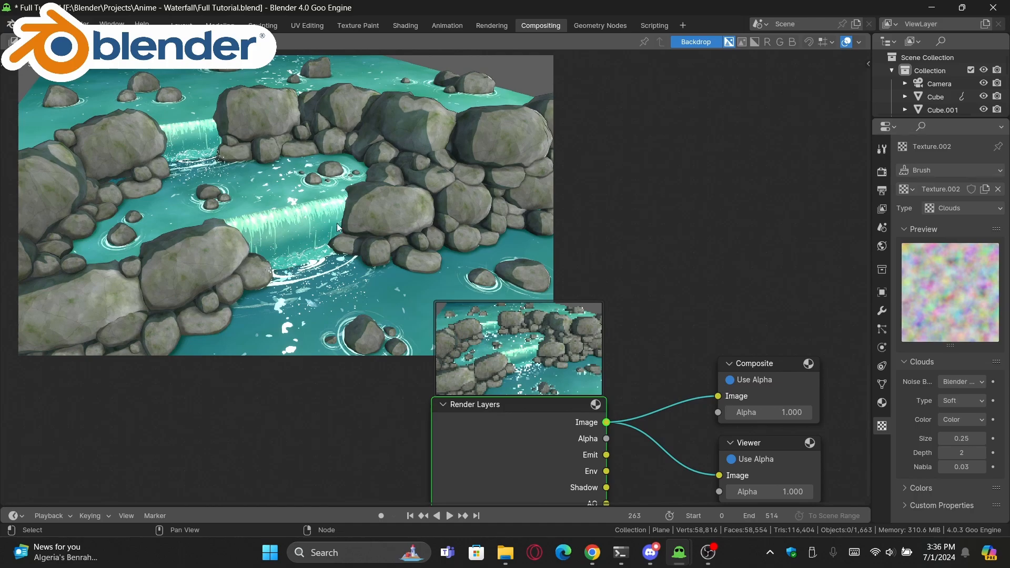
pyautogui.moveTo(590, 228); pyautogui.dragTo(341, 201, button='middle')
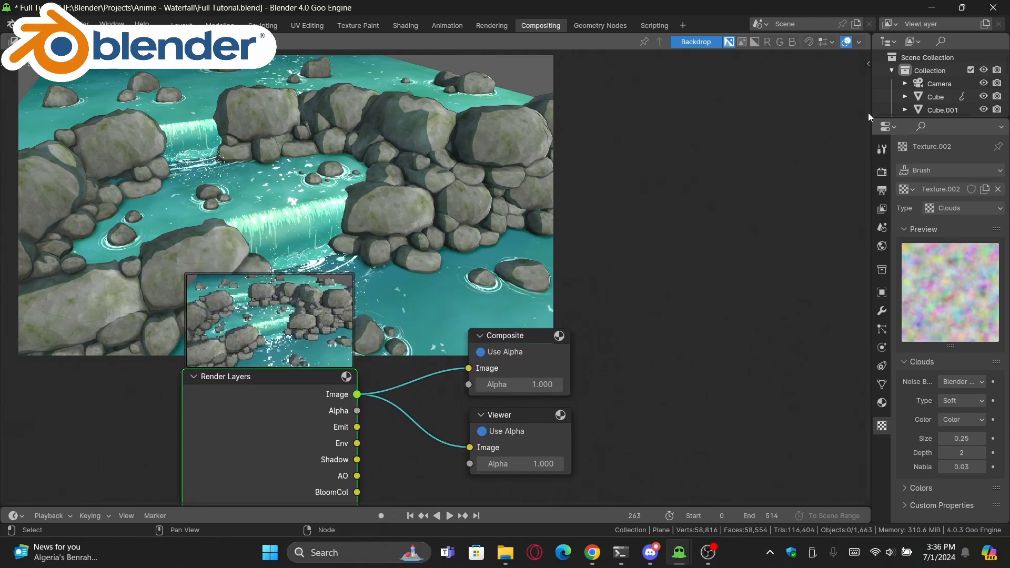
# Step: Try to adjust the horizontal offset of the compositor backdrop in its view settings
pyautogui.rightClick(765, 217)
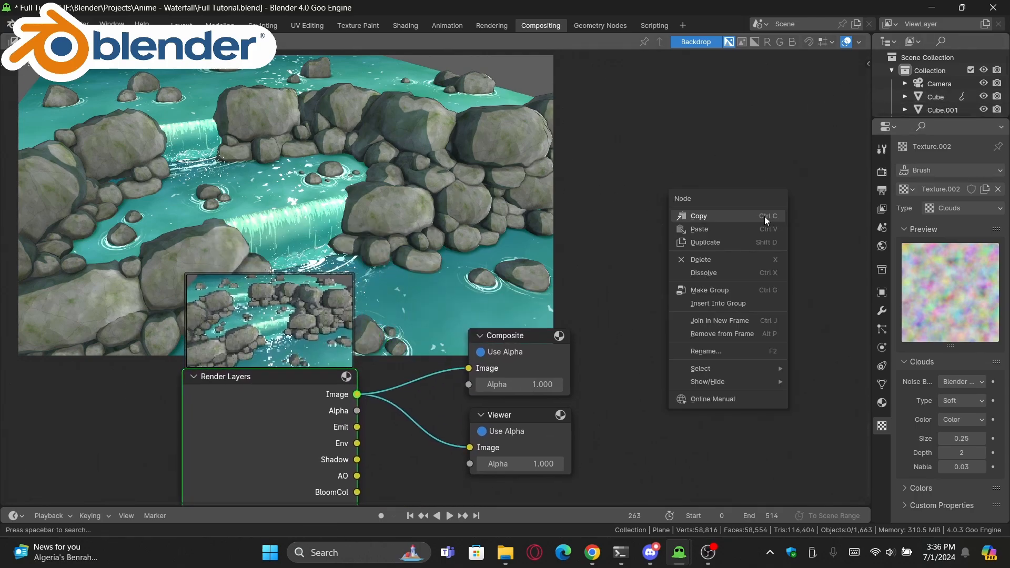
pyautogui.click(556, 188)
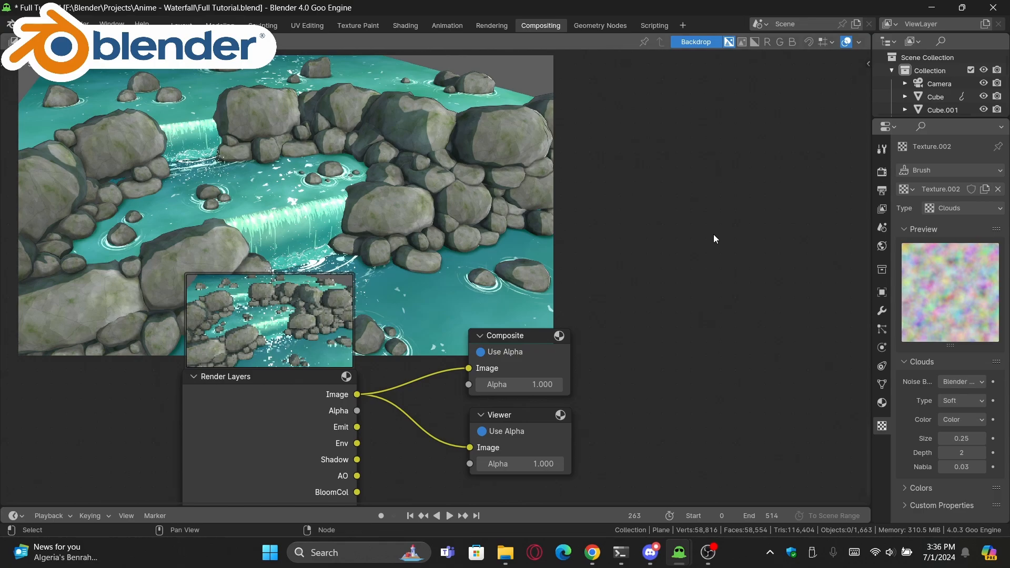
pyautogui.press('n')
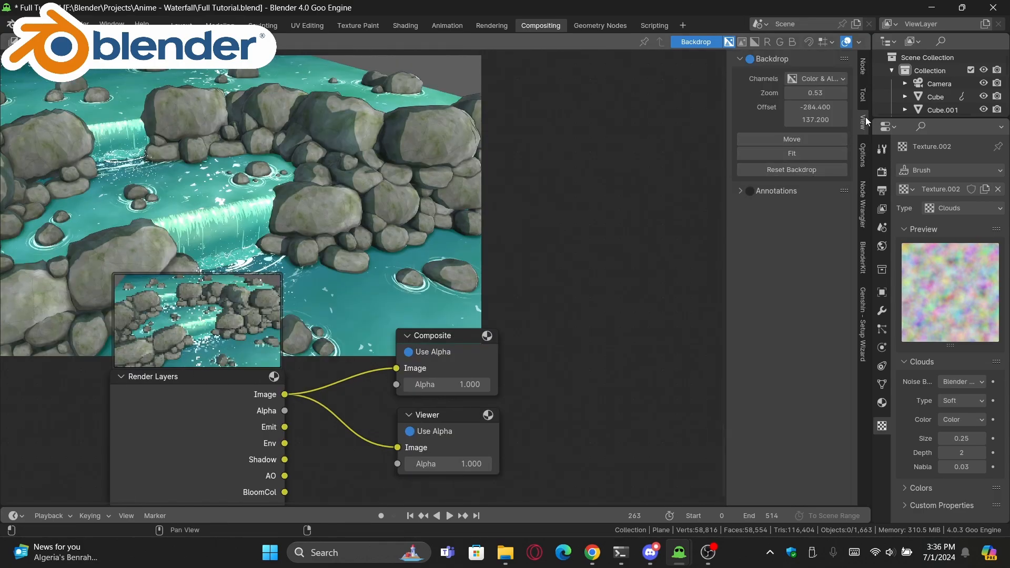
pyautogui.moveTo(815, 107); pyautogui.dragTo(863, 107)
pyautogui.rightClick(816, 107)
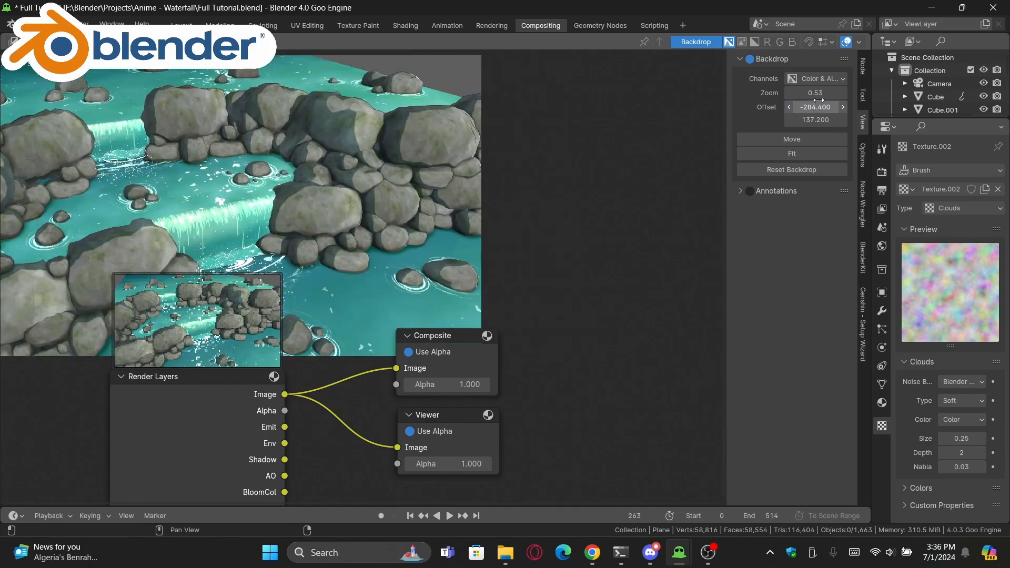
pyautogui.press('n')
# Step: Move the Composite and Viewer nodes away from Render Layers to make room between them
pyautogui.moveTo(642, 394); pyautogui.dragTo(548, 308, button='middle')
pyautogui.moveTo(408, 227); pyautogui.dragTo(533, 456)
pyautogui.scroll(-2, 489, 368)
pyautogui.moveTo(482, 363); pyautogui.dragTo(379, 374, button='middle')
pyautogui.scroll(-2, 369, 352)
pyautogui.moveTo(329, 271); pyautogui.dragTo(563, 264)
pyautogui.scroll(2, 563, 264)
# Step: Add a Mix Color node between Render Layers and Composite, placed above the existing links
pyautogui.hotkey('shift', 'a')
pyautogui.write('mix col')
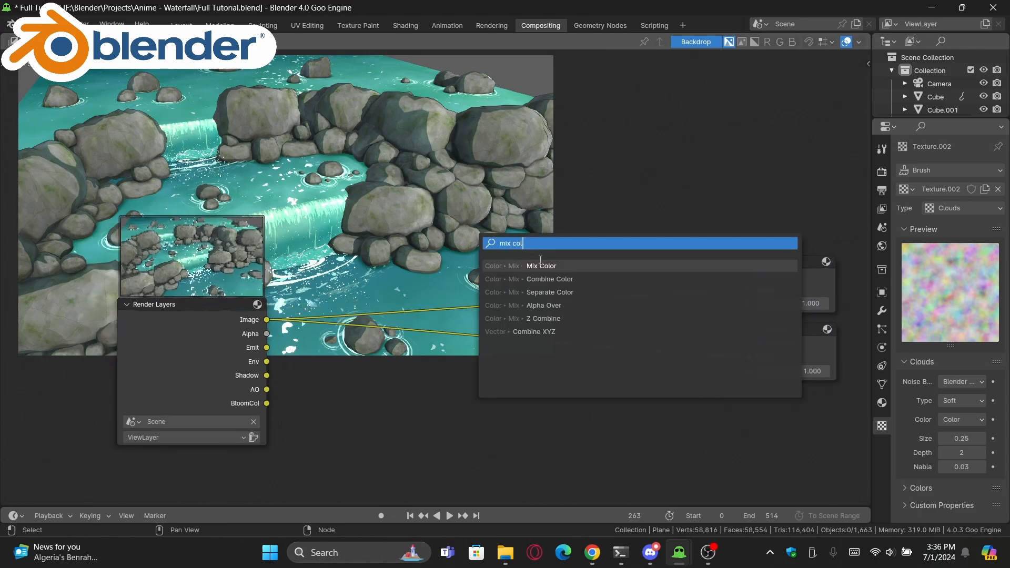
pyautogui.click(540, 266)
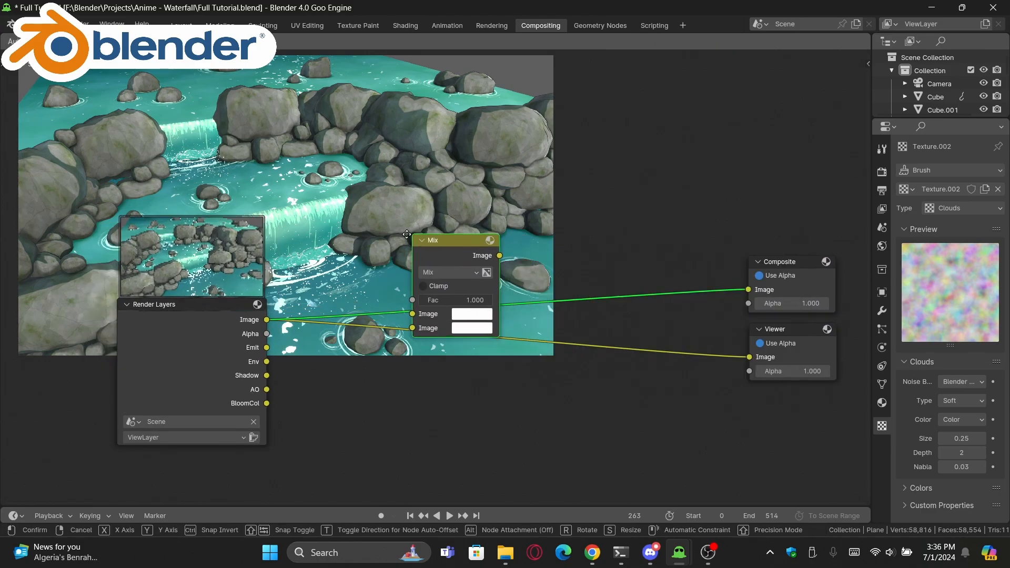
pyautogui.click(418, 254)
pyautogui.scroll(3, 421, 253)
pyautogui.moveTo(420, 253); pyautogui.dragTo(431, 232, button='middle')
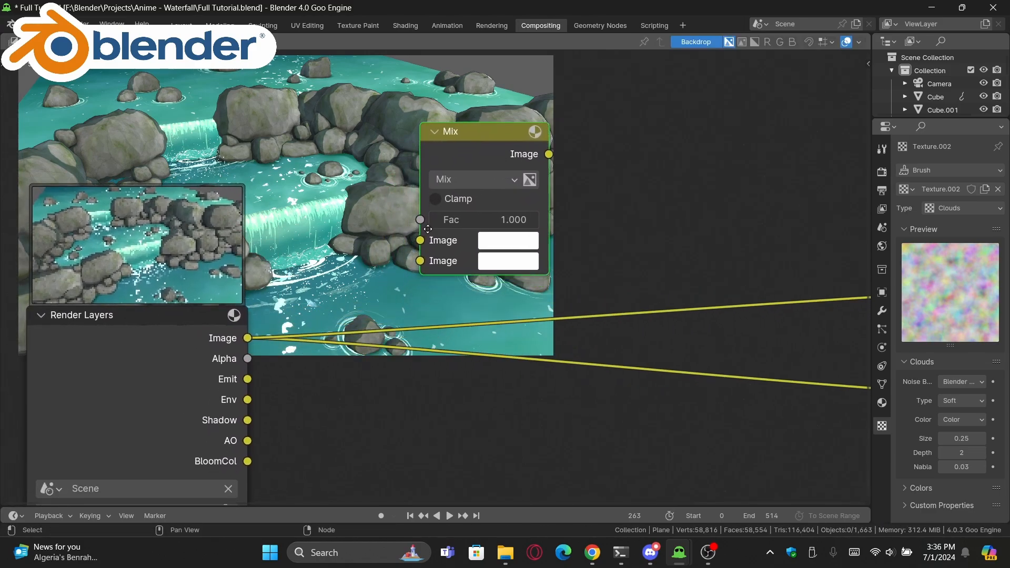
# Step: Preview the BloomCol pass of Render Layers in the Viewer, then return the preview to the Image pass
pyautogui.keyDown('ctrl'); pyautogui.keyDown('shift'); pyautogui.click(236, 458); pyautogui.keyUp('shift'); pyautogui.keyUp('ctrl')
pyautogui.moveTo(299, 319); pyautogui.dragTo(256, 259, button='middle')
pyautogui.moveTo(368, 214); pyautogui.dragTo(402, 241, button='middle')
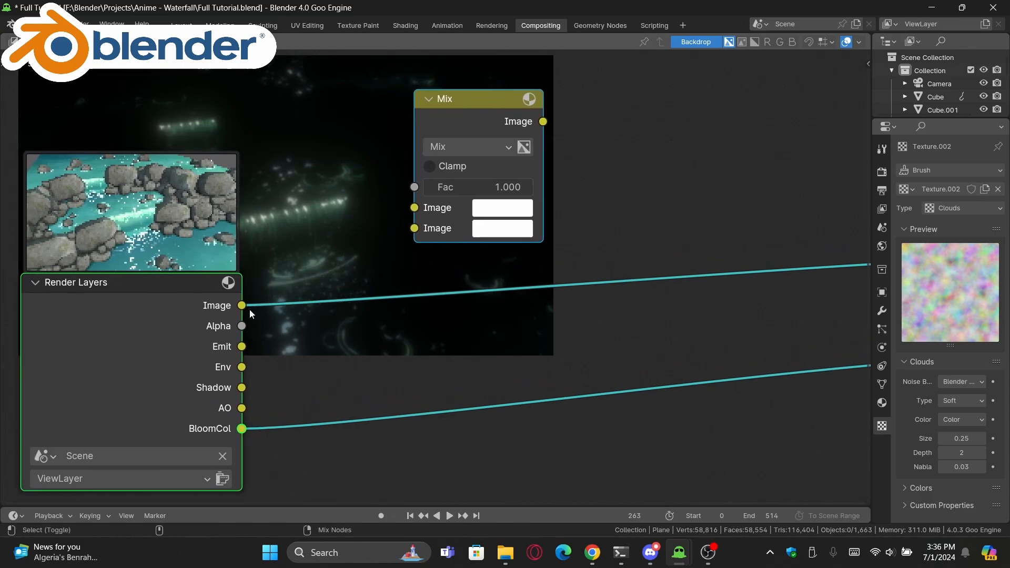
pyautogui.keyDown('ctrl'); pyautogui.keyDown('shift'); pyautogui.click(241, 306); pyautogui.keyUp('shift'); pyautogui.keyUp('ctrl')
pyautogui.moveTo(330, 246); pyautogui.dragTo(280, 308, button='middle')
pyautogui.click(425, 131)
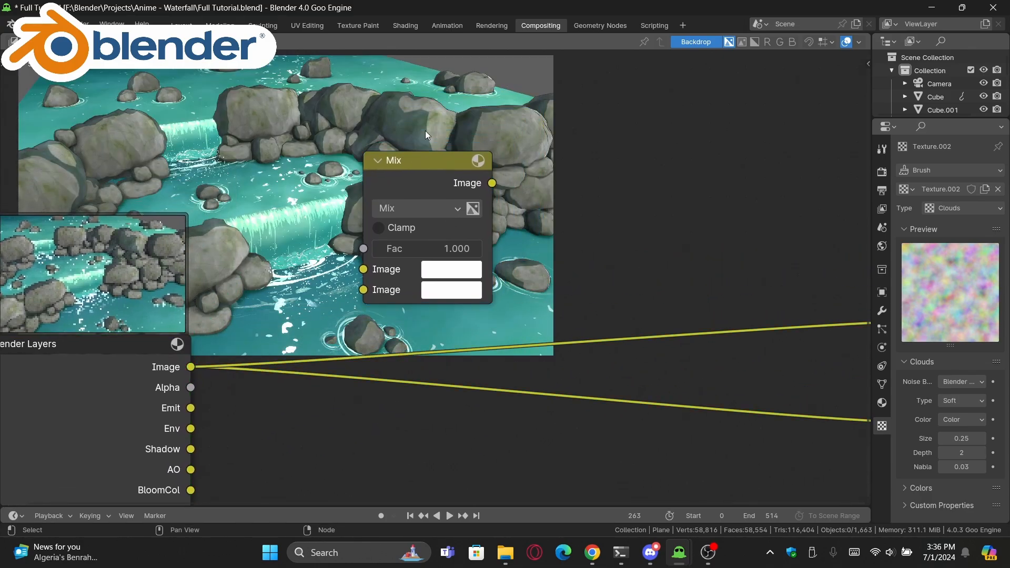
# Step: Set the Mix node's blending mode to Subtract
pyautogui.click(413, 209)
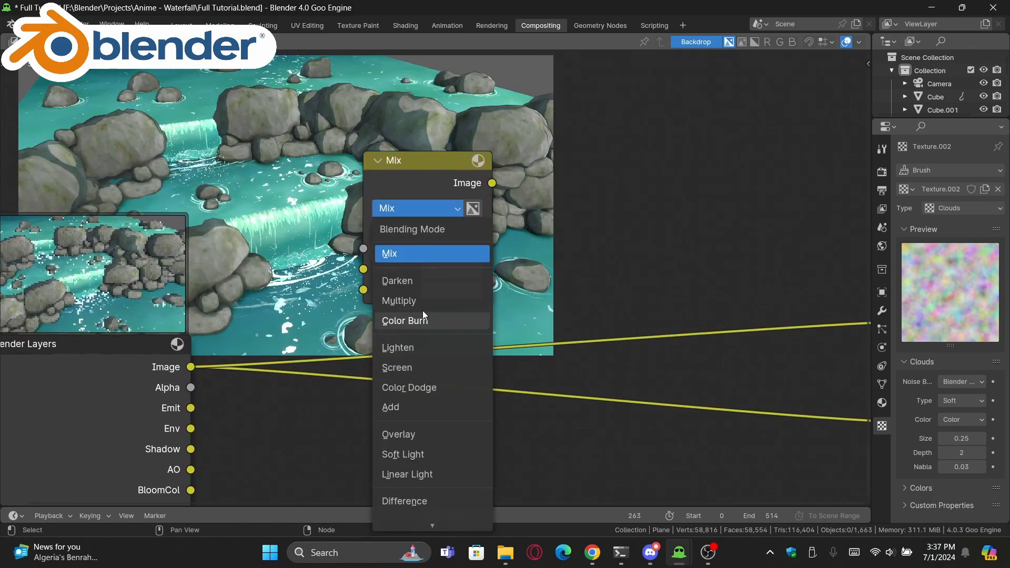
pyautogui.scroll(-11, 423, 314)
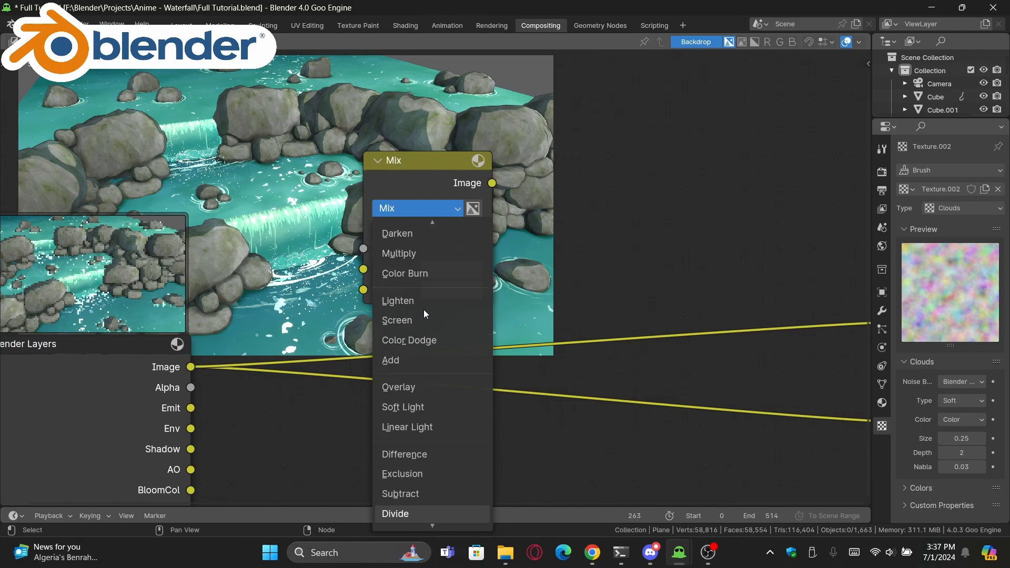
pyautogui.scroll(1, 424, 310)
pyautogui.press('Return')
# Step: Connect the Image output of Render Layers to the Subtract node's first image input and BloomCol to its second
pyautogui.moveTo(424, 309); pyautogui.dragTo(417, 240, button='middle')
pyautogui.moveTo(183, 298); pyautogui.dragTo(355, 200)
pyautogui.moveTo(183, 421); pyautogui.dragTo(349, 222)
# Step: Send the Subtract output to the Viewer and compare it several times with the original Render Layers image
pyautogui.moveTo(409, 141); pyautogui.dragTo(488, 332, button='middle')
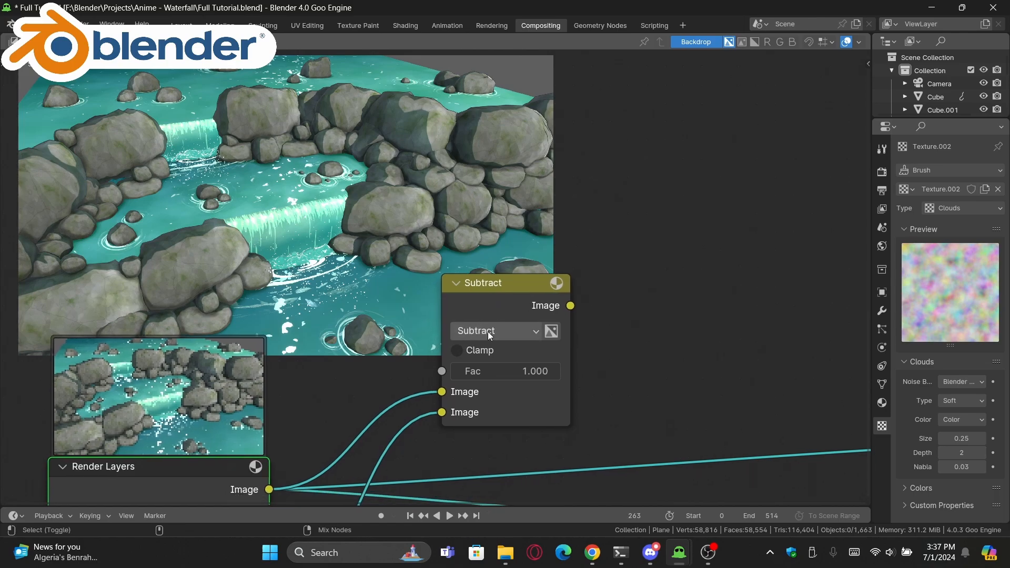
pyautogui.keyDown('ctrl'); pyautogui.keyDown('shift'); pyautogui.click(496, 302); pyautogui.keyUp('shift'); pyautogui.keyUp('ctrl')
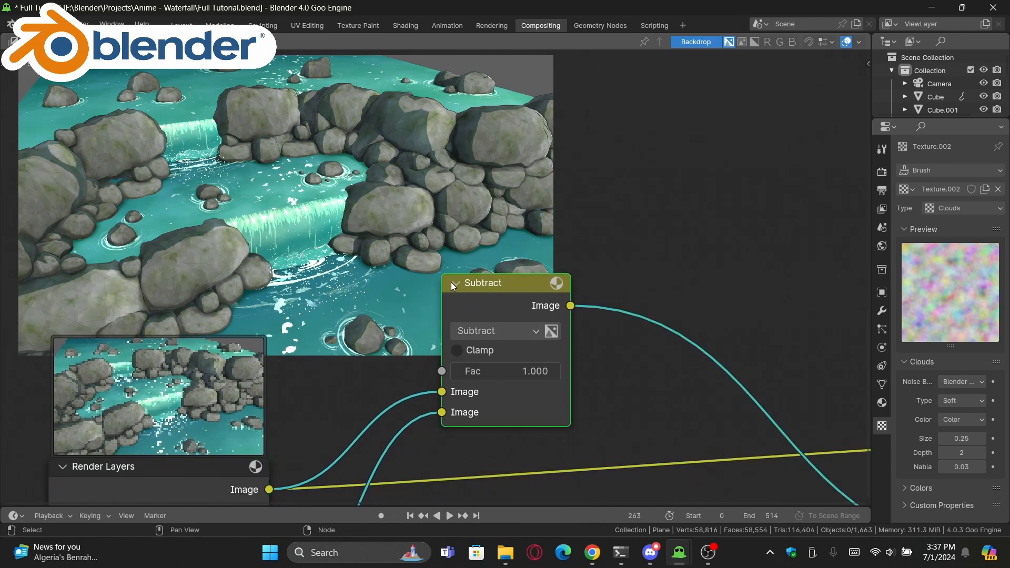
pyautogui.scroll(-1, 458, 282)
pyautogui.keyDown('ctrl'); pyautogui.keyDown('shift'); pyautogui.click(237, 449); pyautogui.keyUp('shift'); pyautogui.keyUp('ctrl')
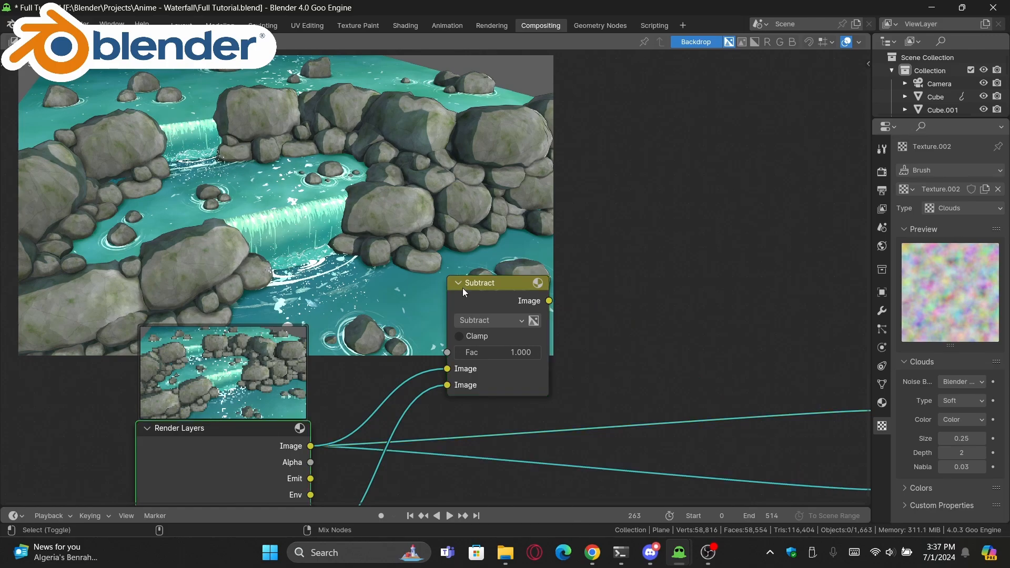
pyautogui.keyDown('ctrl'); pyautogui.keyDown('shift'); pyautogui.click(463, 288); pyautogui.keyUp('shift'); pyautogui.keyUp('ctrl')
pyautogui.keyDown('ctrl'); pyautogui.keyDown('shift'); pyautogui.click(288, 427); pyautogui.keyUp('shift'); pyautogui.keyUp('ctrl')
pyautogui.keyDown('ctrl'); pyautogui.keyDown('shift'); pyautogui.click(494, 283); pyautogui.keyUp('shift'); pyautogui.keyUp('ctrl')
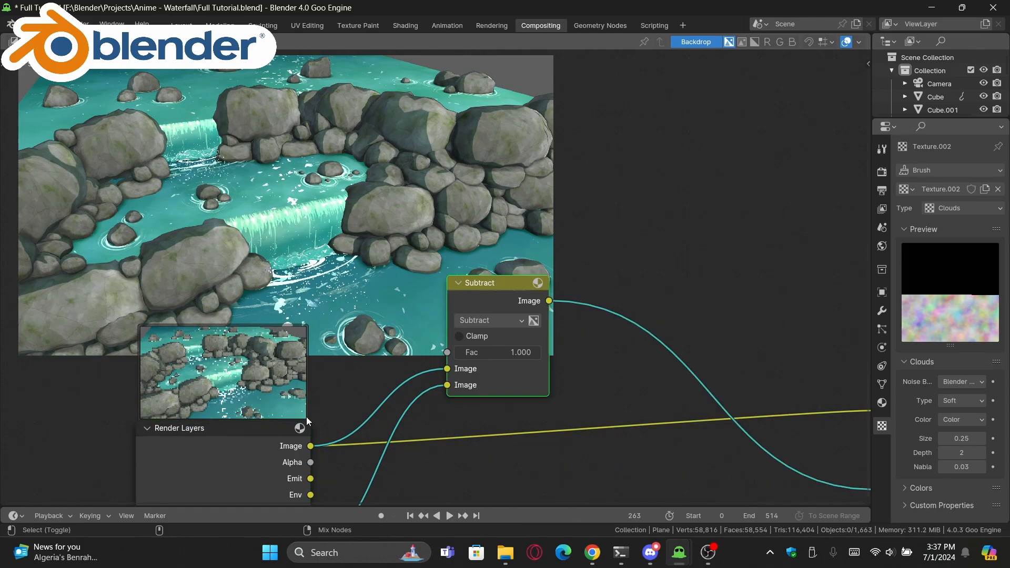
pyautogui.keyDown('ctrl'); pyautogui.keyDown('shift'); pyautogui.click(287, 414); pyautogui.keyUp('shift'); pyautogui.keyUp('ctrl')
pyautogui.keyDown('ctrl'); pyautogui.keyDown('shift'); pyautogui.click(487, 292); pyautogui.keyUp('shift'); pyautogui.keyUp('ctrl')
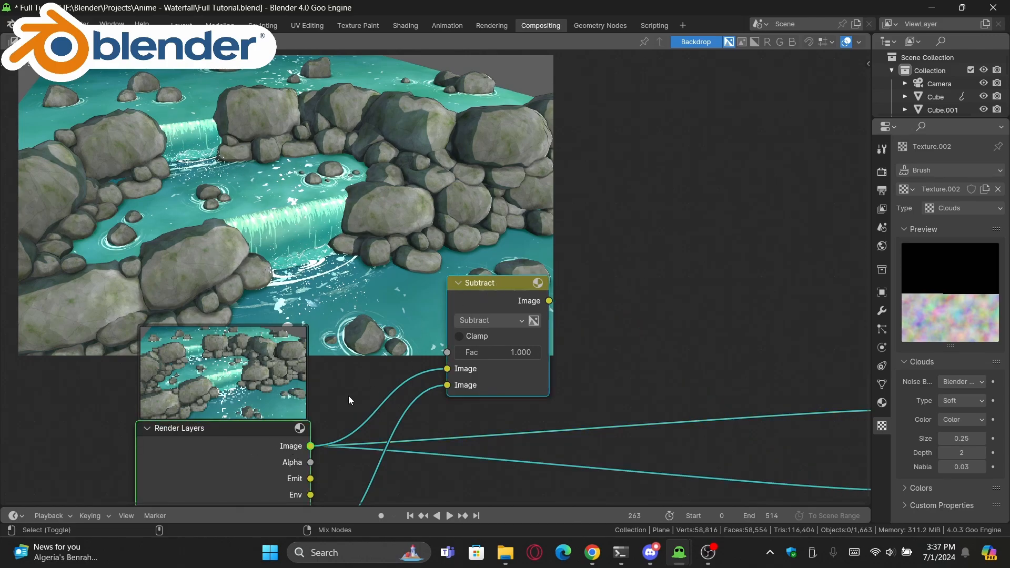
# Step: Move the Subtract node close to Render Layers, just below the link running to Composite
pyautogui.moveTo(611, 366); pyautogui.dragTo(363, 220, button='middle')
pyautogui.scroll(-2, 363, 220)
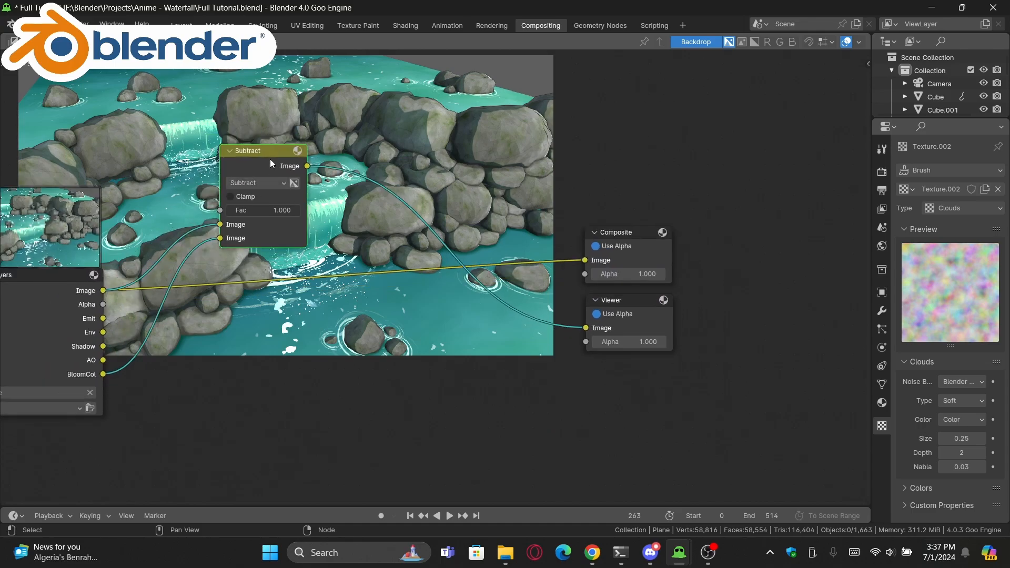
pyautogui.moveTo(271, 159); pyautogui.dragTo(250, 308)
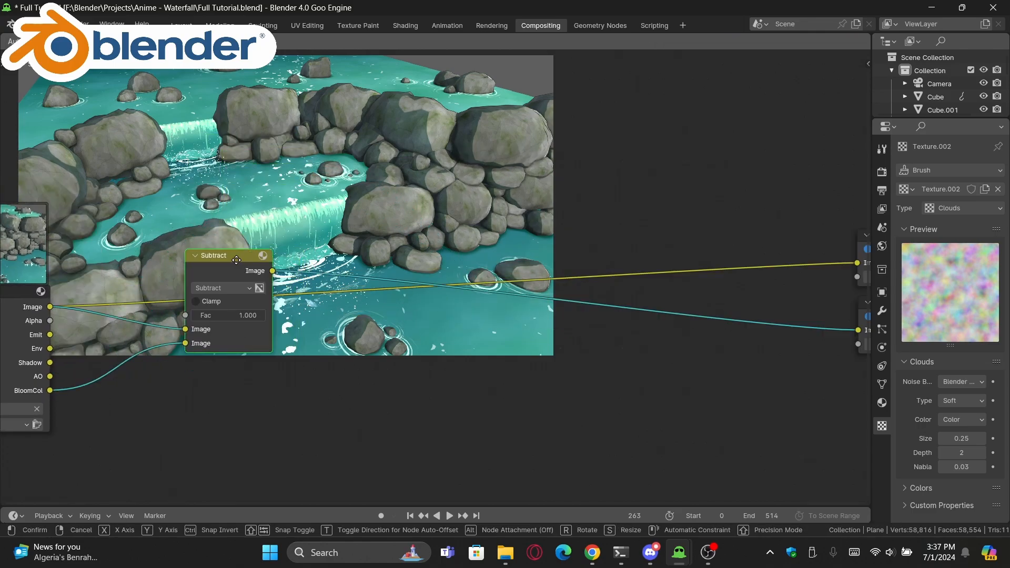
pyautogui.moveTo(247, 255); pyautogui.dragTo(211, 316)
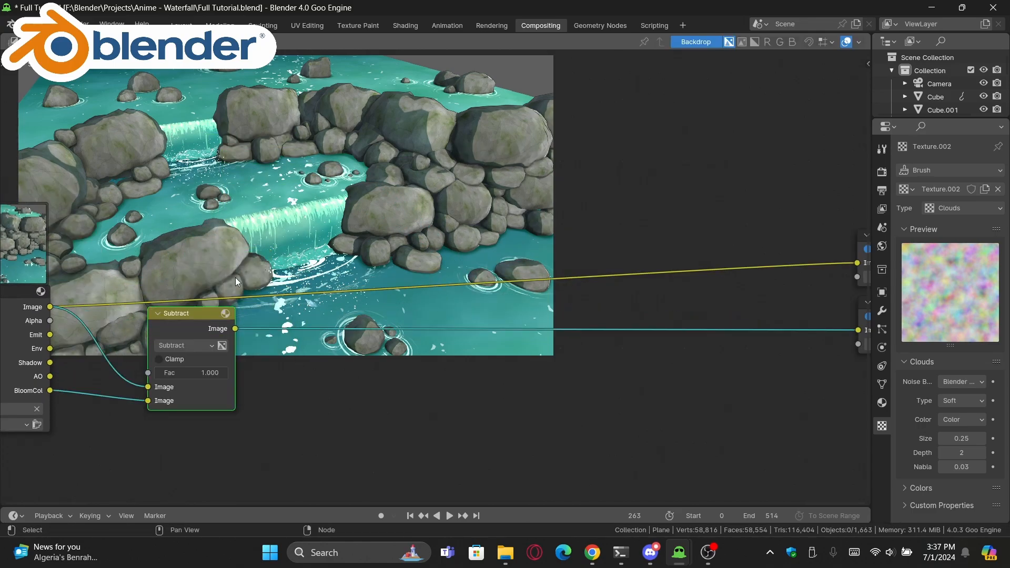
pyautogui.moveTo(267, 274); pyautogui.dragTo(203, 280, button='middle')
# Step: Move the Composite and Viewer nodes farther away from the Subtract node
pyautogui.scroll(-3, 203, 280)
pyautogui.moveTo(552, 105); pyautogui.dragTo(744, 402)
pyautogui.press('g')
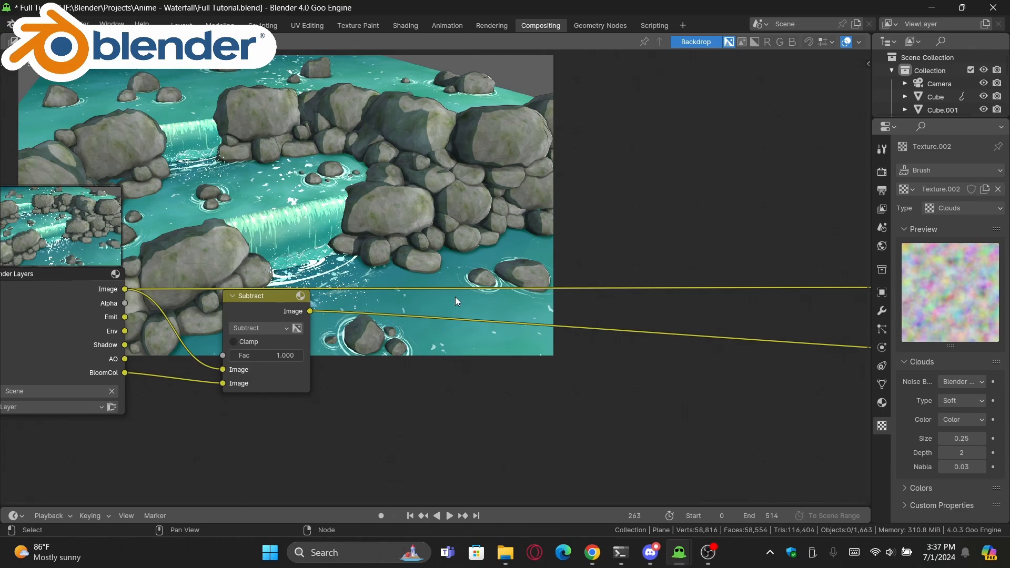
# Step: Duplicate the Subtract node above the existing links and set the copy's blend mode to Mix
pyautogui.scroll(1, 277, 319)
pyautogui.moveTo(277, 319); pyautogui.dragTo(343, 321, button='middle')
pyautogui.scroll(2, 358, 333)
pyautogui.scroll(-1, 358, 334)
pyautogui.click(339, 320)
pyautogui.hotkey('shift', 'd')
pyautogui.click(531, 153)
pyautogui.click(532, 153)
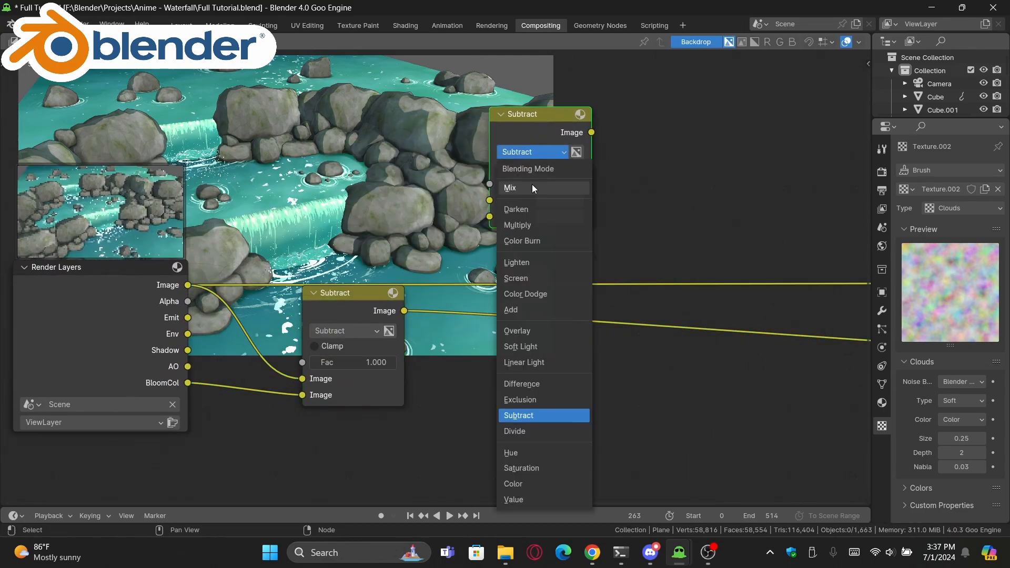
pyautogui.click(532, 185)
# Step: Add a Blur node and place it beyond the Subtract node, below the Mix node
pyautogui.moveTo(480, 277); pyautogui.dragTo(460, 221, button='middle')
pyautogui.hotkey('shift', 'a')
pyautogui.write('blu')
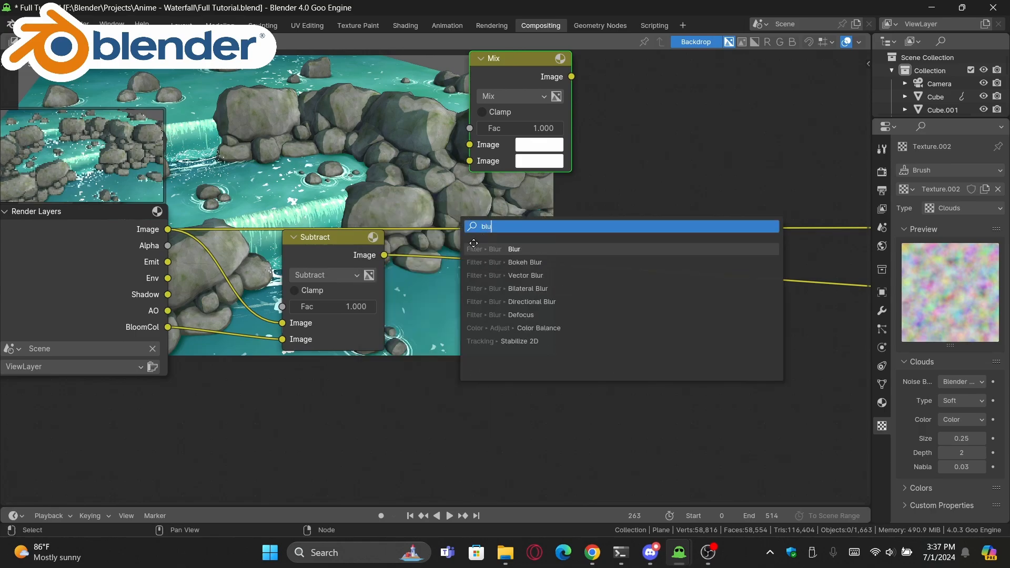
pyautogui.press('Return')
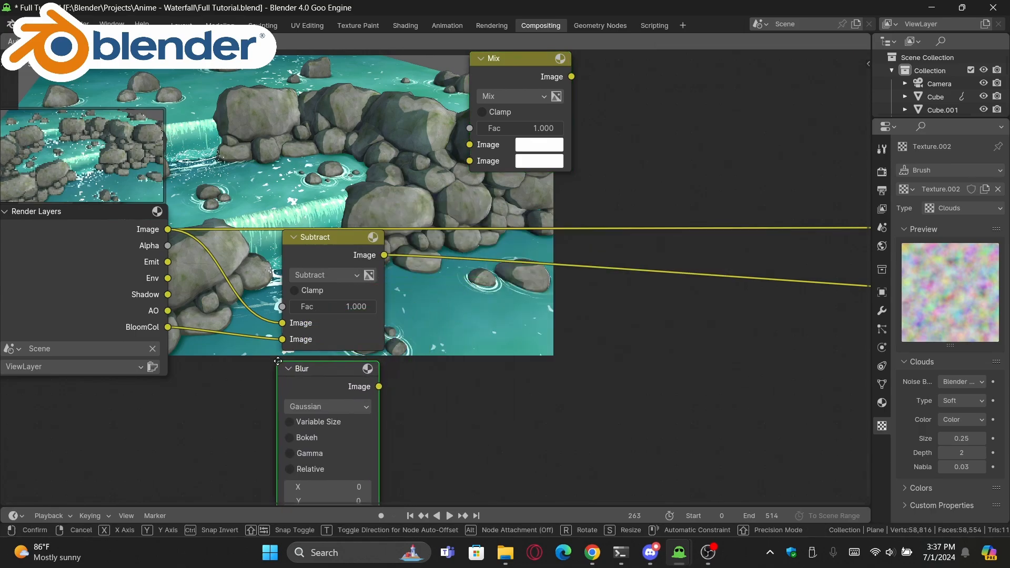
pyautogui.scroll(-1, 368, 316)
pyautogui.click(466, 260)
pyautogui.scroll(1, 465, 258)
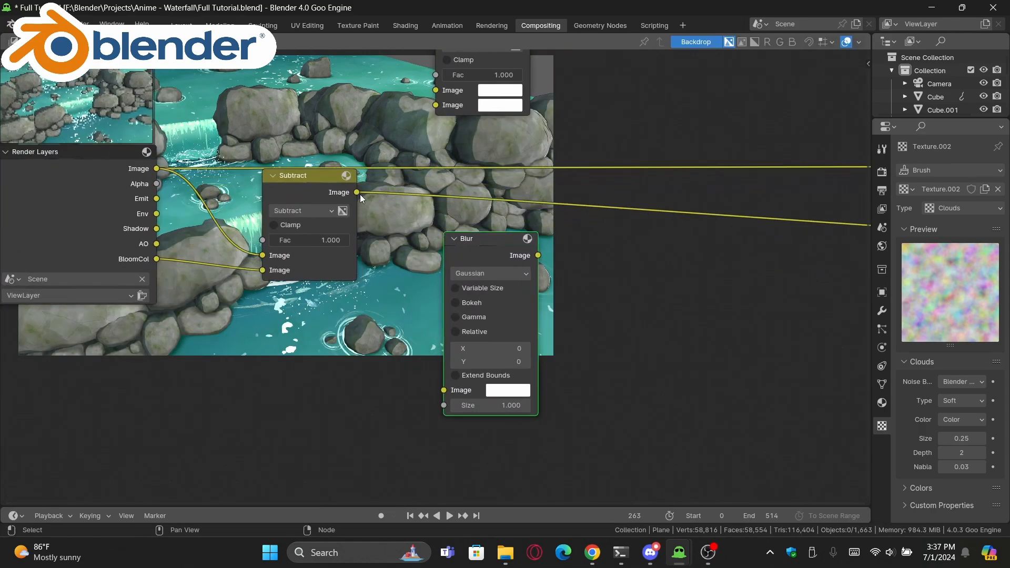
# Step: Connect the Subtract output to the Blur node's Image input and to the Mix node's first Image input
pyautogui.moveTo(357, 192); pyautogui.dragTo(448, 394)
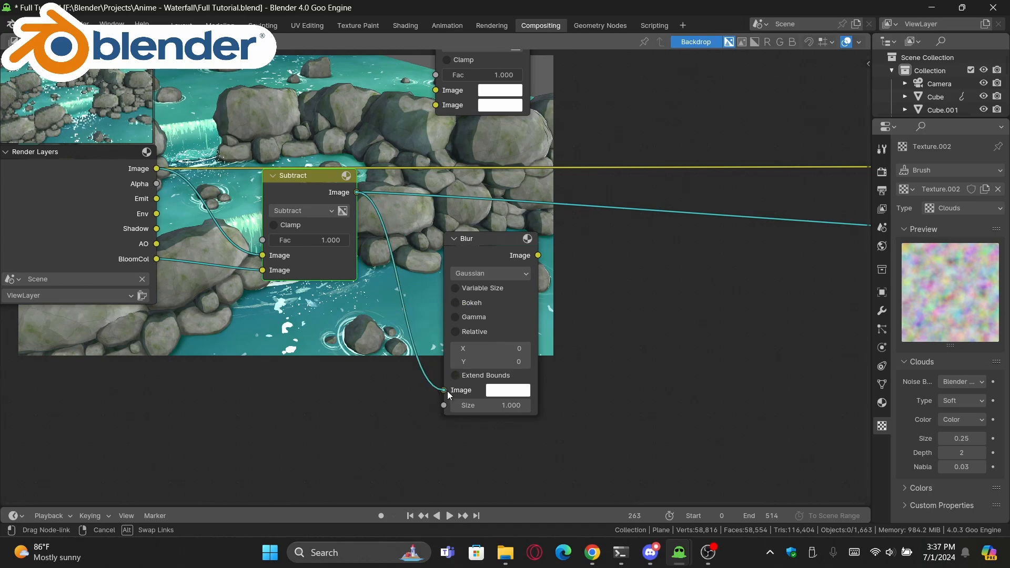
pyautogui.moveTo(496, 247); pyautogui.dragTo(442, 221)
pyautogui.rightClick(441, 221)
pyautogui.moveTo(374, 206); pyautogui.dragTo(372, 318, button='middle')
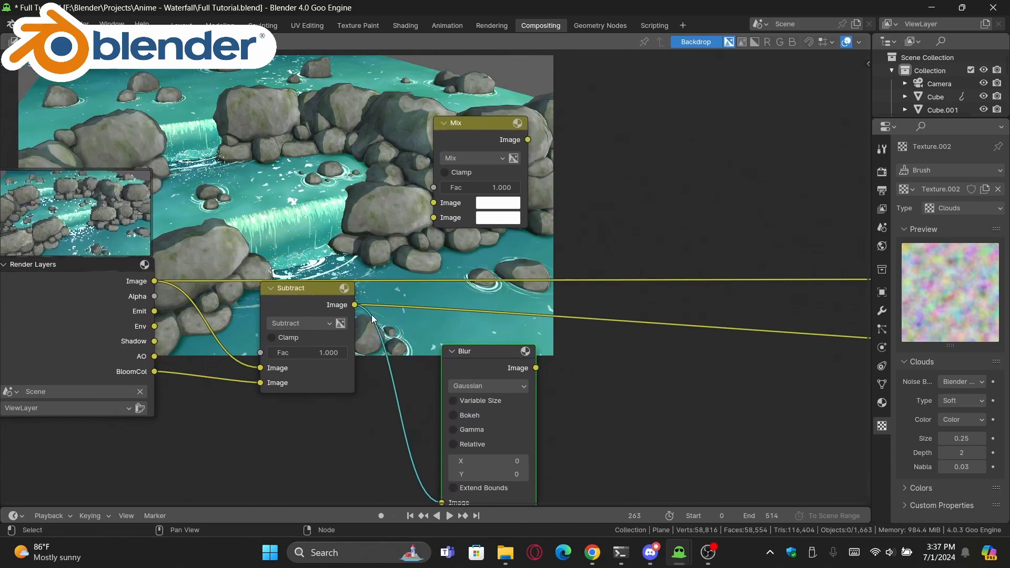
pyautogui.moveTo(355, 306); pyautogui.dragTo(434, 203)
pyautogui.moveTo(434, 203); pyautogui.dragTo(304, 211, button='middle')
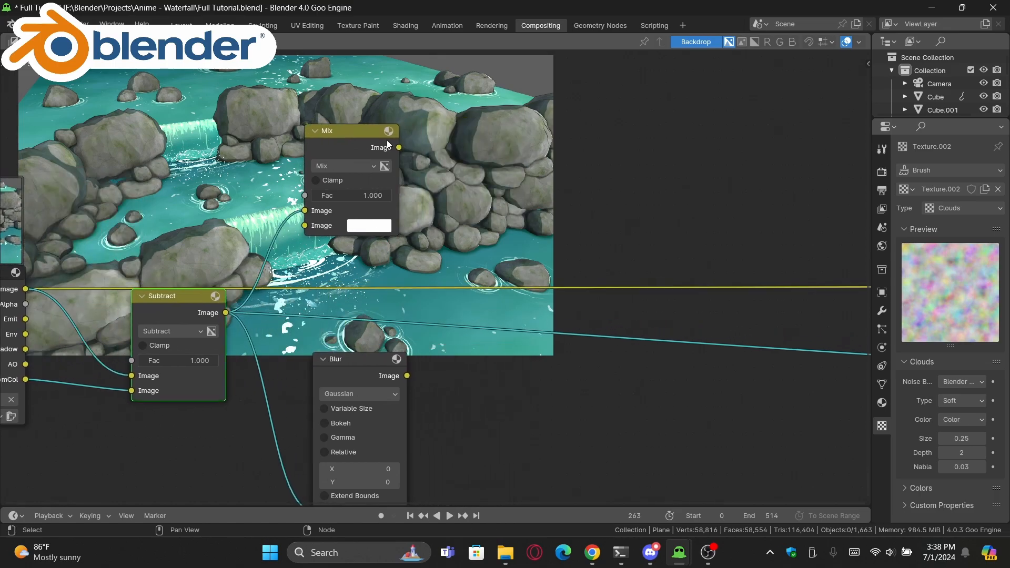
# Step: Move the Mix node farther along, connect Blur's output to its second Image input, and send the Mix output to the Viewer
pyautogui.moveTo(375, 139); pyautogui.dragTo(569, 150)
pyautogui.moveTo(433, 309); pyautogui.dragTo(468, 209, button='middle')
pyautogui.click(374, 262)
pyautogui.moveTo(387, 272); pyautogui.dragTo(347, 332, button='middle')
pyautogui.moveTo(402, 335); pyautogui.dragTo(500, 201)
pyautogui.moveTo(500, 201); pyautogui.dragTo(493, 270, button='middle')
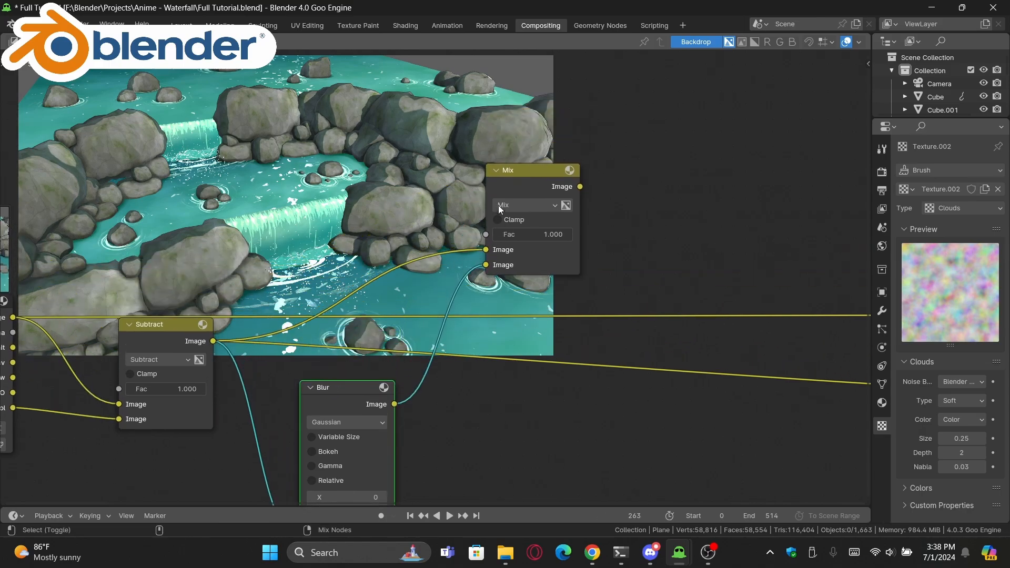
pyautogui.keyDown('ctrl'); pyautogui.keyDown('shift'); pyautogui.click(518, 179); pyautogui.keyUp('shift'); pyautogui.keyUp('ctrl')
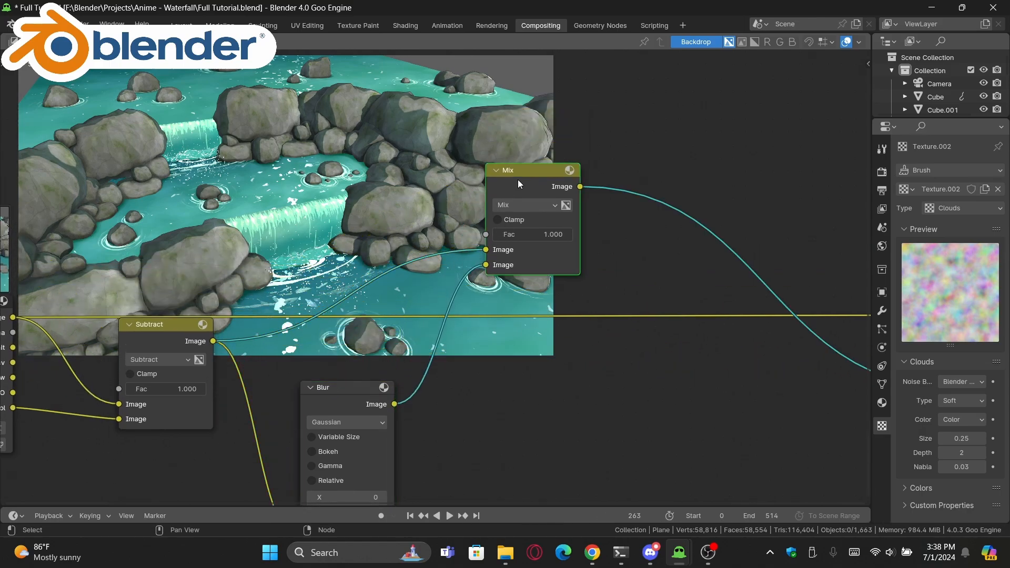
# Step: Set the Mix node's factor to 0
pyautogui.scroll(2, 526, 180)
pyautogui.moveTo(531, 181); pyautogui.dragTo(594, 301, button='middle')
pyautogui.moveTo(635, 314); pyautogui.dragTo(537, 315)
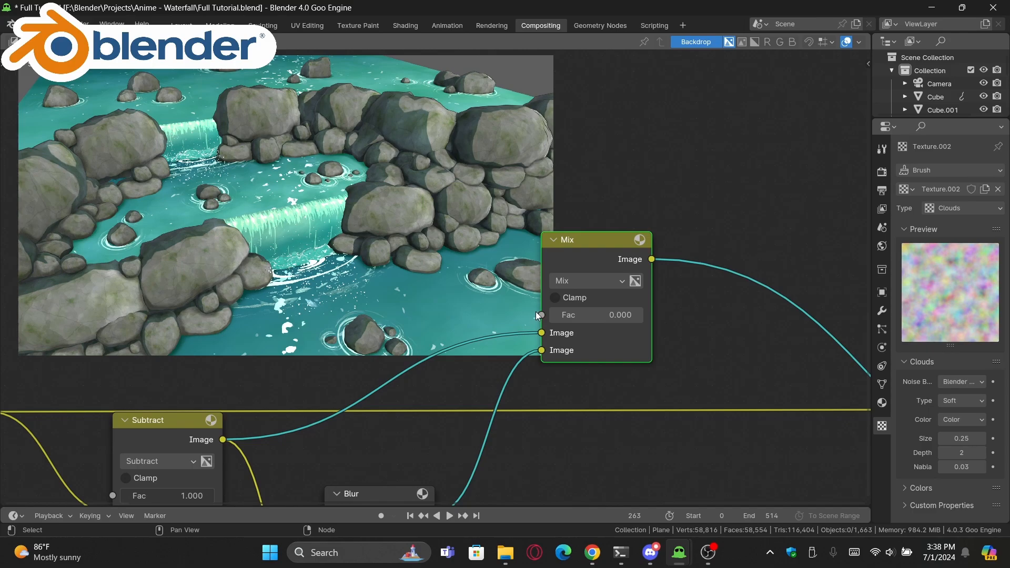
# Step: Set the Blur node's X and Y sizes to 70
pyautogui.scroll(-5, 486, 352)
pyautogui.moveTo(487, 362); pyautogui.dragTo(486, 131, button='middle')
pyautogui.scroll(5, 487, 132)
pyautogui.scroll(3, 448, 263)
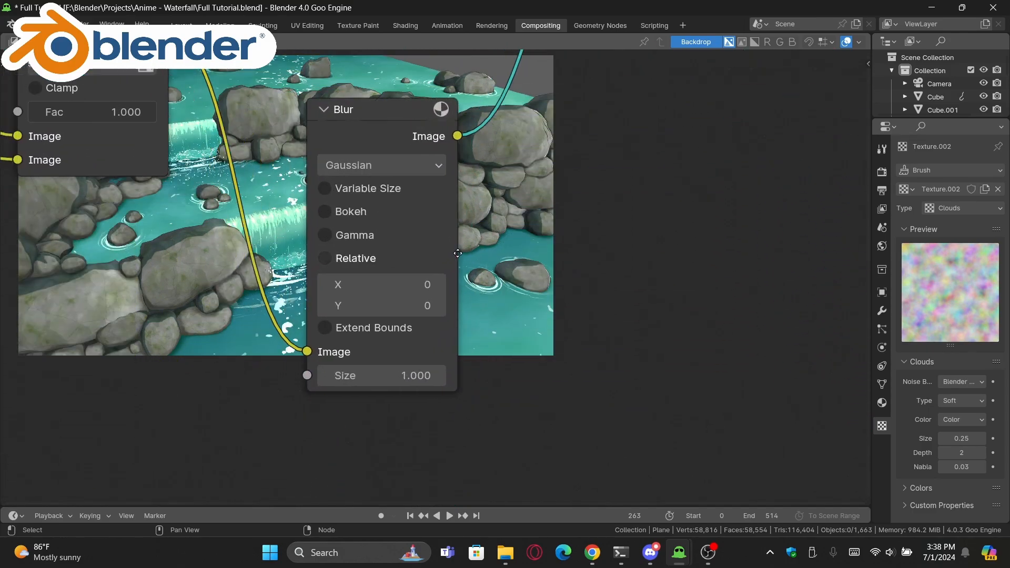
pyautogui.moveTo(434, 337); pyautogui.dragTo(514, 301, button='middle')
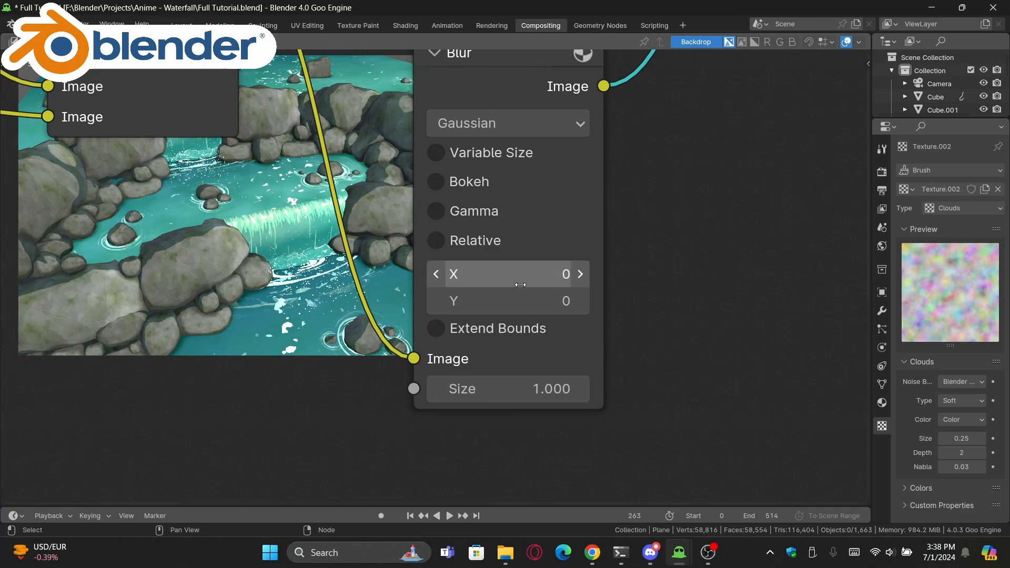
pyautogui.scroll(2, 523, 278)
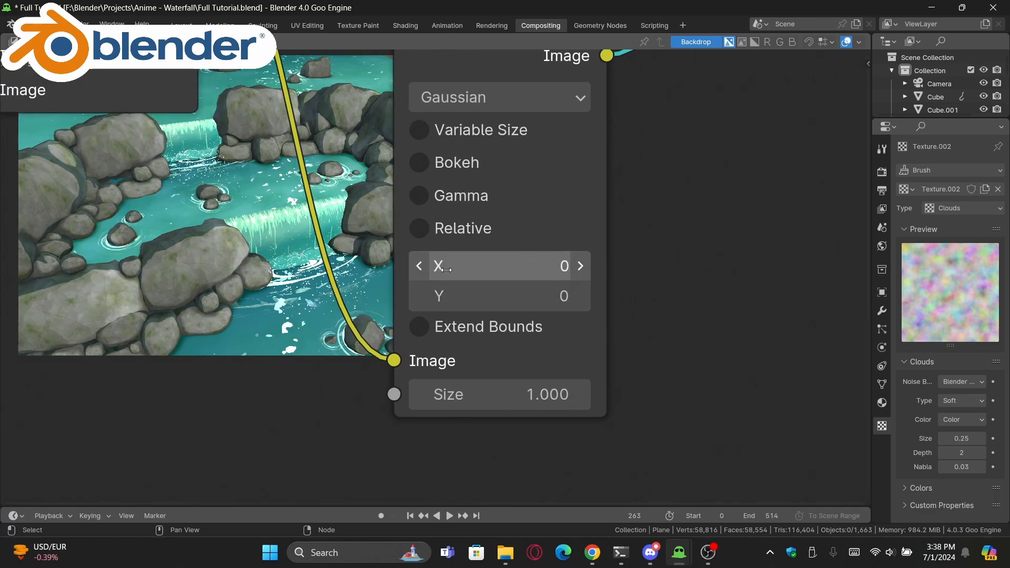
pyautogui.moveTo(447, 270); pyautogui.dragTo(528, 265, button='middle')
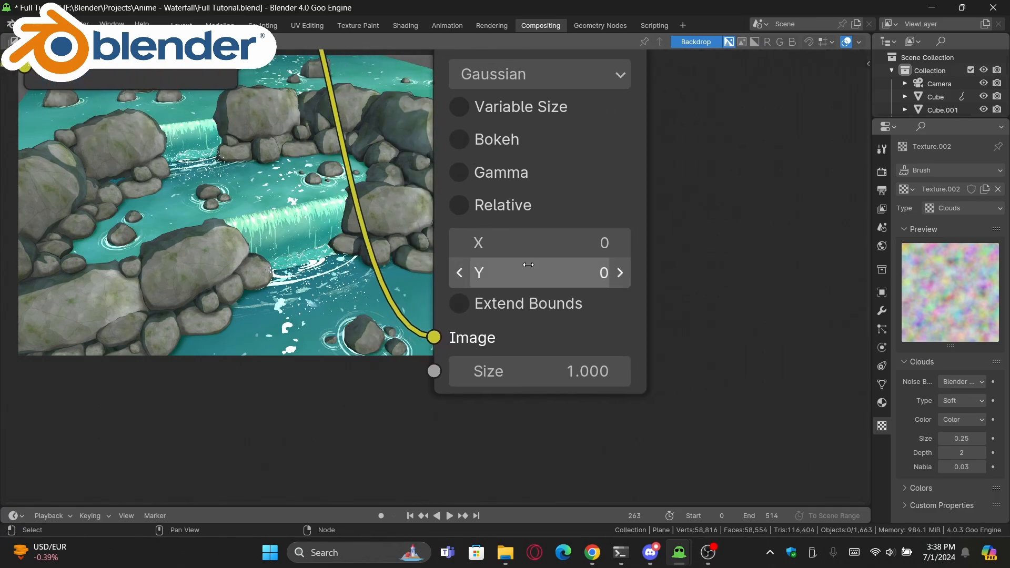
pyautogui.moveTo(354, 321); pyautogui.dragTo(509, 289, button='middle')
pyautogui.moveTo(709, 204); pyautogui.dragTo(493, 267, button='middle')
pyautogui.click(499, 270)
pyautogui.write('70')
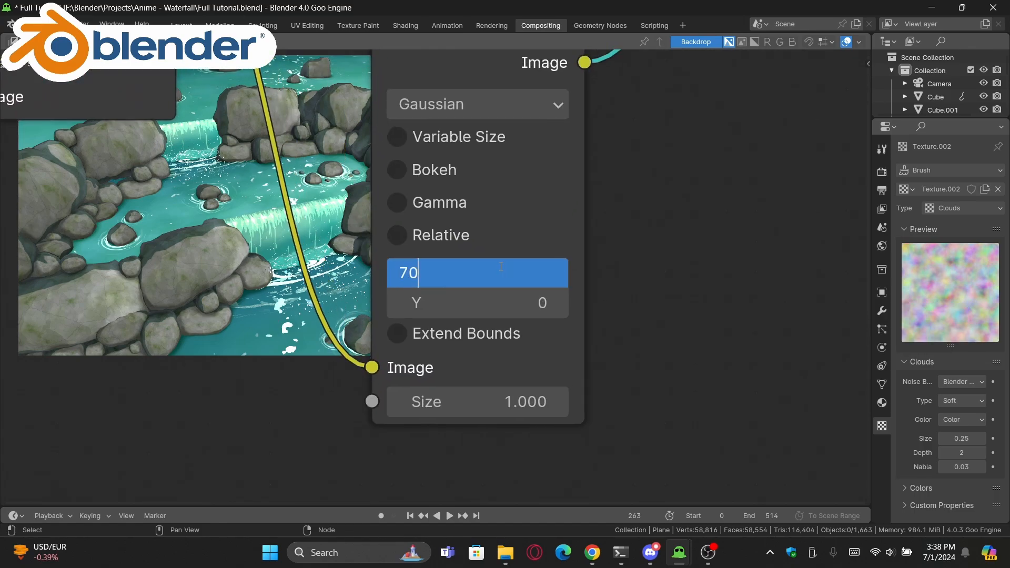
pyautogui.click(497, 296)
pyautogui.write('7')
pyautogui.press('Return')
pyautogui.scroll(-4, 495, 291)
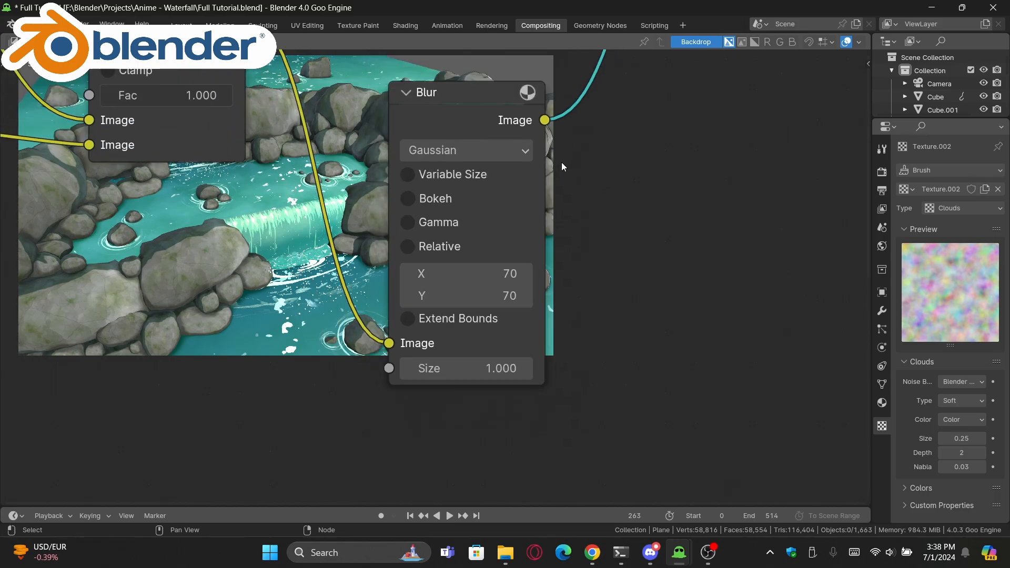
pyautogui.scroll(-3, 564, 171)
# Step: Try a factor of 0.4 on the Mix node and settle on 0.3
pyautogui.moveTo(561, 162); pyautogui.dragTo(456, 347, button='middle')
pyautogui.moveTo(510, 183); pyautogui.dragTo(481, 204)
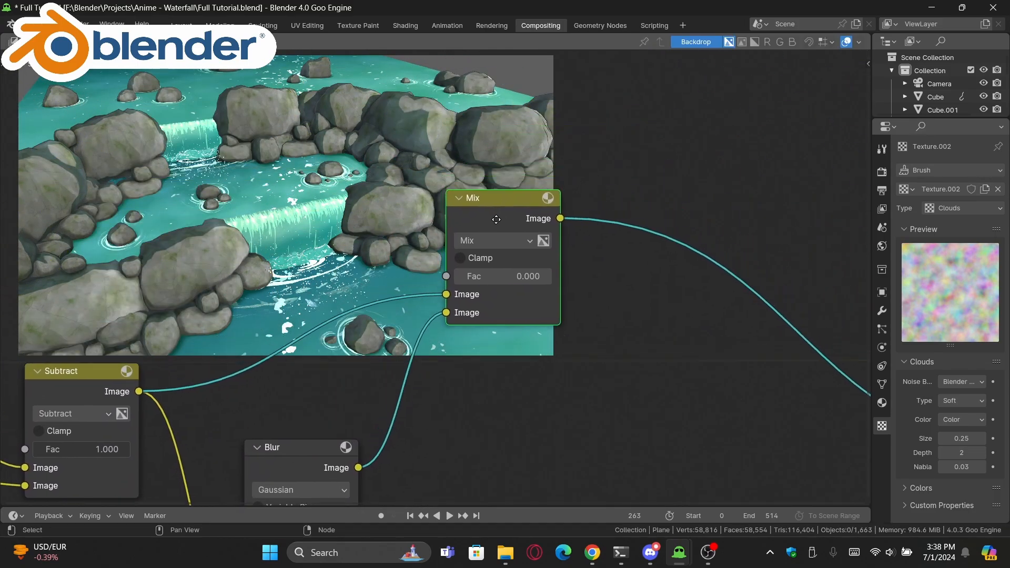
pyautogui.scroll(2, 492, 258)
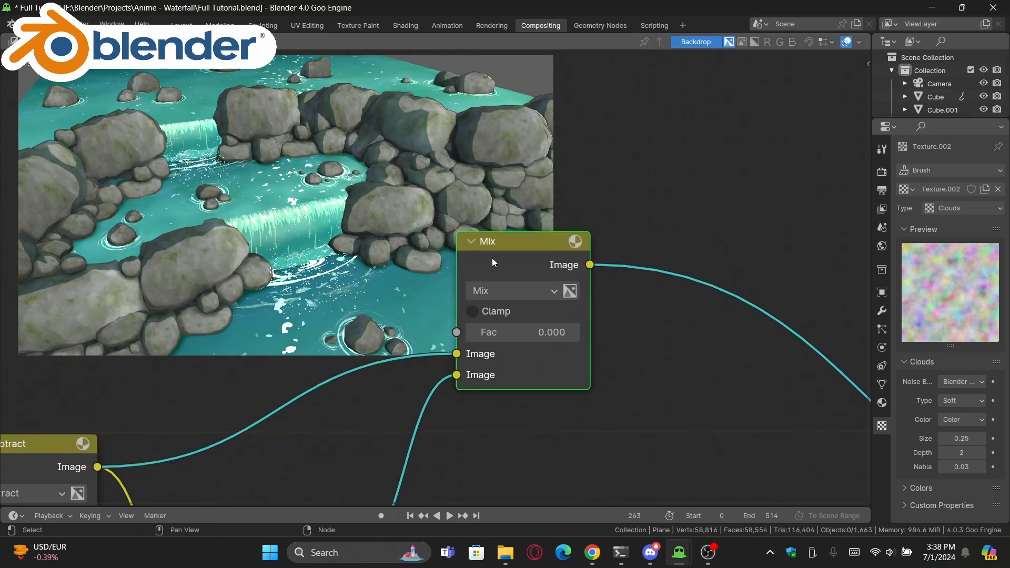
pyautogui.click(503, 335)
pyautogui.moveTo(503, 334); pyautogui.dragTo(565, 335)
pyautogui.press('Escape')
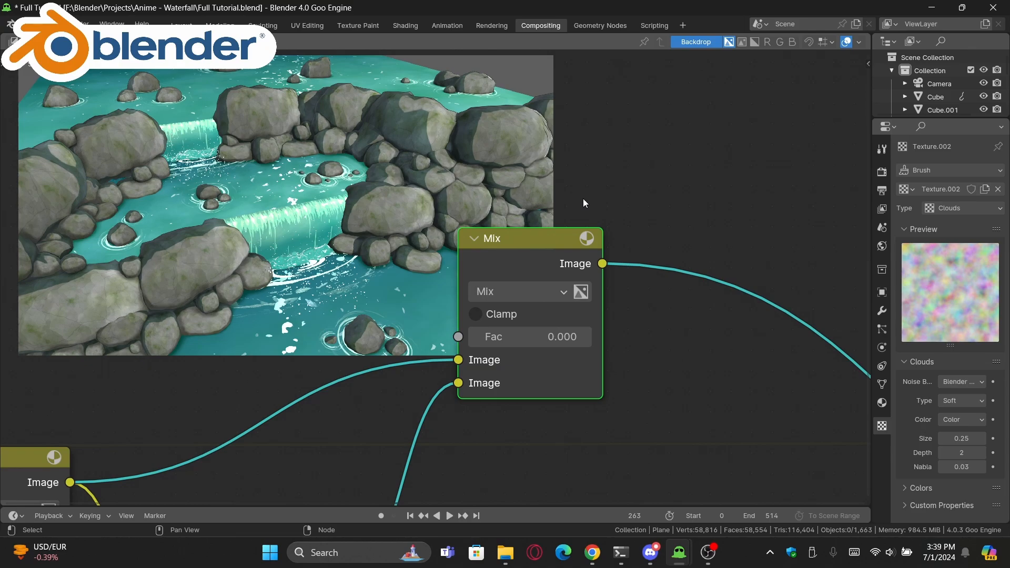
pyautogui.click(554, 331)
pyautogui.write('.4')
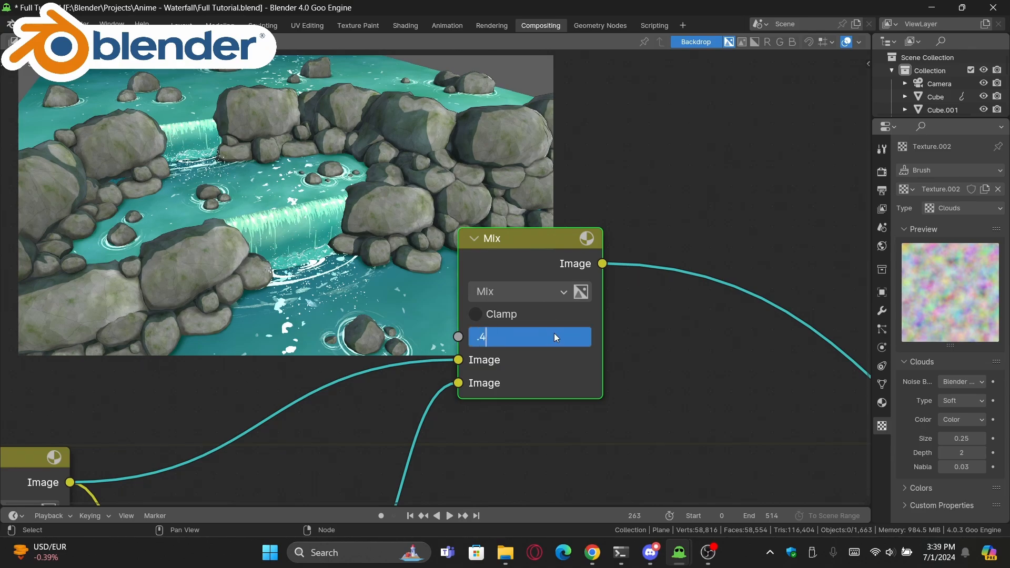
pyautogui.press('Return')
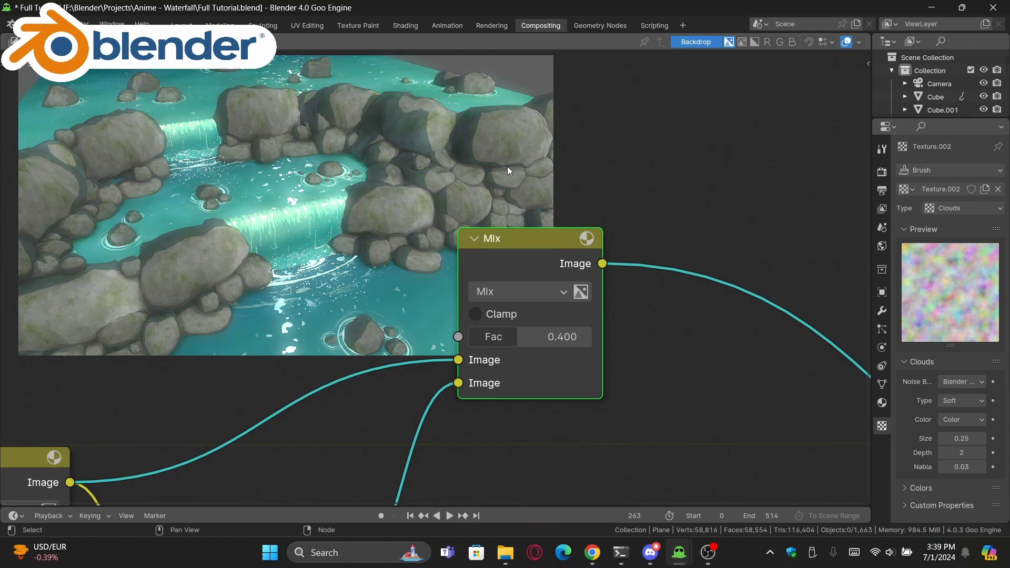
pyautogui.click(552, 341)
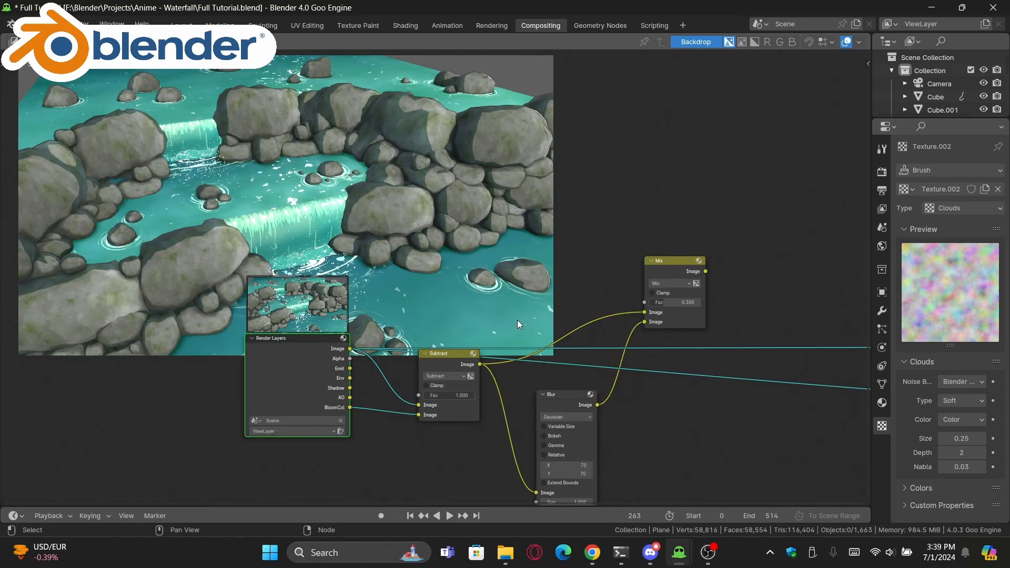
# Step: Compare the Mix output with the original Render Layers image several times in the Viewer
pyautogui.moveTo(517, 319); pyautogui.dragTo(459, 300, button='middle')
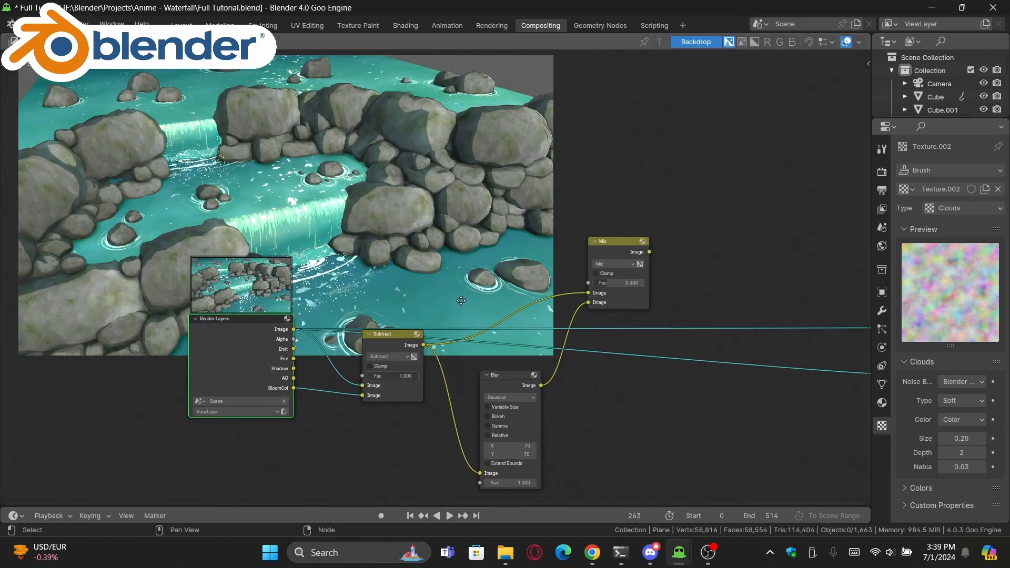
pyautogui.scroll(2, 439, 311)
pyautogui.keyDown('ctrl'); pyautogui.keyDown('shift'); pyautogui.click(397, 351); pyautogui.keyUp('shift'); pyautogui.keyUp('ctrl')
pyautogui.keyDown('ctrl'); pyautogui.keyDown('shift'); pyautogui.click(240, 363); pyautogui.keyUp('shift'); pyautogui.keyUp('ctrl')
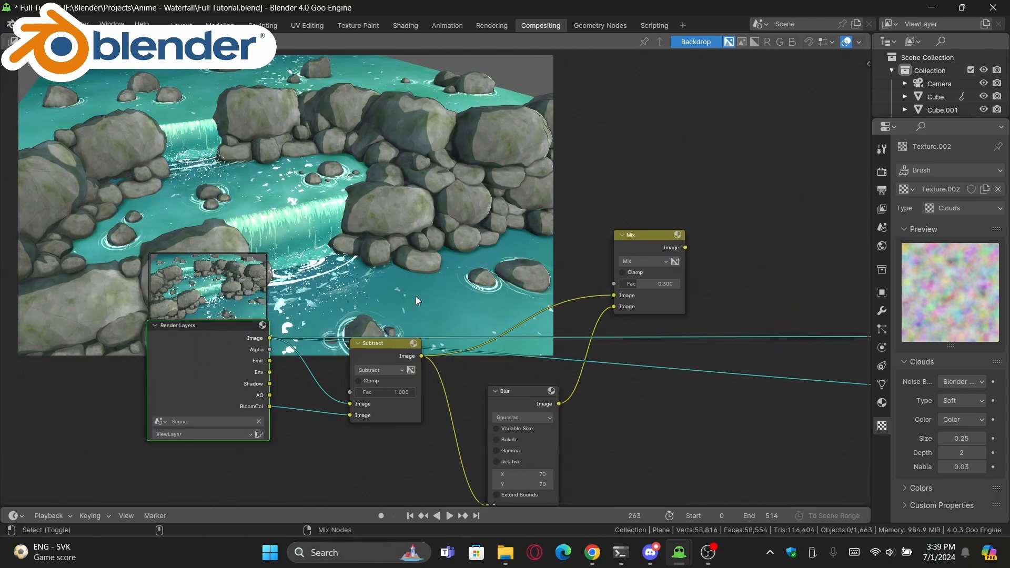
pyautogui.keyDown('ctrl'); pyautogui.keyDown('shift'); pyautogui.click(639, 235); pyautogui.keyUp('shift'); pyautogui.keyUp('ctrl')
pyautogui.keyDown('ctrl'); pyautogui.keyDown('shift'); pyautogui.click(231, 344); pyautogui.keyUp('shift'); pyautogui.keyUp('ctrl')
pyautogui.keyDown('ctrl'); pyautogui.keyDown('shift'); pyautogui.click(649, 244); pyautogui.keyUp('shift'); pyautogui.keyUp('ctrl')
pyautogui.keyDown('ctrl'); pyautogui.keyDown('shift'); pyautogui.click(232, 342); pyautogui.keyUp('shift'); pyautogui.keyUp('ctrl')
pyautogui.keyDown('ctrl'); pyautogui.keyDown('shift'); pyautogui.click(642, 245); pyautogui.keyUp('shift'); pyautogui.keyUp('ctrl')
# Step: Move the Composite and Viewer nodes together farther away from the Mix node
pyautogui.moveTo(740, 325); pyautogui.dragTo(237, 309, button='middle')
pyautogui.moveTo(579, 411); pyautogui.dragTo(466, 343)
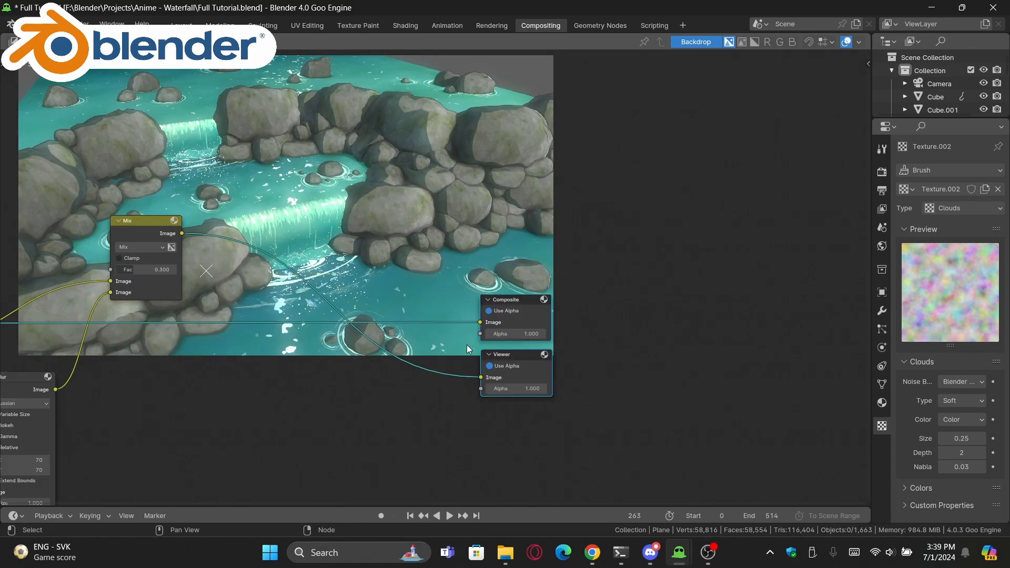
pyautogui.press('g')
pyautogui.click(601, 346)
pyautogui.moveTo(365, 362); pyautogui.dragTo(655, 331, button='middle')
# Step: Send the Subtract output to the Viewer and examine the chain of Subtract, Blur and Mix nodes
pyautogui.keyDown('ctrl'); pyautogui.keyDown('shift'); pyautogui.click(147, 318); pyautogui.keyUp('shift'); pyautogui.keyUp('ctrl')
pyautogui.scroll(8, 146, 316)
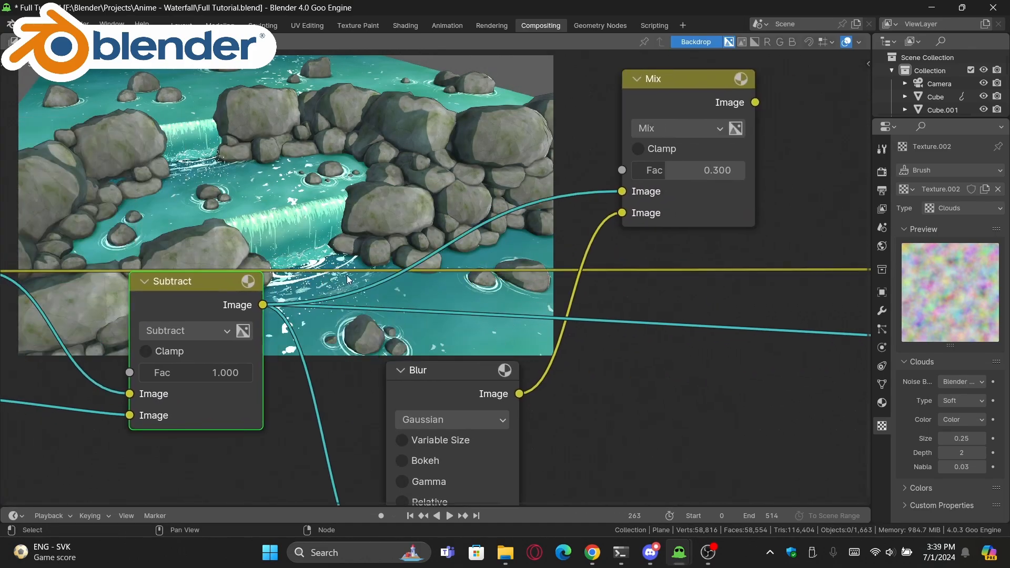
pyautogui.moveTo(146, 317); pyautogui.dragTo(371, 339, button='middle')
pyautogui.moveTo(525, 347); pyautogui.dragTo(432, 345, button='middle')
pyautogui.scroll(-4, 662, 315)
pyautogui.moveTo(666, 316); pyautogui.dragTo(236, 345, button='middle')
pyautogui.click(327, 195)
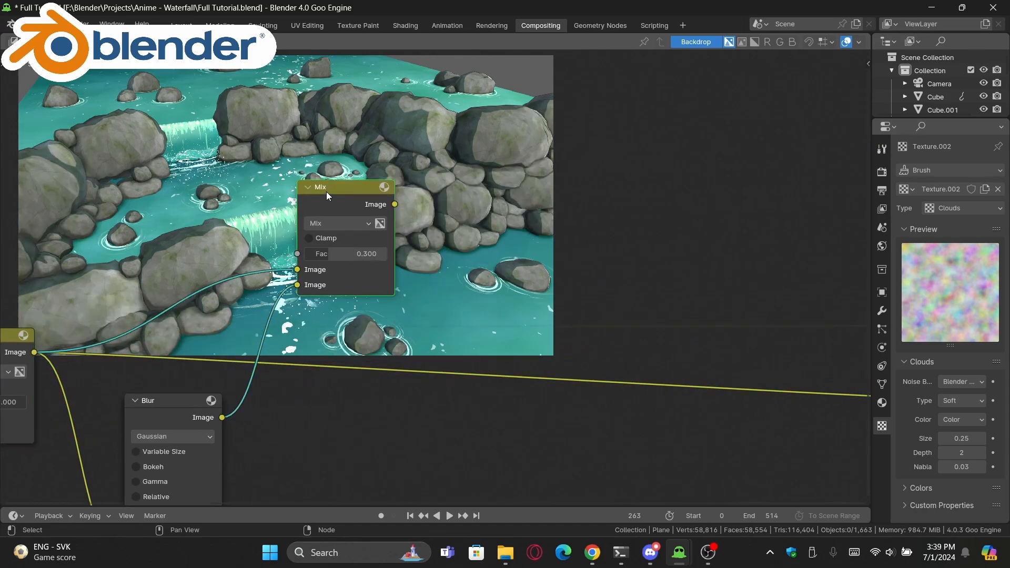
pyautogui.moveTo(356, 252); pyautogui.dragTo(537, 245, button='middle')
pyautogui.scroll(-6, 463, 236)
pyautogui.scroll(4, 368, 318)
pyautogui.click(406, 316)
pyautogui.moveTo(406, 316); pyautogui.dragTo(464, 302, button='middle')
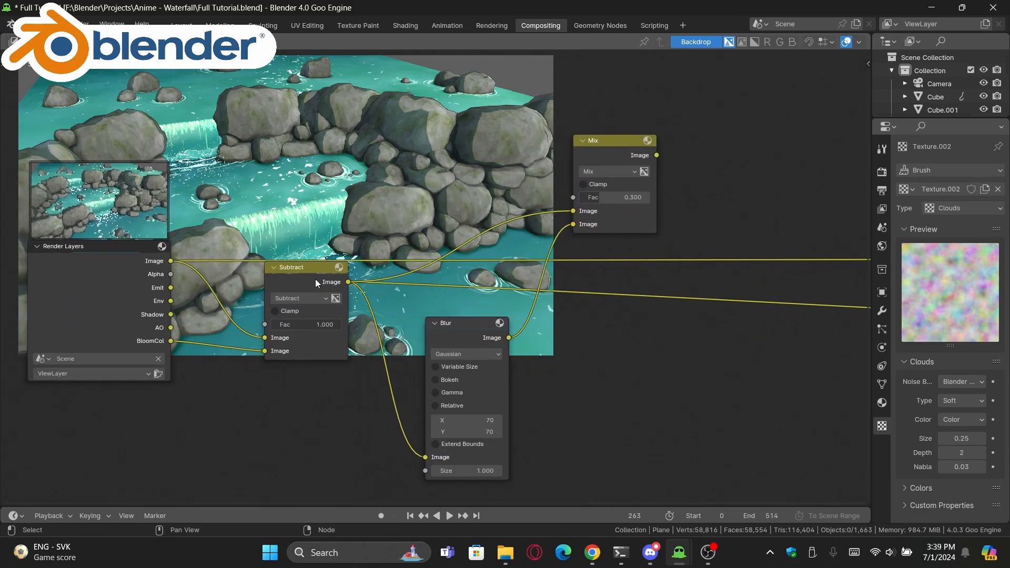
# Step: Duplicate the Subtract node beyond Mix, set the copy to Add, and connect Mix's output to its first Image input
pyautogui.click(315, 280)
pyautogui.moveTo(314, 280); pyautogui.dragTo(202, 310, button='middle')
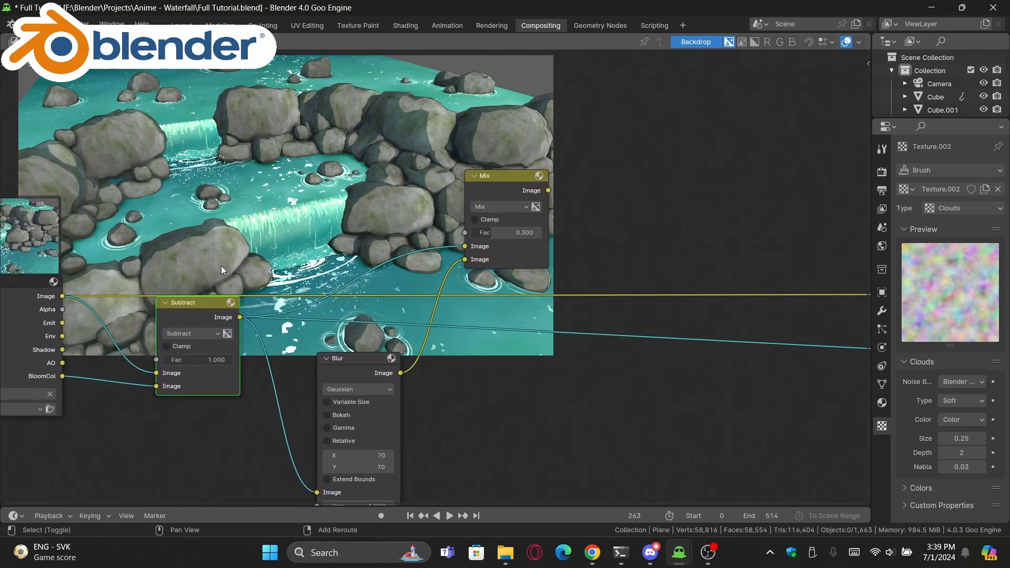
pyautogui.hotkey('shift', 'd')
pyautogui.click(590, 213)
pyautogui.moveTo(590, 213); pyautogui.dragTo(520, 221, button='middle')
pyautogui.moveTo(583, 170); pyautogui.dragTo(587, 181)
pyautogui.scroll(3, 592, 187)
pyautogui.click(606, 193)
pyautogui.click(602, 360)
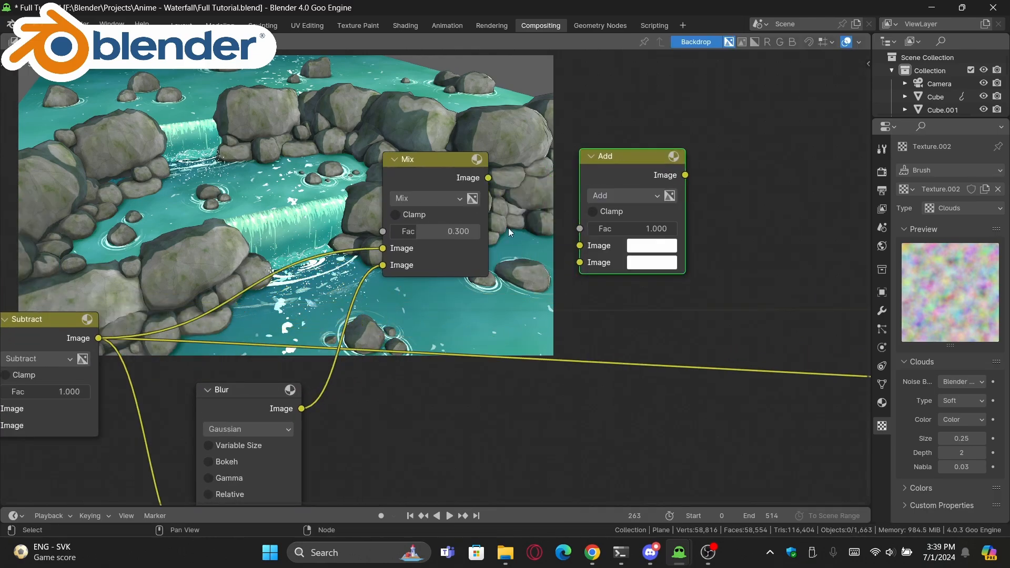
pyautogui.moveTo(489, 178); pyautogui.dragTo(582, 248)
# Step: Duplicate the Blur node and place the copy directly below the original
pyautogui.scroll(-3, 542, 301)
pyautogui.moveTo(422, 316); pyautogui.dragTo(506, 118, button='middle')
pyautogui.scroll(2, 506, 118)
pyautogui.click(383, 111)
pyautogui.hotkey('shift', 'd')
pyautogui.click(384, 294)
# Step: Add an Exposure node before the duplicated Blur and link it between BloomCol and that Blur's Image input
pyautogui.hotkey('shift', 'a')
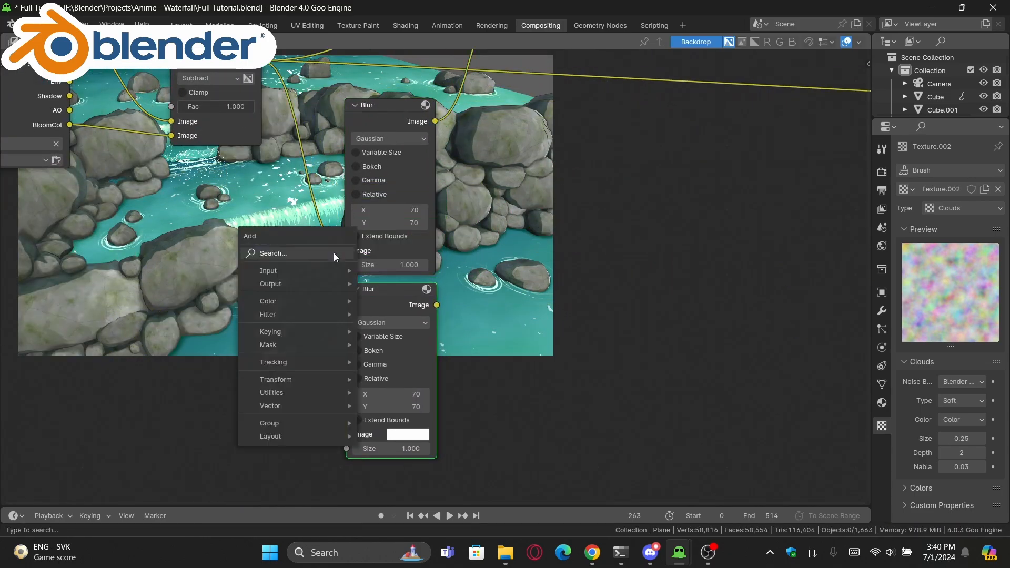
pyautogui.write('expo')
pyautogui.press('Return')
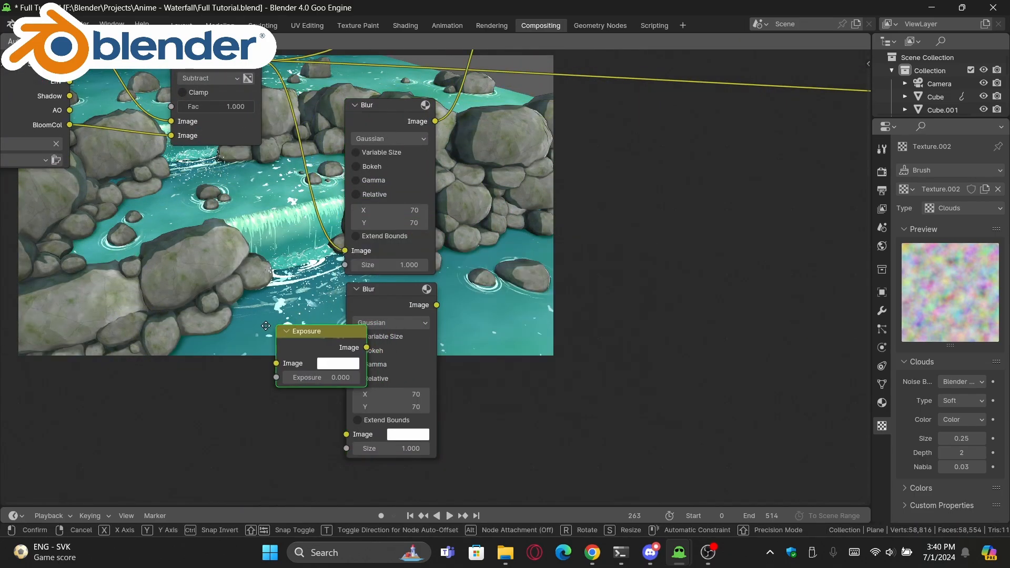
pyautogui.click(208, 376)
pyautogui.moveTo(215, 355); pyautogui.dragTo(307, 321, button='middle')
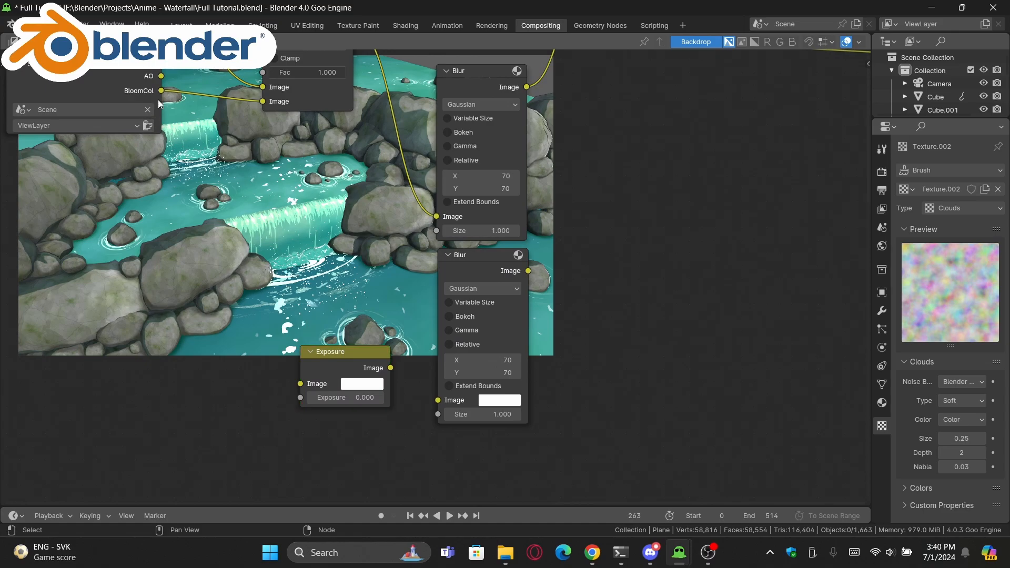
pyautogui.moveTo(161, 91); pyautogui.dragTo(301, 383)
pyautogui.moveTo(391, 368); pyautogui.dragTo(437, 403)
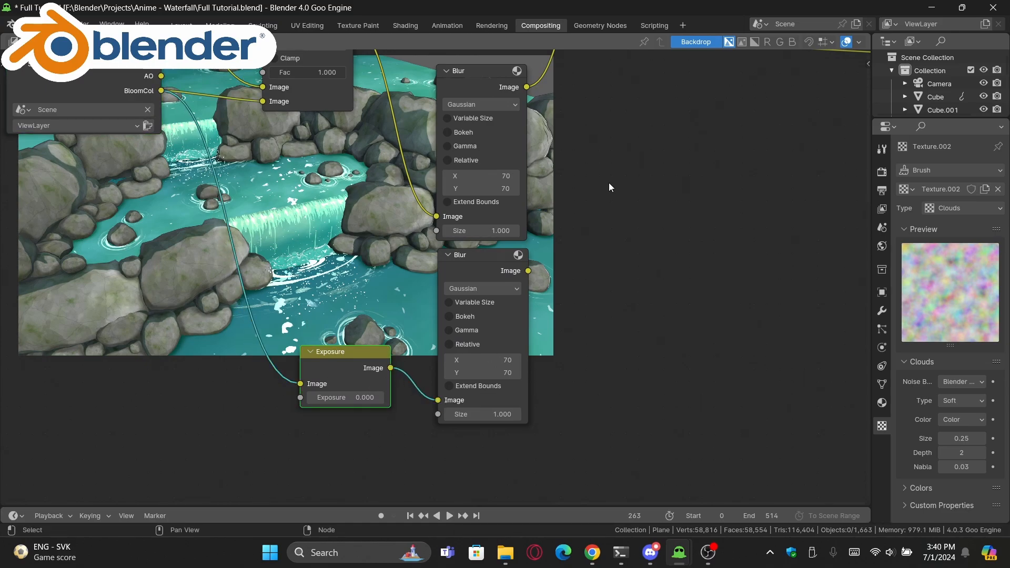
# Step: Connect the lower Blur node's output to the Add node's second Image input
pyautogui.scroll(-4, 605, 185)
pyautogui.moveTo(595, 196); pyautogui.dragTo(380, 382, button='middle')
pyautogui.moveTo(364, 401); pyautogui.dragTo(447, 439)
pyautogui.moveTo(404, 419); pyautogui.dragTo(421, 377, button='middle')
pyautogui.moveTo(381, 360); pyautogui.dragTo(559, 132)
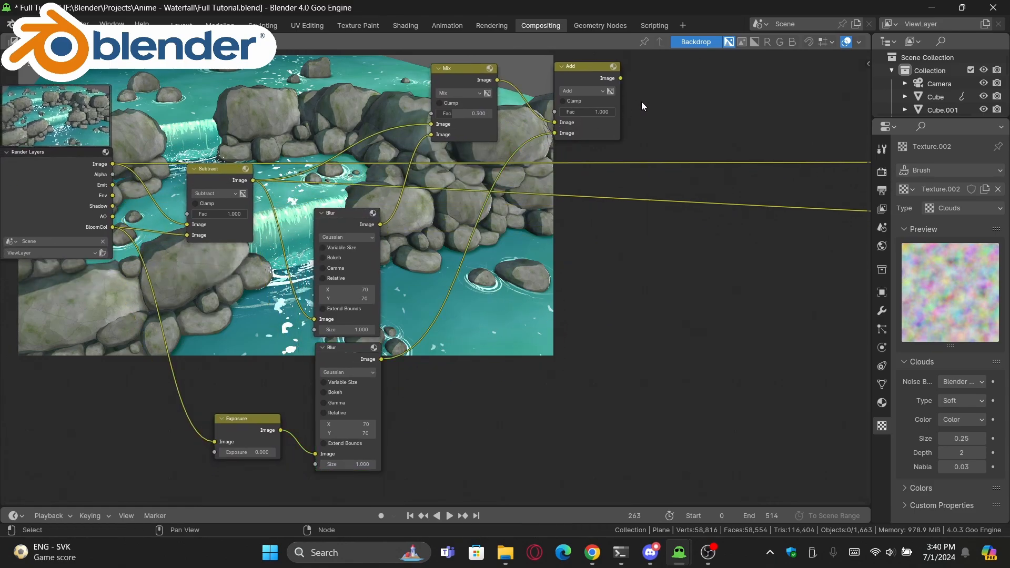
# Step: Preview the Add node's output in the backdrop and set the Exposure node to 3.7
pyautogui.moveTo(642, 110); pyautogui.dragTo(488, 266, button='middle')
pyautogui.scroll(2, 488, 265)
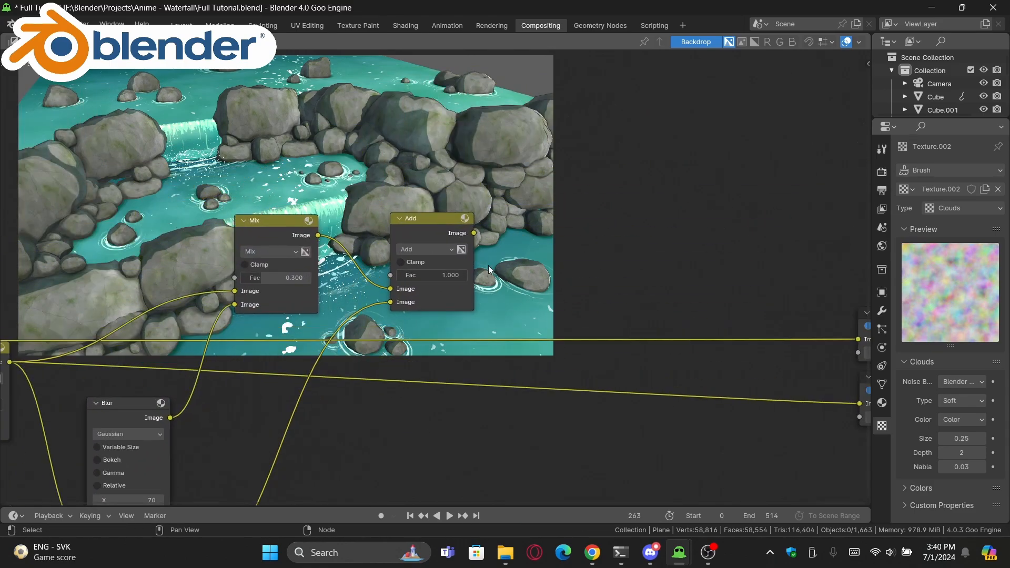
pyautogui.keyDown('ctrl'); pyautogui.keyDown('shift'); pyautogui.click(430, 224); pyautogui.keyUp('shift'); pyautogui.keyUp('ctrl')
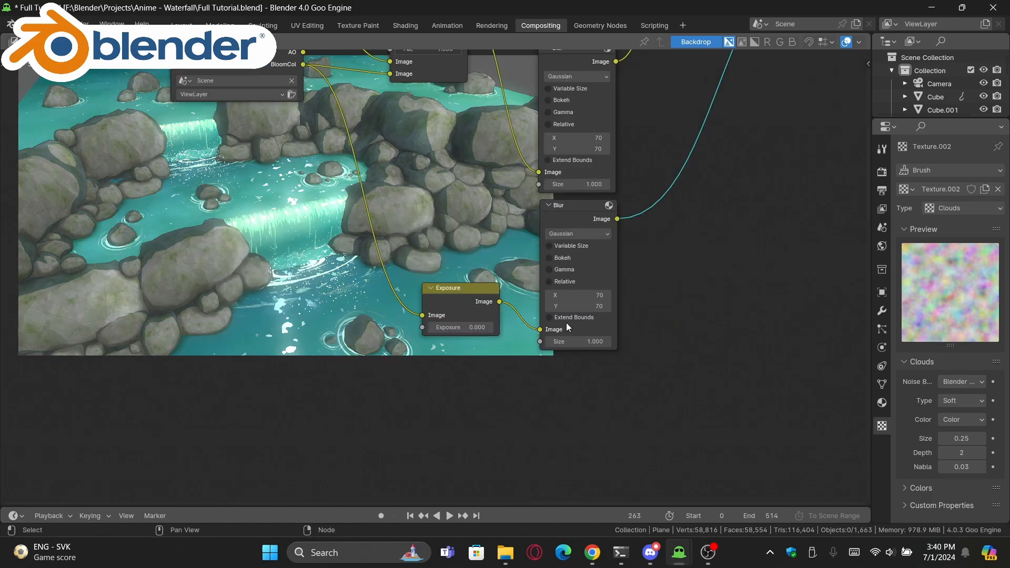
pyautogui.scroll(8, 566, 323)
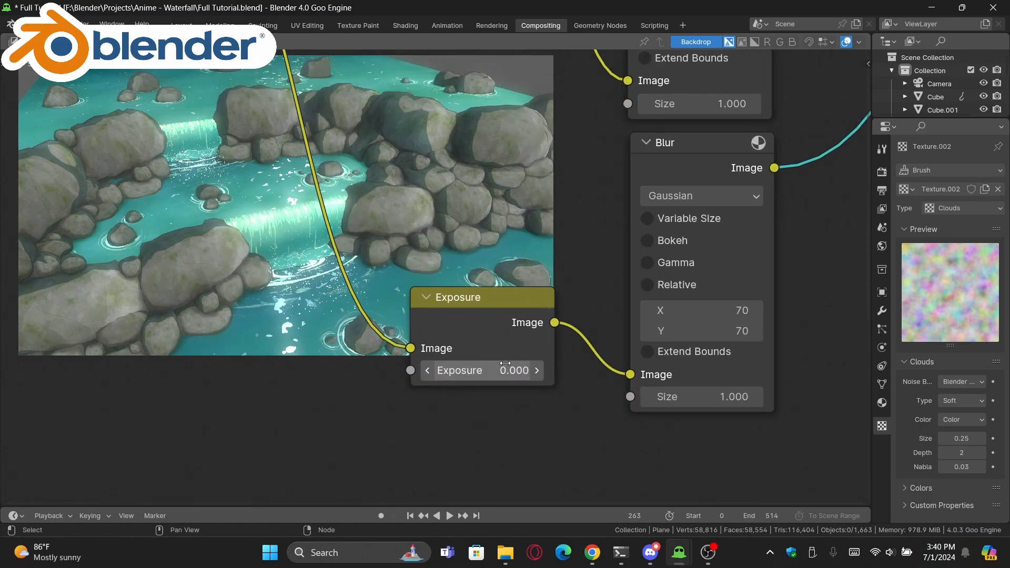
pyautogui.moveTo(474, 370); pyautogui.dragTo(499, 370)
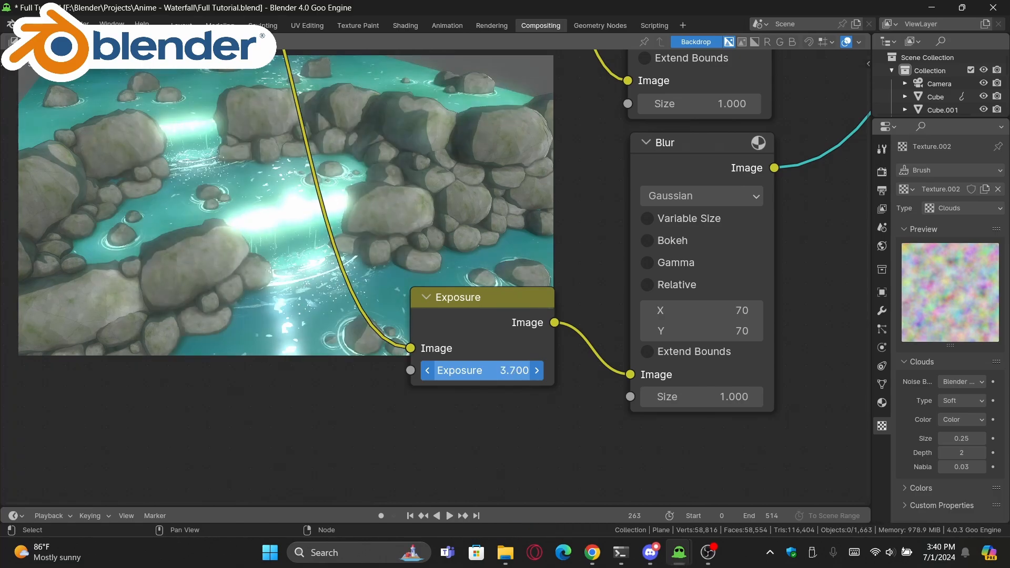
# Step: Set both X and Y of the lower Blur node to 503
pyautogui.moveTo(587, 318); pyautogui.dragTo(379, 332, button='middle')
pyautogui.scroll(-1, 380, 333)
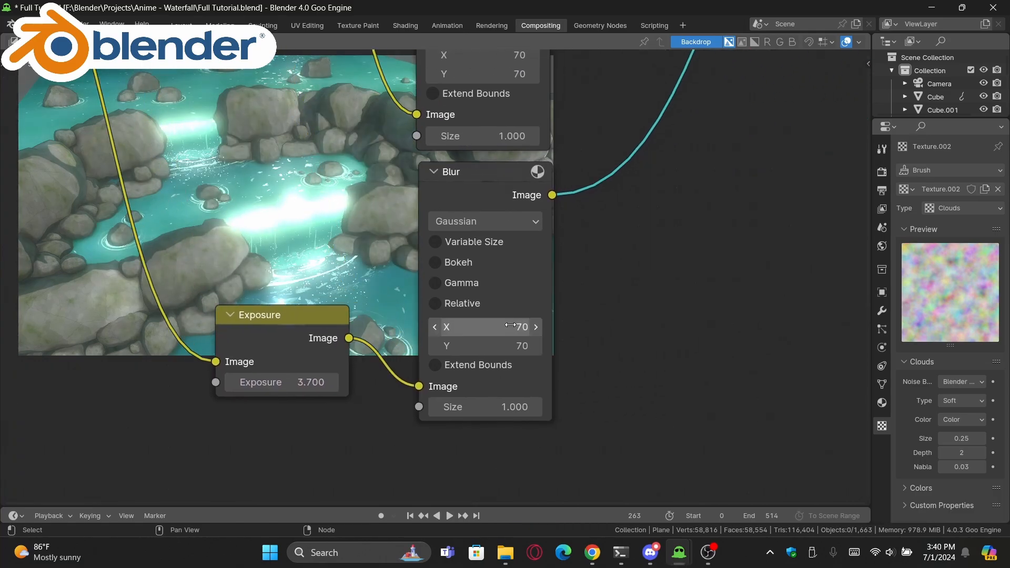
pyautogui.moveTo(263, 203); pyautogui.dragTo(271, 224, button='middle')
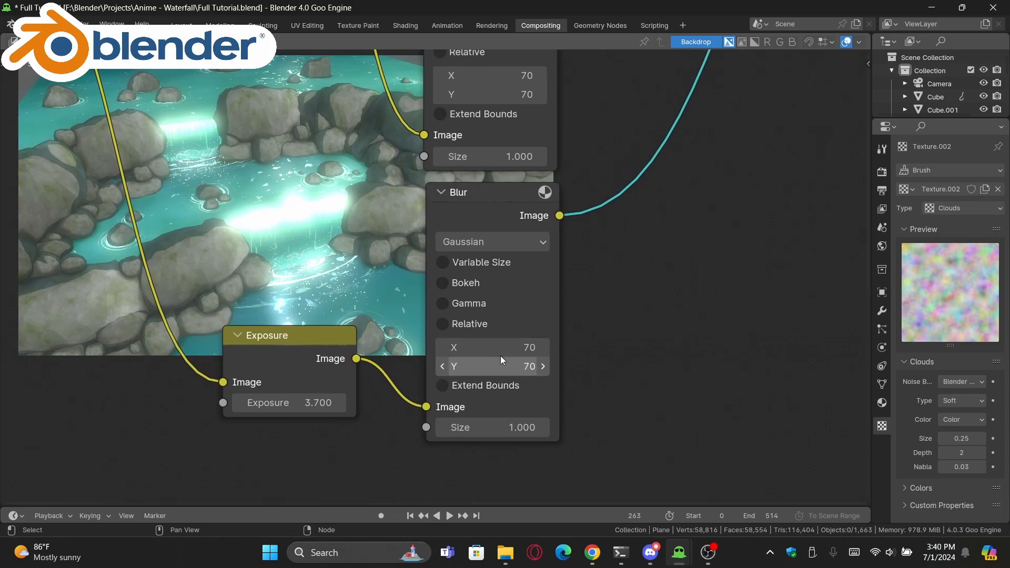
pyautogui.moveTo(503, 350); pyautogui.dragTo(731, 365)
# Step: Set the Add node's Fac to 0.4
pyautogui.scroll(-7, 500, 349)
pyautogui.moveTo(500, 350); pyautogui.dragTo(406, 315, button='middle')
pyautogui.moveTo(571, 198); pyautogui.dragTo(377, 343, button='middle')
pyautogui.scroll(5, 377, 339)
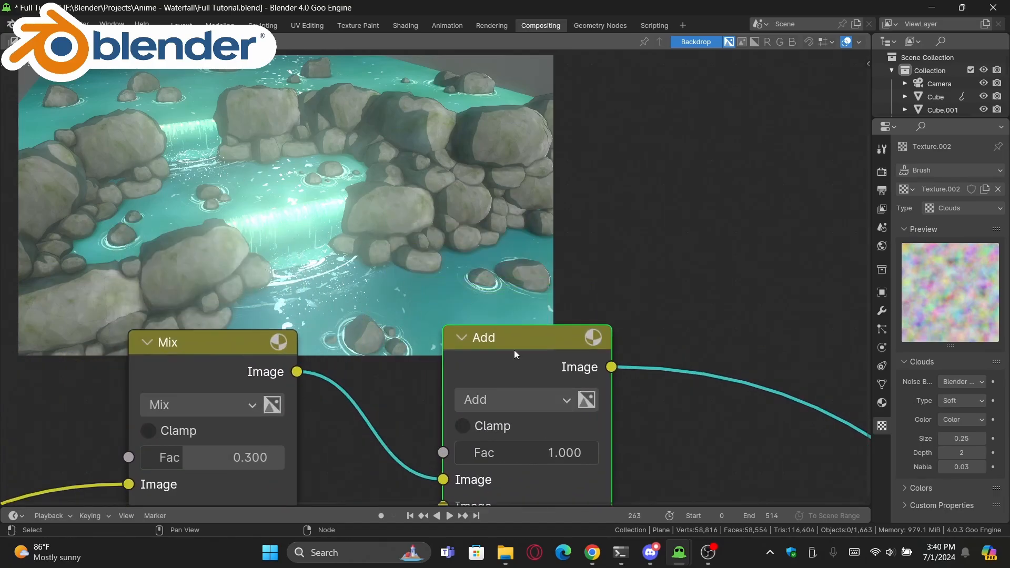
pyautogui.moveTo(573, 453); pyautogui.dragTo(487, 452)
pyautogui.scroll(-3, 623, 358)
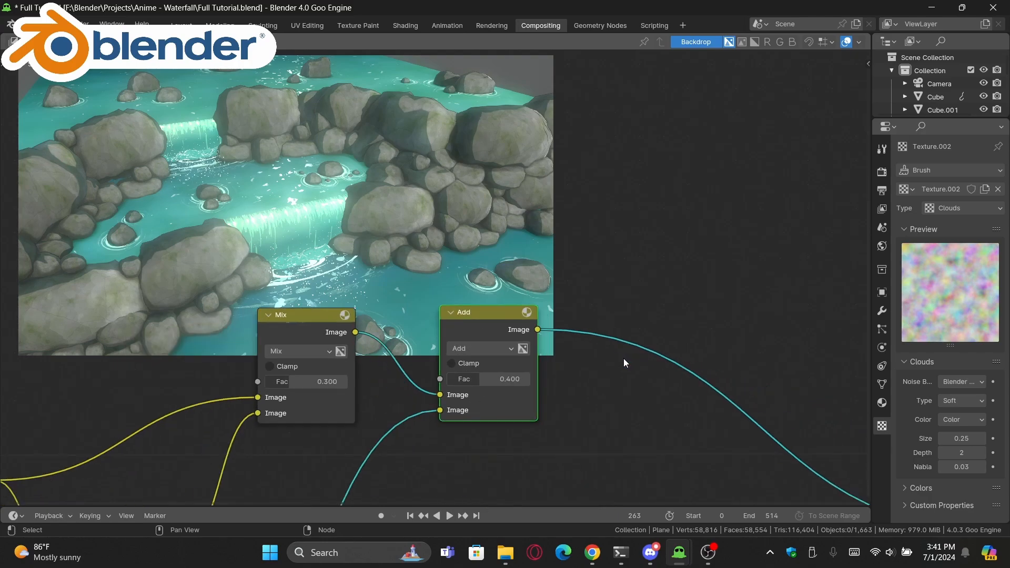
# Step: Move the Composite and Viewer nodes together farther from the Add node to make room
pyautogui.scroll(-4, 623, 359)
pyautogui.moveTo(662, 308); pyautogui.dragTo(534, 195, button='middle')
pyautogui.moveTo(559, 183); pyautogui.dragTo(706, 344)
pyautogui.moveTo(663, 338); pyautogui.dragTo(745, 339)
# Step: Duplicate the Exposure, lower Blur and Add nodes together and place the copies below the originals
pyautogui.moveTo(435, 366); pyautogui.dragTo(760, 175, button='middle')
pyautogui.moveTo(329, 307); pyautogui.dragTo(479, 376)
pyautogui.moveTo(550, 218); pyautogui.dragTo(480, 301, button='middle')
pyautogui.scroll(-1, 480, 301)
pyautogui.keyDown('shift'); pyautogui.click(585, 97); pyautogui.keyUp('shift')
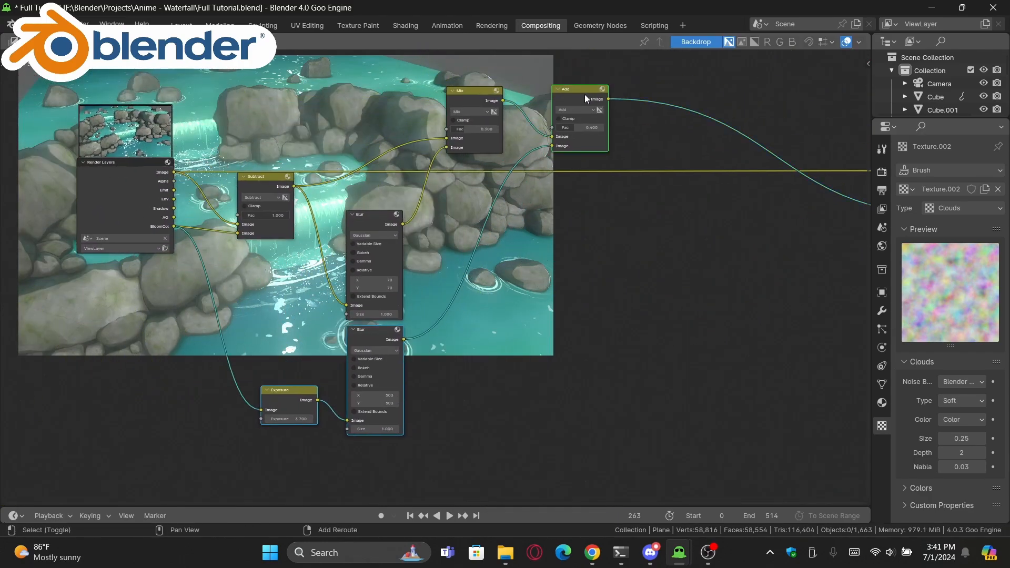
pyautogui.hotkey('shift', 'd')
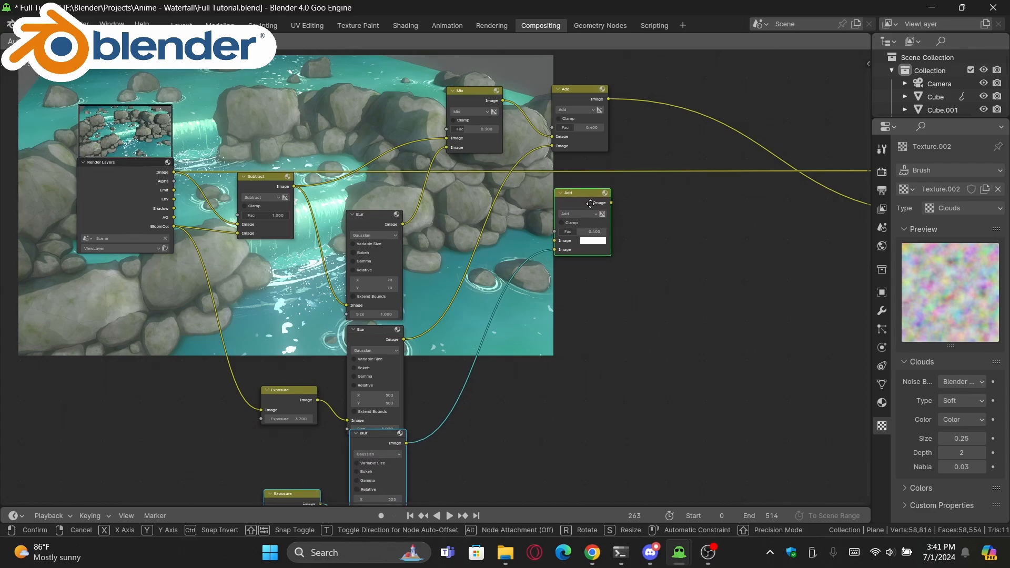
pyautogui.click(618, 243)
# Step: Link the first Add's output to the copied Add's first Image input, and BloomCol to the copied Exposure's Image input
pyautogui.moveTo(596, 214); pyautogui.dragTo(664, 194, button='middle')
pyautogui.click(671, 172)
pyautogui.moveTo(650, 75); pyautogui.dragTo(597, 217)
pyautogui.moveTo(379, 319); pyautogui.dragTo(440, 217, button='middle')
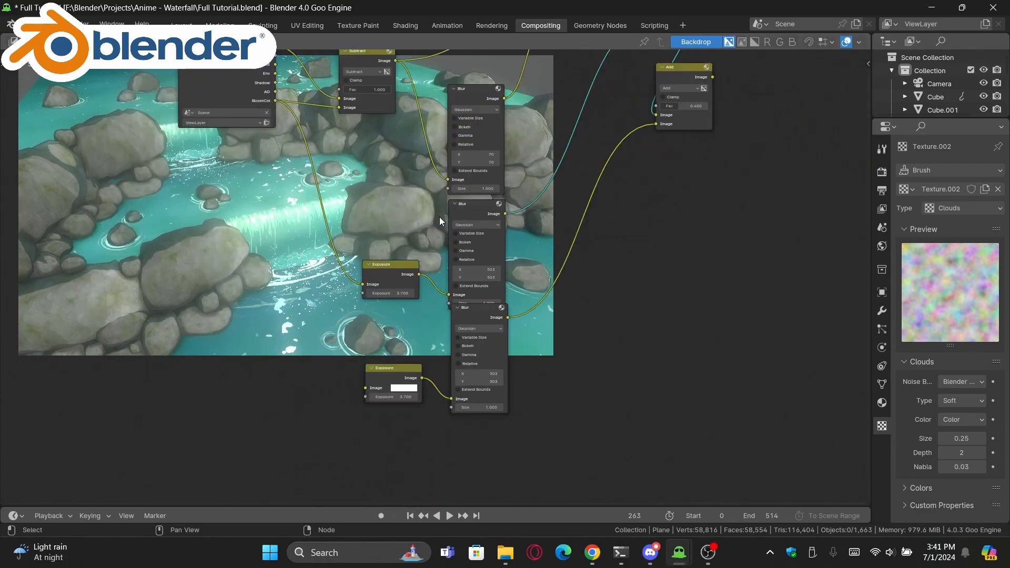
pyautogui.moveTo(275, 100); pyautogui.dragTo(369, 396)
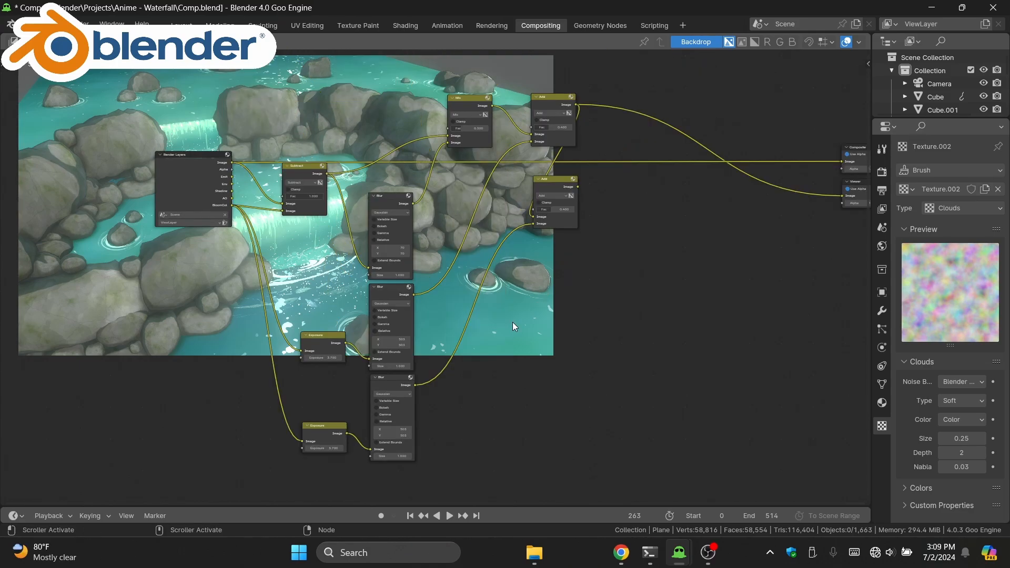
# Step: Set both X and Y of the lowest Blur node to 280
pyautogui.scroll(4, 514, 325)
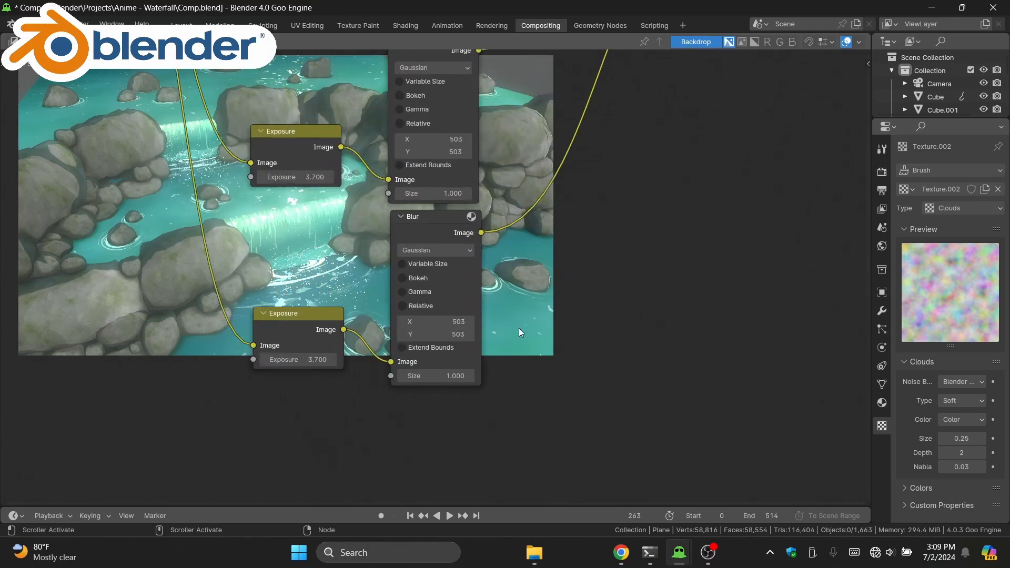
pyautogui.scroll(1, 440, 318)
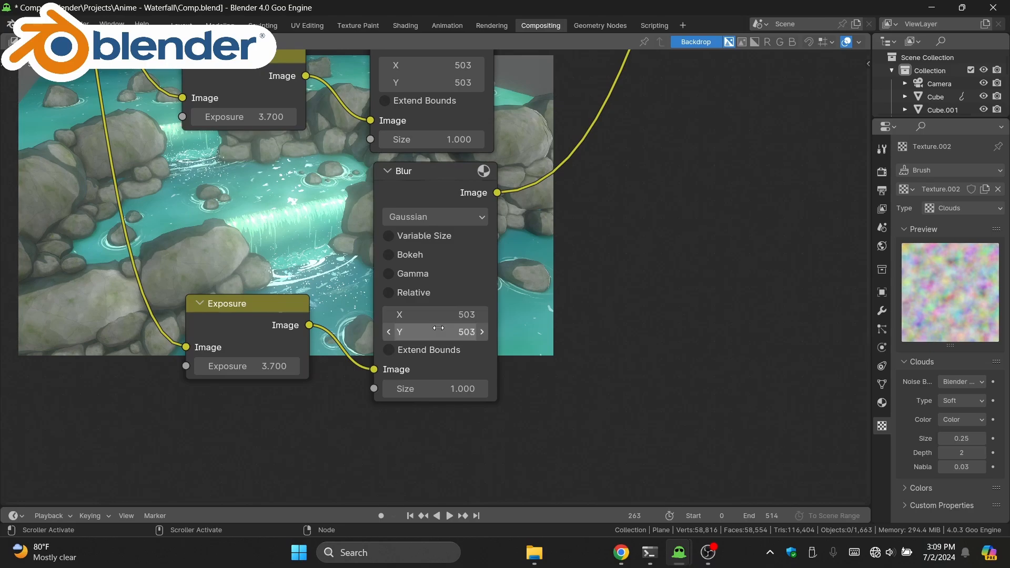
pyautogui.click(440, 318)
pyautogui.write('280')
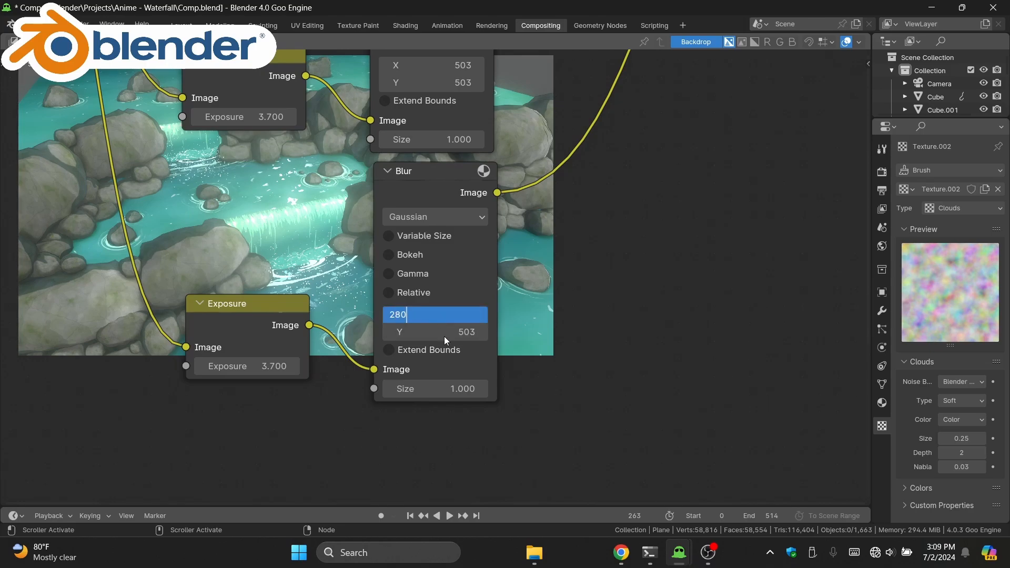
pyautogui.click(441, 335)
pyautogui.write('2')
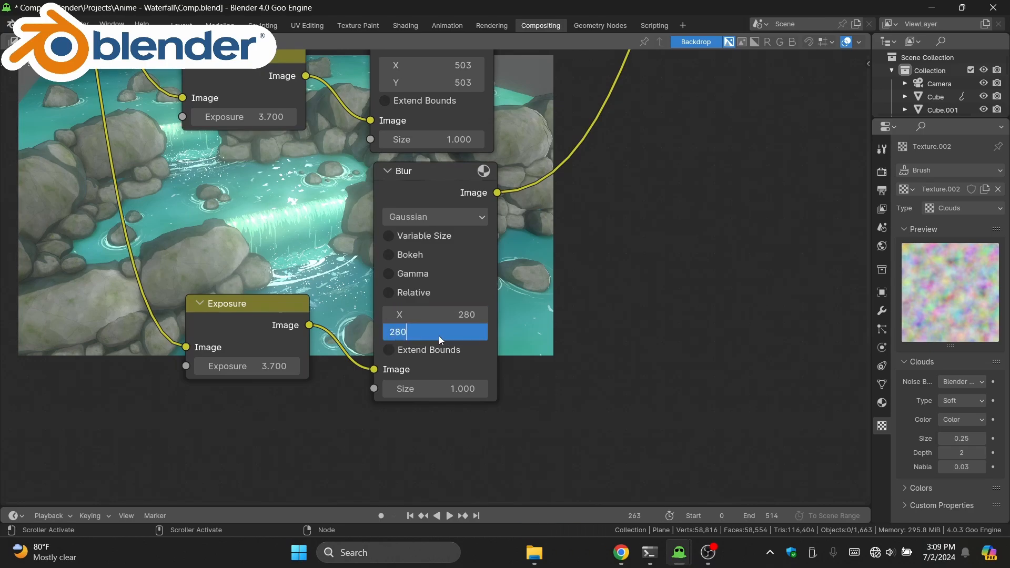
pyautogui.write('80')
pyautogui.press('Return')
# Step: Set the lower Add node's Fac to 0.2
pyautogui.scroll(-3, 579, 241)
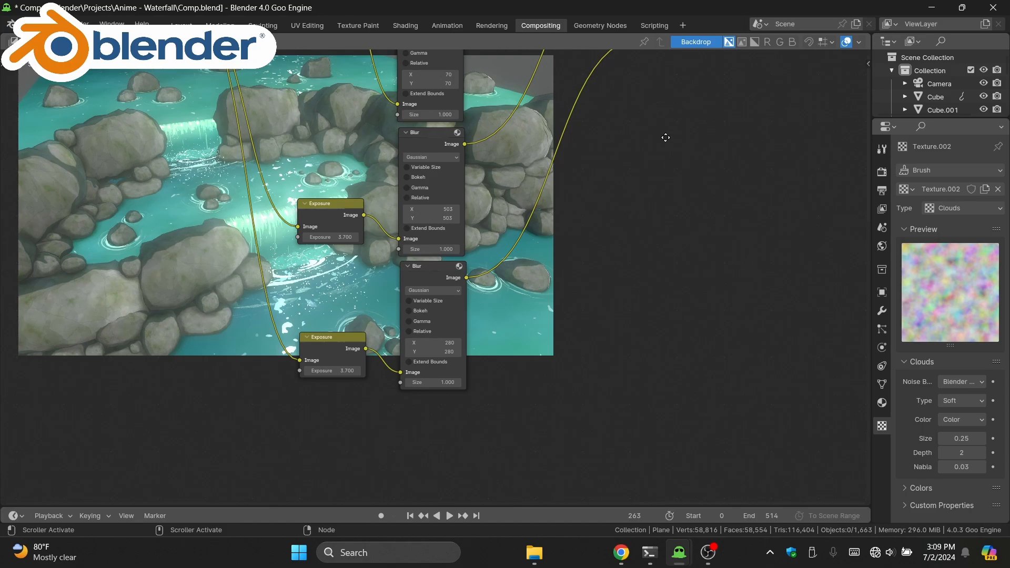
pyautogui.moveTo(665, 137); pyautogui.dragTo(545, 387, button='middle')
pyautogui.scroll(4, 553, 315)
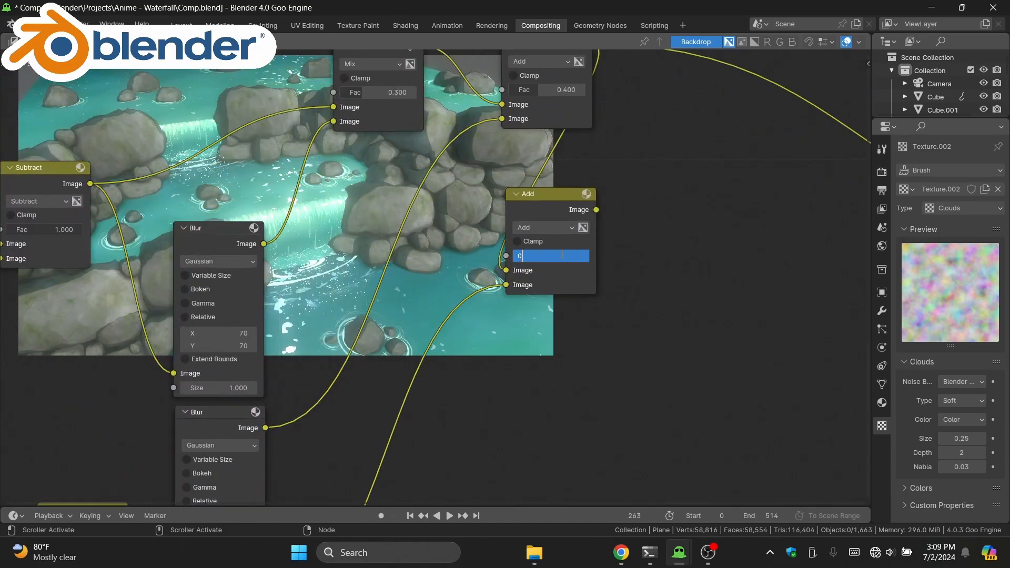
pyautogui.press('Return')
# Step: Preview the lower Add node's output through the Viewer
pyautogui.scroll(-5, 621, 174)
pyautogui.moveTo(621, 175); pyautogui.dragTo(660, 356, button='middle')
pyautogui.click(591, 371)
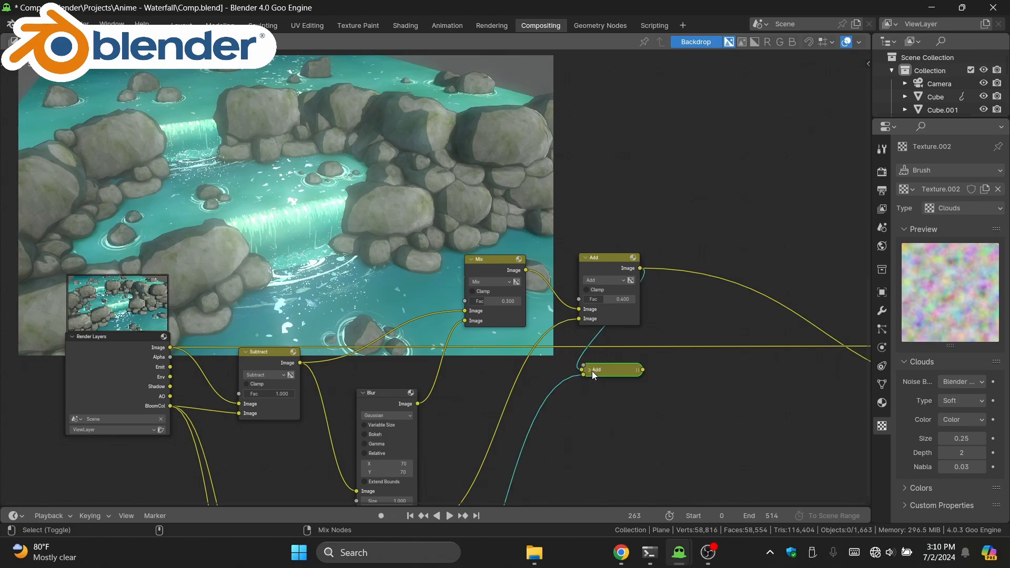
pyautogui.keyDown('ctrl'); pyautogui.keyDown('shift'); pyautogui.click(612, 371); pyautogui.keyUp('shift'); pyautogui.keyUp('ctrl')
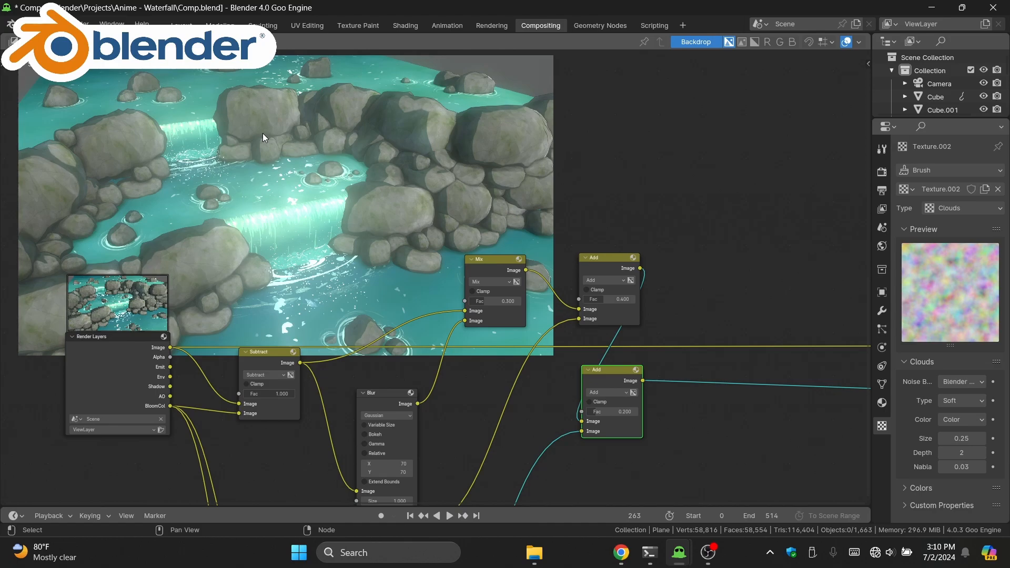
# Step: Connect the lower Add node's output to the Composite node's Image input
pyautogui.scroll(2, 459, 410)
pyautogui.moveTo(462, 463); pyautogui.dragTo(530, 181, button='middle')
pyautogui.scroll(1, 579, 179)
pyautogui.moveTo(657, 157); pyautogui.dragTo(339, 373, button='middle')
pyautogui.moveTo(282, 341); pyautogui.dragTo(741, 301)
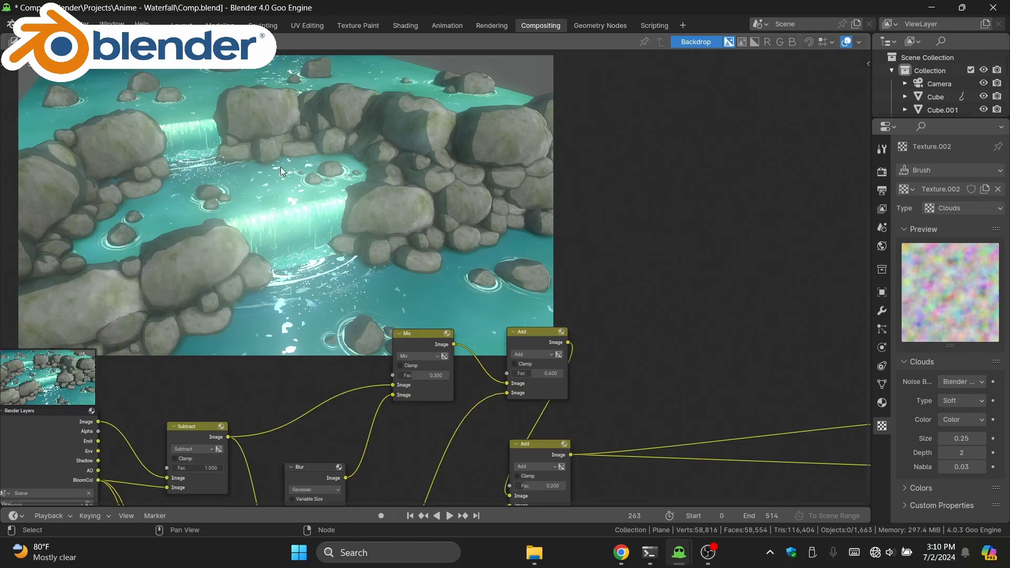
# Step: Move the Composite and Viewer nodes together well away from the two Add nodes
pyautogui.moveTo(231, 317); pyautogui.dragTo(338, 370, button='middle')
pyautogui.scroll(-3, 338, 369)
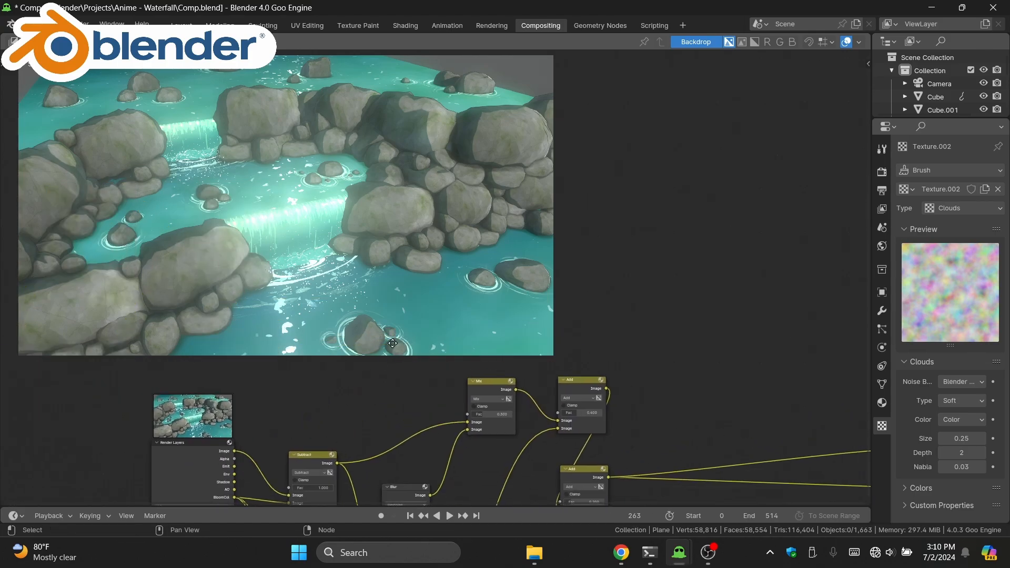
pyautogui.moveTo(418, 358); pyautogui.dragTo(306, 270, button='middle')
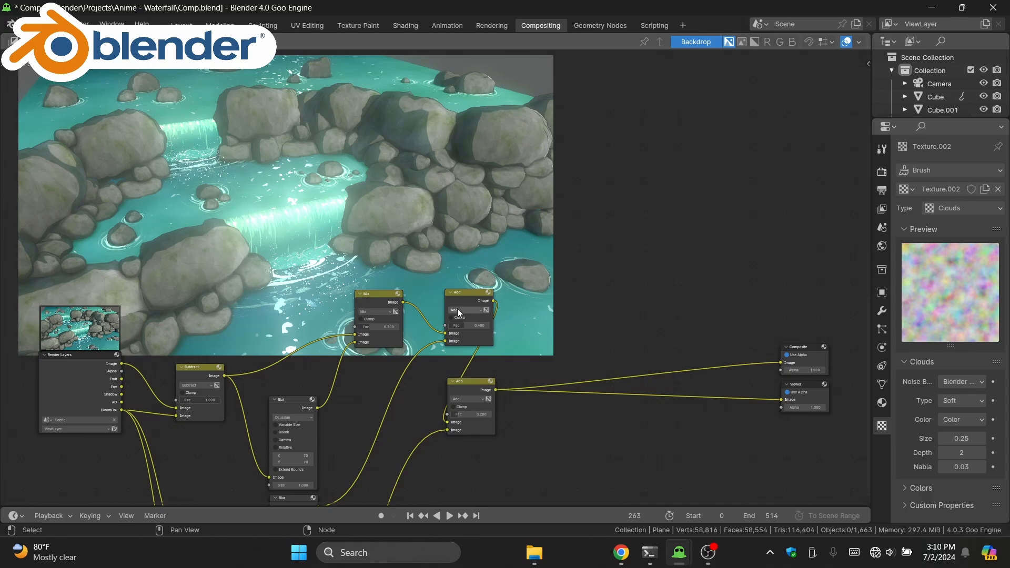
pyautogui.scroll(-3, 458, 310)
pyautogui.moveTo(458, 310); pyautogui.dragTo(380, 253, button='middle')
pyautogui.moveTo(542, 229); pyautogui.dragTo(687, 401)
pyautogui.scroll(-2, 459, 354)
pyautogui.press('g')
pyautogui.click(665, 361)
pyautogui.moveTo(604, 367); pyautogui.dragTo(495, 333, button='middle')
pyautogui.press('g')
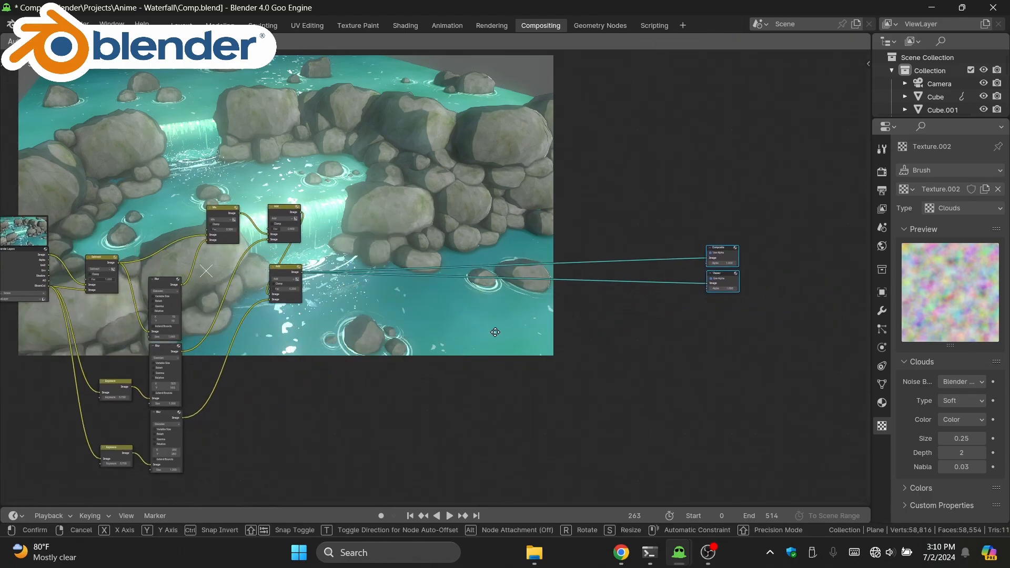
pyautogui.click(522, 335)
# Step: Preview the AO pass and the Shadow pass of the Render Layers node in the backdrop
pyautogui.moveTo(419, 366); pyautogui.dragTo(555, 335, button='middle')
pyautogui.scroll(7, 412, 284)
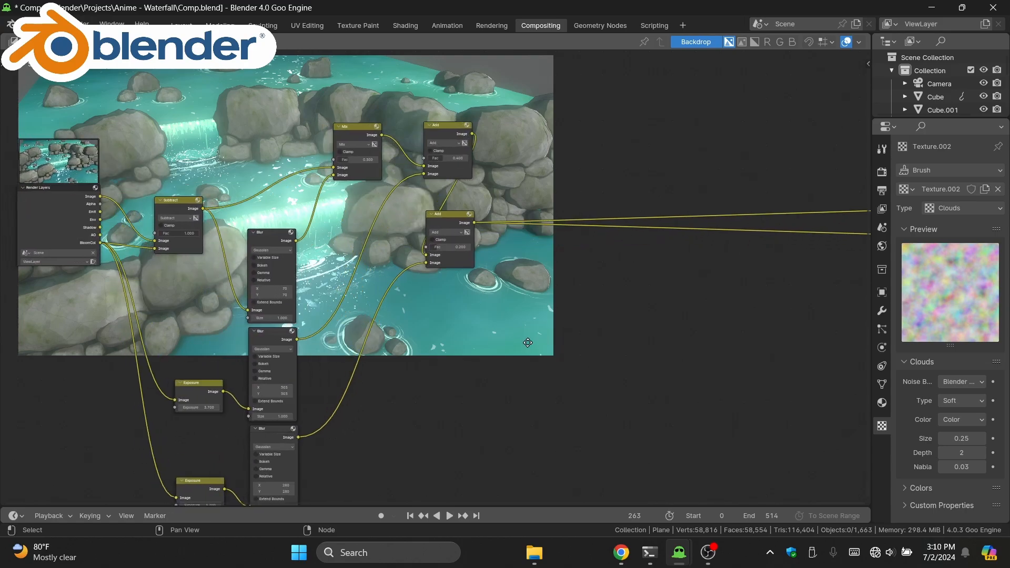
pyautogui.moveTo(310, 295); pyautogui.dragTo(427, 318, button='middle')
pyautogui.moveTo(275, 260); pyautogui.dragTo(602, 357, button='middle')
pyautogui.scroll(14, 602, 357)
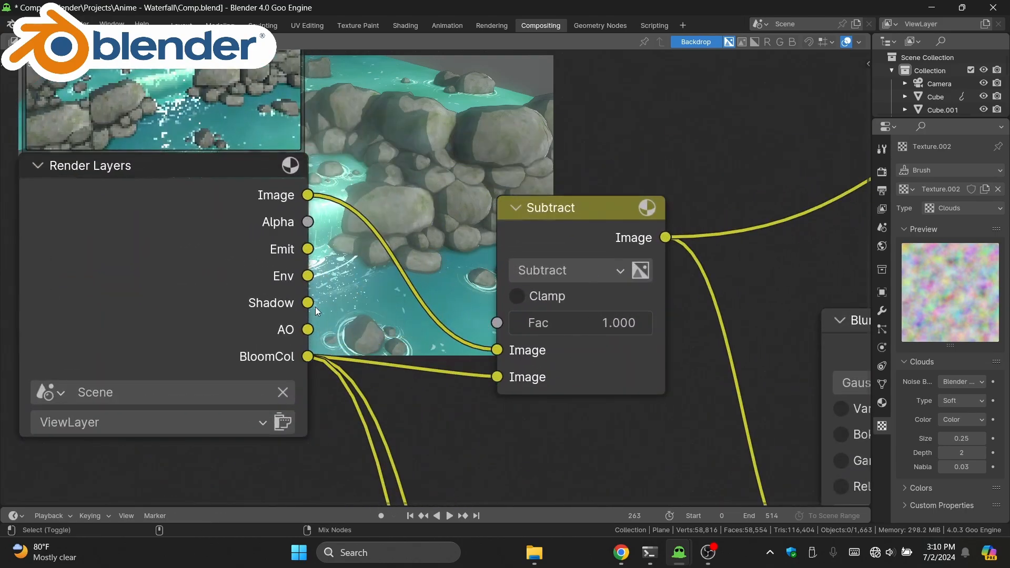
pyautogui.keyDown('ctrl'); pyautogui.keyDown('shift'); pyautogui.click(308, 330); pyautogui.keyUp('shift'); pyautogui.keyUp('ctrl')
pyautogui.moveTo(308, 331); pyautogui.dragTo(290, 338, button='middle')
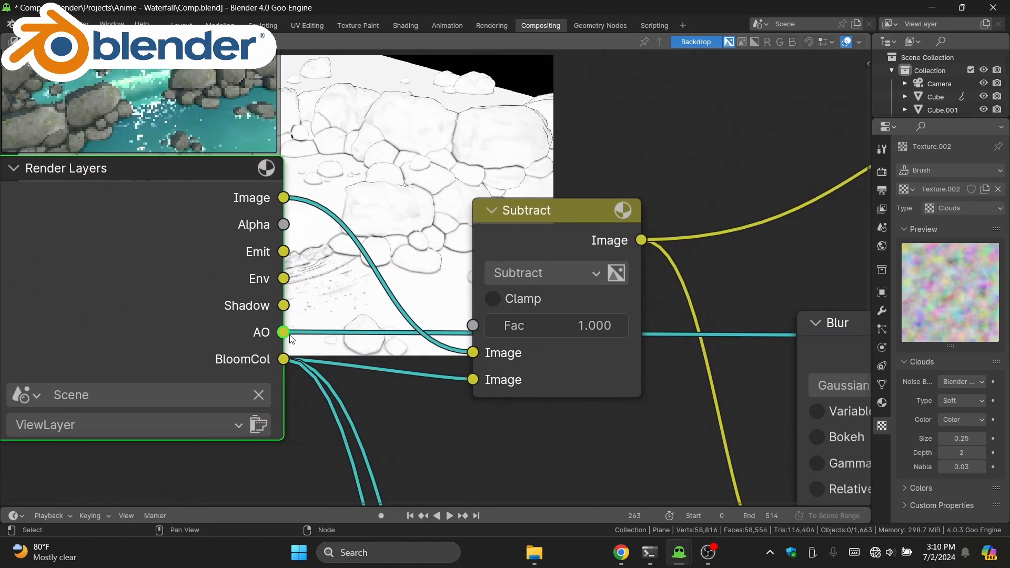
pyautogui.keyDown('ctrl'); pyautogui.keyDown('shift'); pyautogui.click(284, 310); pyautogui.keyUp('shift'); pyautogui.keyUp('ctrl')
# Step: Switch the backdrop preview back to the lower Add node's output
pyautogui.scroll(-11, 457, 287)
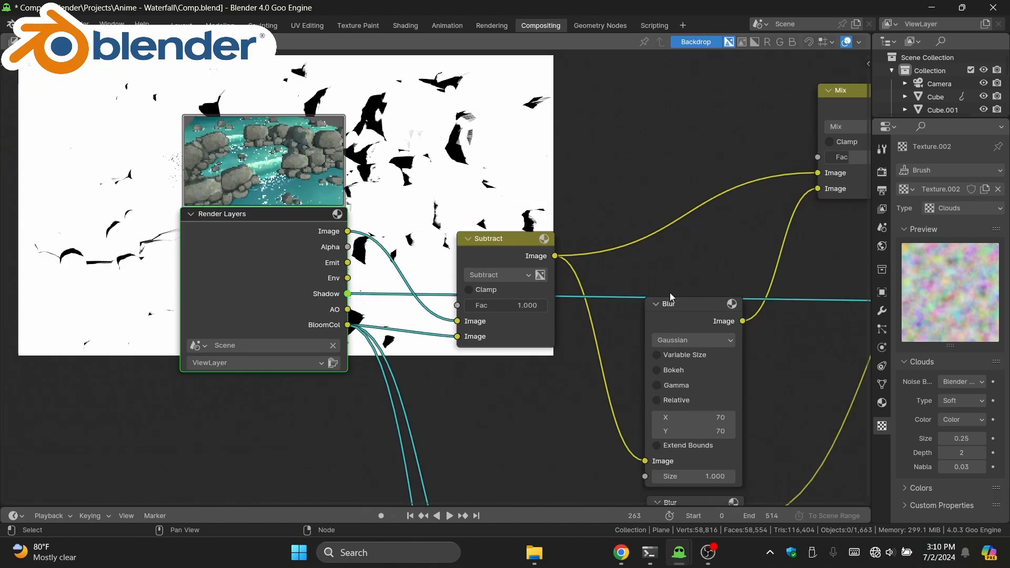
pyautogui.moveTo(826, 263); pyautogui.dragTo(283, 326, button='middle')
pyautogui.keyDown('ctrl'); pyautogui.keyDown('shift'); pyautogui.click(254, 330); pyautogui.keyUp('shift'); pyautogui.keyUp('ctrl')
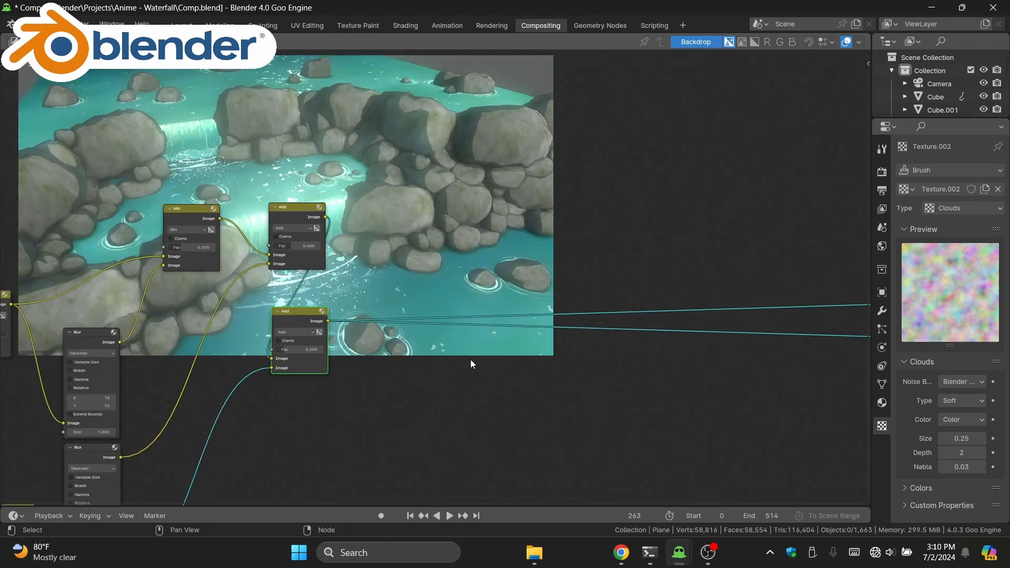
# Step: Shift the Composite and Viewer nodes slightly farther out to leave space for more nodes
pyautogui.scroll(-3, 470, 358)
pyautogui.scroll(-7, 431, 351)
pyautogui.moveTo(431, 351); pyautogui.dragTo(413, 284, button='middle')
pyautogui.moveTo(553, 219); pyautogui.dragTo(709, 368)
pyautogui.press('g')
pyautogui.click(729, 368)
# Step: Duplicate the lower Add node, place the copy beyond the Add nodes, and set its blending mode to Multiply
pyautogui.moveTo(494, 392); pyautogui.dragTo(684, 364, button='middle')
pyautogui.scroll(8, 416, 303)
pyautogui.scroll(3, 416, 303)
pyautogui.moveTo(415, 303); pyautogui.dragTo(440, 299, button='middle')
pyautogui.scroll(-2, 439, 299)
pyautogui.moveTo(603, 241); pyautogui.dragTo(447, 301, button='middle')
pyautogui.scroll(3, 447, 301)
pyautogui.scroll(2, 448, 305)
pyautogui.click(418, 191)
pyautogui.moveTo(419, 191); pyautogui.dragTo(376, 299, button='middle')
pyautogui.hotkey('shift', 'd')
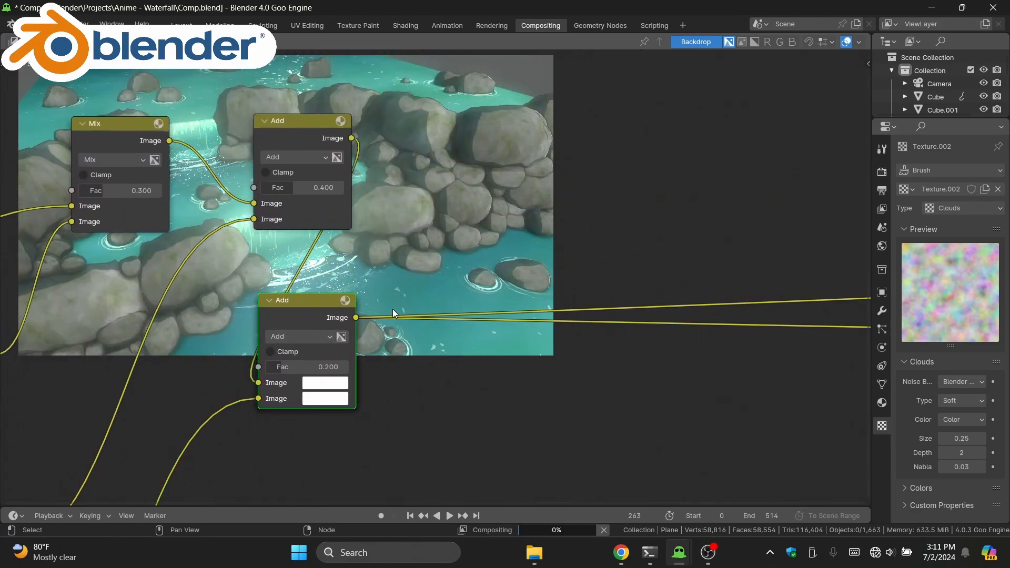
pyautogui.click(469, 209)
pyautogui.click(469, 202)
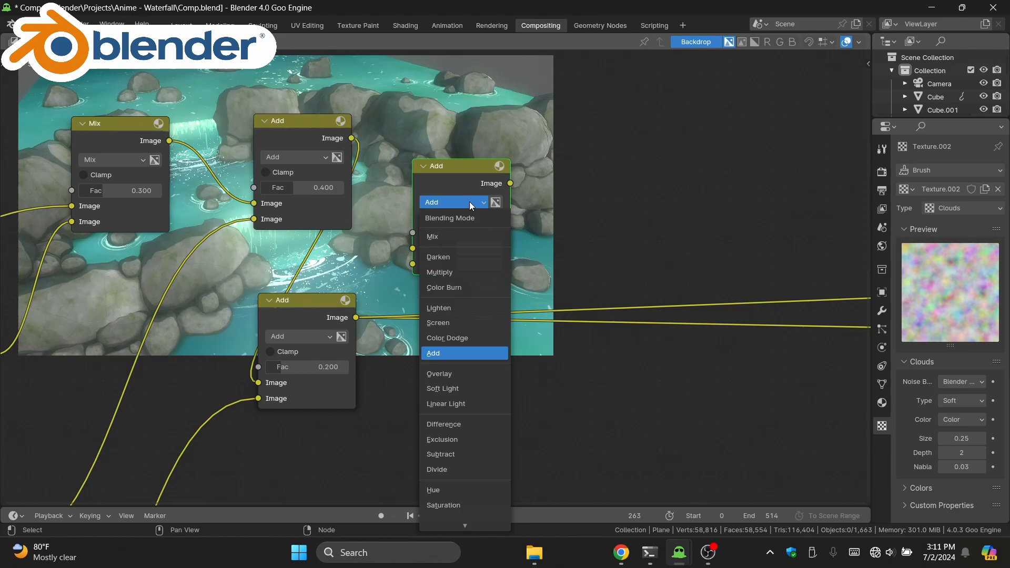
pyautogui.click(463, 272)
# Step: Move the Multiply node farther away from the two Add nodes, toward the output nodes
pyautogui.scroll(2, 473, 247)
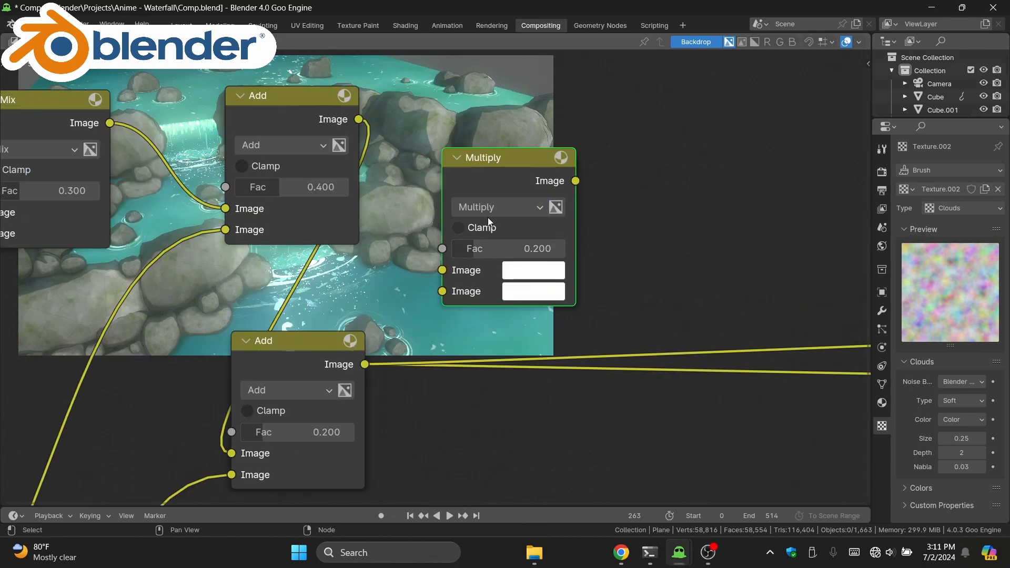
pyautogui.scroll(-3, 269, 392)
pyautogui.moveTo(229, 372); pyautogui.dragTo(522, 364, button='middle')
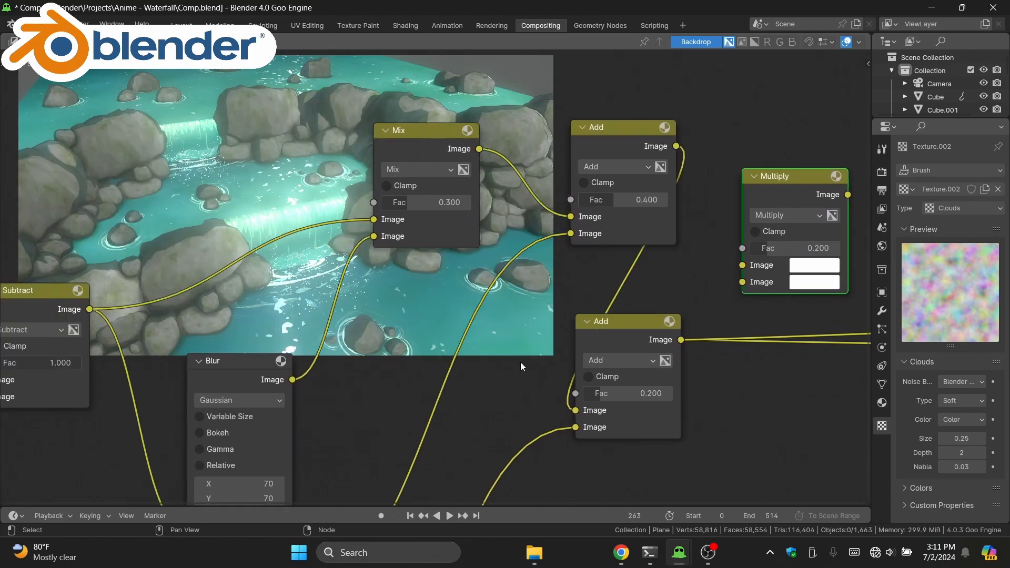
pyautogui.scroll(-5, 505, 352)
pyautogui.moveTo(347, 292); pyautogui.dragTo(441, 289, button='middle')
pyautogui.moveTo(774, 221); pyautogui.dragTo(454, 193, button='middle')
pyautogui.scroll(5, 453, 194)
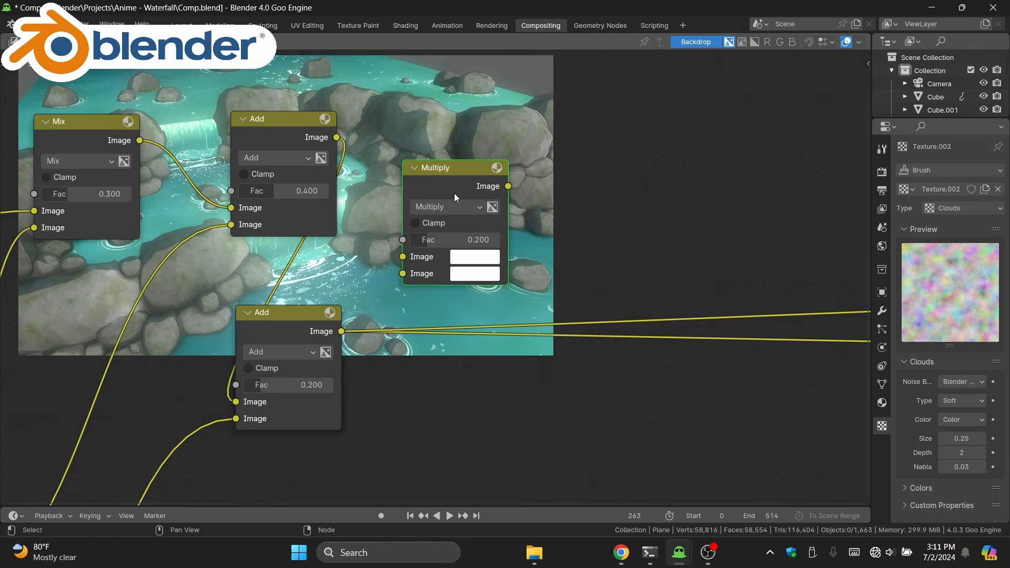
pyautogui.moveTo(455, 187); pyautogui.dragTo(561, 177)
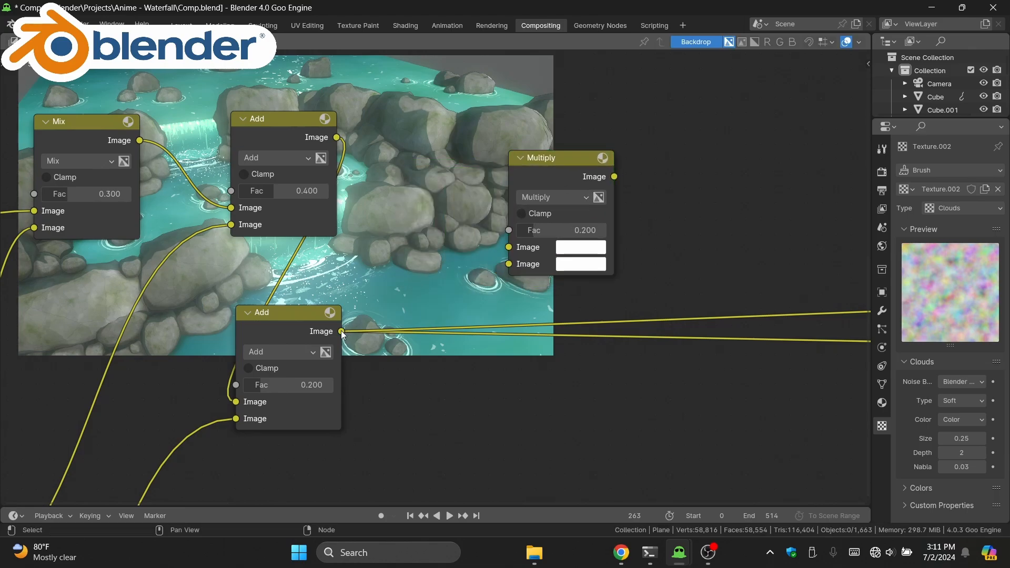
# Step: Connect the lower Add node's output to the Multiply node's first Image input
pyautogui.moveTo(341, 331); pyautogui.dragTo(515, 250)
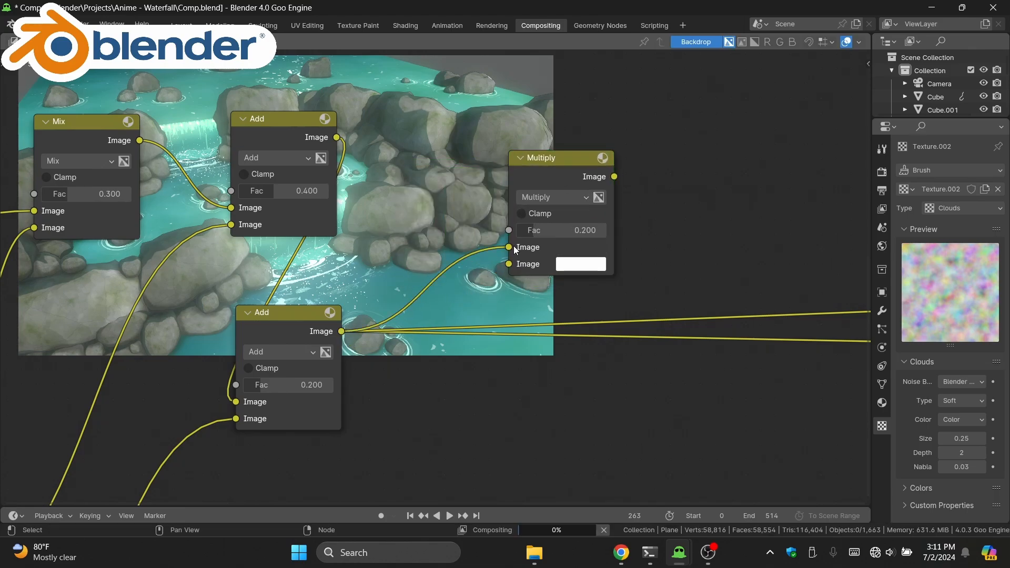
# Step: Duplicate the middle Blur node of the three and place the copy above the rest of the node tree
pyautogui.scroll(-5, 438, 274)
pyautogui.moveTo(259, 350); pyautogui.dragTo(617, 289, button='middle')
pyautogui.scroll(-3, 512, 340)
pyautogui.moveTo(369, 447); pyautogui.dragTo(333, 314, button='middle')
pyautogui.scroll(-4, 380, 278)
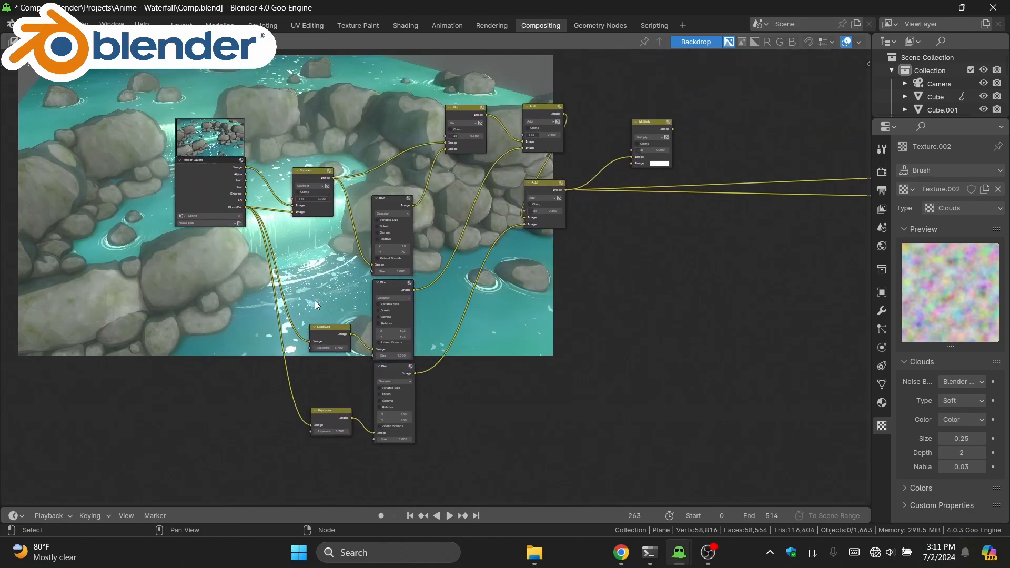
pyautogui.click(389, 290)
pyautogui.moveTo(389, 290); pyautogui.dragTo(422, 404, button='middle')
pyautogui.hotkey('shift', 'd')
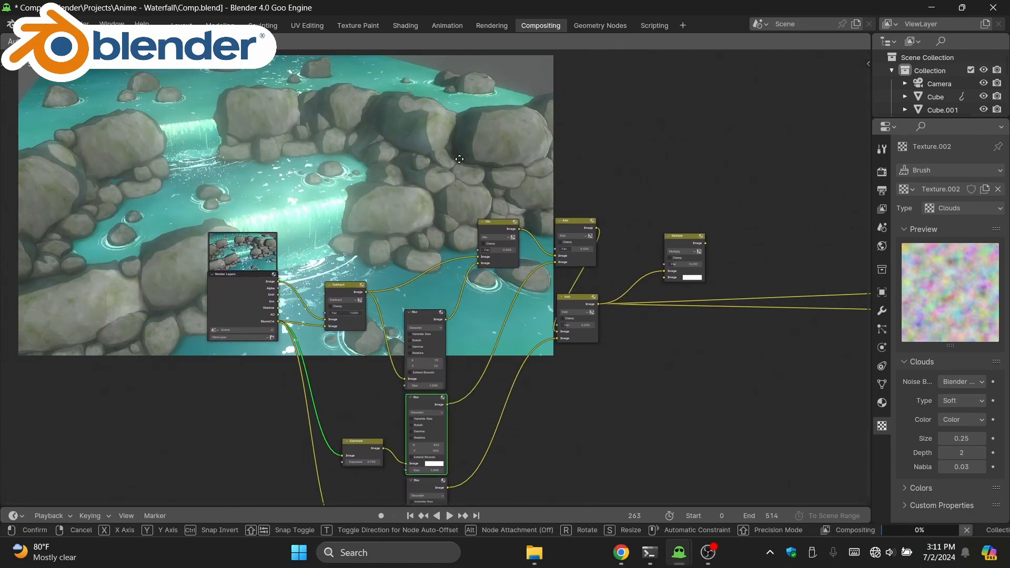
pyautogui.click(472, 145)
# Step: Add a Color Ramp node and place it beyond the duplicated Blur node, above the Mix and Add nodes
pyautogui.scroll(3, 527, 182)
pyautogui.moveTo(526, 181); pyautogui.dragTo(478, 244, button='middle')
pyautogui.hotkey('shift', 'a')
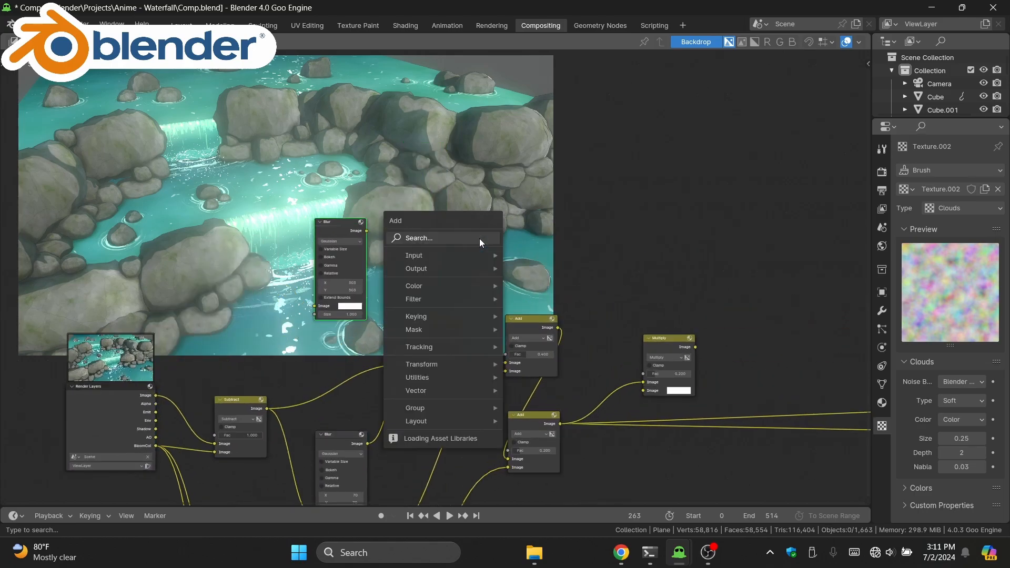
pyautogui.click(479, 238)
pyautogui.click(480, 239)
pyautogui.hotkey('shift', 'a')
pyautogui.click(485, 234)
pyautogui.write('co')
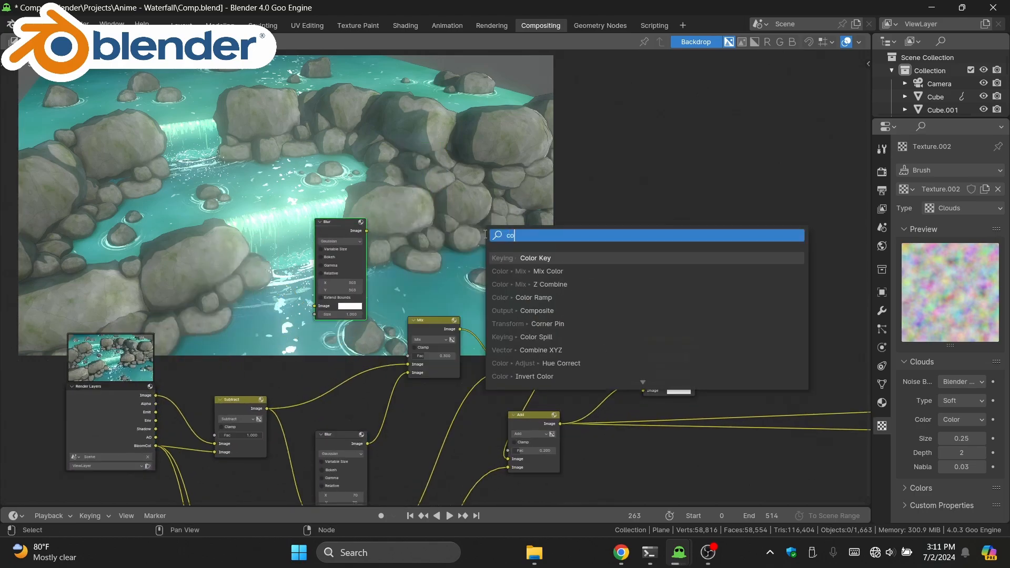
pyautogui.write('lor ra')
pyautogui.press('Return')
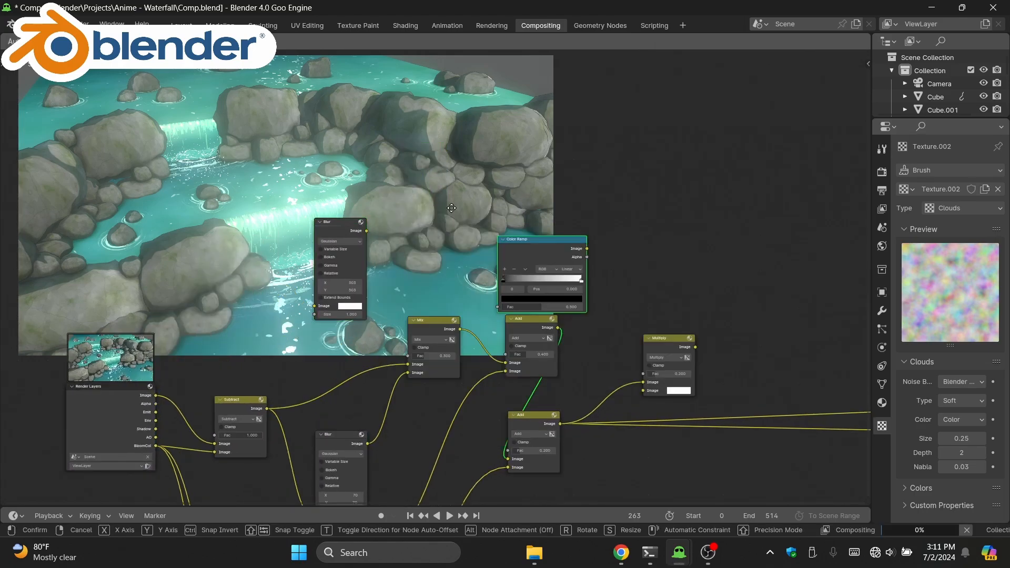
pyautogui.click(434, 204)
# Step: Feed the Render Layers Shadow pass into the duplicated Blur node and link that Blur's output to the Color Ramp's Fac input
pyautogui.scroll(-3, 434, 204)
pyautogui.moveTo(416, 282); pyautogui.dragTo(433, 254, button='middle')
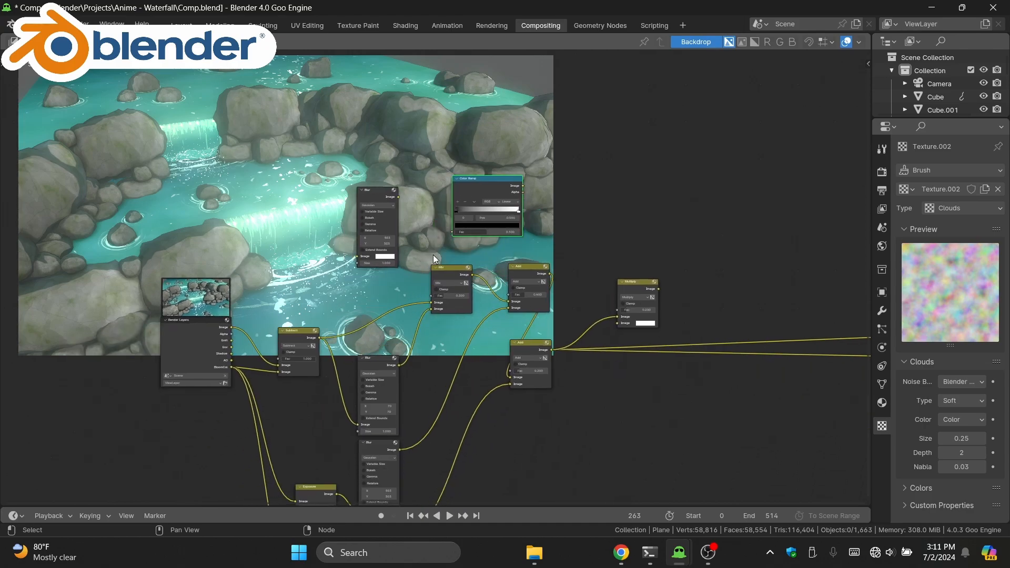
pyautogui.scroll(2, 433, 254)
pyautogui.moveTo(364, 176); pyautogui.dragTo(362, 165)
pyautogui.click(362, 165)
pyautogui.scroll(2, 343, 244)
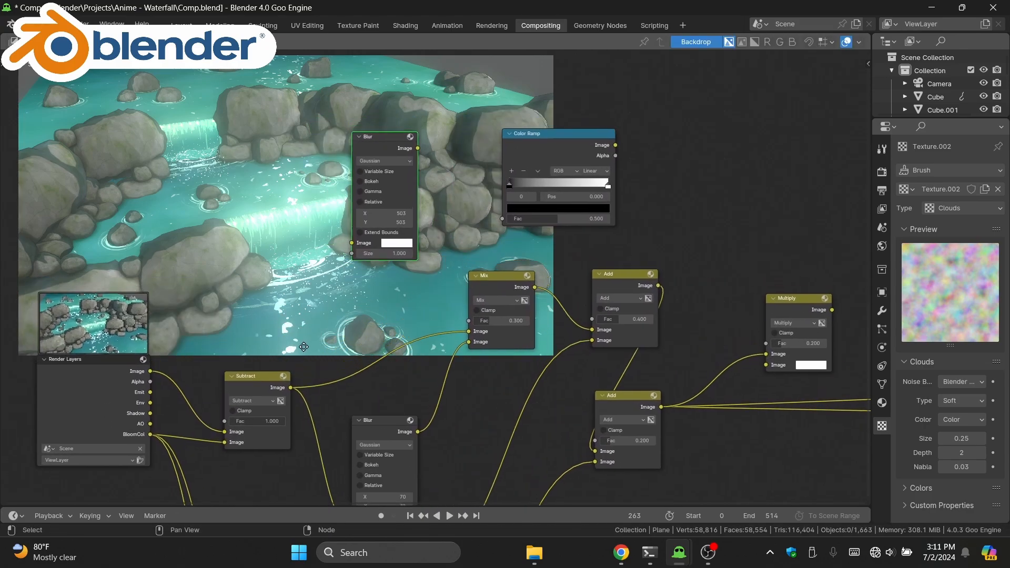
pyautogui.moveTo(127, 425); pyautogui.dragTo(344, 241)
pyautogui.scroll(1, 371, 251)
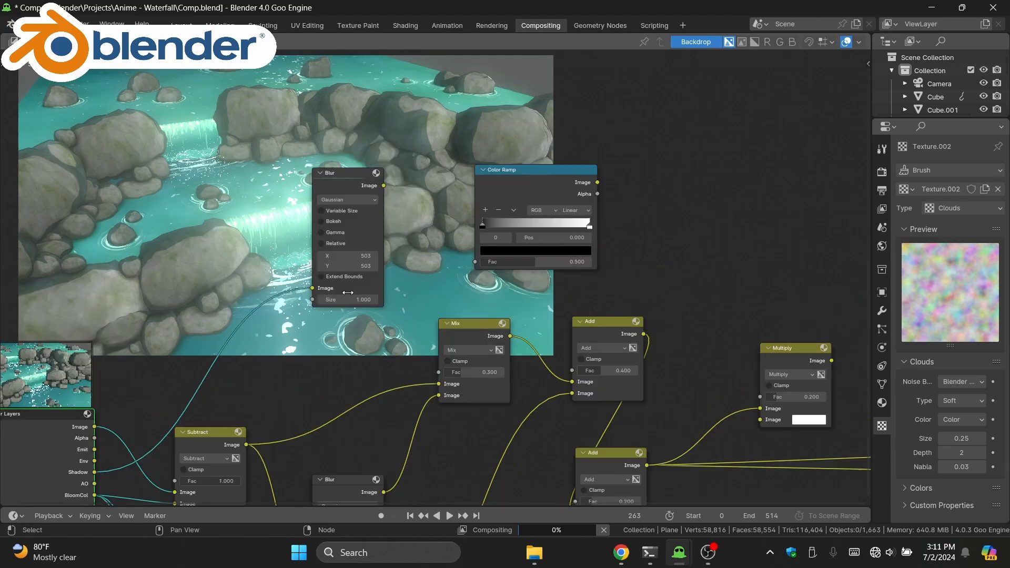
pyautogui.moveTo(380, 178); pyautogui.dragTo(478, 259)
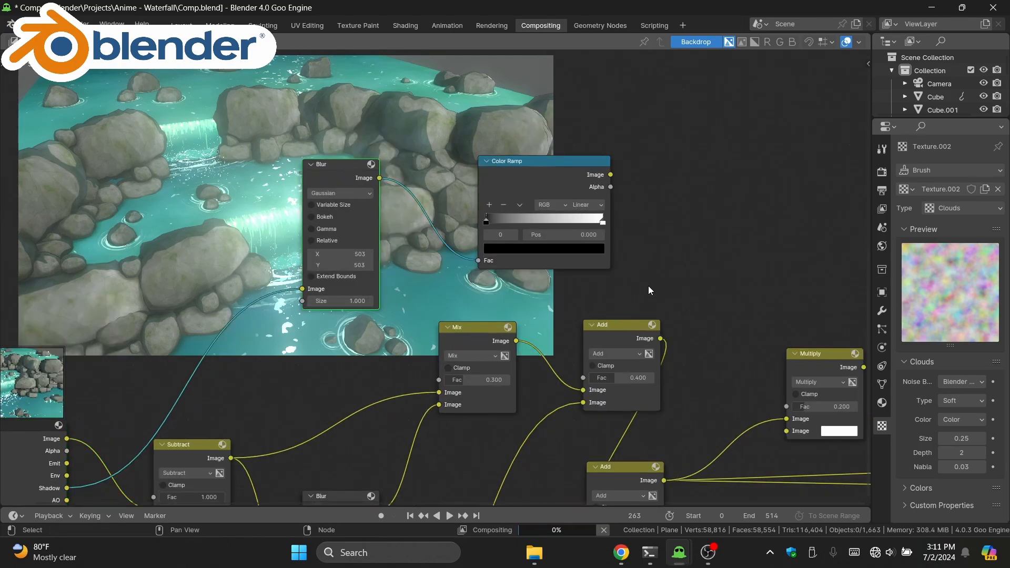
# Step: Connect the Color Ramp's Image output to the Multiply node's second Image input and preview the Multiply result in the backdrop
pyautogui.moveTo(621, 199); pyautogui.dragTo(500, 160, button='middle')
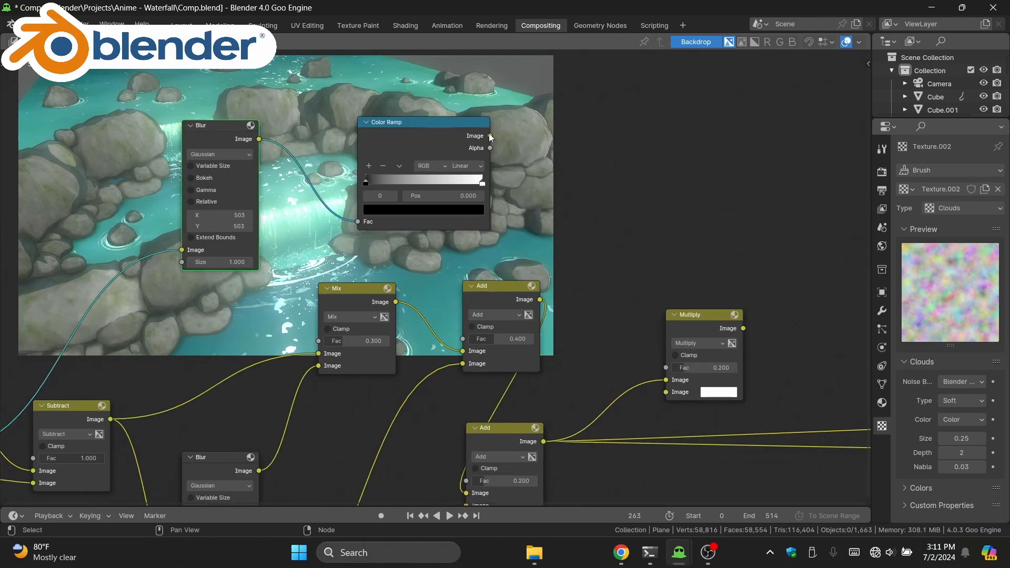
pyautogui.moveTo(489, 136); pyautogui.dragTo(661, 380)
pyautogui.scroll(-4, 662, 382)
pyautogui.scroll(4, 581, 371)
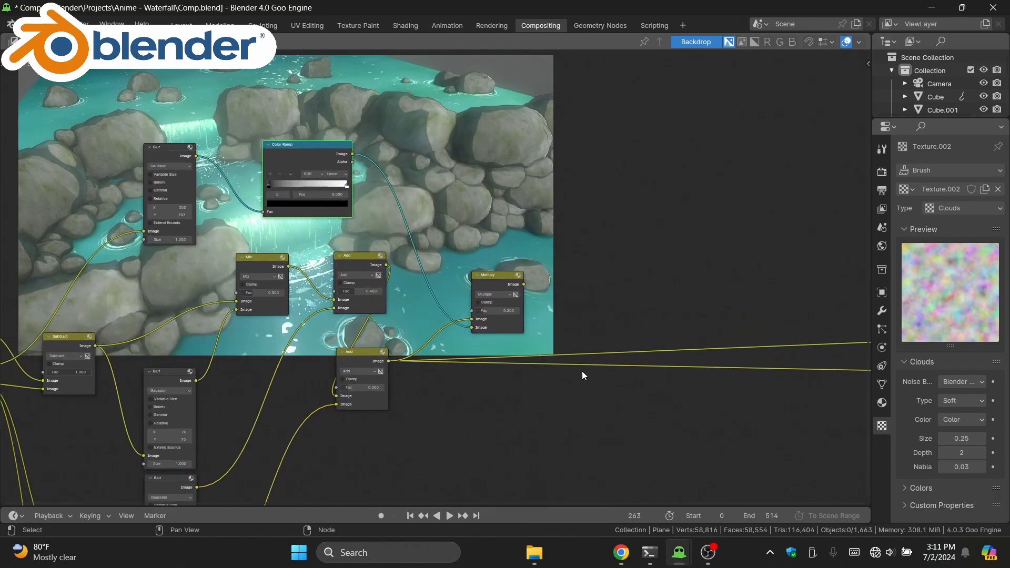
pyautogui.keyDown('ctrl'); pyautogui.keyDown('shift'); pyautogui.click(524, 283); pyautogui.keyUp('shift'); pyautogui.keyUp('ctrl')
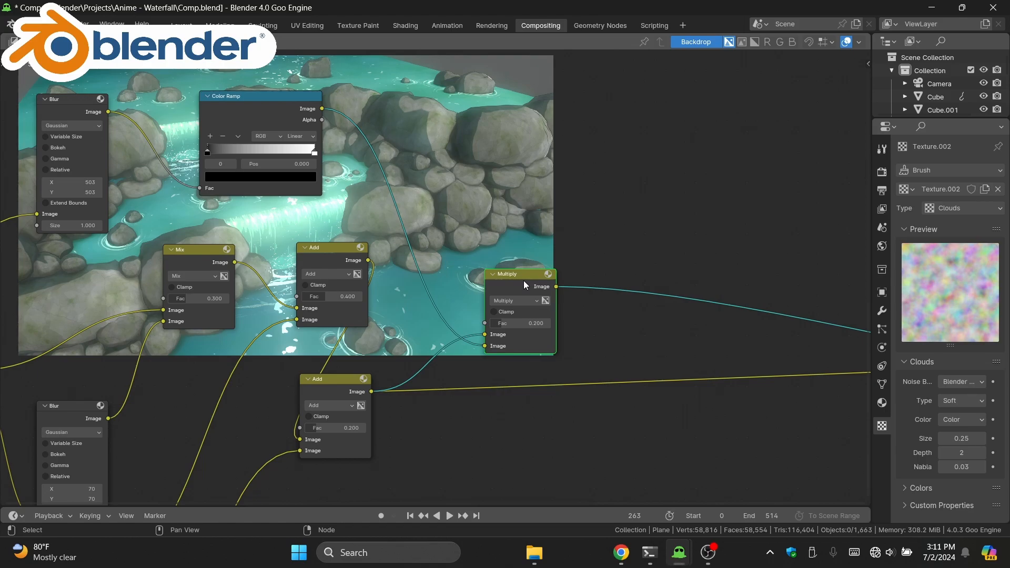
# Step: Set the Multiply node's Fac to 1.000
pyautogui.scroll(3, 523, 280)
pyautogui.moveTo(518, 280); pyautogui.dragTo(416, 327, button='middle')
pyautogui.scroll(2, 413, 363)
pyautogui.moveTo(412, 388); pyautogui.dragTo(452, 388)
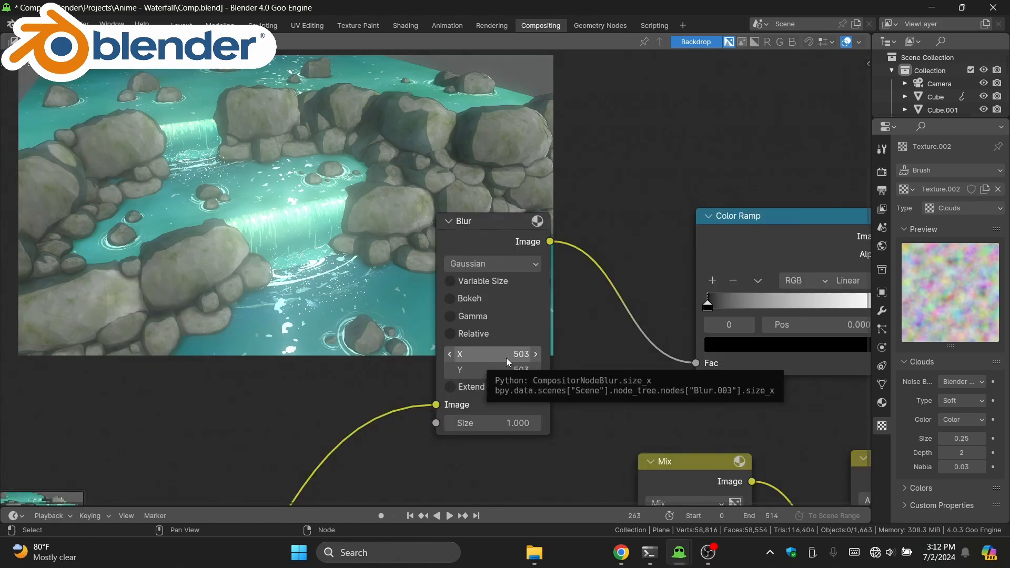
# Step: Set the shadow Blur node's X and Y size to 0
pyautogui.click(506, 358)
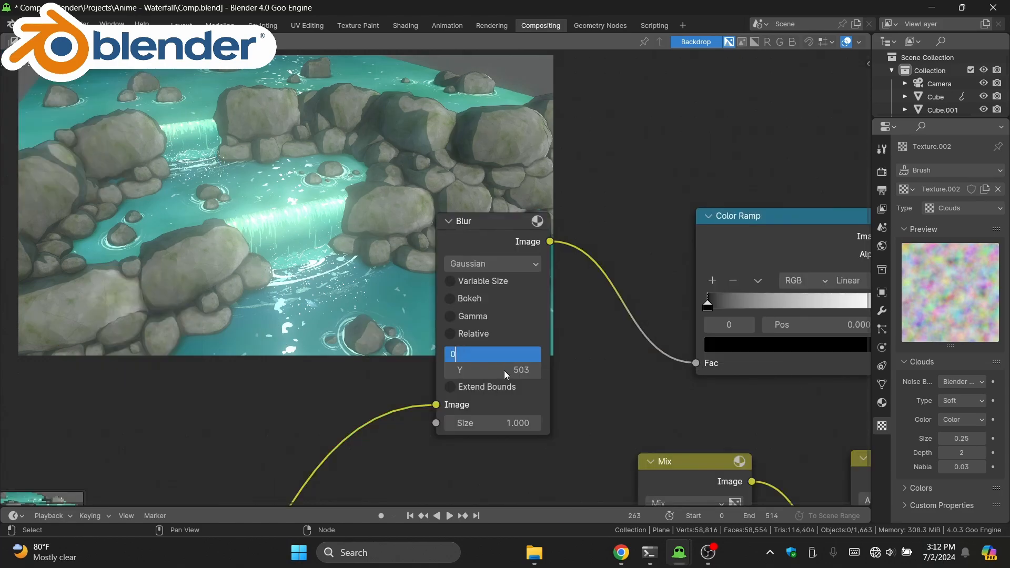
pyautogui.press('Tab')
pyautogui.write('0')
pyautogui.press('Return')
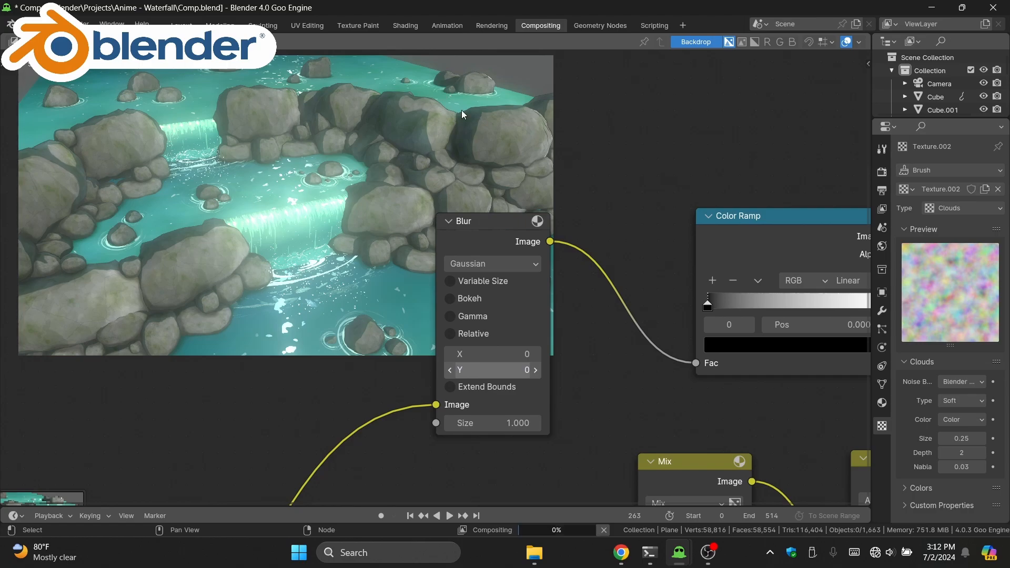
pyautogui.scroll(-6, 478, 223)
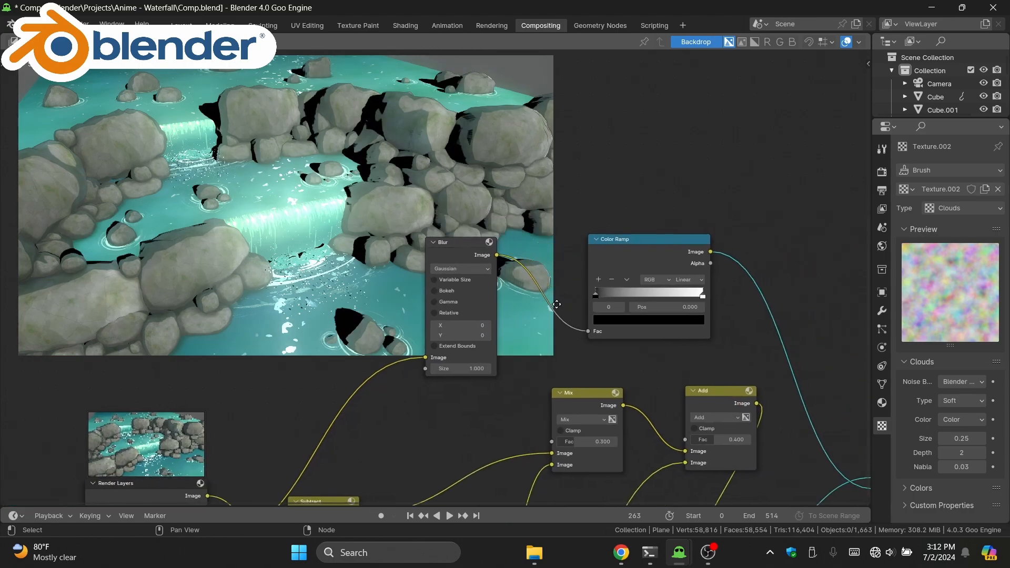
# Step: Set the shadow Blur node's X and Y size to 72
pyautogui.scroll(4, 394, 295)
pyautogui.moveTo(556, 307); pyautogui.dragTo(666, 348, button='middle')
pyautogui.scroll(6, 666, 349)
pyautogui.moveTo(665, 349); pyautogui.dragTo(747, 363)
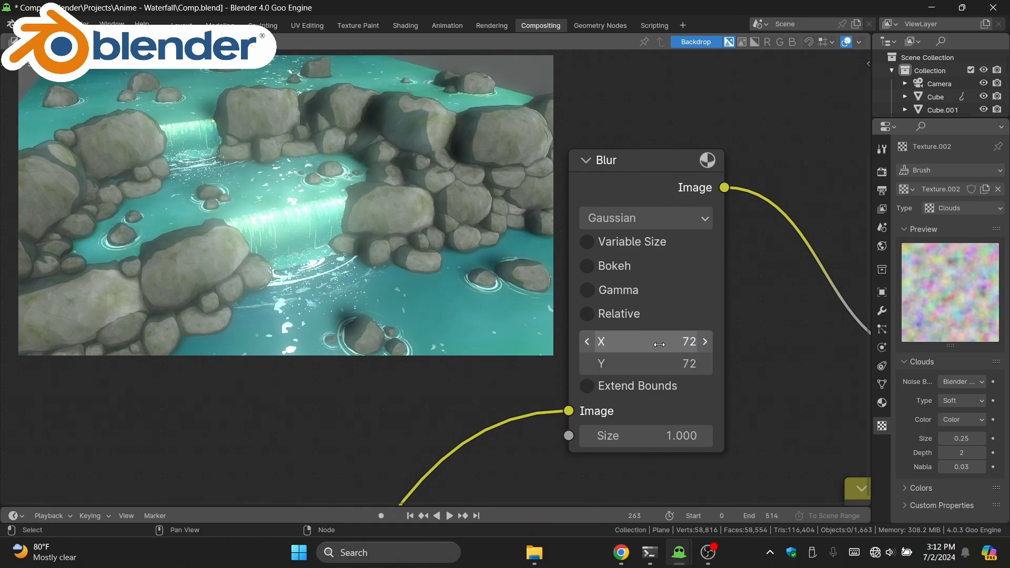
# Step: Try shifting the Color Ramp's black stop along the gradient, and undo the change
pyautogui.scroll(-2, 659, 343)
pyautogui.moveTo(659, 343); pyautogui.dragTo(399, 358, button='middle')
pyautogui.scroll(1, 518, 274)
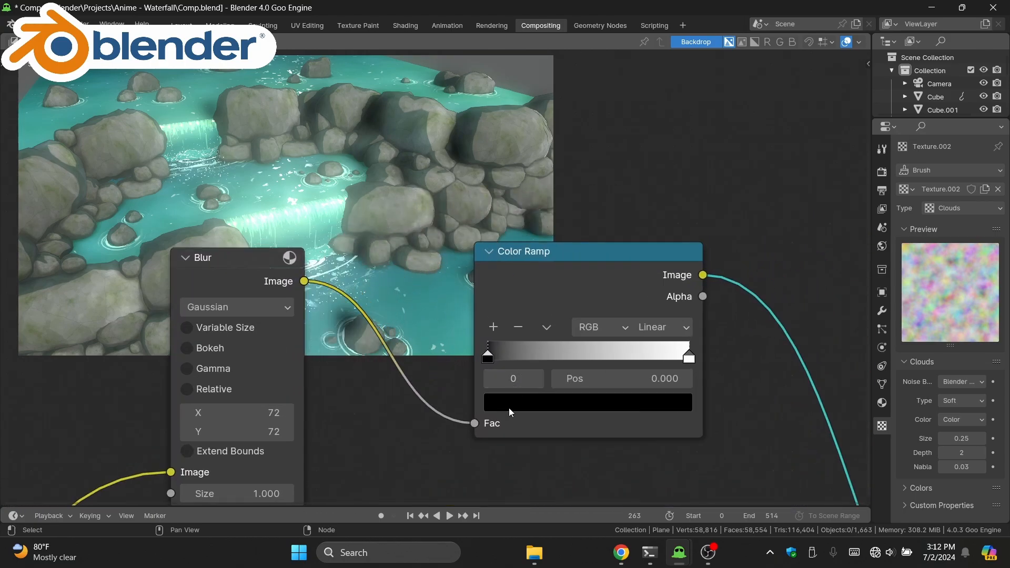
pyautogui.moveTo(509, 408); pyautogui.dragTo(383, 357, button='middle')
pyautogui.click(377, 204)
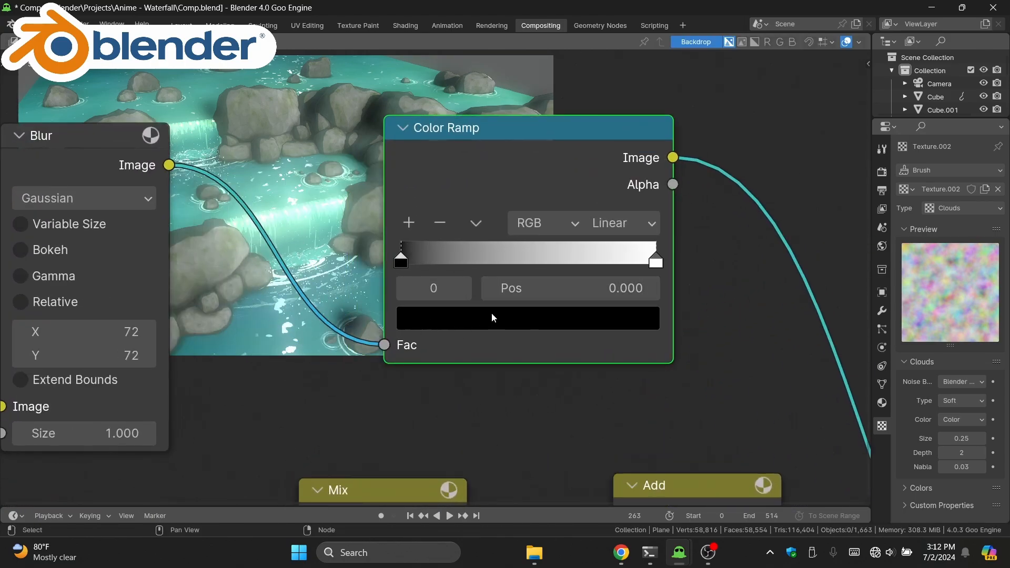
pyautogui.scroll(3, 397, 304)
pyautogui.moveTo(391, 277); pyautogui.dragTo(410, 284)
pyautogui.hotkey('ctrl', 'z')
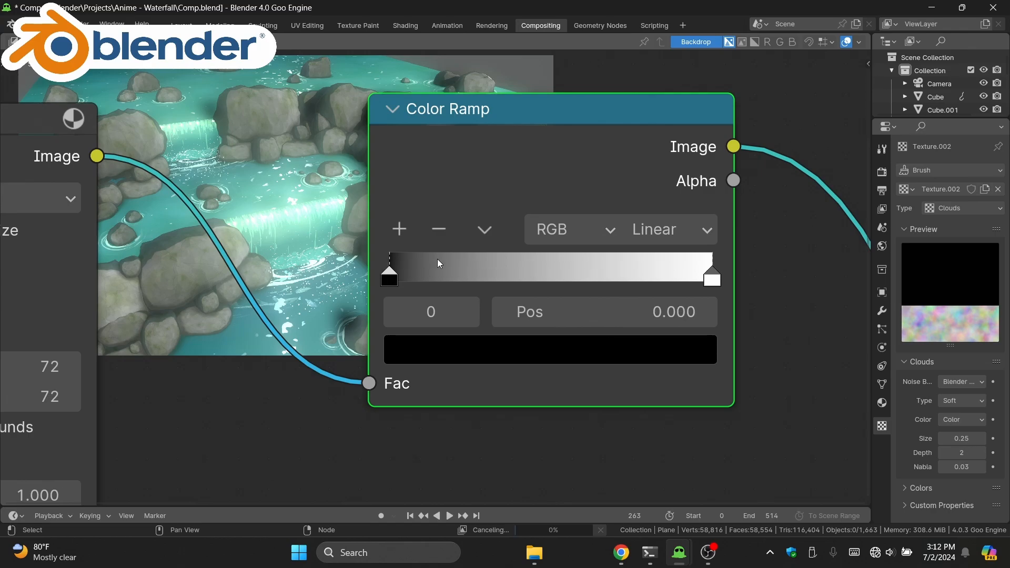
# Step: Recolor the Color Ramp's black stop to a soft blue with hue about 0.552, saturation 0.611 and value 0.583
pyautogui.scroll(-2, 474, 237)
pyautogui.moveTo(525, 237); pyautogui.dragTo(570, 364, button='middle')
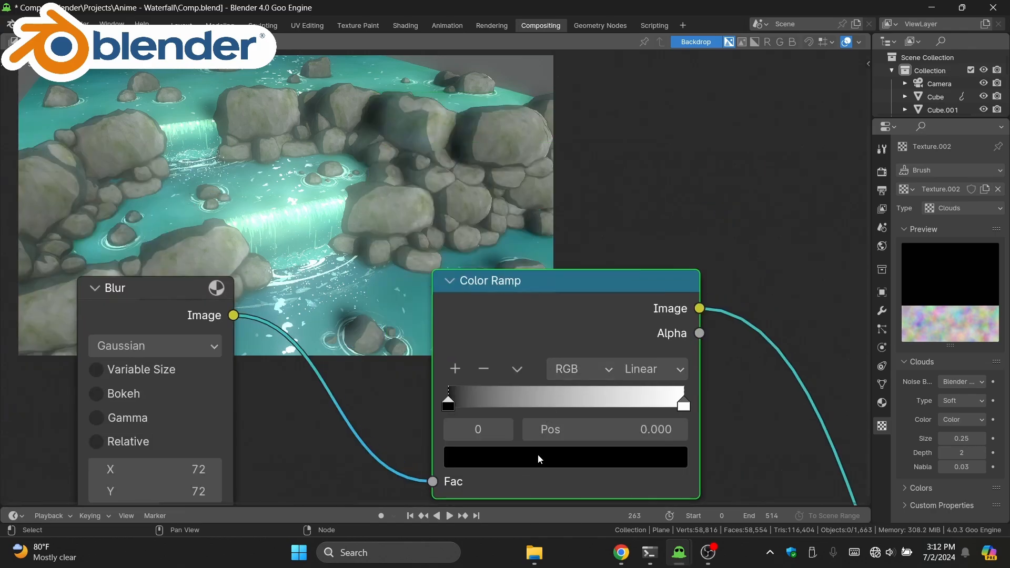
pyautogui.click(541, 455)
pyautogui.scroll(11, 558, 178)
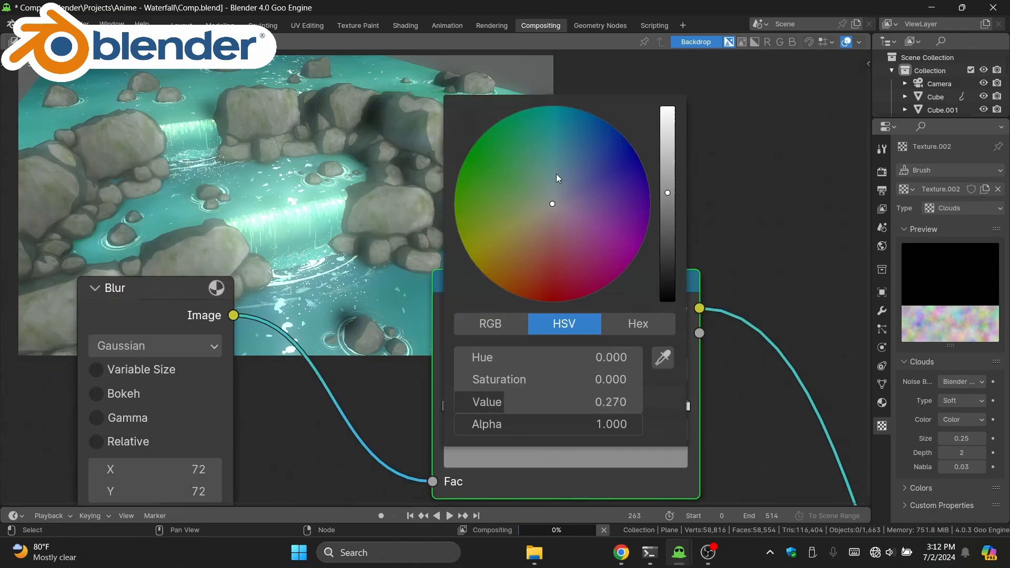
pyautogui.click(564, 178)
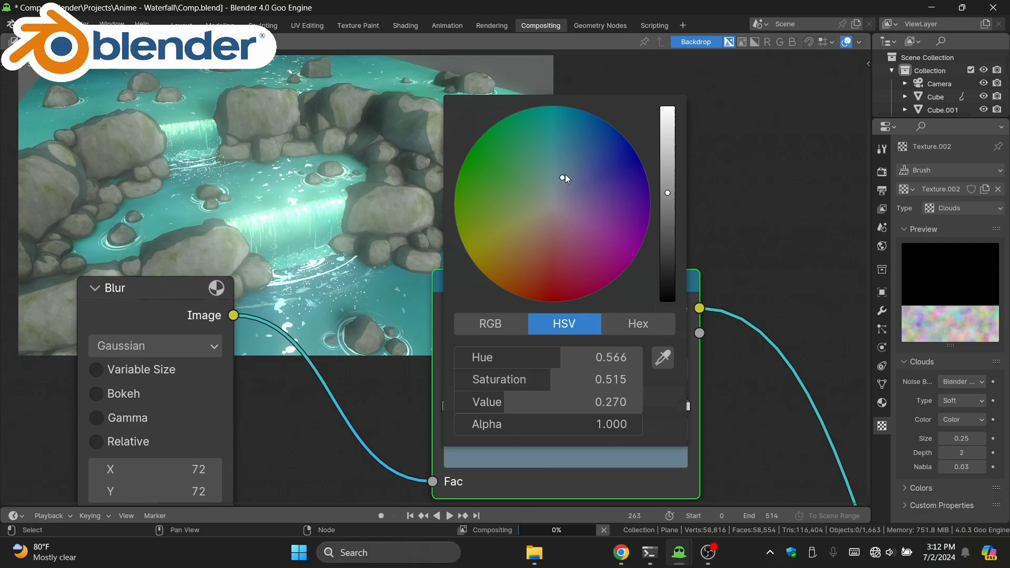
pyautogui.moveTo(566, 165); pyautogui.dragTo(578, 138)
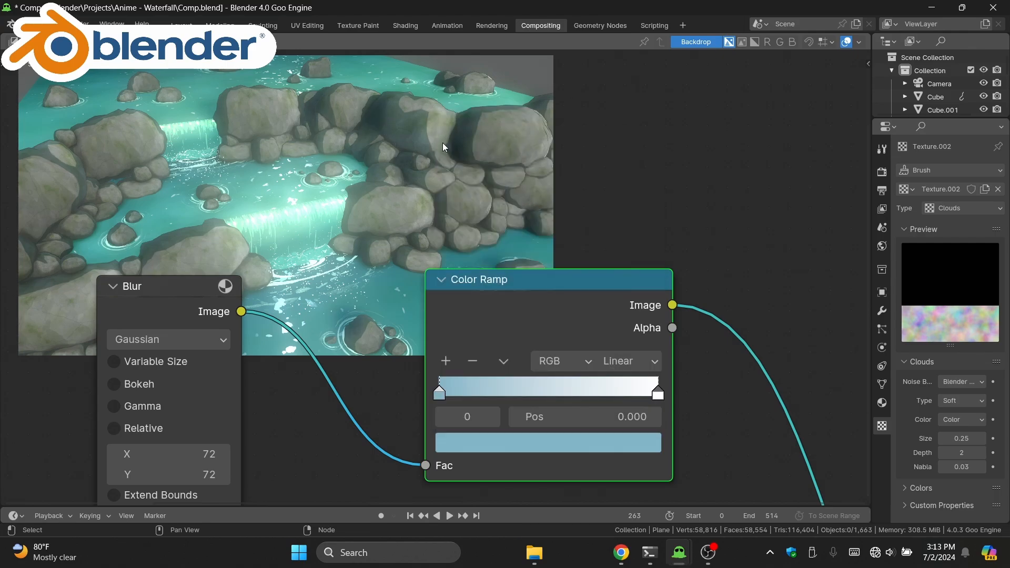
# Step: Brighten the Color Ramp's blue stop to a value of about 0.679
pyautogui.moveTo(345, 123); pyautogui.dragTo(375, 149, button='middle')
pyautogui.moveTo(573, 220); pyautogui.dragTo(529, 142, button='middle')
pyautogui.click(530, 397)
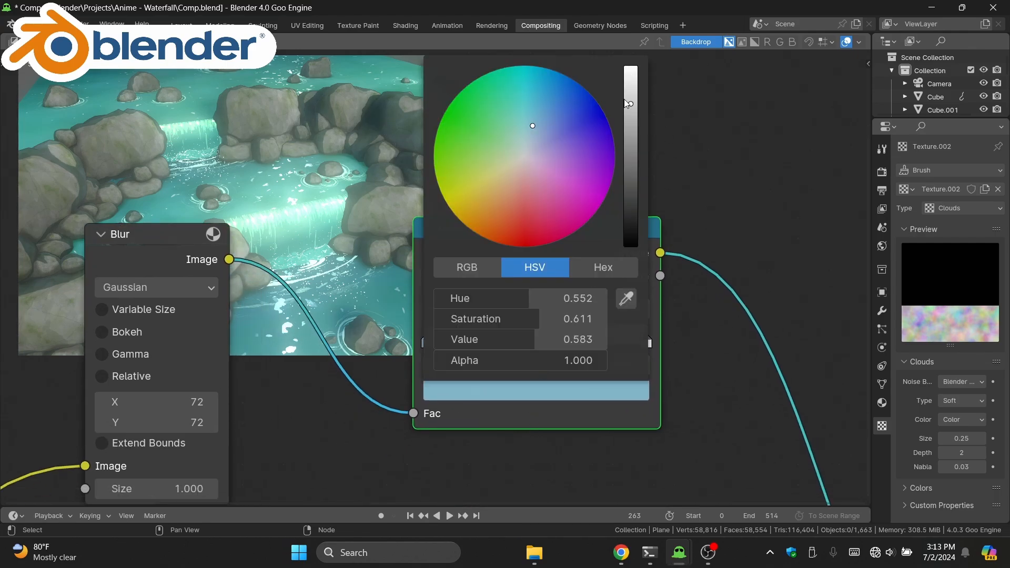
pyautogui.moveTo(630, 103); pyautogui.dragTo(631, 95)
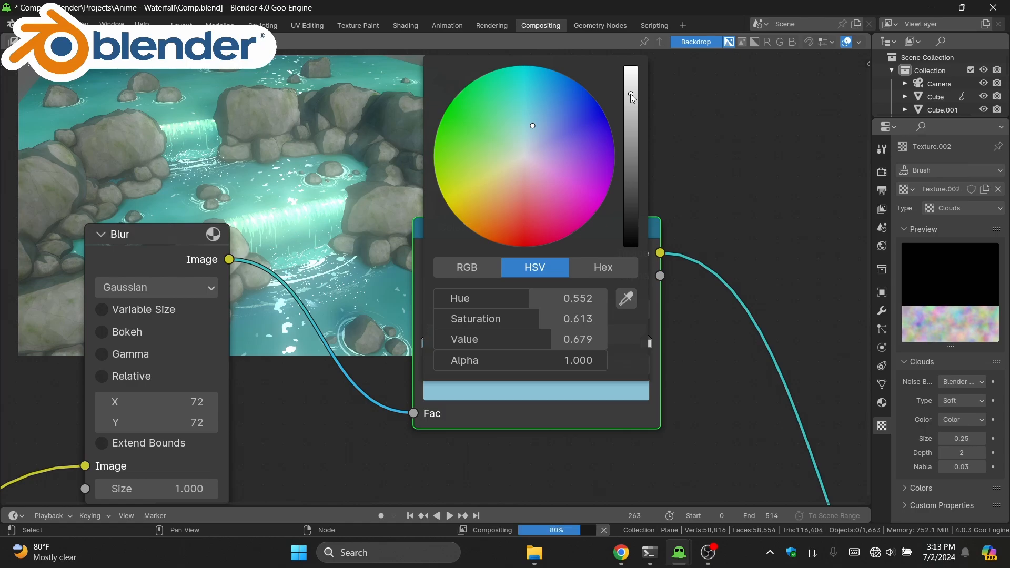
pyautogui.click(341, 124)
# Step: Compare the raw Render Layers image with the Multiply node's output in the backdrop, ending on the Multiply preview
pyautogui.scroll(-12, 428, 376)
pyautogui.moveTo(447, 336); pyautogui.dragTo(427, 373, button='middle')
pyautogui.scroll(-8, 618, 352)
pyautogui.scroll(1, 430, 366)
pyautogui.scroll(1, 427, 372)
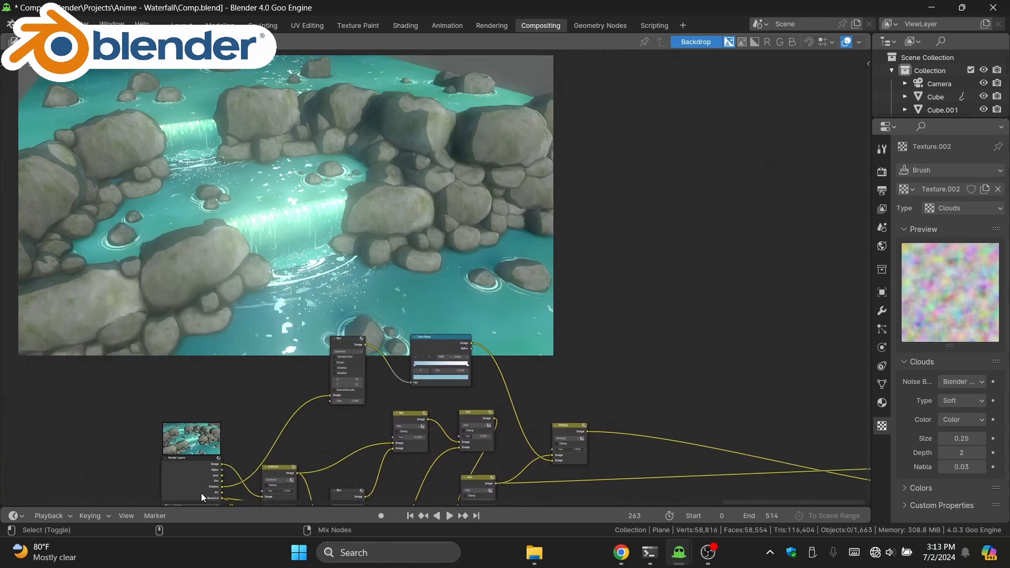
pyautogui.moveTo(201, 494); pyautogui.dragTo(376, 466, button='middle')
pyautogui.keyDown('ctrl'); pyautogui.keyDown('shift'); pyautogui.click(229, 370); pyautogui.keyUp('shift'); pyautogui.keyUp('ctrl')
pyautogui.moveTo(629, 394); pyautogui.dragTo(490, 243, button='middle')
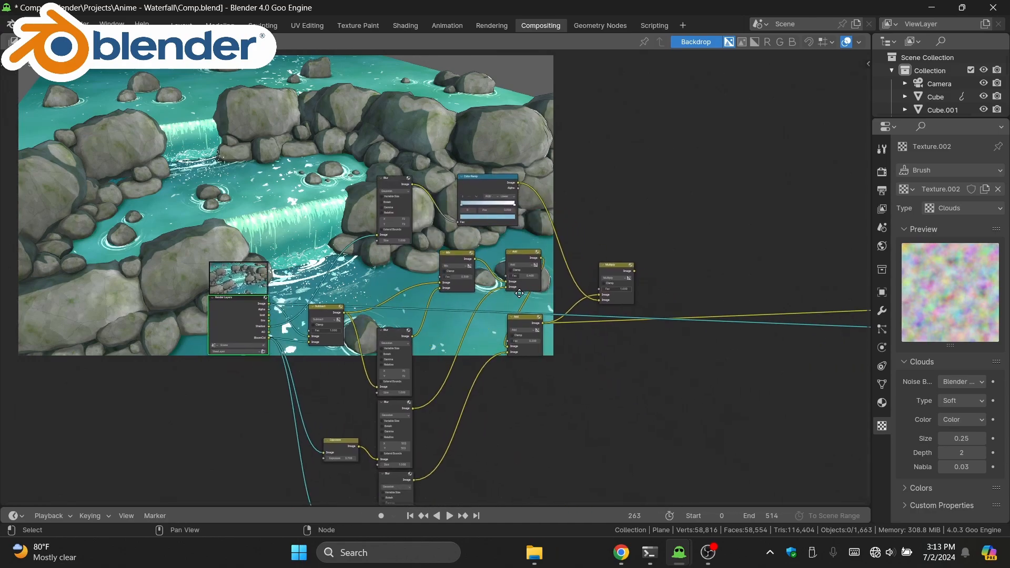
pyautogui.moveTo(495, 285); pyautogui.dragTo(530, 196, button='middle')
pyautogui.moveTo(336, 88); pyautogui.dragTo(682, 442)
pyautogui.click(686, 451)
pyautogui.moveTo(504, 189); pyautogui.dragTo(614, 348, button='middle')
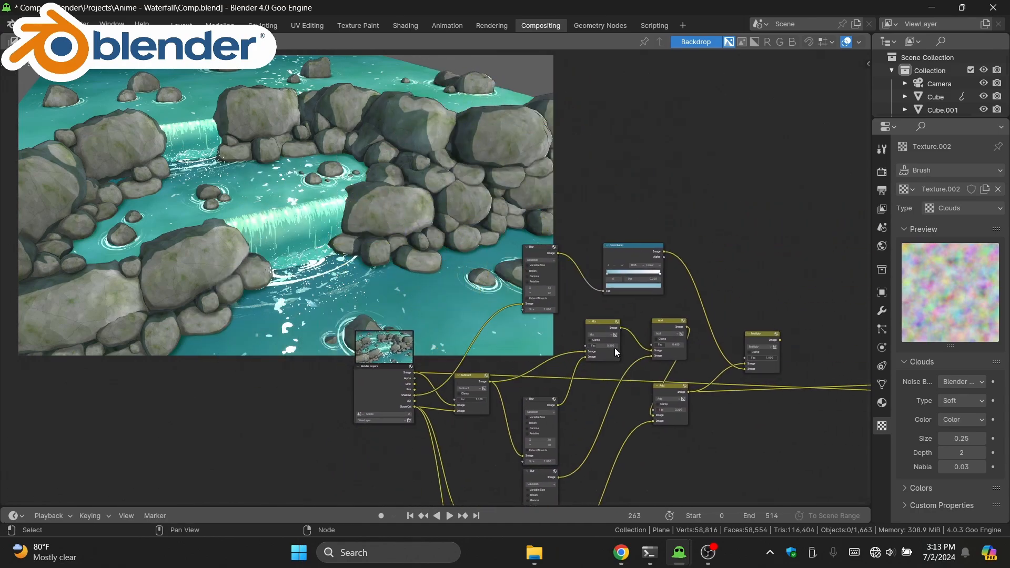
pyautogui.keyDown('ctrl'); pyautogui.keyDown('shift'); pyautogui.click(753, 338); pyautogui.keyUp('shift'); pyautogui.keyUp('ctrl')
# Step: Select the Composite and Viewer nodes together and reposition them beyond the Multiply node
pyautogui.moveTo(753, 338); pyautogui.dragTo(597, 300, button='middle')
pyautogui.moveTo(757, 280); pyautogui.dragTo(662, 412)
pyautogui.press('g')
pyautogui.click(649, 385)
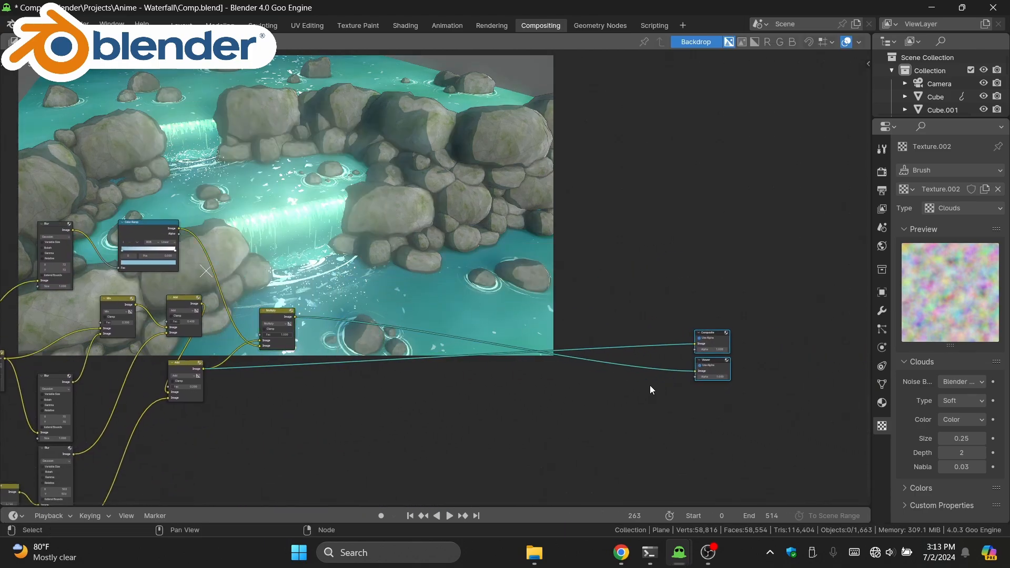
pyautogui.click(631, 389)
# Step: Duplicate the Multiply node and insert the copy on the link between the original Multiply and the Viewer
pyautogui.moveTo(416, 412); pyautogui.dragTo(648, 338, button='middle')
pyautogui.scroll(8, 523, 368)
pyautogui.moveTo(451, 381); pyautogui.dragTo(678, 441, button='middle')
pyautogui.moveTo(821, 287); pyautogui.dragTo(427, 285, button='middle')
pyautogui.scroll(7, 427, 284)
pyautogui.click(360, 294)
pyautogui.moveTo(370, 298)
pyautogui.mouseDown(button='middle')
pyautogui.moveTo(355, 278)
pyautogui.moveTo(373, 290)
pyautogui.mouseUp(button='middle')
pyautogui.hotkey('shift', 'd')
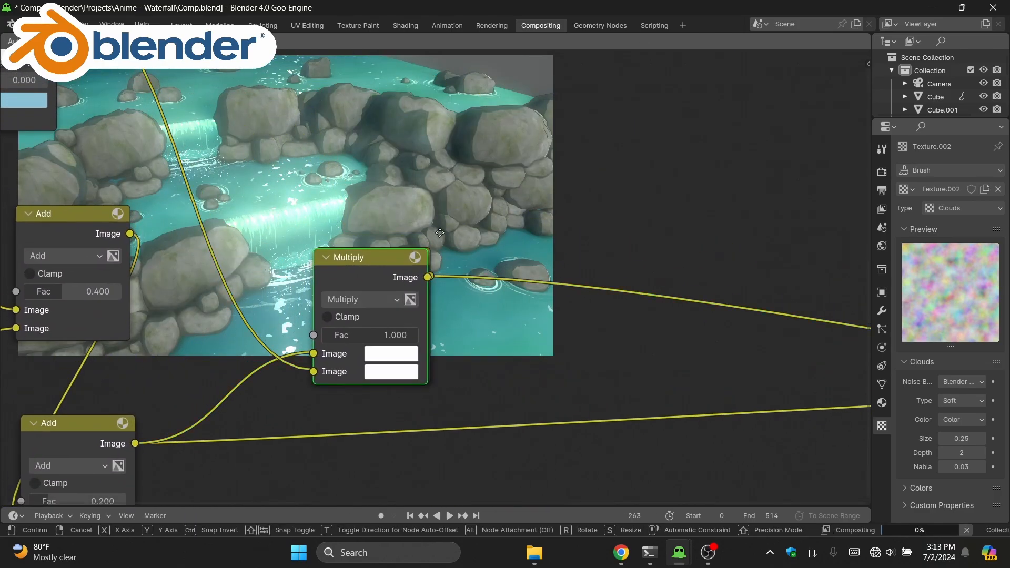
pyautogui.click(539, 290)
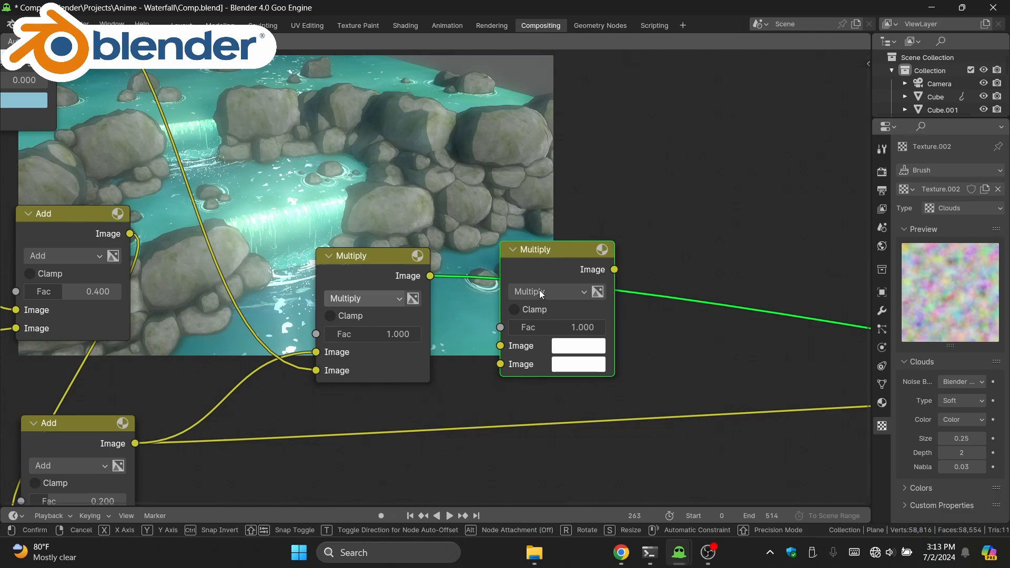
# Step: Duplicate the blue Color Ramp node and place the copy in the empty area below the Multiply nodes
pyautogui.scroll(-2, 299, 321)
pyautogui.scroll(-4, 299, 321)
pyautogui.moveTo(299, 321); pyautogui.dragTo(581, 288, button='middle')
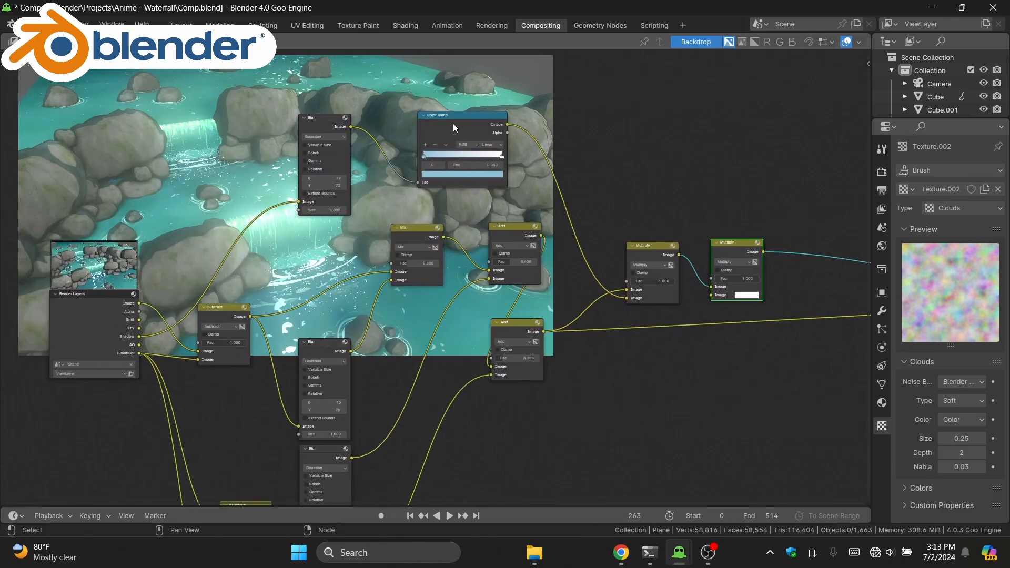
pyautogui.click(453, 123)
pyautogui.moveTo(455, 157); pyautogui.dragTo(441, 100, button='middle')
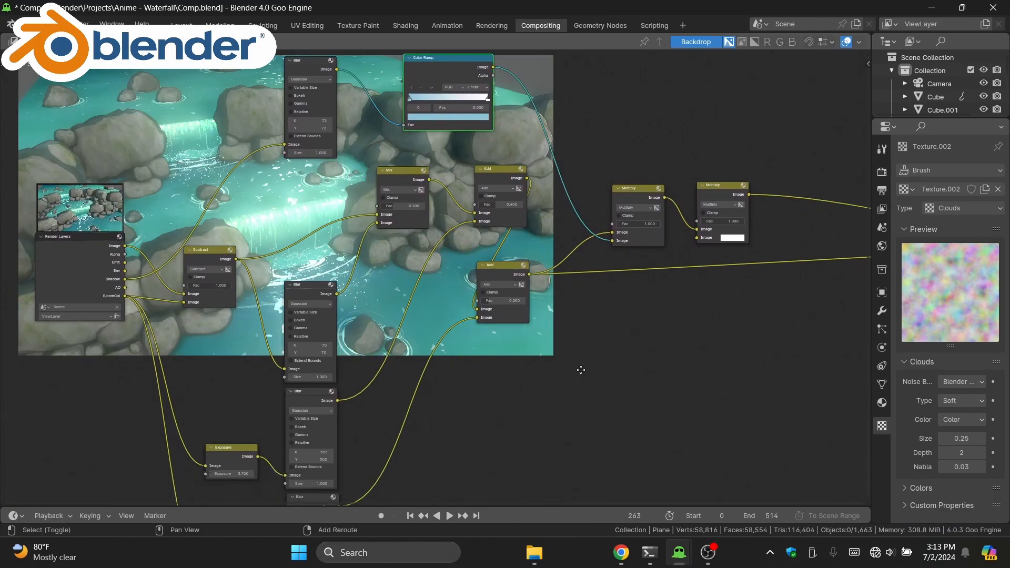
pyautogui.hotkey('shift', 'd')
pyautogui.click(601, 394)
# Step: Add a Blur node beside the unconnected Color Ramp copy
pyautogui.scroll(2, 526, 331)
pyautogui.moveTo(522, 330); pyautogui.dragTo(487, 202, button='middle')
pyautogui.hotkey('shift', 'a')
pyautogui.click(488, 203)
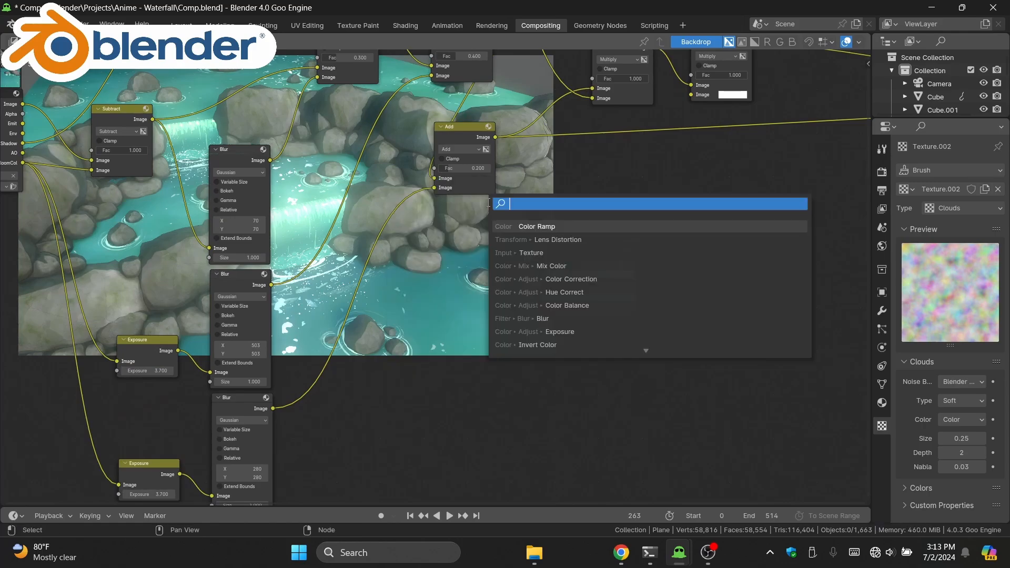
pyautogui.write('blu')
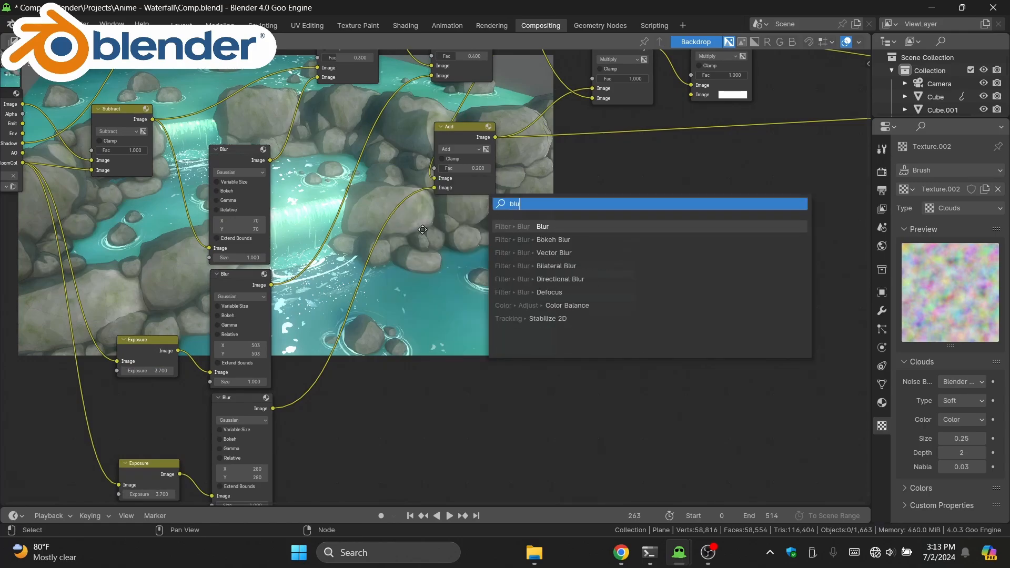
pyautogui.press('Return')
pyautogui.click(422, 230)
# Step: Feed the Render Layers AO pass into the new Blur node and link its output to the copied Color Ramp's Fac
pyautogui.moveTo(422, 230); pyautogui.dragTo(509, 287, button='middle')
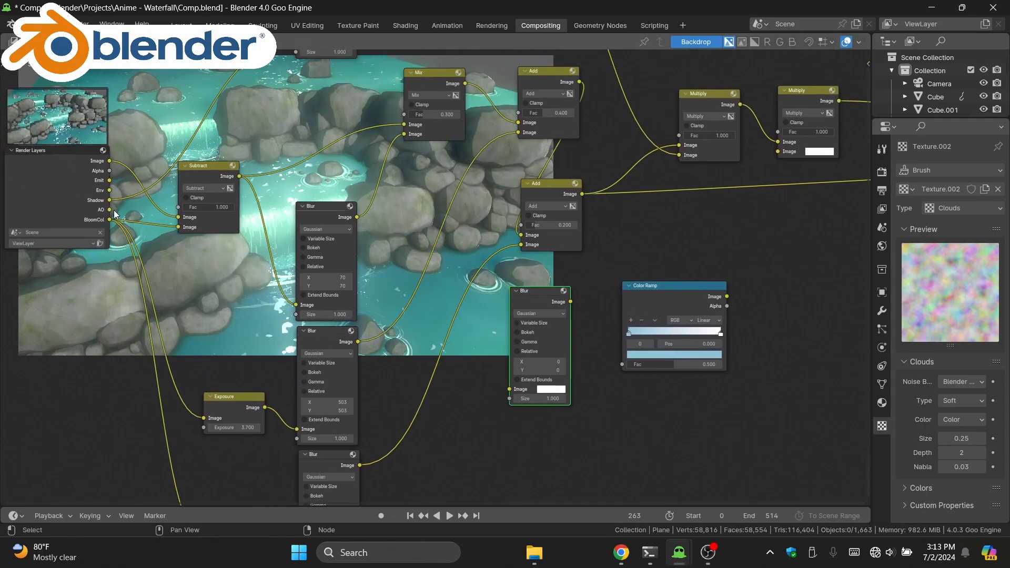
pyautogui.moveTo(110, 210); pyautogui.dragTo(507, 391)
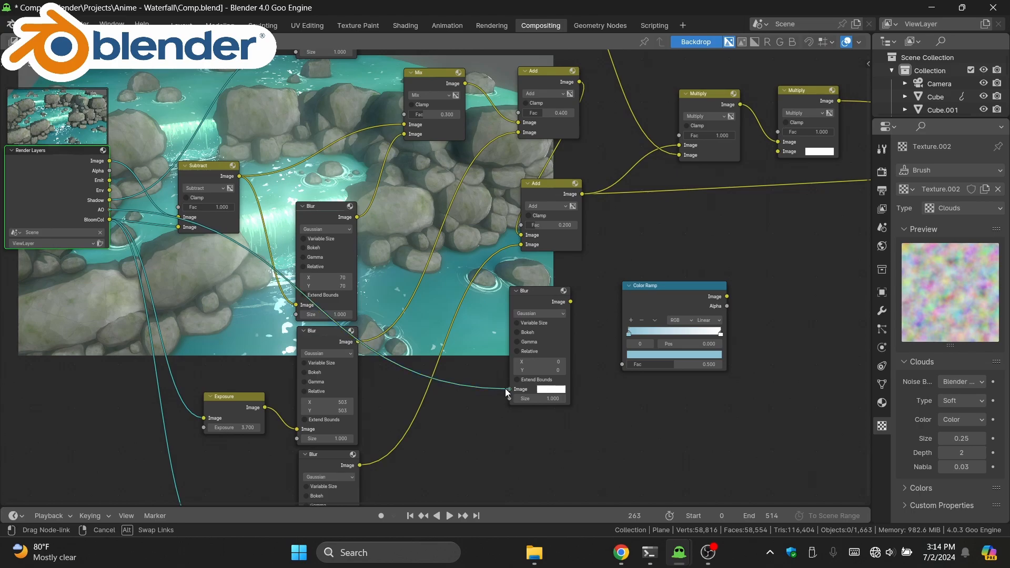
pyautogui.moveTo(572, 402); pyautogui.dragTo(571, 401)
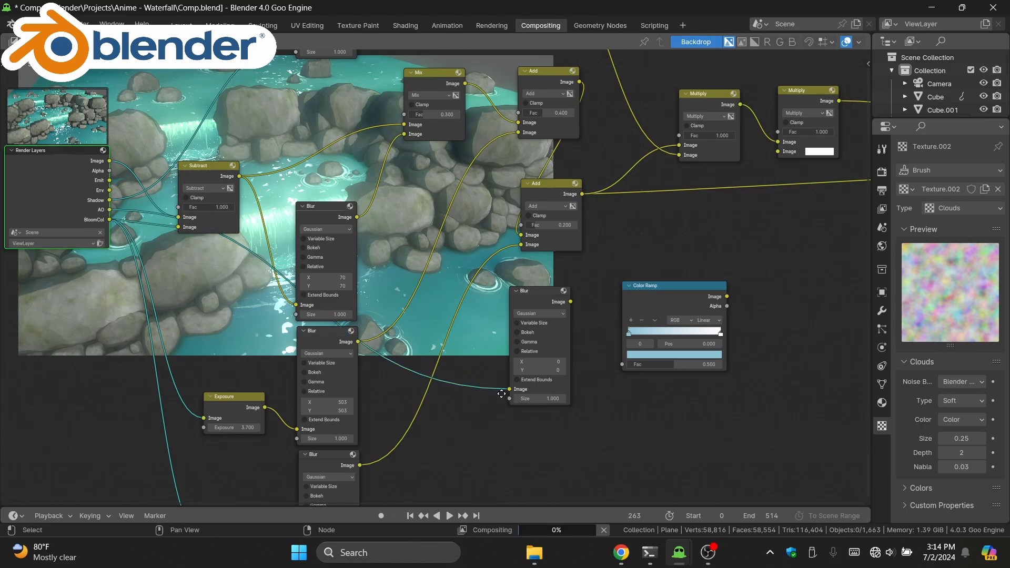
pyautogui.moveTo(560, 385); pyautogui.dragTo(502, 393, button='middle')
pyautogui.scroll(2, 502, 394)
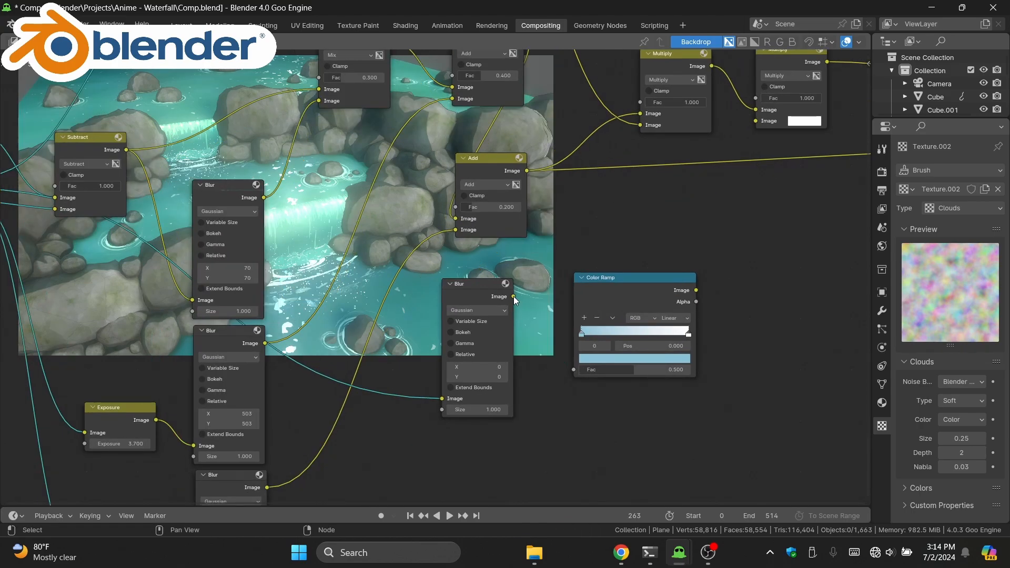
pyautogui.moveTo(514, 296); pyautogui.dragTo(579, 369)
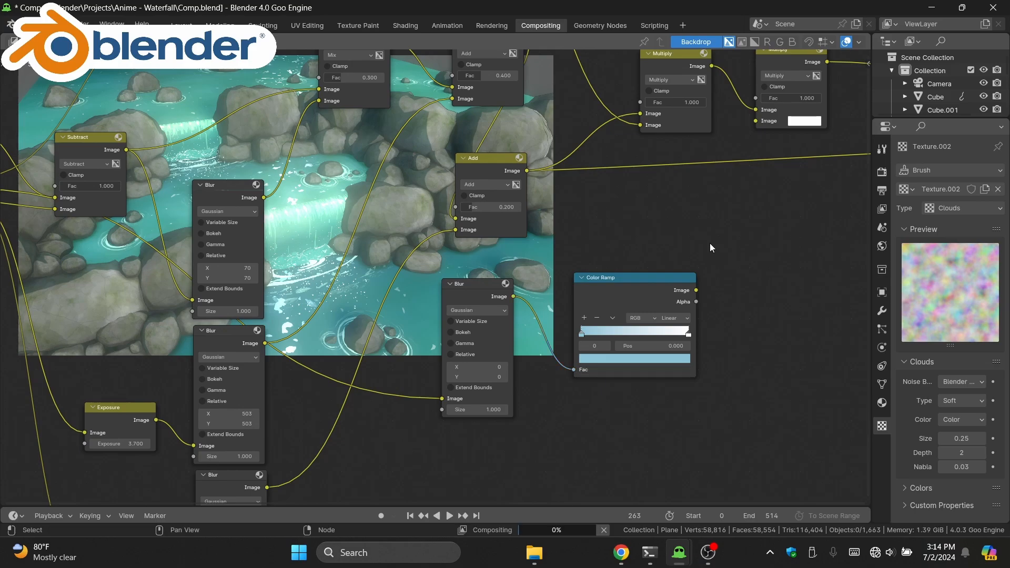
# Step: Connect the copied Color Ramp's Image output to the second Image input of the newer Multiply node
pyautogui.moveTo(709, 244); pyautogui.dragTo(514, 302, button='middle')
pyautogui.moveTo(499, 352); pyautogui.dragTo(432, 347, button='middle')
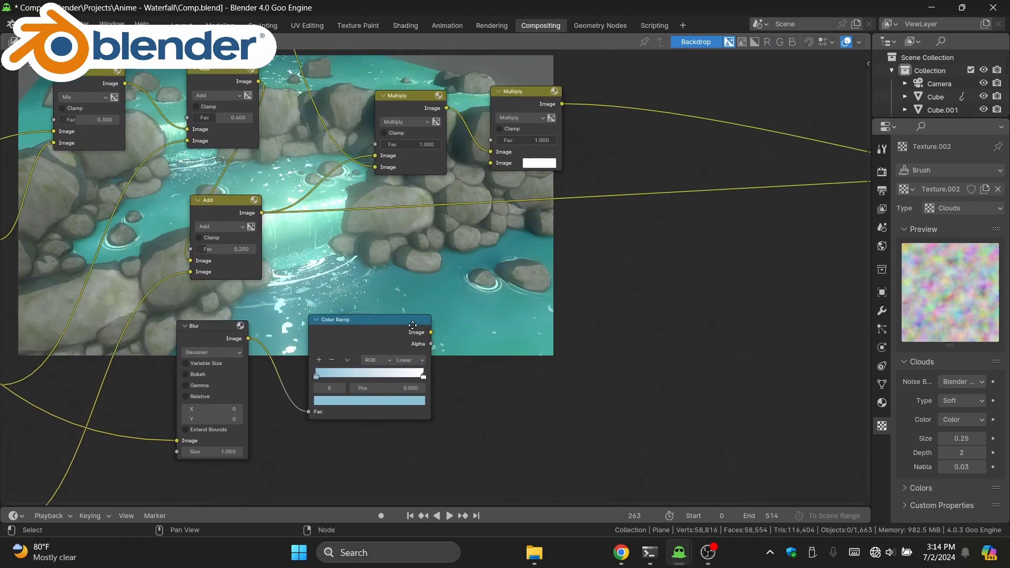
pyautogui.scroll(1, 390, 341)
pyautogui.moveTo(386, 343); pyautogui.dragTo(460, 129)
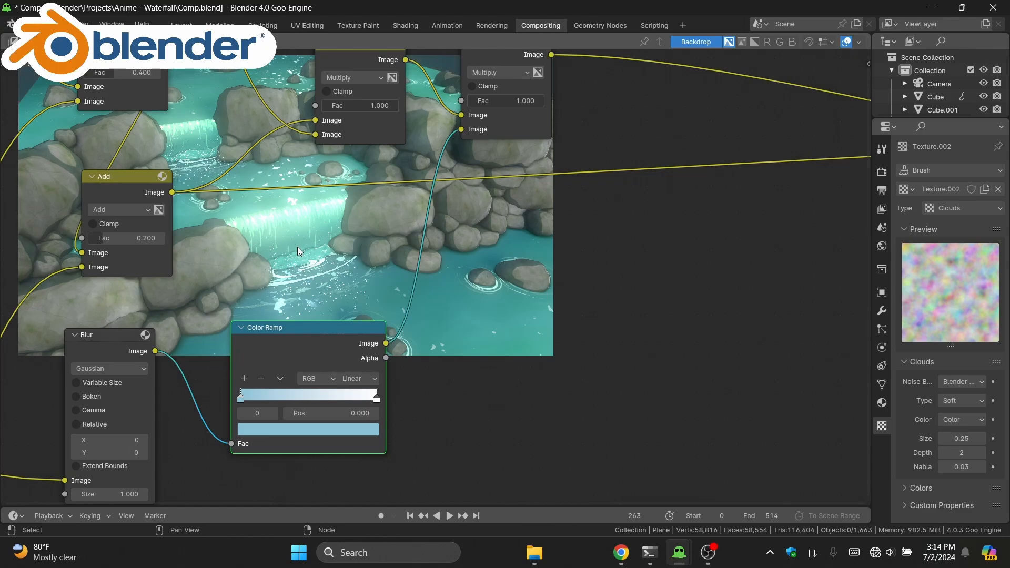
pyautogui.moveTo(298, 247); pyautogui.dragTo(316, 86, button='middle')
pyautogui.moveTo(662, 263); pyautogui.dragTo(336, 248, button='middle')
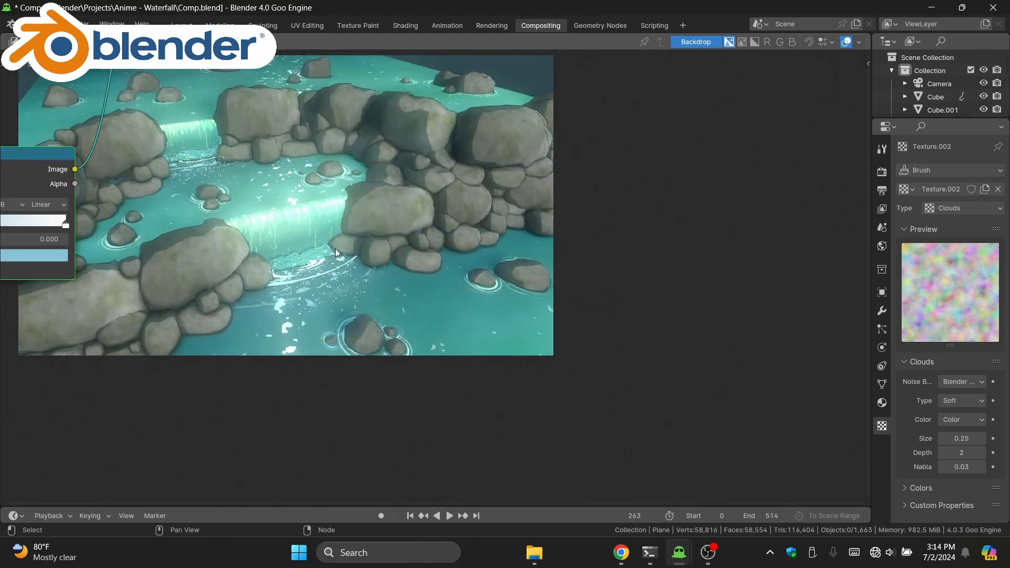
# Step: Try a darker value of about 0.306 for the AO Color Ramp's blue stop, and bring it back up to about 0.676
pyautogui.moveTo(88, 247); pyautogui.dragTo(491, 396, button='middle')
pyautogui.scroll(3, 490, 397)
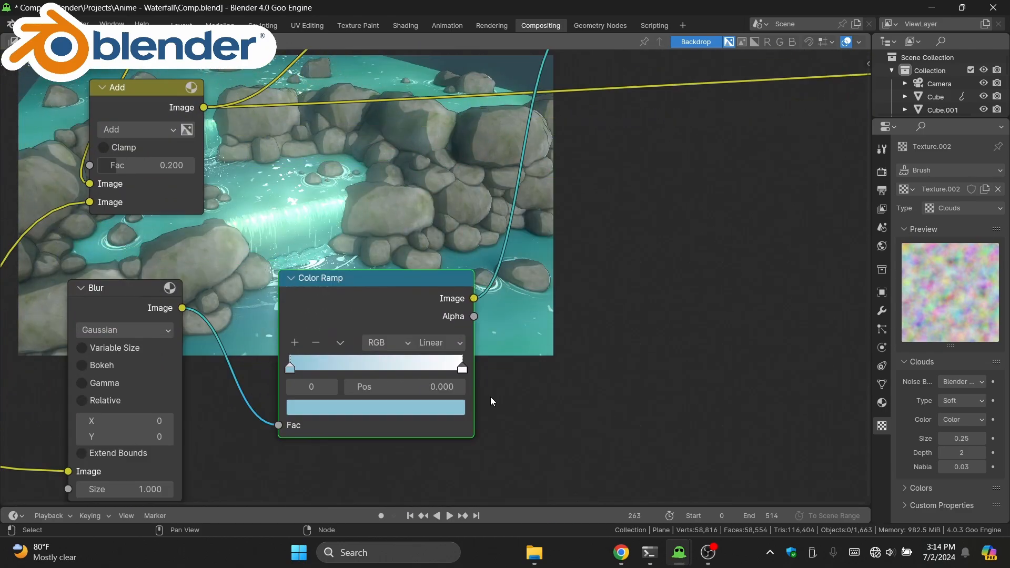
pyautogui.click(426, 426)
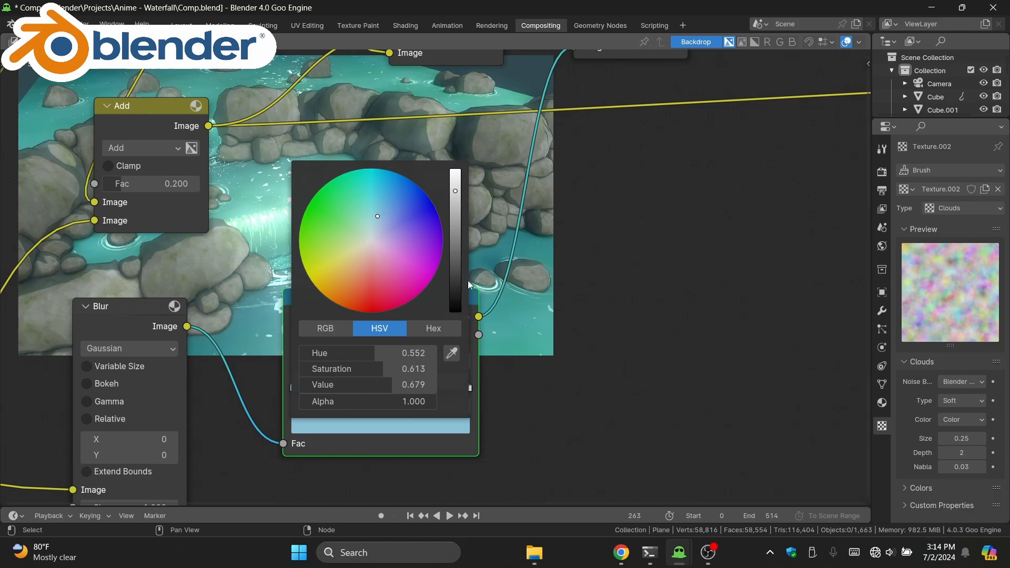
pyautogui.click(456, 228)
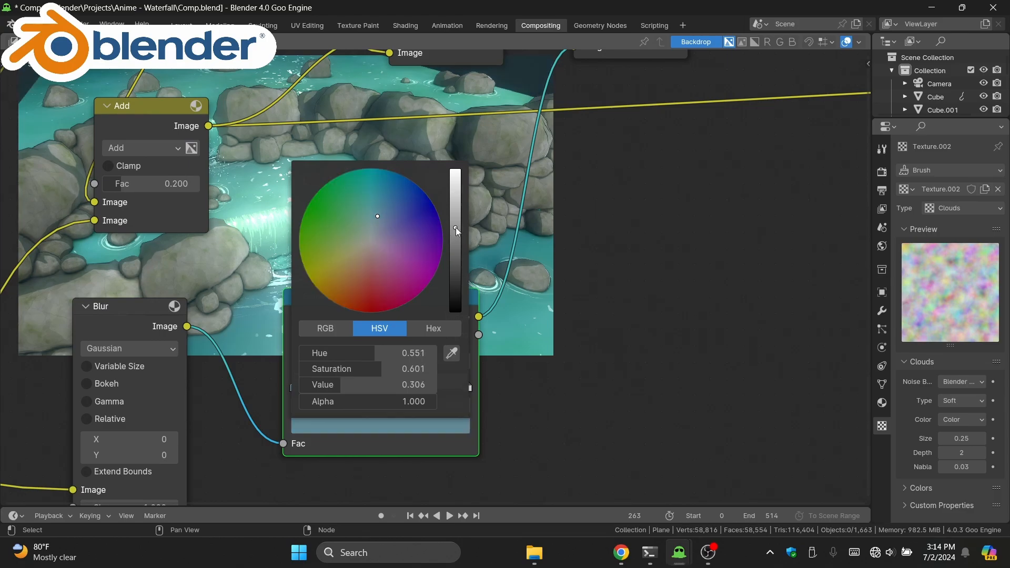
pyautogui.click(455, 192)
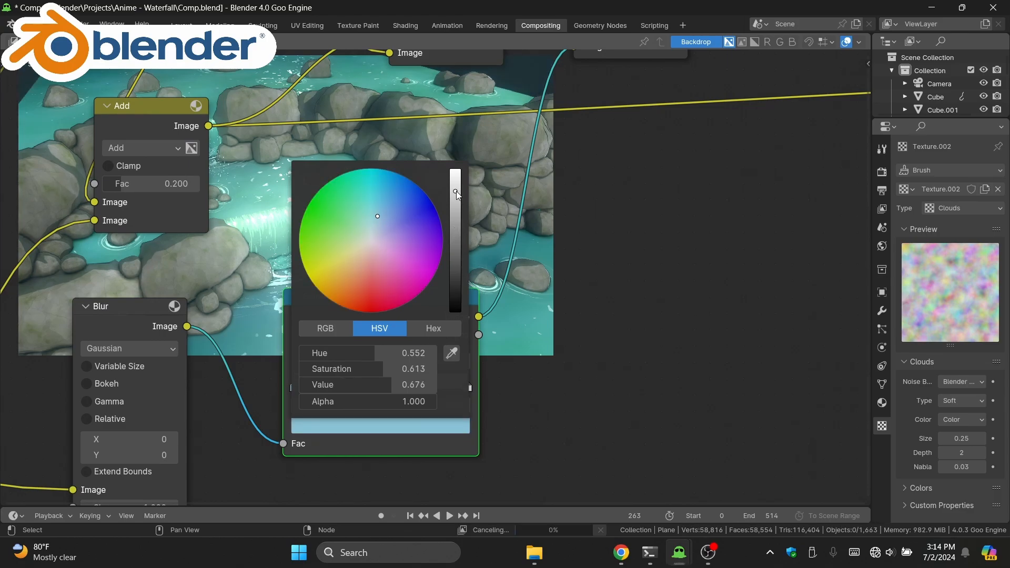
pyautogui.click(519, 201)
# Step: Set the X and Y size of the AO Blur node to 45
pyautogui.scroll(-2, 521, 200)
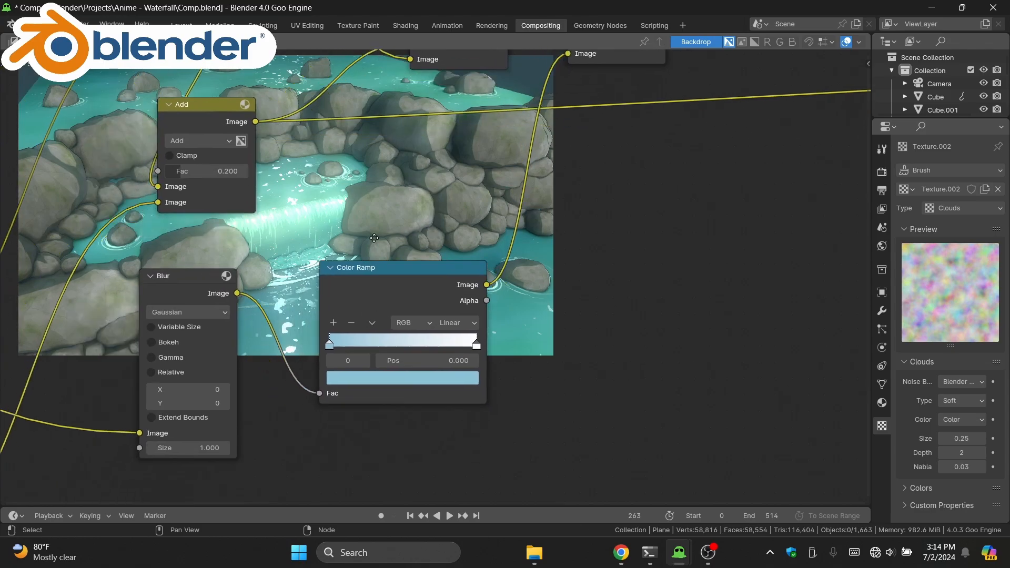
pyautogui.scroll(2, 276, 368)
pyautogui.moveTo(276, 371); pyautogui.dragTo(373, 363, button='middle')
pyautogui.moveTo(311, 382); pyautogui.dragTo(307, 398)
pyautogui.write('45')
pyautogui.press('Return')
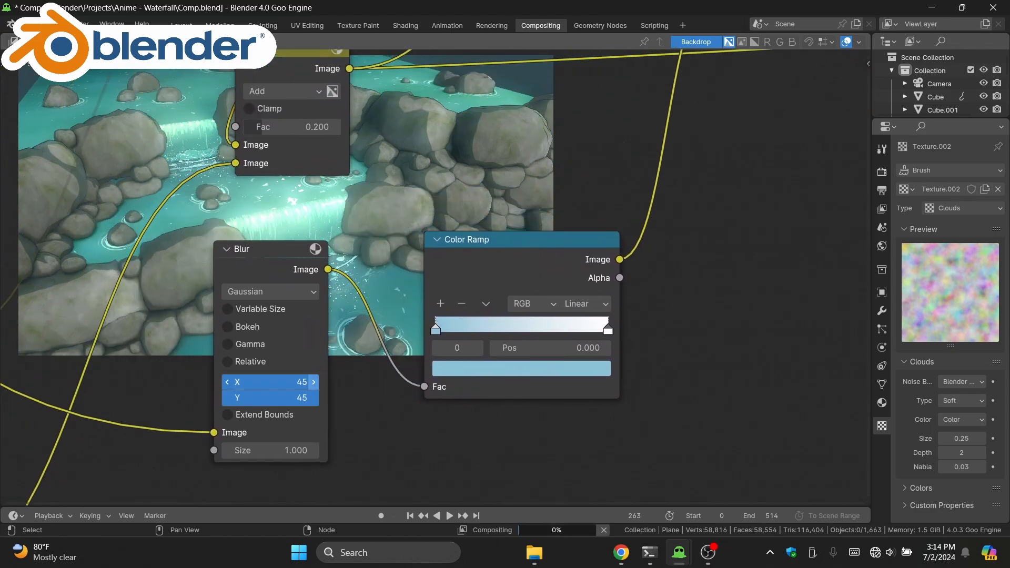
# Step: Examine the backdrop preview and the overall compositing node tree
pyautogui.scroll(-6, 312, 383)
pyautogui.moveTo(312, 383); pyautogui.dragTo(280, 434, button='middle')
pyautogui.moveTo(211, 216); pyautogui.dragTo(214, 232, button='middle')
pyautogui.scroll(-2, 213, 231)
pyautogui.moveTo(214, 126); pyautogui.dragTo(536, 478, button='middle')
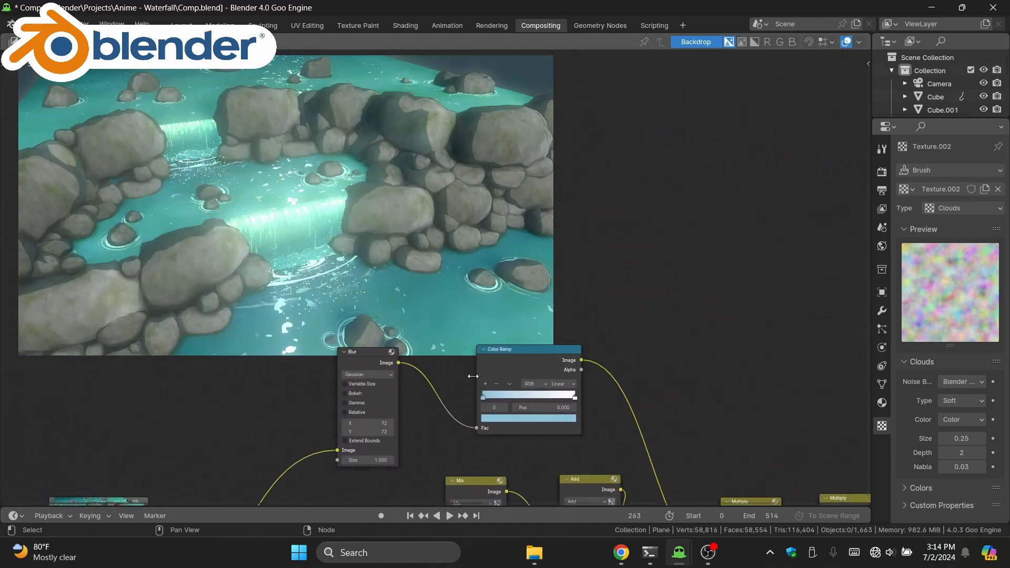
pyautogui.scroll(-2, 158, 105)
pyautogui.moveTo(158, 105); pyautogui.dragTo(298, 173, button='middle')
pyautogui.scroll(-3, 450, 283)
pyautogui.scroll(-6, 523, 241)
pyautogui.moveTo(299, 386); pyautogui.dragTo(230, 250, button='middle')
# Step: Select the Composite and Viewer nodes together and reposition them
pyautogui.scroll(2, 665, 212)
pyautogui.moveTo(665, 213); pyautogui.dragTo(486, 201, button='middle')
pyautogui.moveTo(487, 202); pyautogui.dragTo(703, 438)
pyautogui.press('g')
pyautogui.click(721, 419)
# Step: Link the second Multiply's output to the Composite node and move the Composite and Viewer nodes to make room for more nodes
pyautogui.scroll(5, 578, 387)
pyautogui.moveTo(538, 401); pyautogui.dragTo(426, 356, button='middle')
pyautogui.scroll(4, 347, 319)
pyautogui.click(218, 292)
pyautogui.scroll(1, 240, 295)
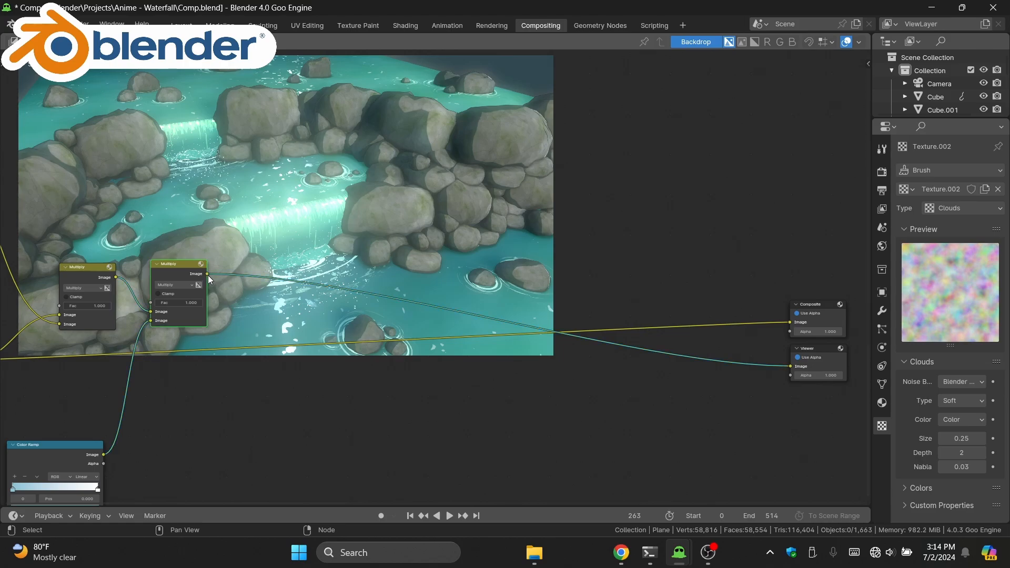
pyautogui.moveTo(207, 275); pyautogui.dragTo(788, 324)
pyautogui.moveTo(579, 218); pyautogui.dragTo(836, 377)
pyautogui.press('g')
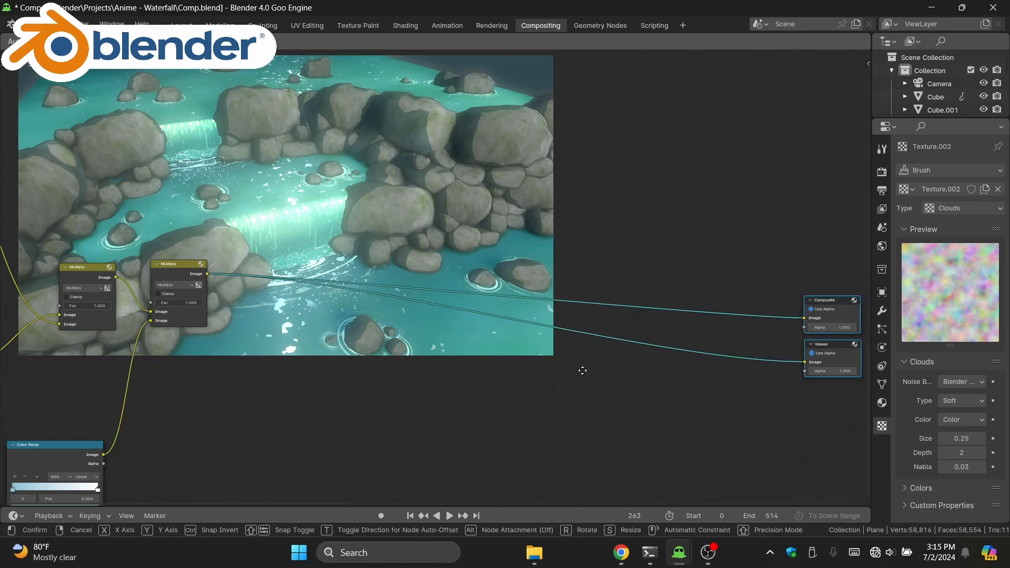
pyautogui.click(732, 314)
# Step: Insert a Color Balance node after the second Multiply, with its output feeding both the Composite and Viewer nodes
pyautogui.scroll(-1, 652, 339)
pyautogui.scroll(2, 589, 310)
pyautogui.hotkey('shift', 'a')
pyautogui.click(552, 287)
pyautogui.write('c')
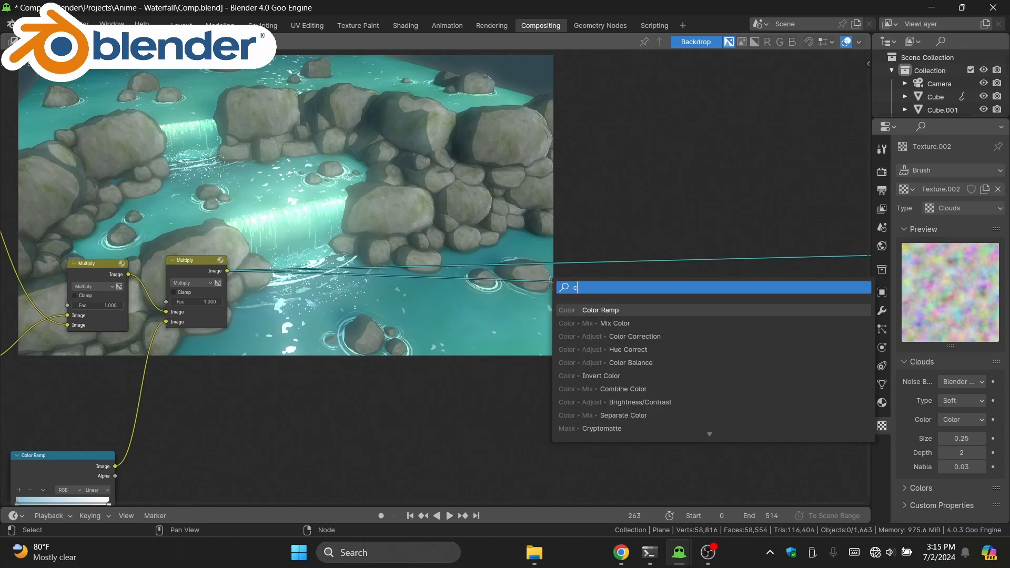
pyautogui.write('olor ba')
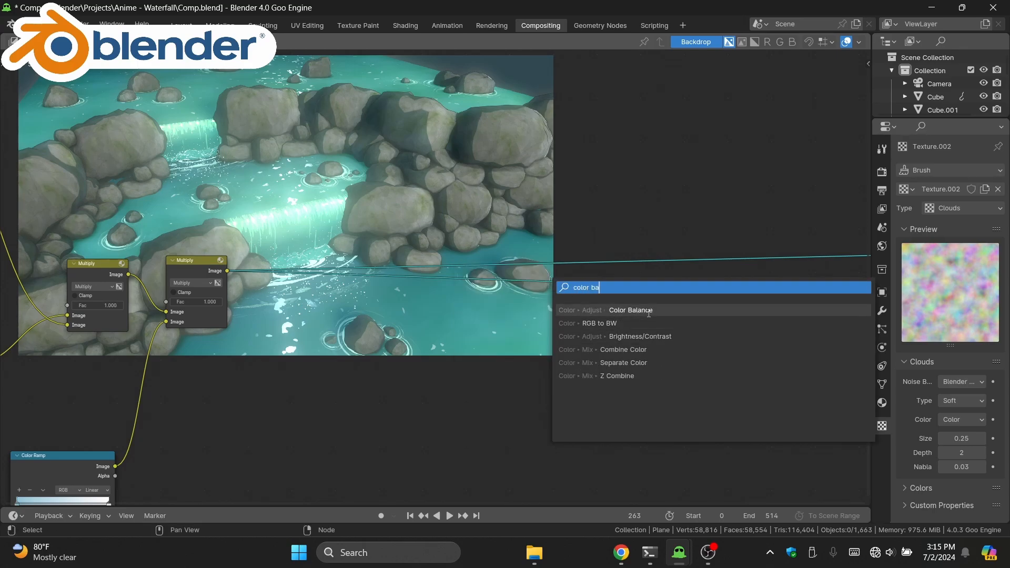
pyautogui.press('Return')
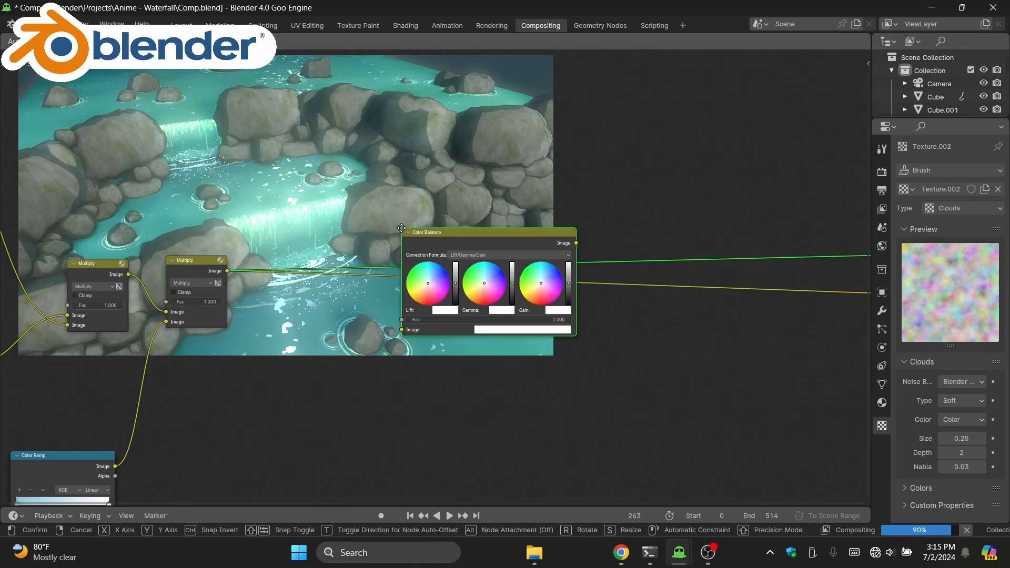
pyautogui.click(468, 247)
pyautogui.scroll(2, 468, 247)
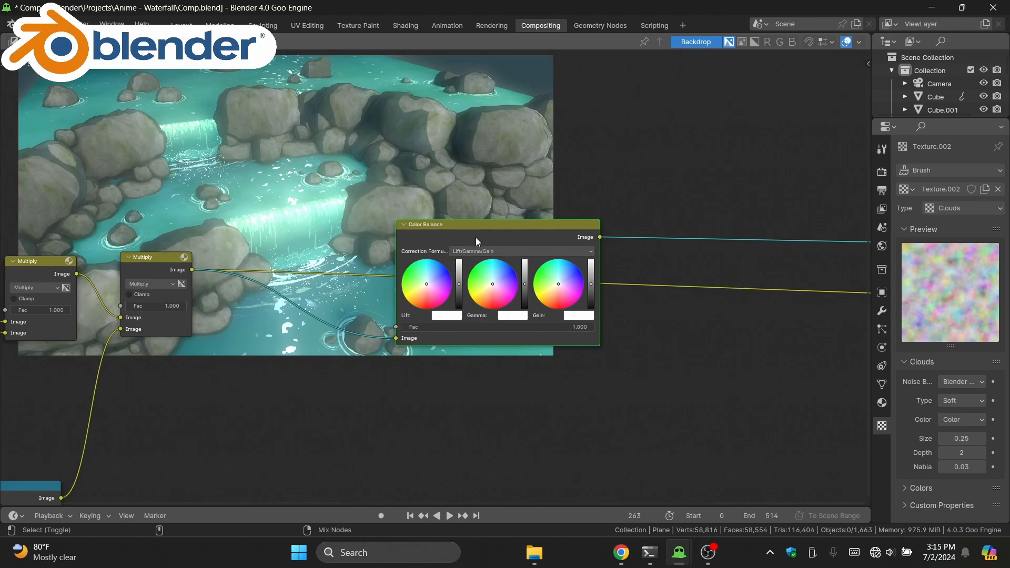
pyautogui.scroll(1, 475, 238)
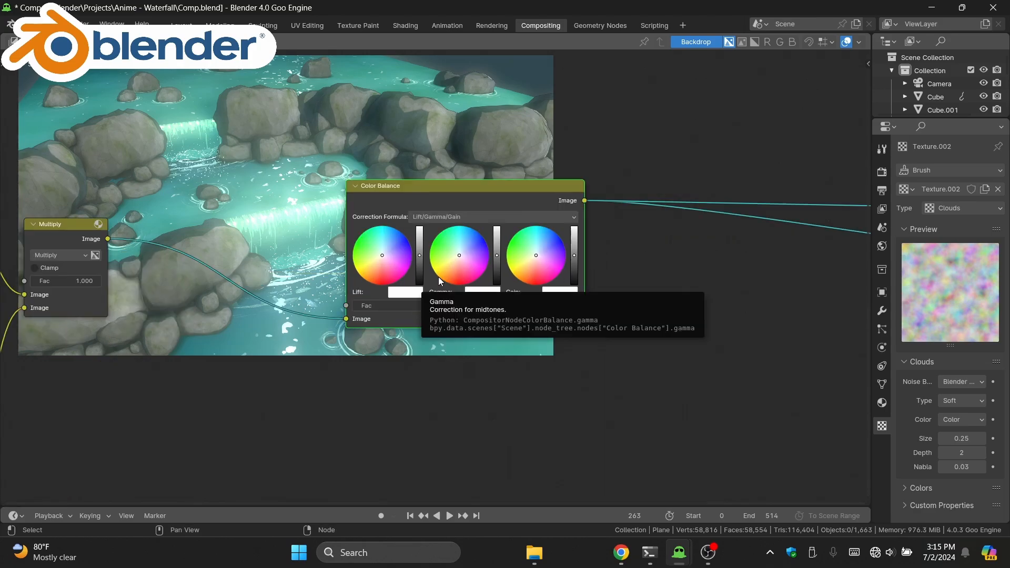
# Step: Shift the Color Balance node's Gamma color slightly toward a warm yellow tint
pyautogui.moveTo(392, 277); pyautogui.dragTo(522, 305, button='middle')
pyautogui.scroll(3, 479, 333)
pyautogui.scroll(1, 524, 343)
pyautogui.scroll(3, 447, 327)
pyautogui.moveTo(385, 230); pyautogui.dragTo(344, 293, button='middle')
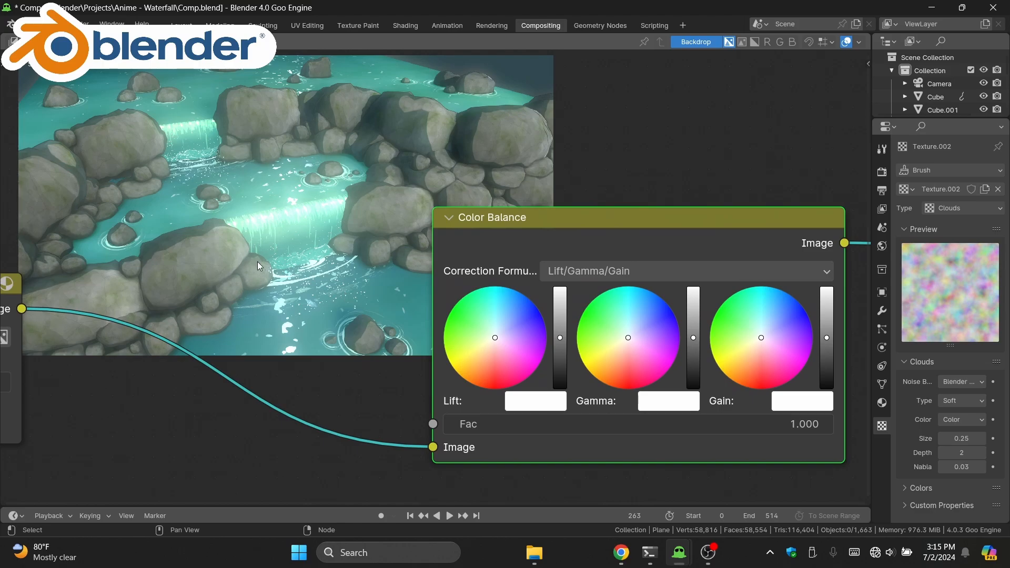
pyautogui.moveTo(718, 332); pyautogui.dragTo(686, 343, button='middle')
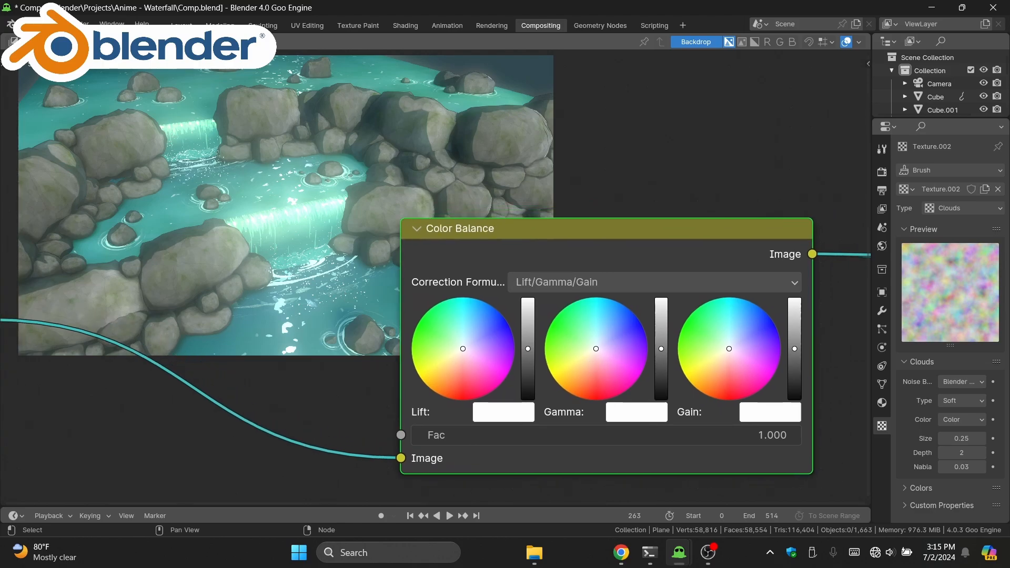
pyautogui.click(588, 360)
pyautogui.moveTo(363, 84); pyautogui.dragTo(398, 173, button='middle')
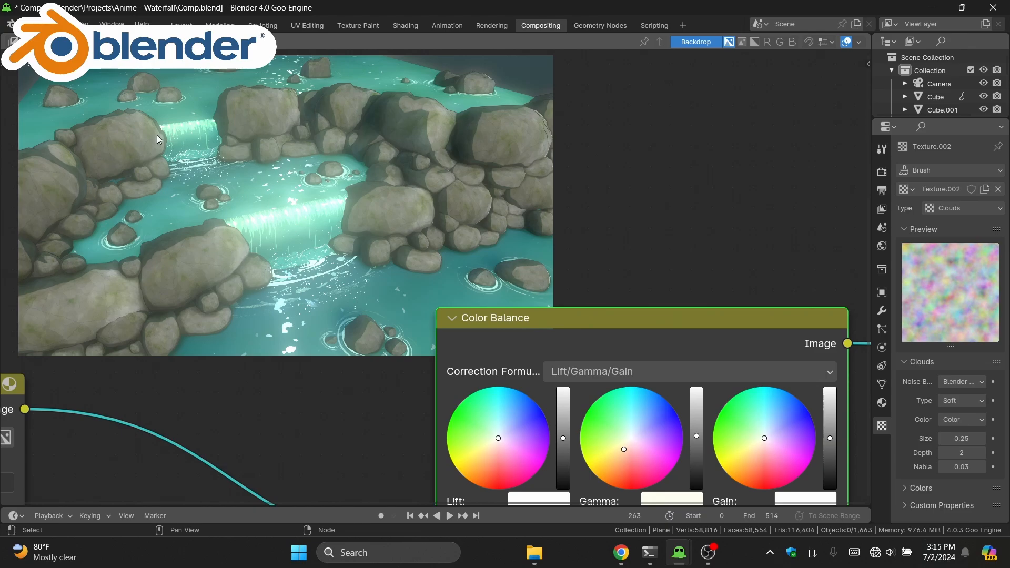
# Step: Move the Color Balance node nearer the Multiply and insert a Hue Correct node between it and the output nodes
pyautogui.scroll(-8, 526, 287)
pyautogui.moveTo(547, 302); pyautogui.dragTo(400, 303)
pyautogui.moveTo(522, 287); pyautogui.dragTo(475, 311, button='middle')
pyautogui.hotkey('shift', 'a')
pyautogui.write('hue co')
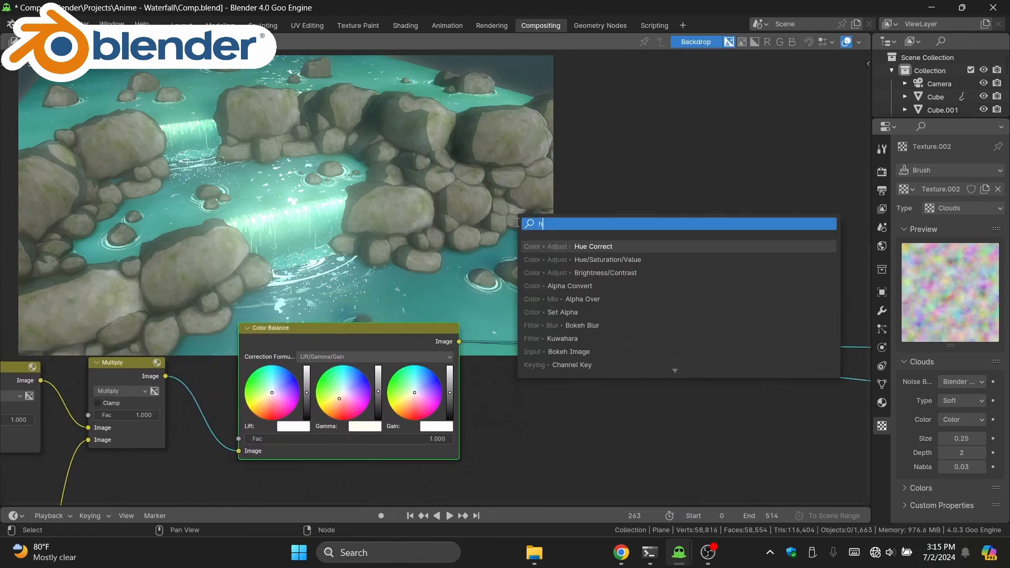
pyautogui.click(555, 246)
pyautogui.click(620, 363)
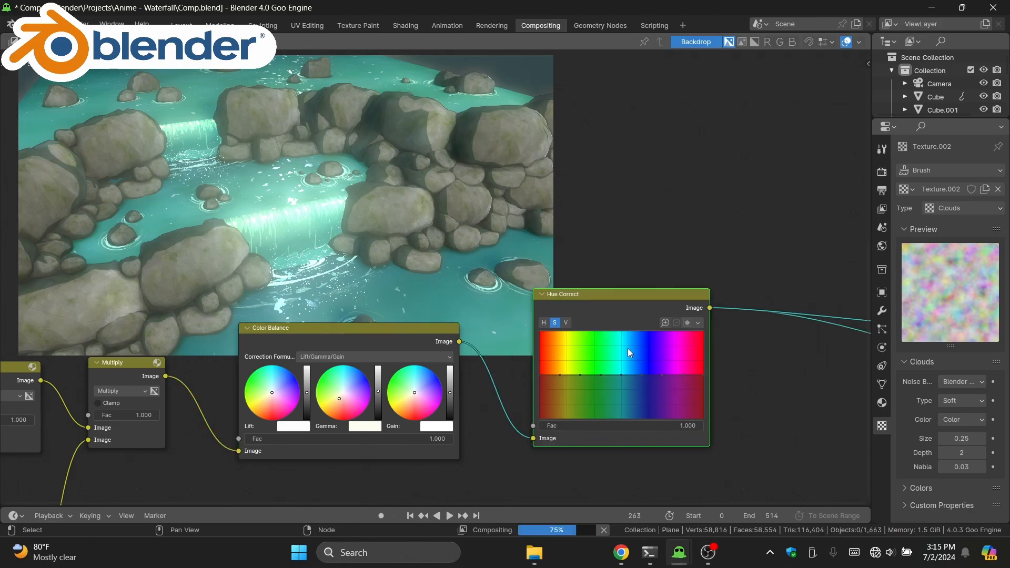
# Step: Raise the cyan point of the Hue Correct saturation curve slightly
pyautogui.scroll(3, 541, 362)
pyautogui.moveTo(627, 348); pyautogui.dragTo(586, 416, button='middle')
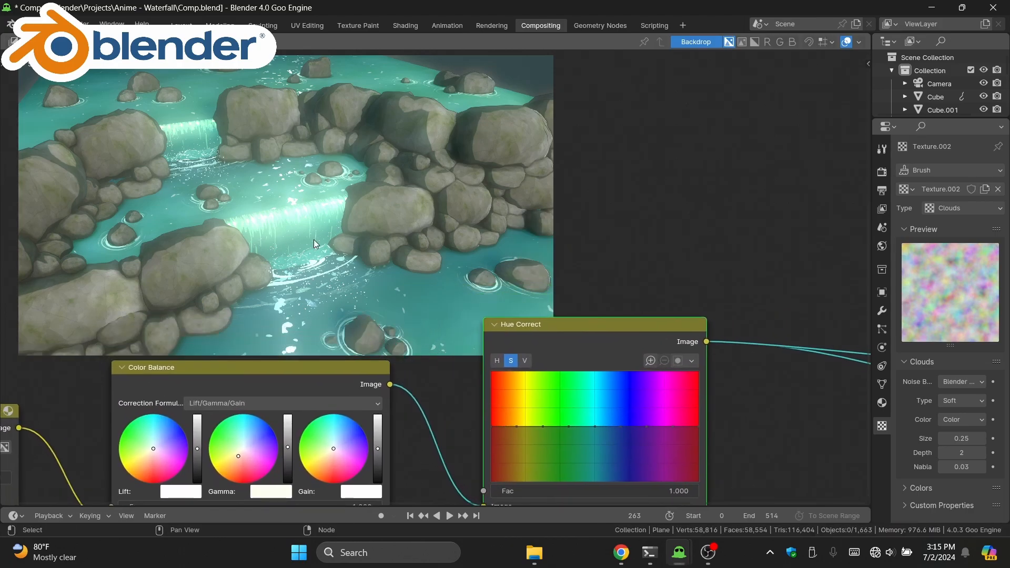
pyautogui.moveTo(479, 301); pyautogui.dragTo(428, 273, button='middle')
pyautogui.scroll(2, 422, 225)
pyautogui.scroll(2, 466, 283)
pyautogui.scroll(1, 428, 273)
pyautogui.moveTo(612, 409); pyautogui.dragTo(624, 402, button='middle')
pyautogui.moveTo(635, 425); pyautogui.dragTo(639, 411)
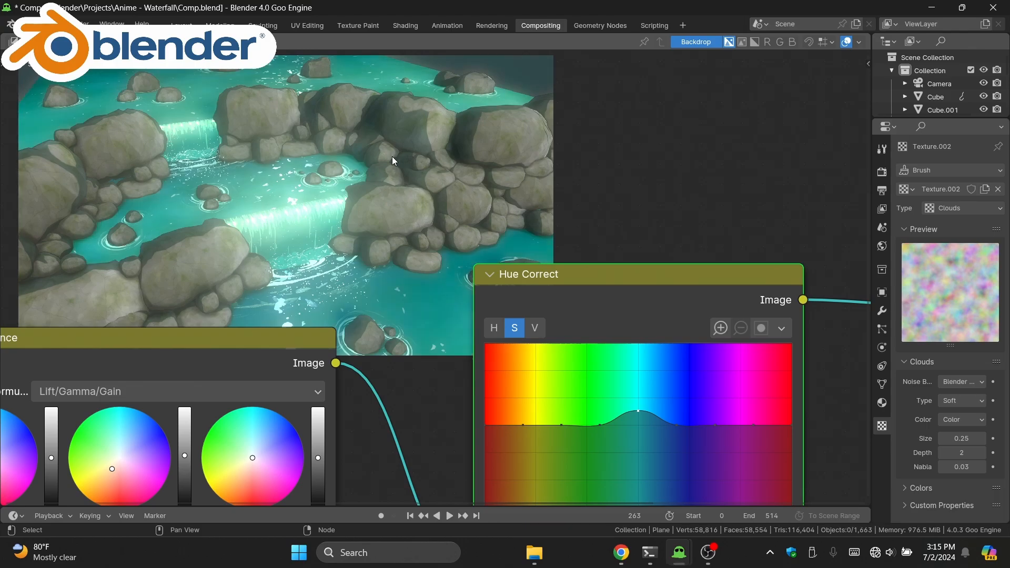
# Step: Raise the saturation curve's green point to roughly the level of the cyan point
pyautogui.moveTo(360, 170)
pyautogui.mouseDown(button='middle')
pyautogui.moveTo(421, 275)
pyautogui.moveTo(408, 277)
pyautogui.moveTo(362, 183)
pyautogui.mouseUp(button='middle')
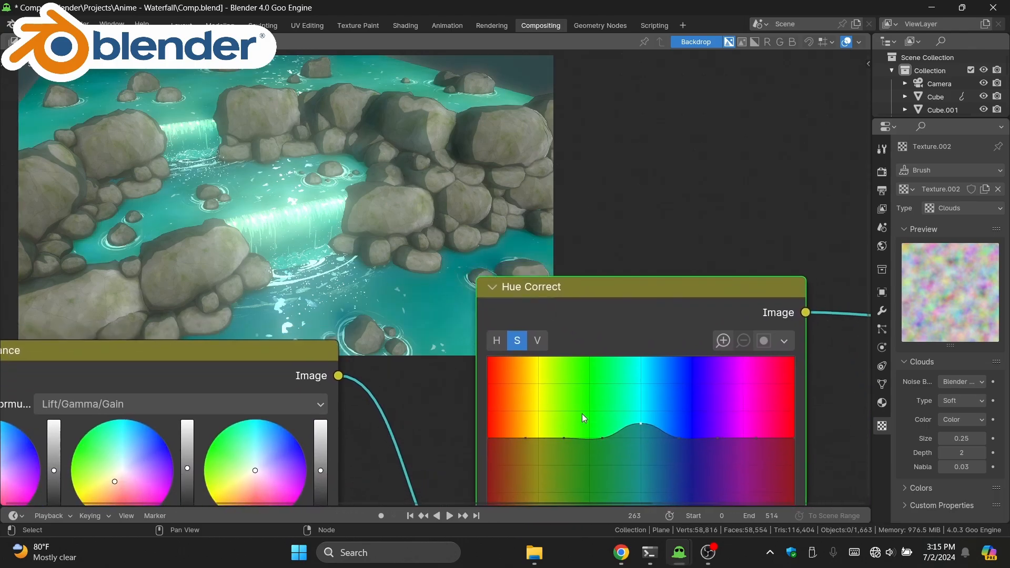
pyautogui.moveTo(619, 439); pyautogui.dragTo(620, 416, button='middle')
pyautogui.moveTo(597, 415); pyautogui.dragTo(605, 401)
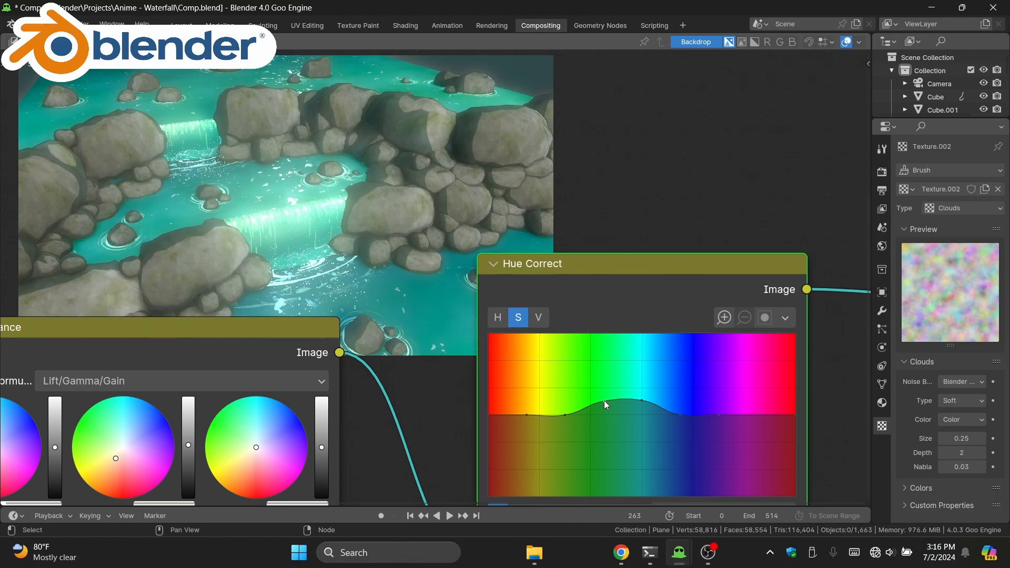
# Step: Raise the yellow-green part of the Hue Correct saturation curve slightly and lower its cyan point to 0.47
pyautogui.moveTo(566, 414); pyautogui.dragTo(564, 400)
pyautogui.moveTo(563, 402); pyautogui.dragTo(598, 423, button='middle')
pyautogui.moveTo(598, 424); pyautogui.dragTo(599, 431)
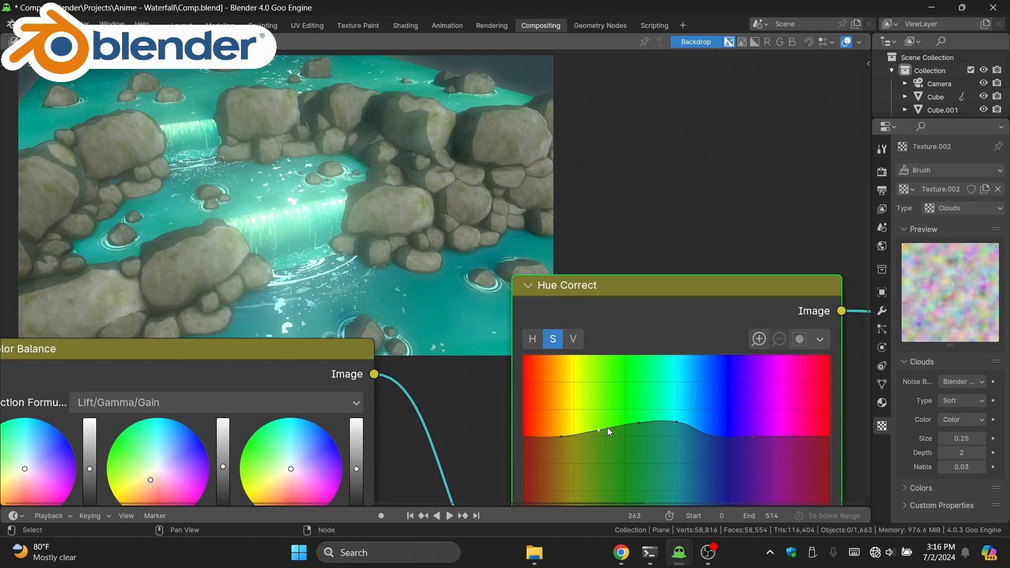
pyautogui.click(768, 420)
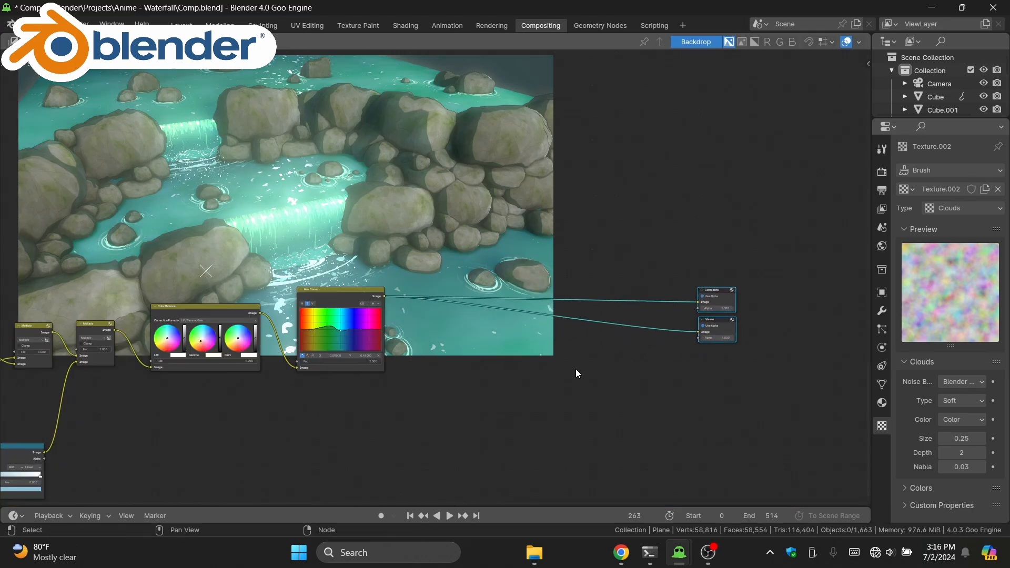
# Step: Add a Color Correction node after the Hue Correct node, on the link to the outputs
pyautogui.scroll(3, 575, 369)
pyautogui.hotkey('shift', 'a')
pyautogui.write('c')
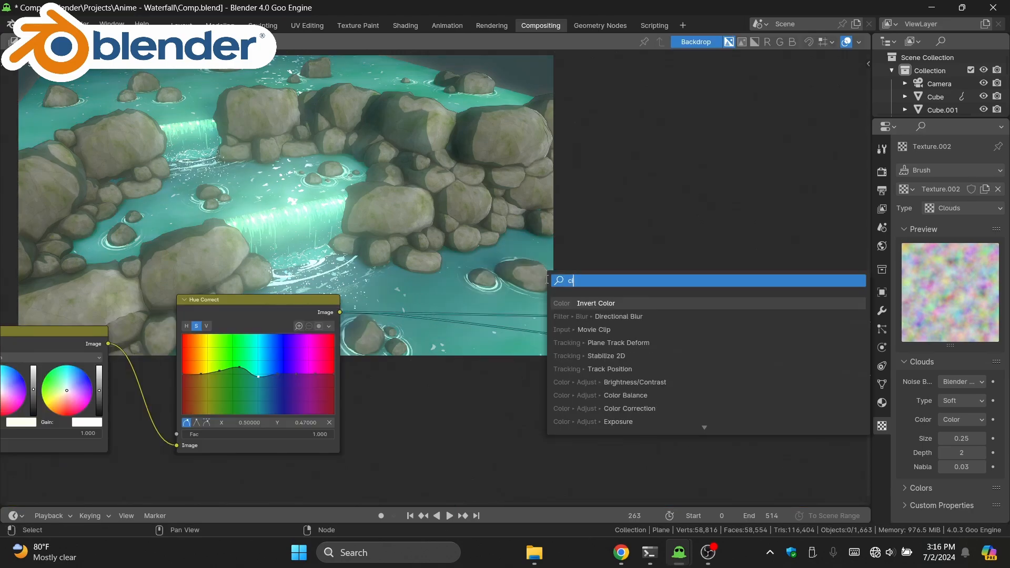
pyautogui.write('olo')
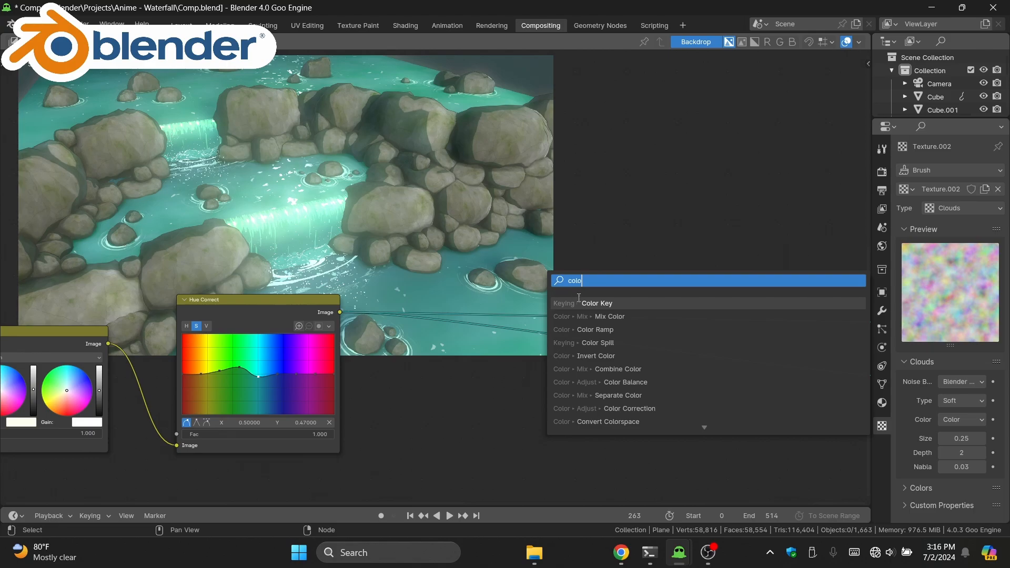
pyautogui.click(626, 408)
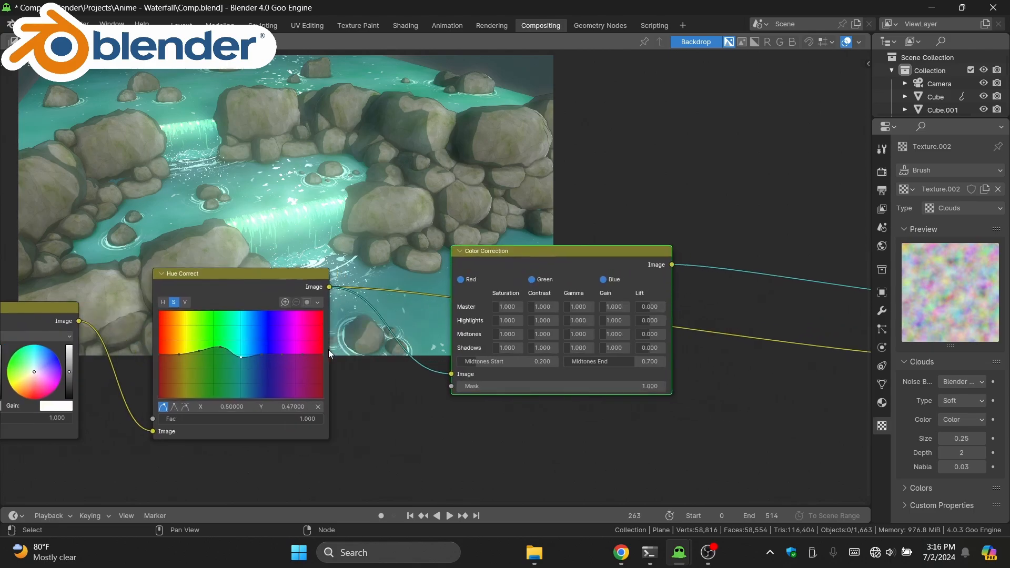
pyautogui.scroll(2, 329, 349)
pyautogui.scroll(-3, 577, 302)
pyautogui.moveTo(362, 343); pyautogui.dragTo(722, 312, button='middle')
pyautogui.scroll(3, 455, 256)
pyautogui.moveTo(279, 168); pyautogui.dragTo(640, 425)
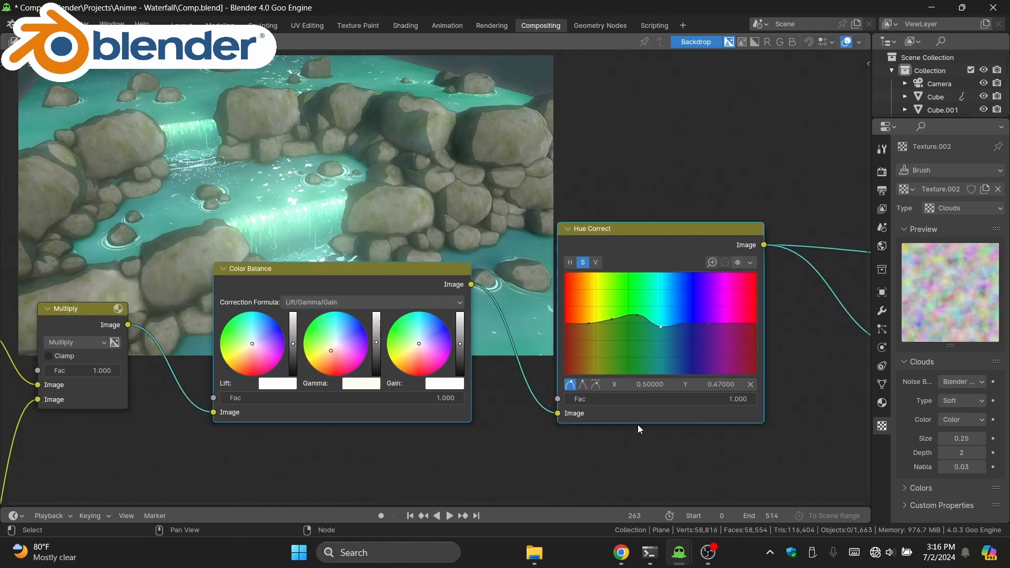
pyautogui.moveTo(554, 343); pyautogui.dragTo(593, 294, button='middle')
pyautogui.click(589, 292)
pyautogui.moveTo(327, 241); pyautogui.dragTo(405, 263)
pyautogui.rightClick(409, 255)
pyautogui.moveTo(516, 232); pyautogui.dragTo(405, 276, button='middle')
pyautogui.moveTo(552, 246); pyautogui.dragTo(537, 250)
pyautogui.rightClick(537, 250)
# Step: Route the Color Correction node's output to the Viewer so its result appears in the backdrop
pyautogui.moveTo(758, 207); pyautogui.dragTo(279, 169, button='middle')
pyautogui.scroll(4, 430, 274)
pyautogui.moveTo(561, 231); pyautogui.dragTo(567, 279, button='middle')
pyautogui.scroll(2, 567, 279)
pyautogui.scroll(-1, 428, 295)
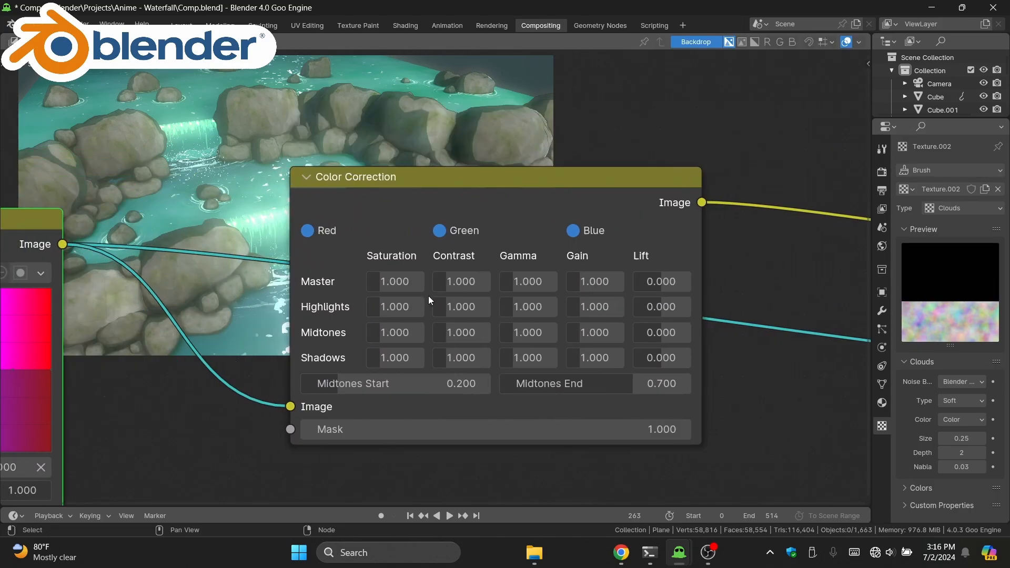
pyautogui.scroll(1, 427, 284)
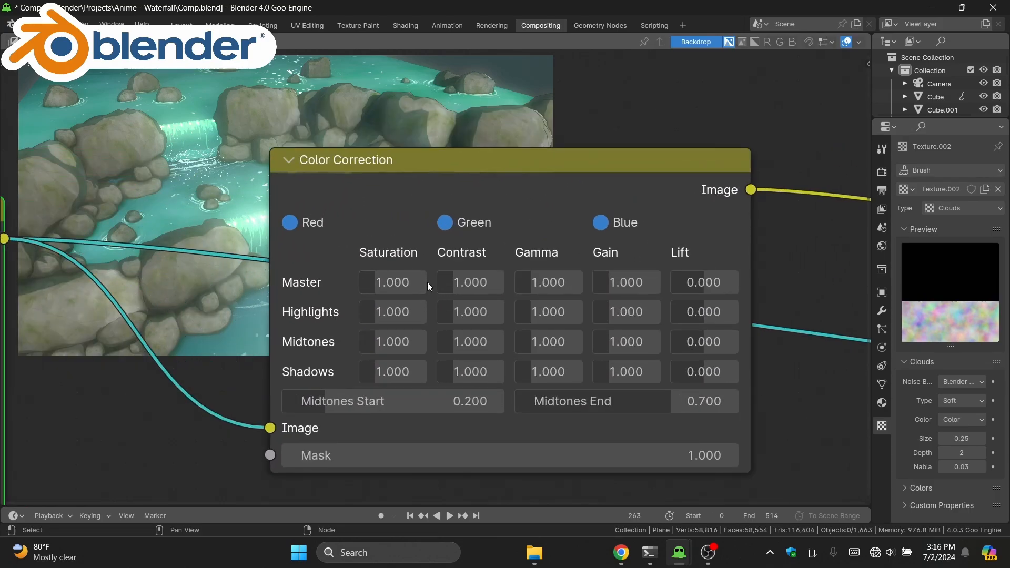
pyautogui.keyDown('shift'); pyautogui.click(498, 172); pyautogui.keyUp('shift')
# Step: Set the Master Saturation of the Color Correction node to 1.25
pyautogui.scroll(1, 491, 182)
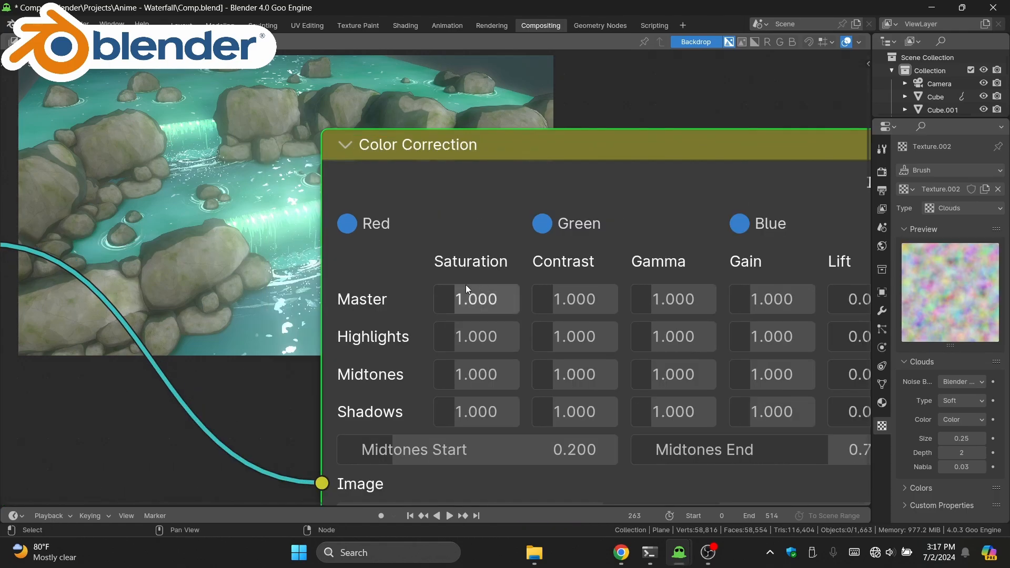
pyautogui.moveTo(488, 294); pyautogui.dragTo(548, 335, button='middle')
pyautogui.scroll(-1, 572, 345)
pyautogui.click(574, 349)
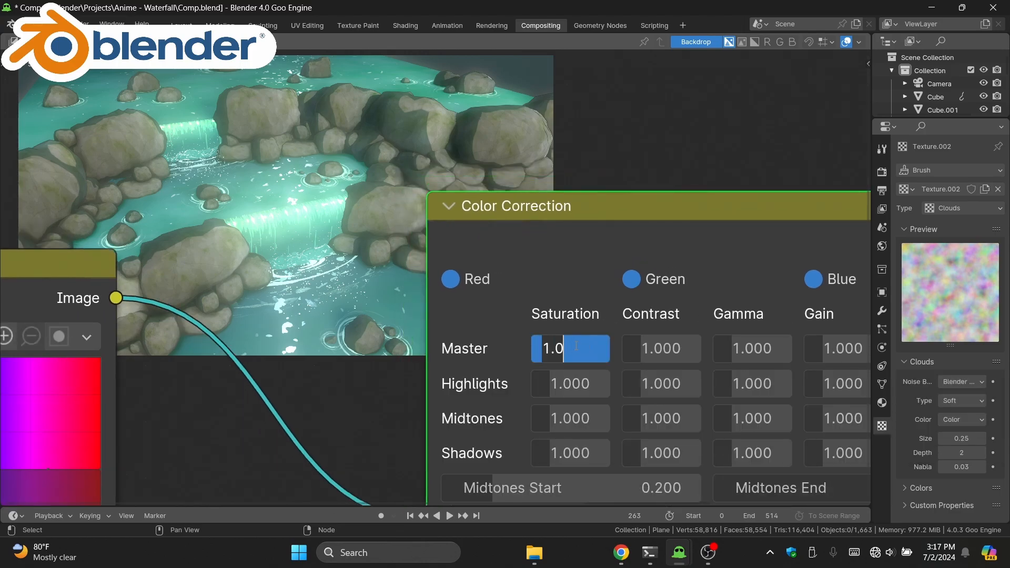
pyautogui.write('1.25')
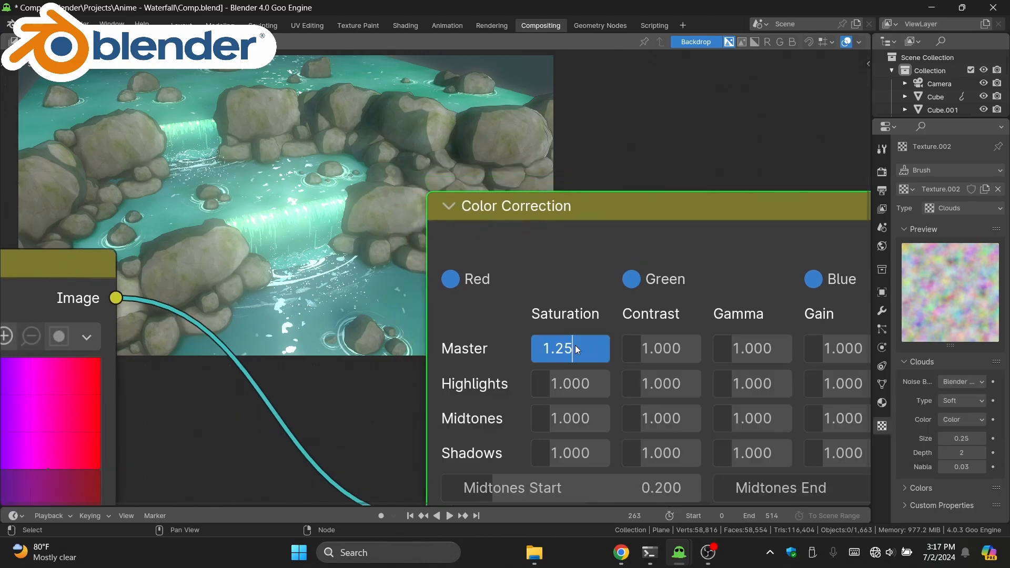
pyautogui.press('Return')
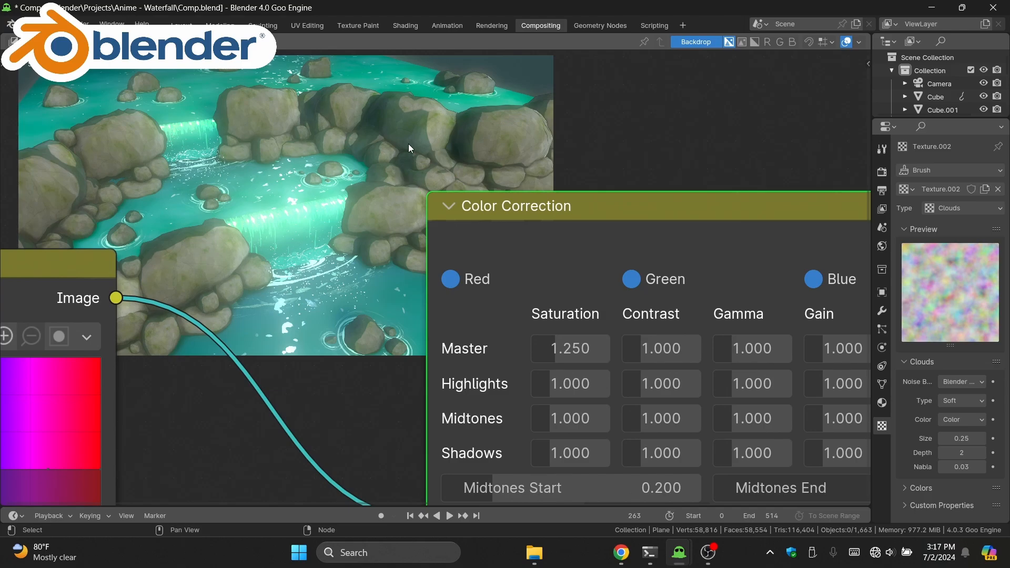
# Step: Try a Shadows Saturation of 1.5 in the Color Correction node and reset it to its default
pyautogui.moveTo(370, 170); pyautogui.dragTo(440, 236, button='middle')
pyautogui.scroll(-4, 439, 242)
pyautogui.moveTo(557, 440); pyautogui.dragTo(409, 340, button='middle')
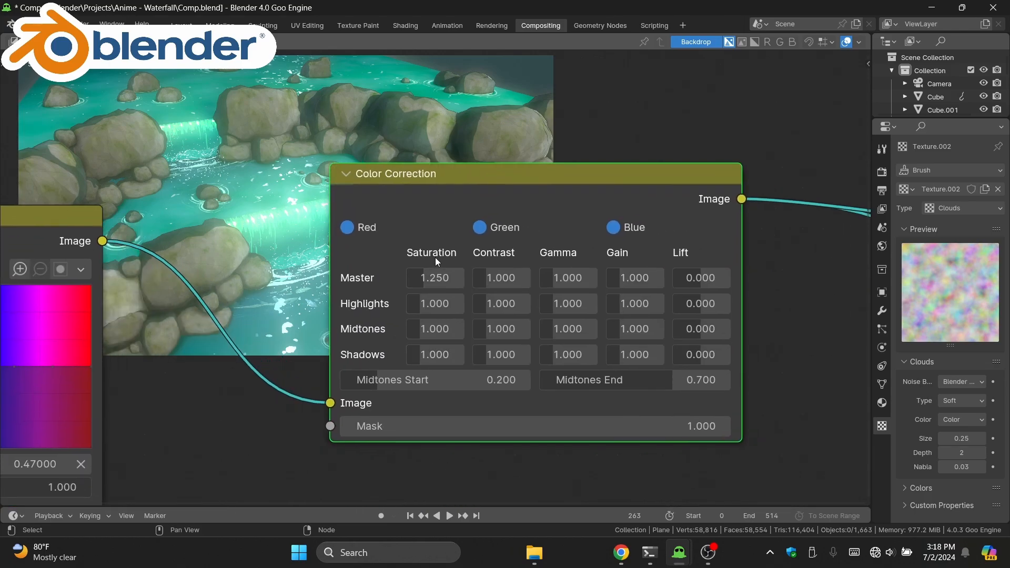
pyautogui.moveTo(431, 348); pyautogui.dragTo(564, 435, button='middle')
pyautogui.moveTo(330, 172); pyautogui.dragTo(307, 171, button='middle')
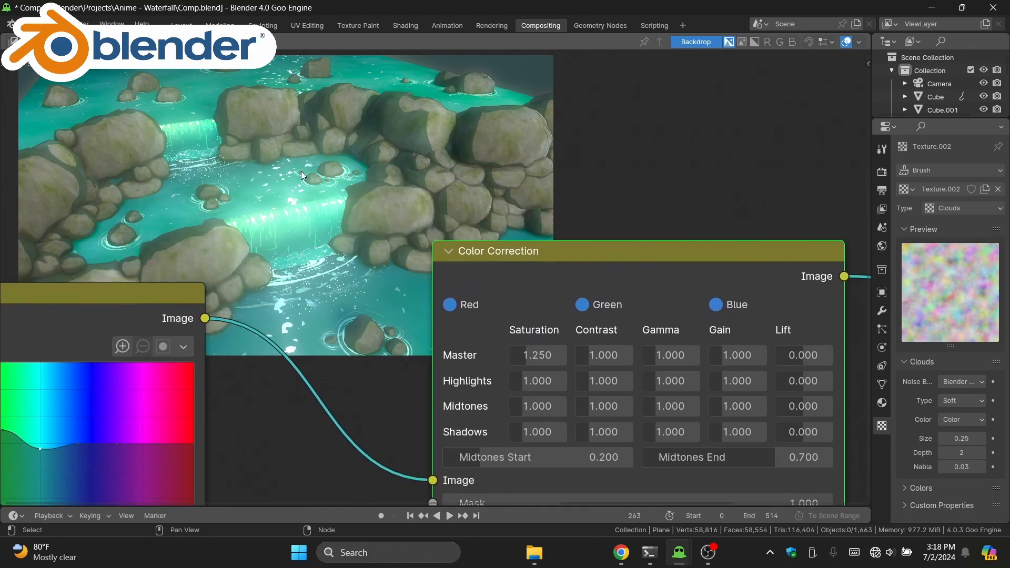
pyautogui.click(538, 435)
pyautogui.press('BackSpace')
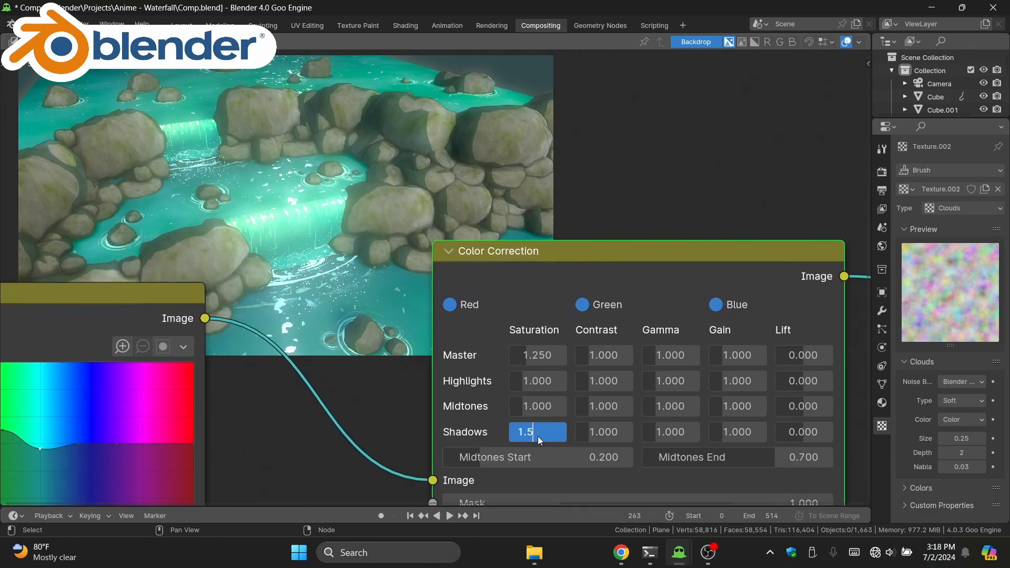
pyautogui.press('Return')
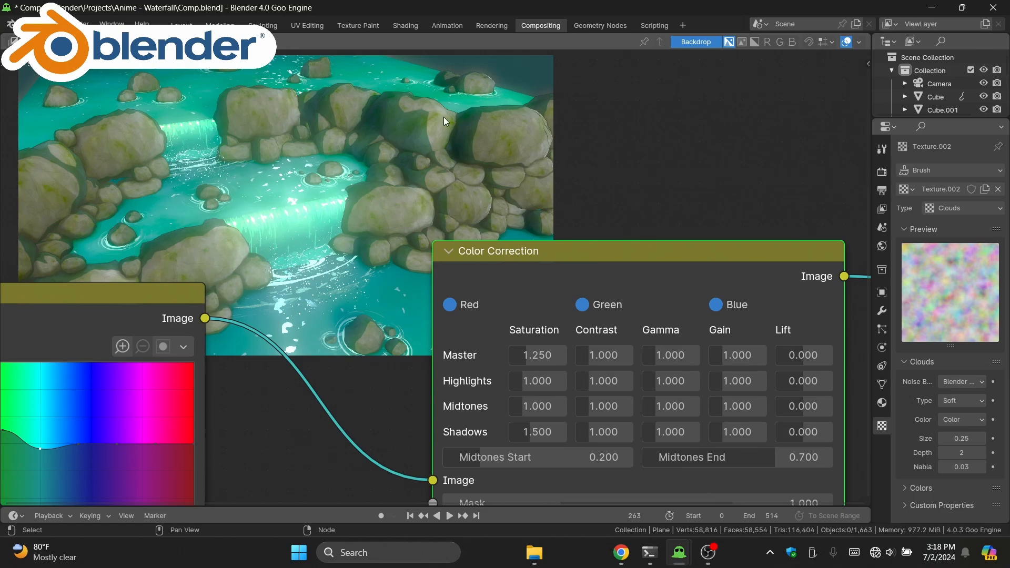
pyautogui.press('BackSpace')
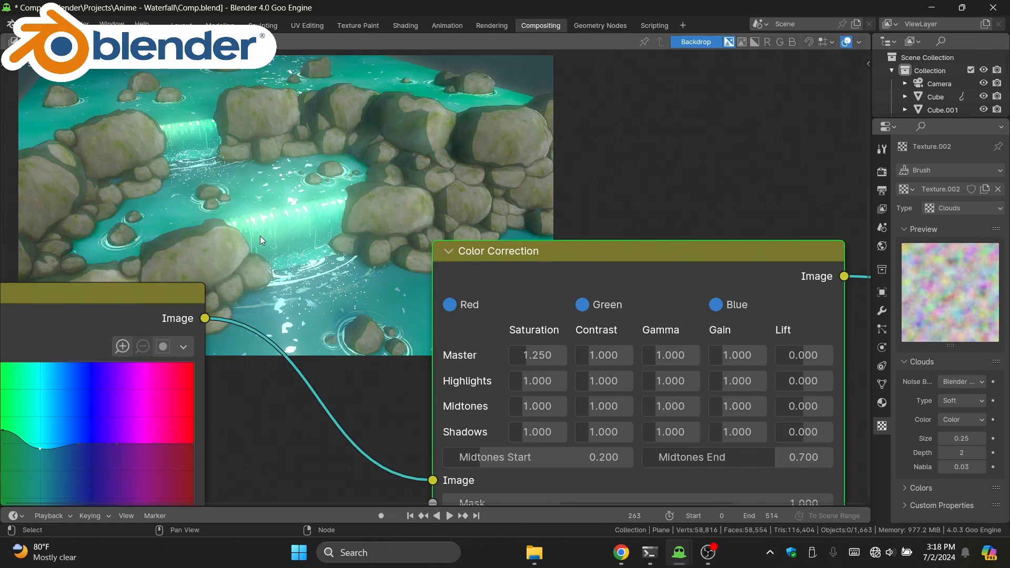
# Step: Try a Shadows Saturation of 1.2 in the Color Correction node
pyautogui.moveTo(223, 103); pyautogui.dragTo(238, 131, button='middle')
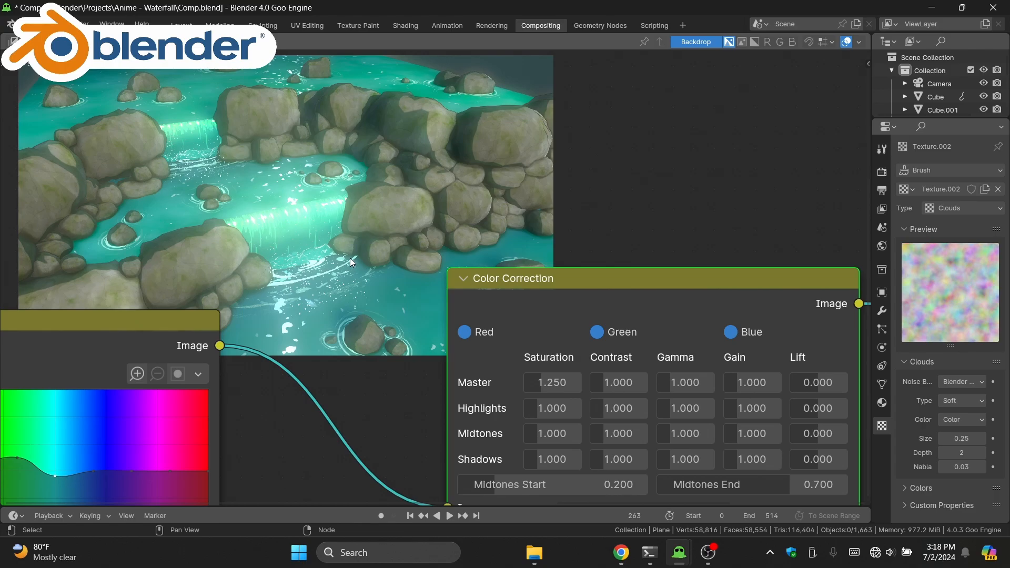
pyautogui.moveTo(510, 468); pyautogui.dragTo(511, 440, button='middle')
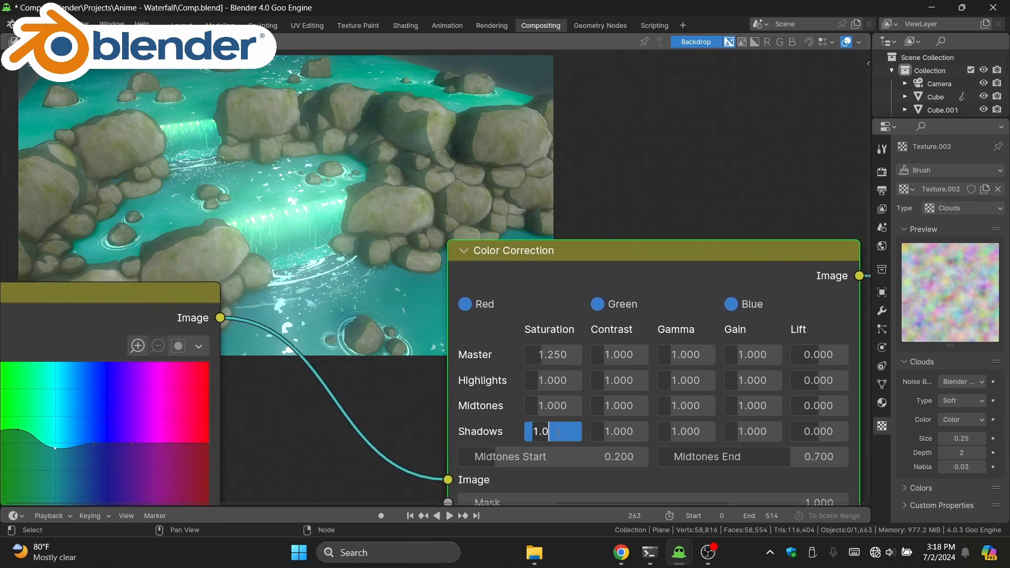
pyautogui.press('BackSpace')
pyautogui.write('2')
pyautogui.press('Return')
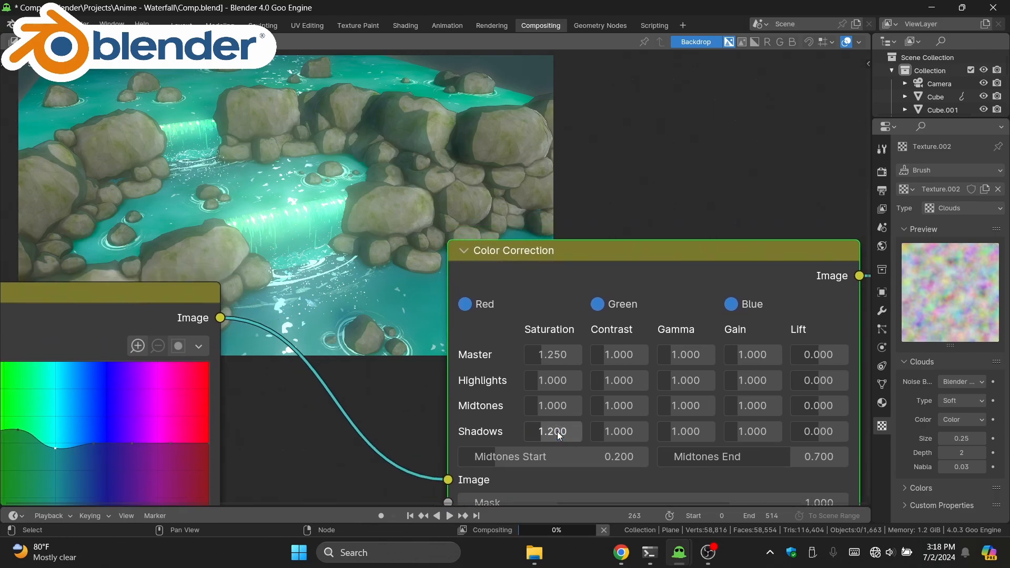
pyautogui.scroll(1, 556, 435)
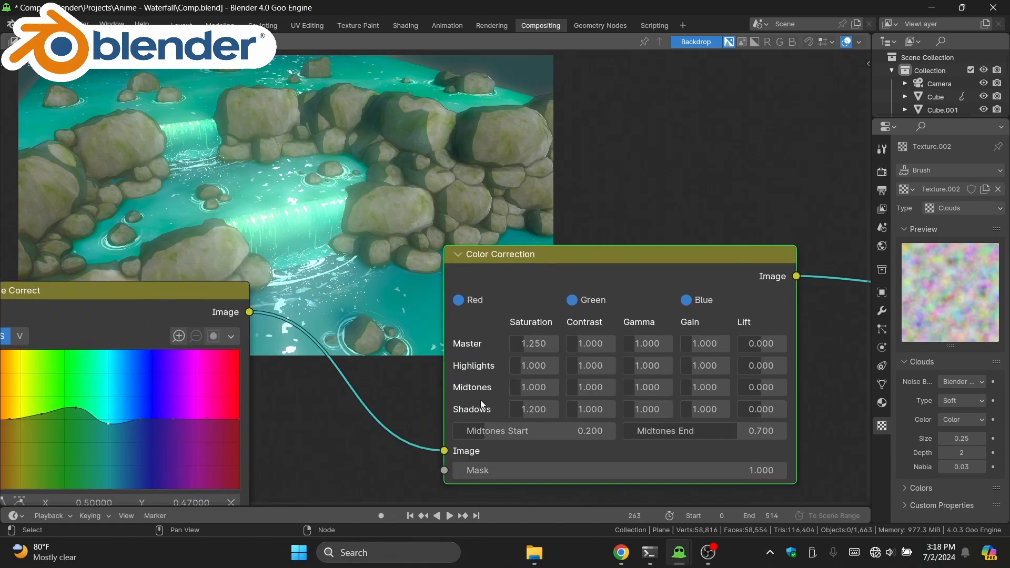
# Step: Set the Shadows Saturation of the Color Correction node to 1.1
pyautogui.click(516, 409)
pyautogui.write('1.1')
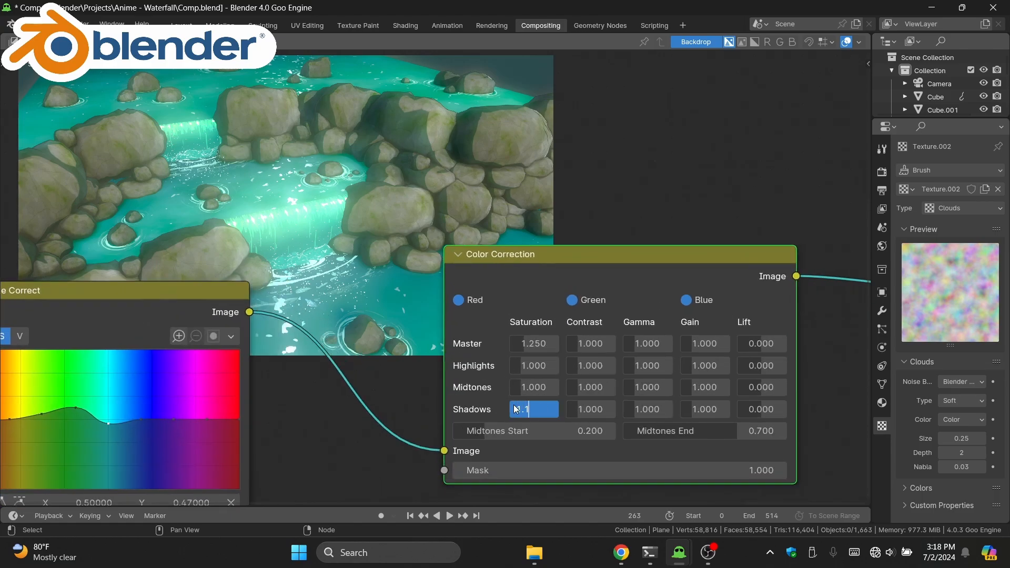
pyautogui.press('Return')
pyautogui.scroll(-1, 647, 159)
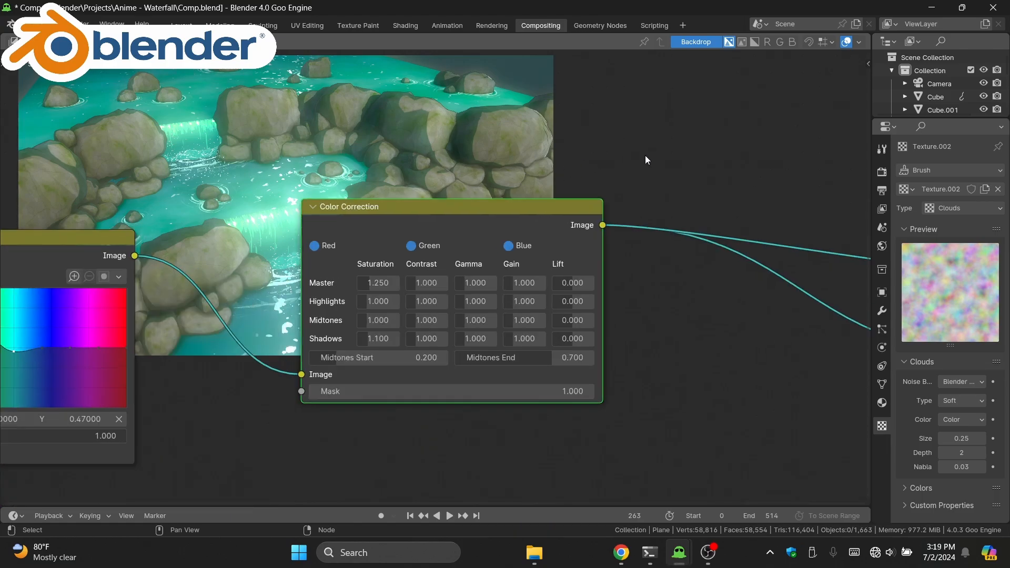
# Step: Move the Composite and Viewer nodes together farther from the Color Correction node to make room for more nodes
pyautogui.moveTo(645, 156); pyautogui.dragTo(356, 199, button='middle')
pyautogui.scroll(-4, 356, 200)
pyautogui.moveTo(723, 247); pyautogui.dragTo(510, 352)
pyautogui.press('g')
pyautogui.click(605, 282)
pyautogui.moveTo(605, 282); pyautogui.dragTo(544, 339, button='middle')
pyautogui.press('g')
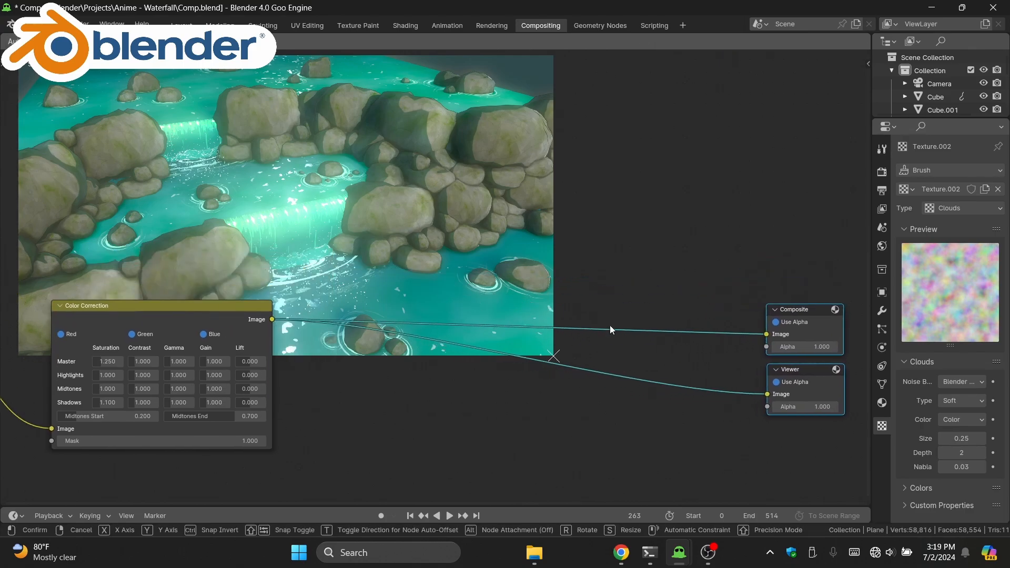
pyautogui.click(610, 325)
# Step: Insert a Lens Distortion node after the Color Correction node and connect it to both the Composite and Viewer nodes
pyautogui.hotkey('shift', 'a')
pyautogui.write('lens')
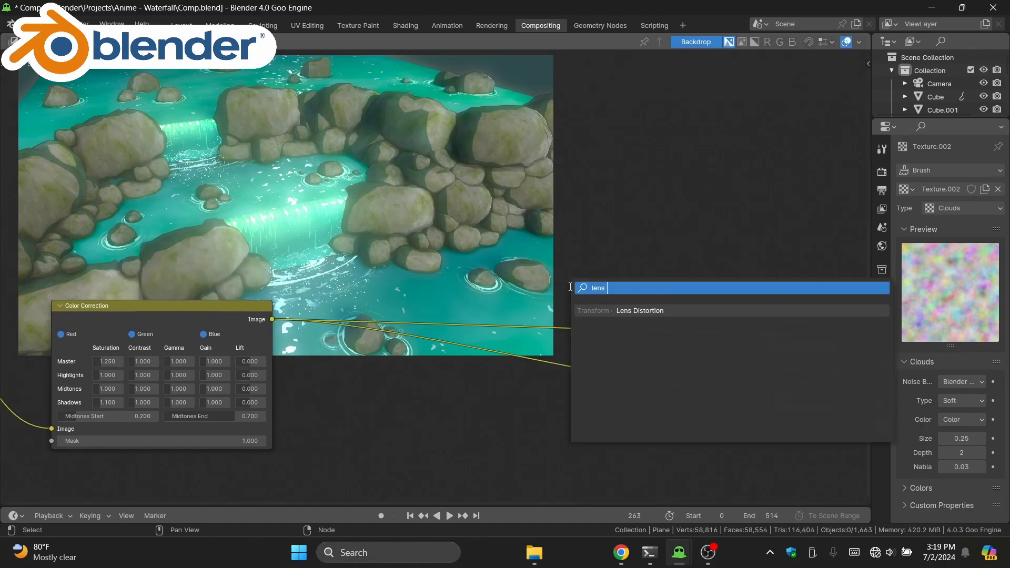
pyautogui.click(607, 311)
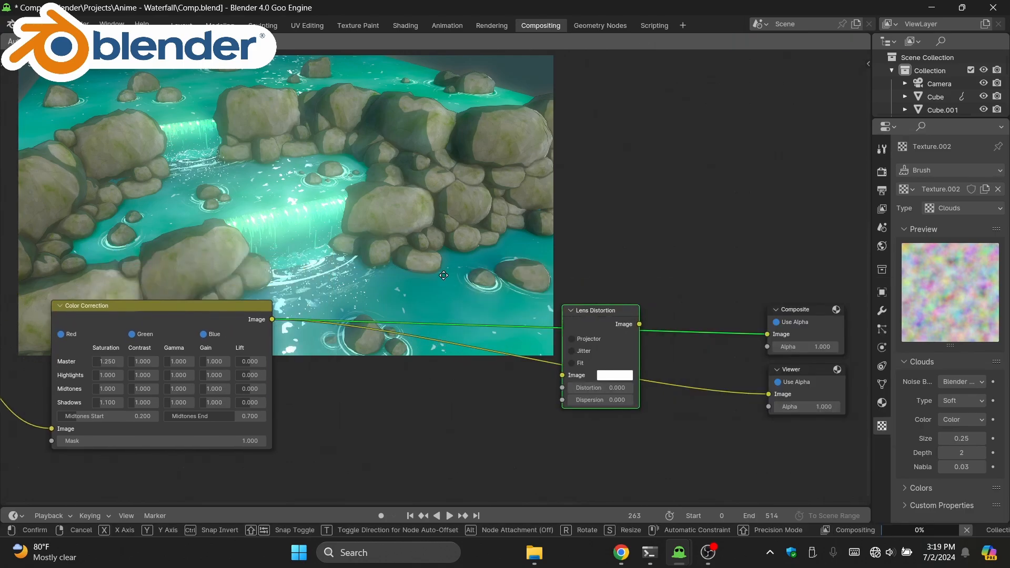
pyautogui.click(420, 274)
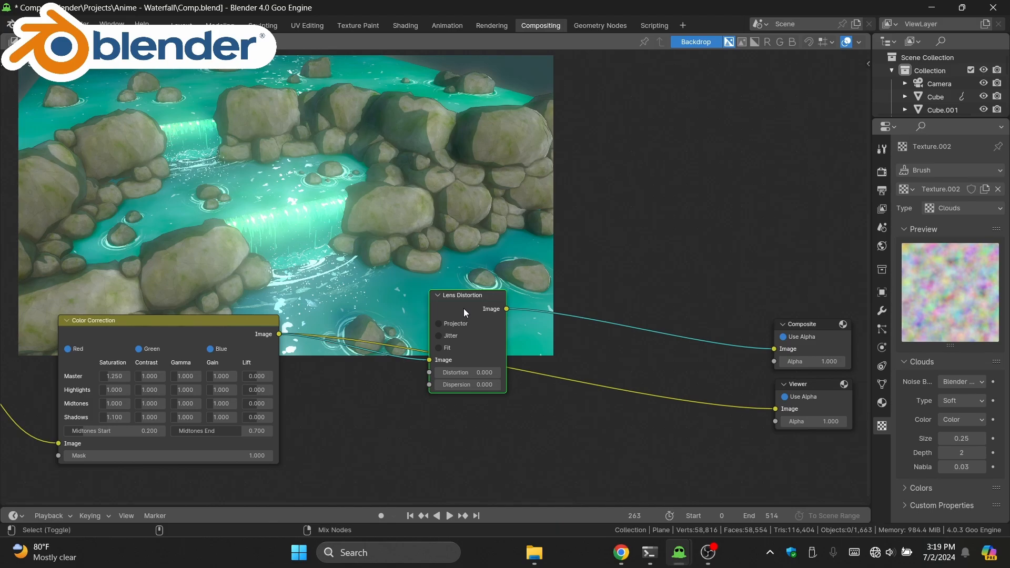
pyautogui.keyDown('ctrl'); pyautogui.keyDown('shift'); pyautogui.click(463, 308); pyautogui.keyUp('shift'); pyautogui.keyUp('ctrl')
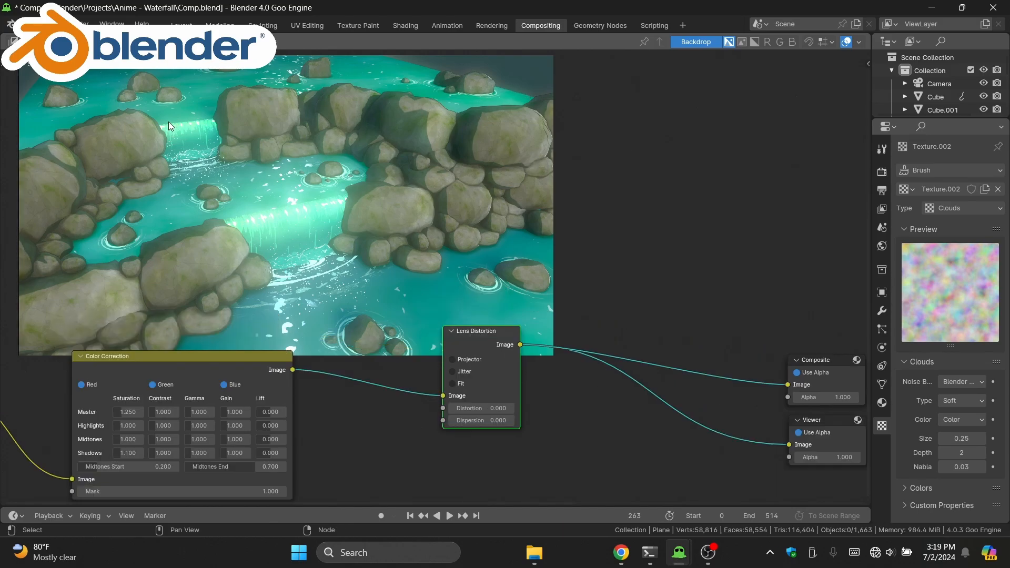
# Step: Enable Fit on the Lens Distortion node and set its Dispersion to 0.015
pyautogui.scroll(4, 471, 380)
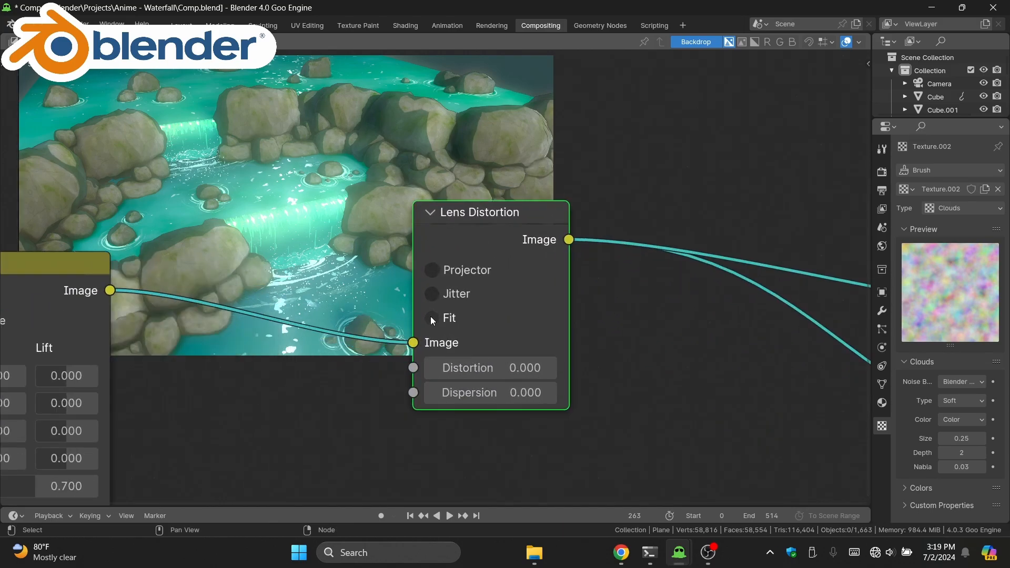
pyautogui.click(431, 319)
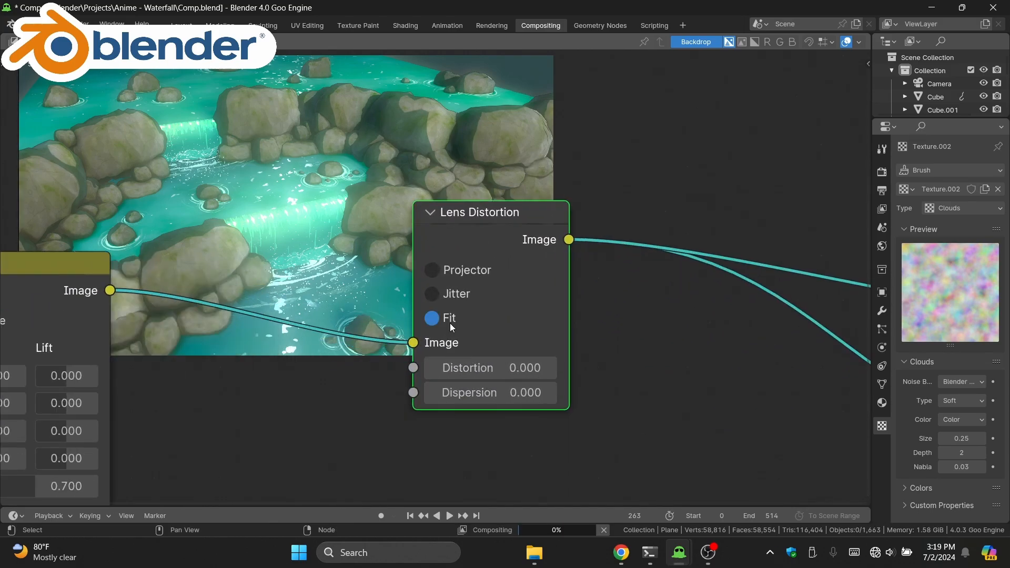
pyautogui.click(506, 393)
pyautogui.write('0.0')
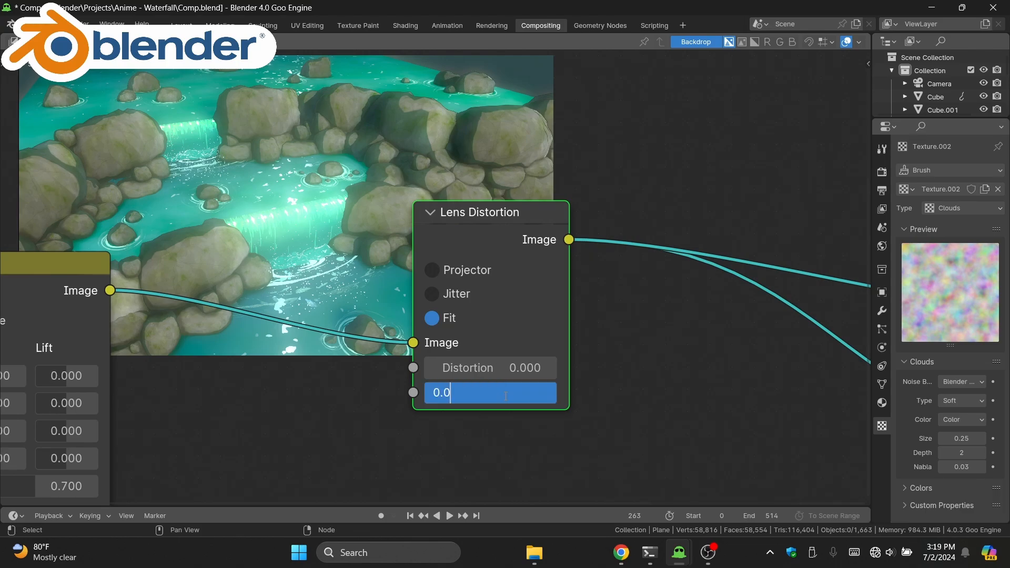
pyautogui.write('15')
pyautogui.press('Return')
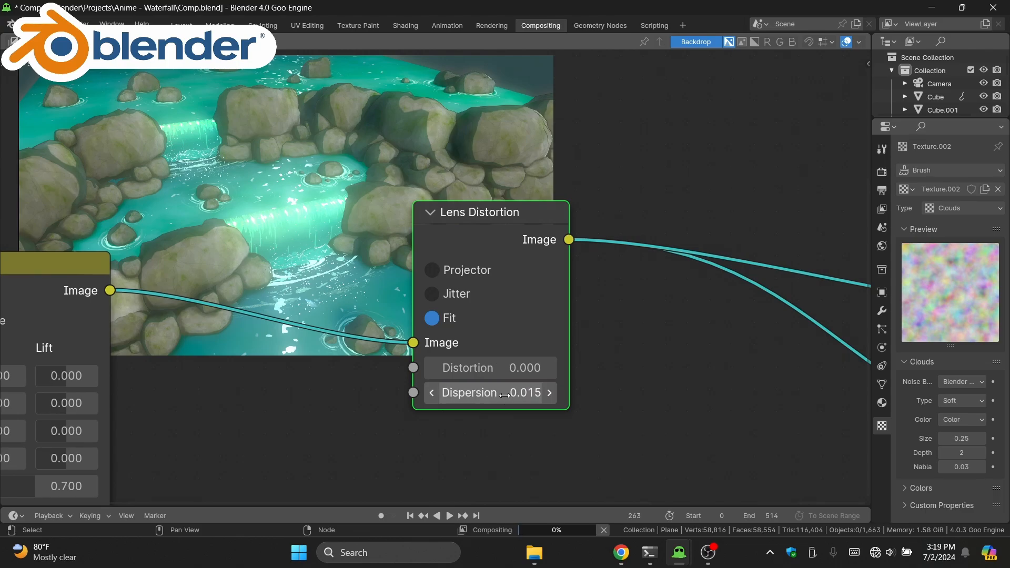
# Step: Insert an Anti-Aliasing node between Lens Distortion and the output nodes, with Threshold 0 and Contrast Limit 1
pyautogui.scroll(-3, 453, 245)
pyautogui.hotkey('shift', 'a')
pyautogui.write('anti a')
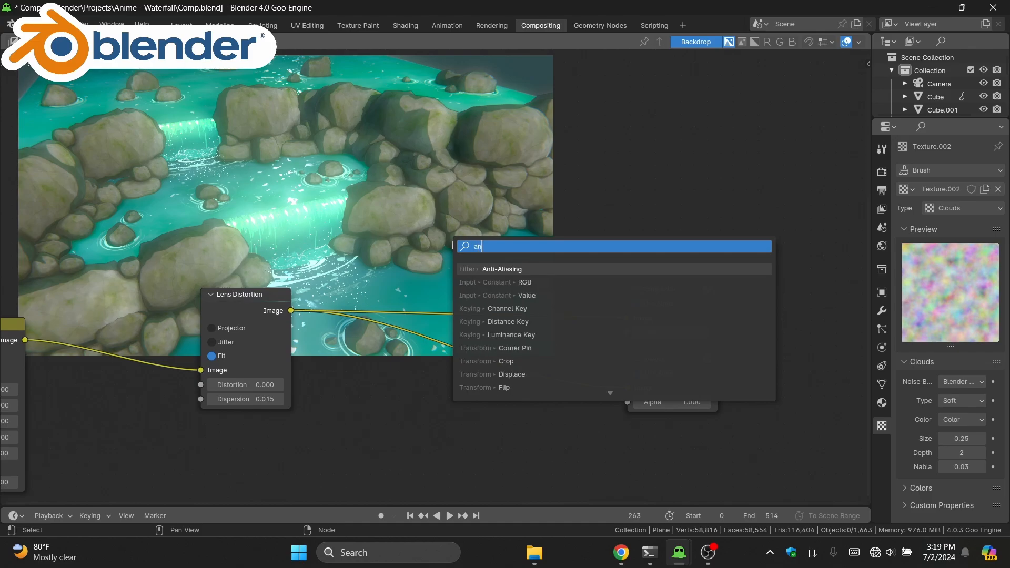
pyautogui.press('Return')
pyautogui.click(418, 274)
pyautogui.scroll(2, 417, 273)
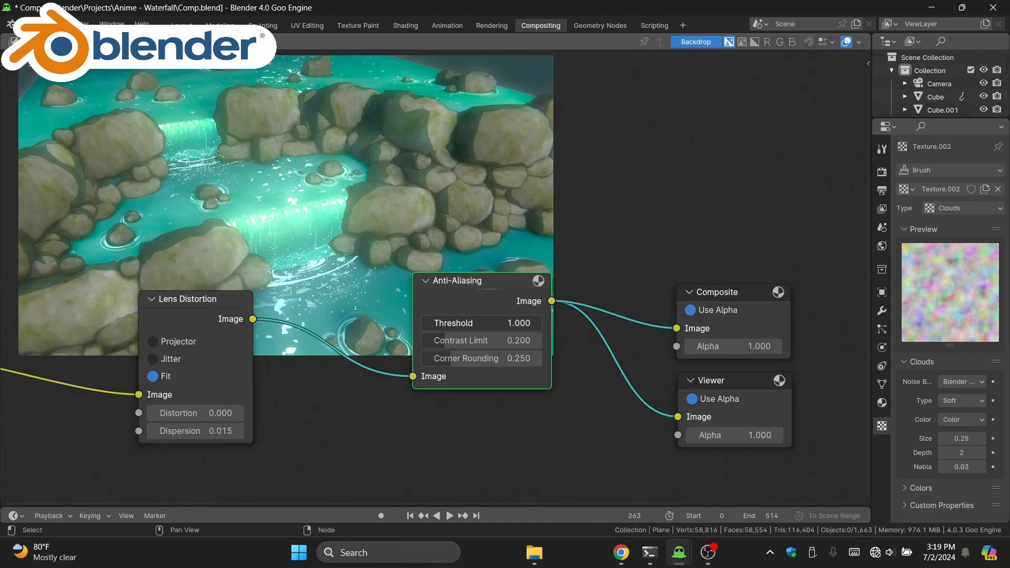
pyautogui.moveTo(473, 323); pyautogui.dragTo(541, 341)
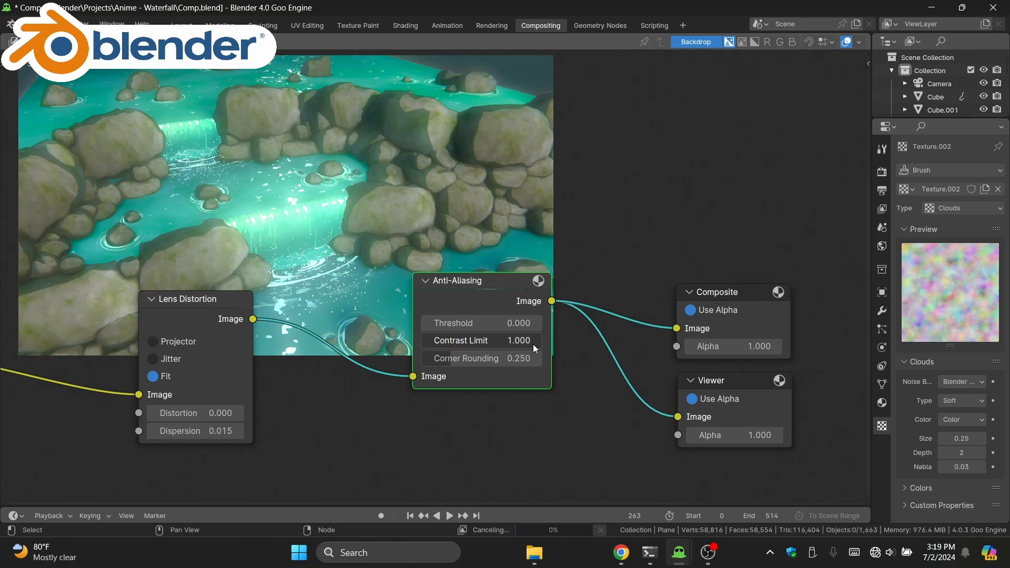
# Step: Set the Anti-Aliasing node's Corner Rounding to 1 and insert a Soften Filter node between it and both output nodes
pyautogui.moveTo(456, 359); pyautogui.dragTo(548, 359)
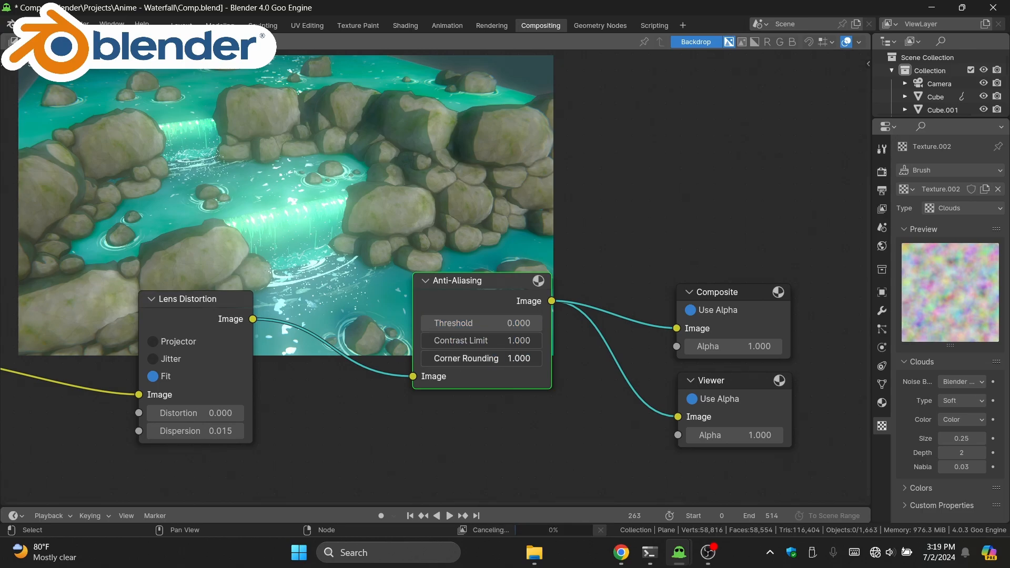
pyautogui.hotkey('shift', 'a')
pyautogui.click(565, 301)
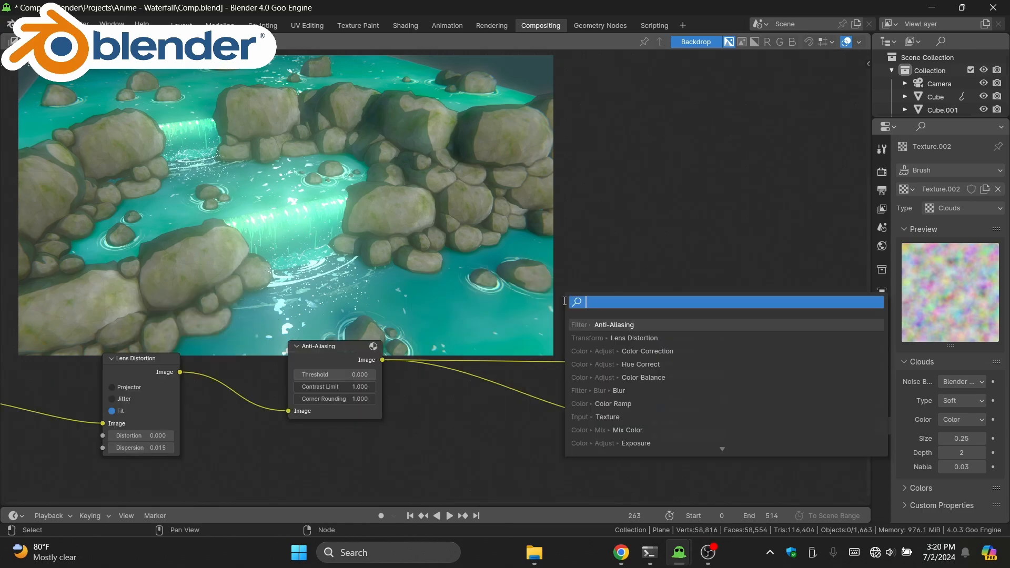
pyautogui.write('filt')
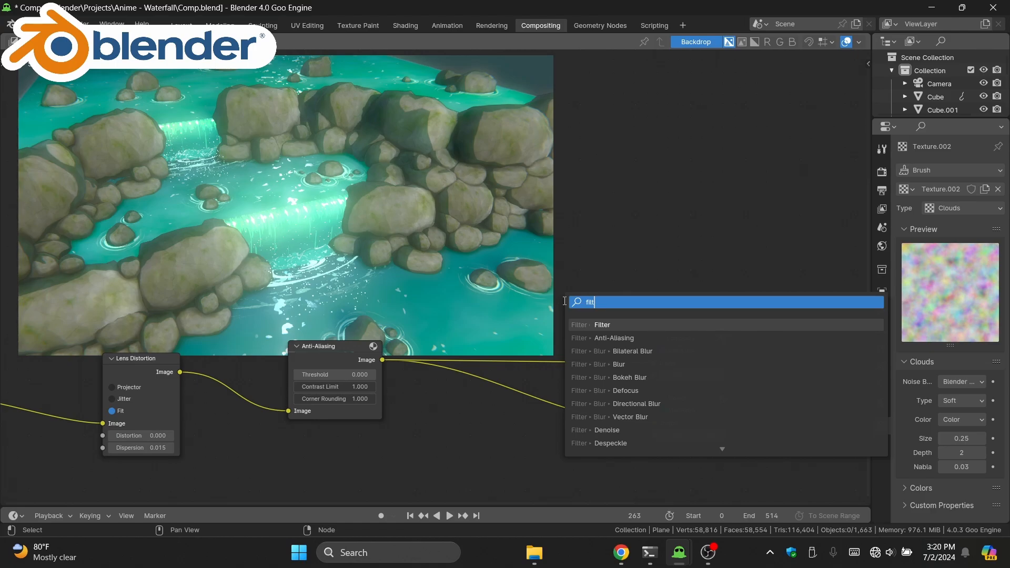
pyautogui.press('Return')
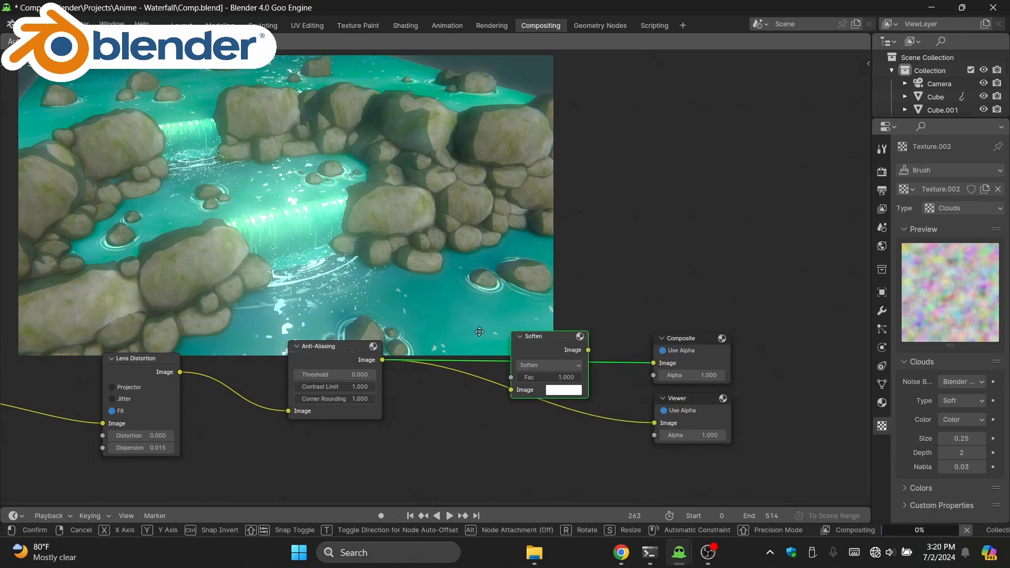
pyautogui.click(477, 332)
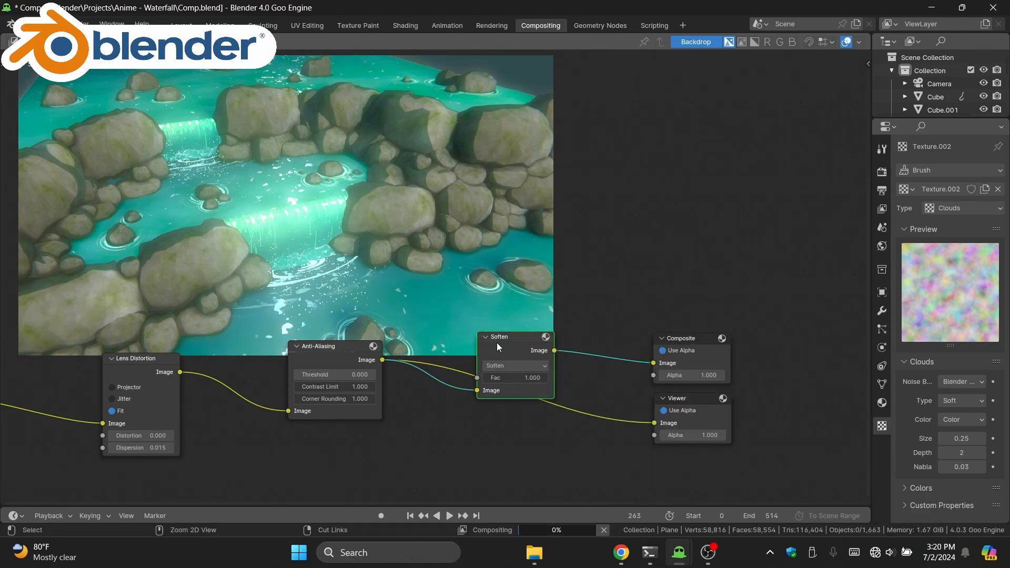
pyautogui.keyDown('ctrl'); pyautogui.keyDown('shift'); pyautogui.click(508, 348); pyautogui.keyUp('shift'); pyautogui.keyUp('ctrl')
# Step: Move the Lens Distortion, Anti-Aliasing, Soften, Composite and Viewer nodes together farther from the Color Correction node
pyautogui.scroll(-2, 410, 432)
pyautogui.moveTo(410, 431); pyautogui.dragTo(521, 338, button='middle')
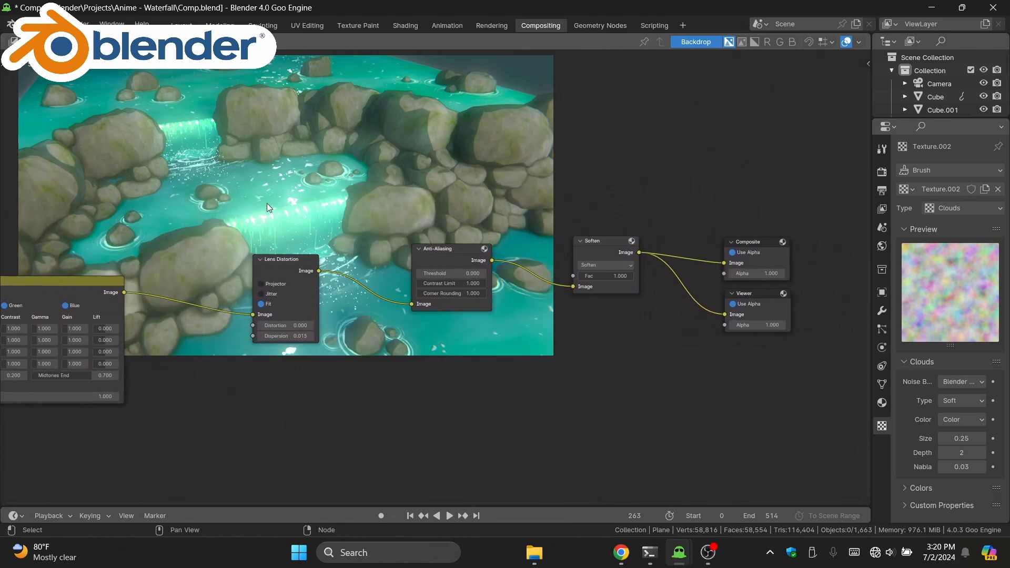
pyautogui.moveTo(240, 156); pyautogui.dragTo(795, 407)
pyautogui.press('g')
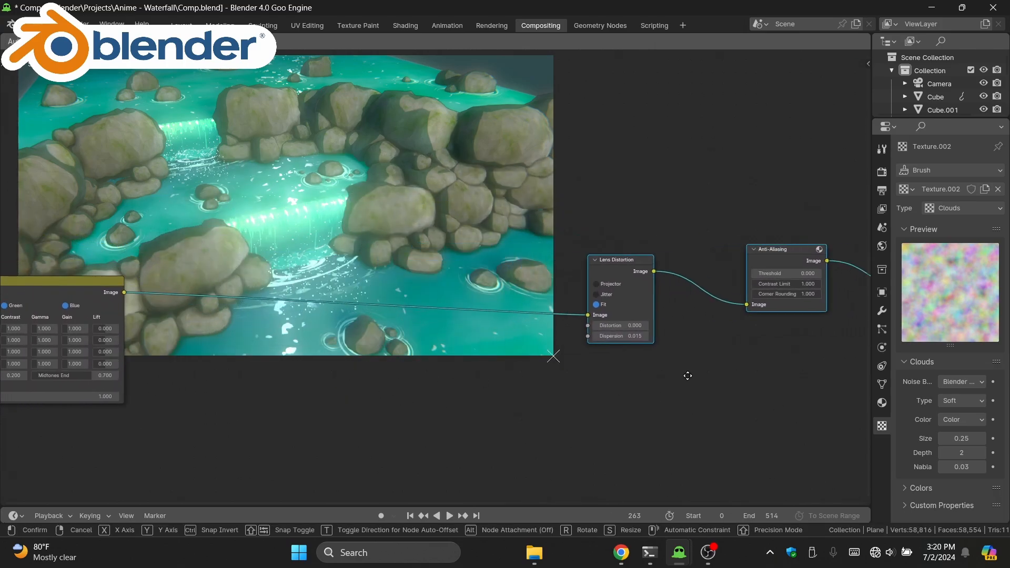
pyautogui.click(755, 364)
# Step: Add a Texture node below the link between the Color Correction and Lens Distortion nodes
pyautogui.hotkey('shift', 'a')
pyautogui.write('textu')
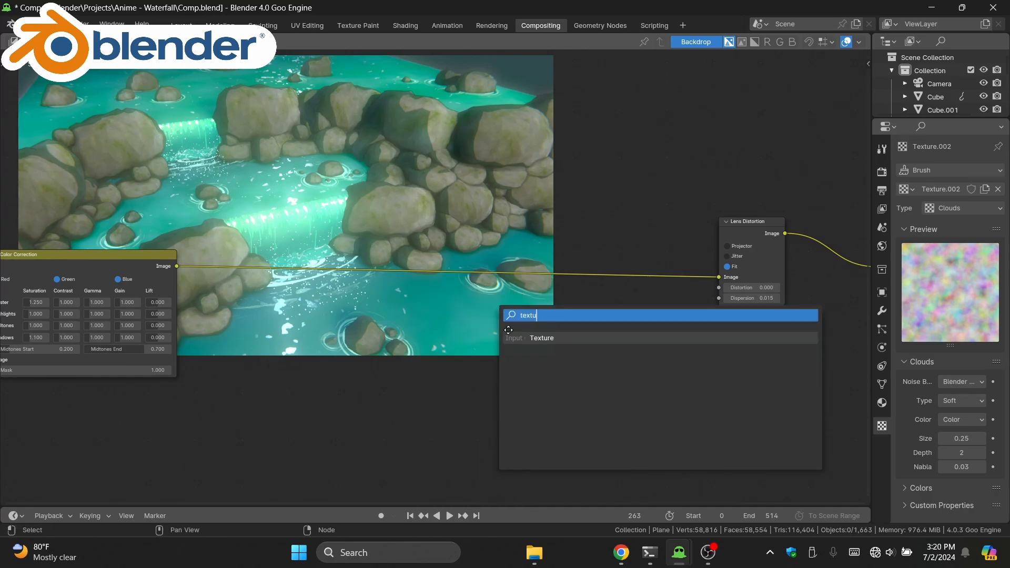
pyautogui.press('Return')
pyautogui.click(317, 333)
# Step: Add a Mix Color node above the link between Color Correction and Lens Distortion, with its blending mode set to Overlay
pyautogui.hotkey('shift', 'a')
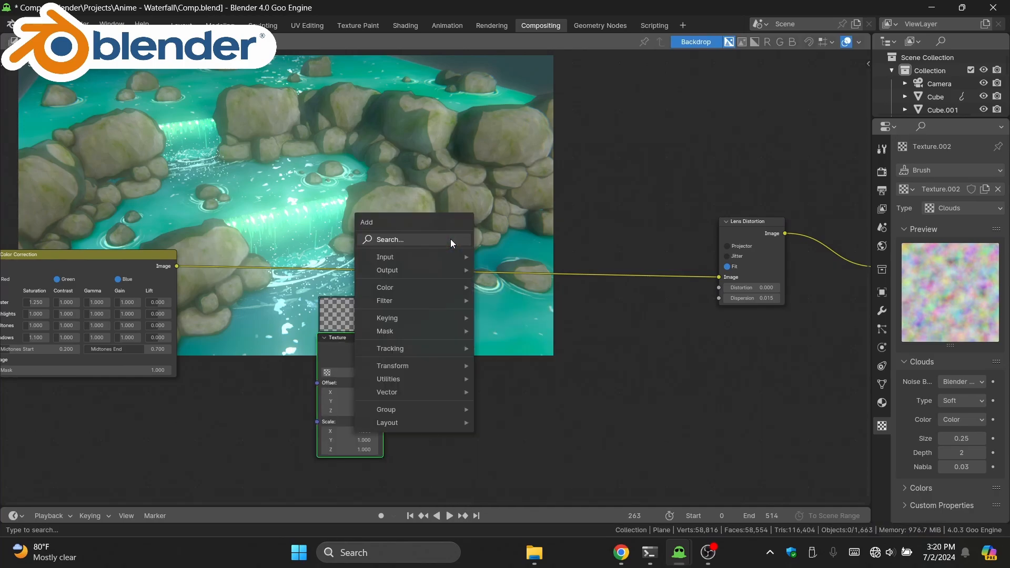
pyautogui.click(450, 239)
pyautogui.write('mix c')
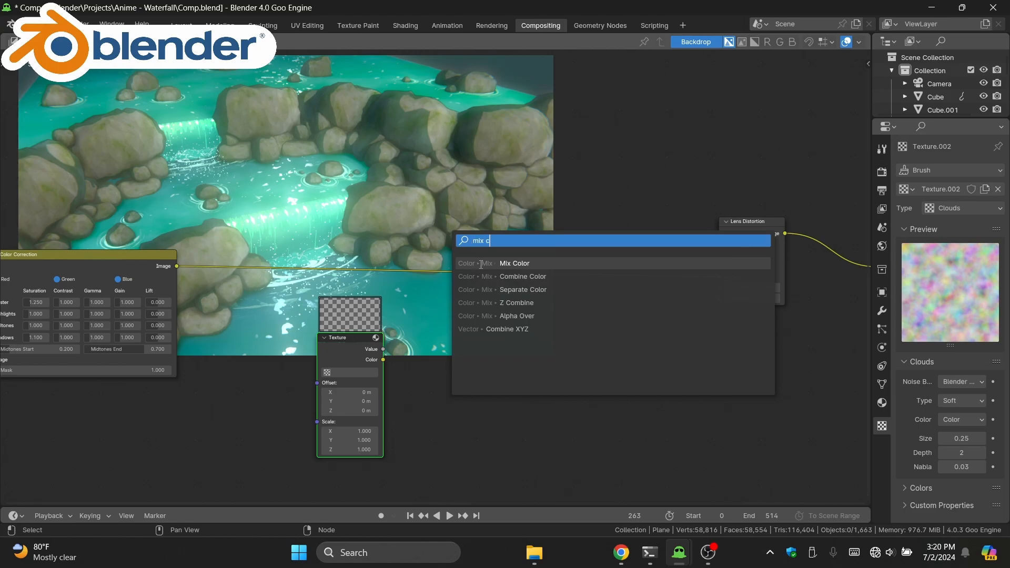
pyautogui.press('Return')
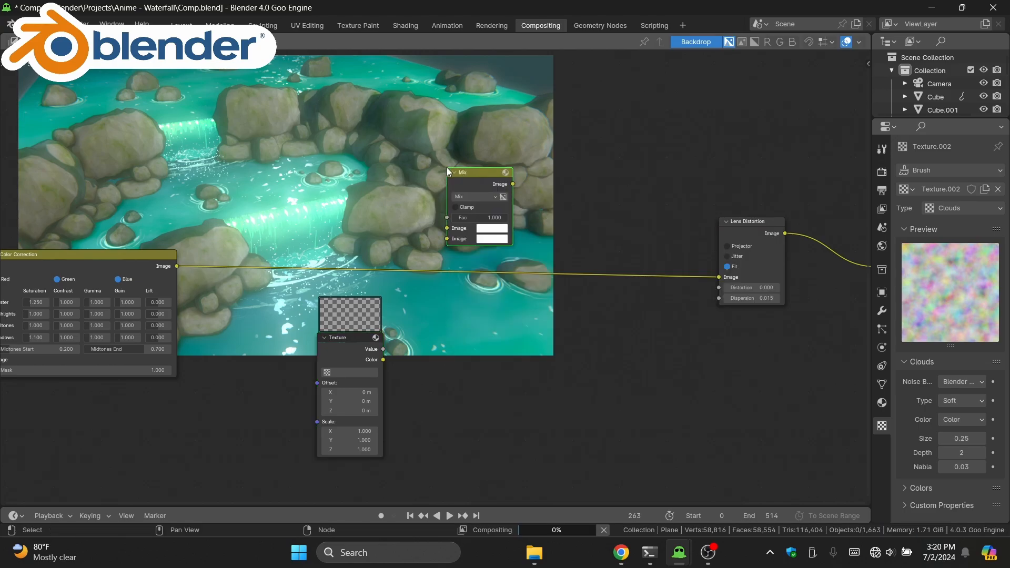
pyautogui.click(447, 167)
pyautogui.scroll(1, 474, 174)
pyautogui.click(495, 175)
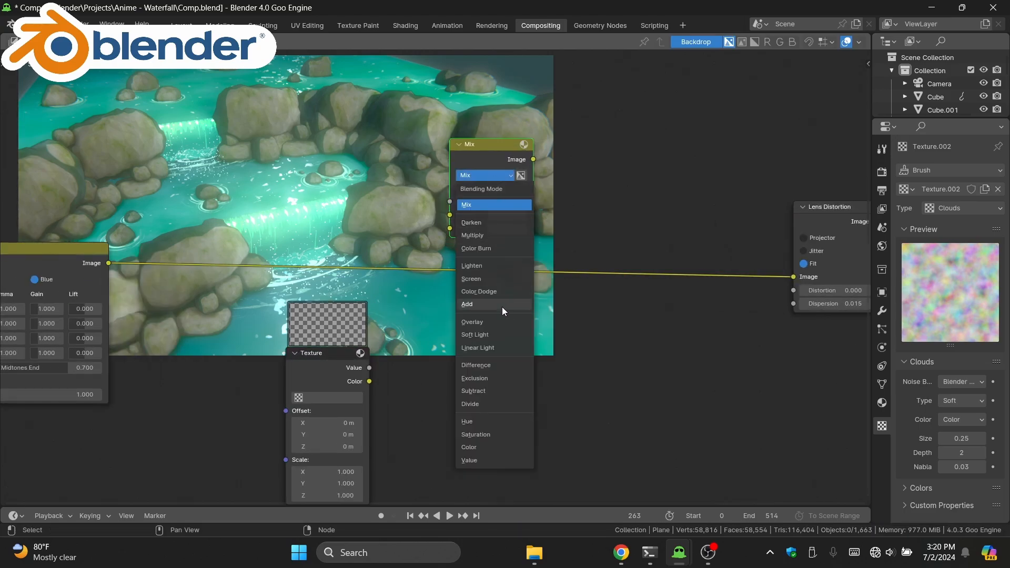
pyautogui.click(498, 320)
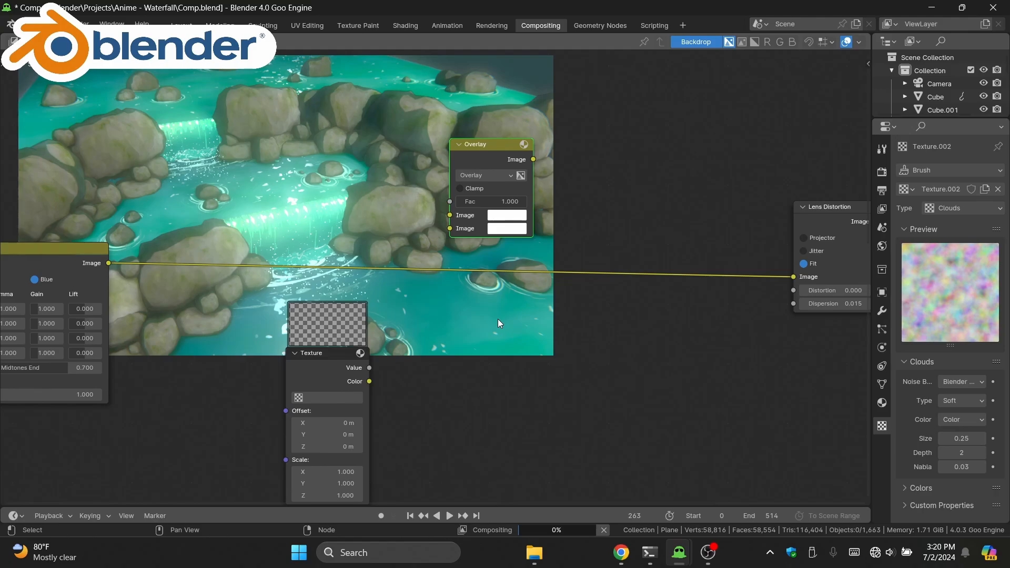
# Step: Unlink the current texture from the brush in the texture properties
pyautogui.click(998, 189)
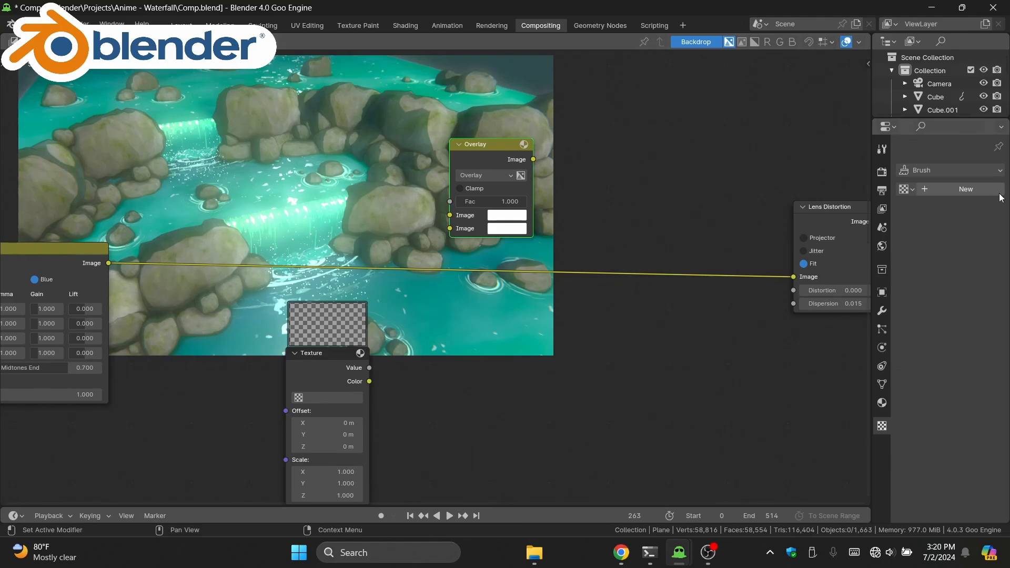
# Step: Wire Color Correction's Image and the Texture node's Color into the Overlay node's two Image inputs, and Overlay's output into Lens Distortion
pyautogui.moveTo(652, 352); pyautogui.dragTo(641, 335, button='middle')
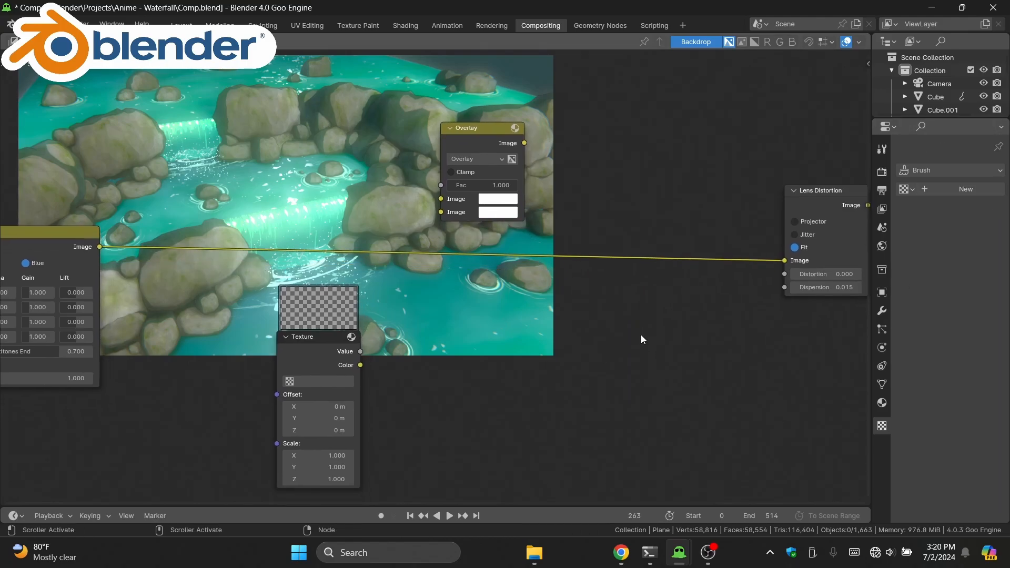
pyautogui.moveTo(449, 337); pyautogui.dragTo(475, 340, button='middle')
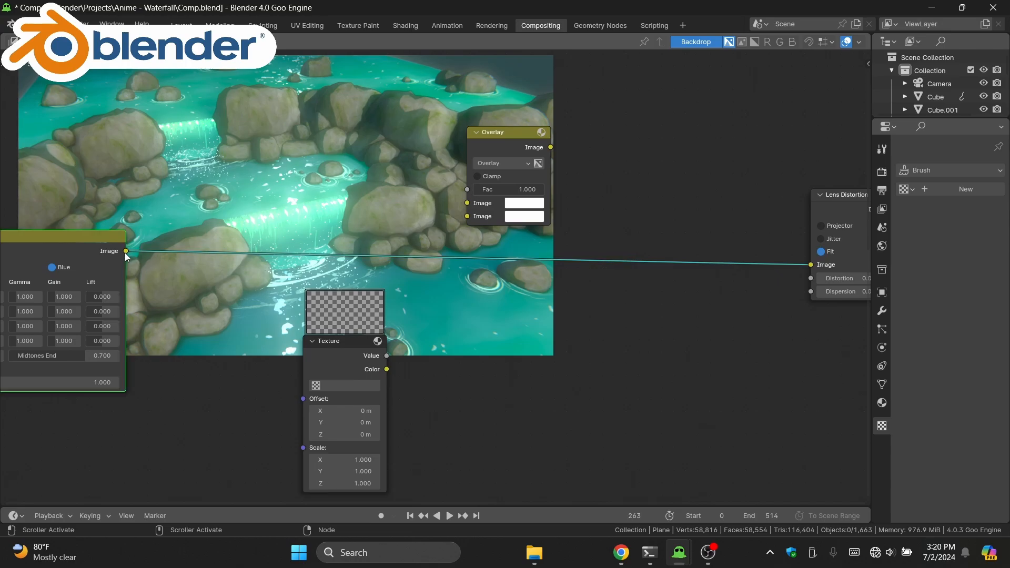
pyautogui.moveTo(126, 251); pyautogui.dragTo(465, 208)
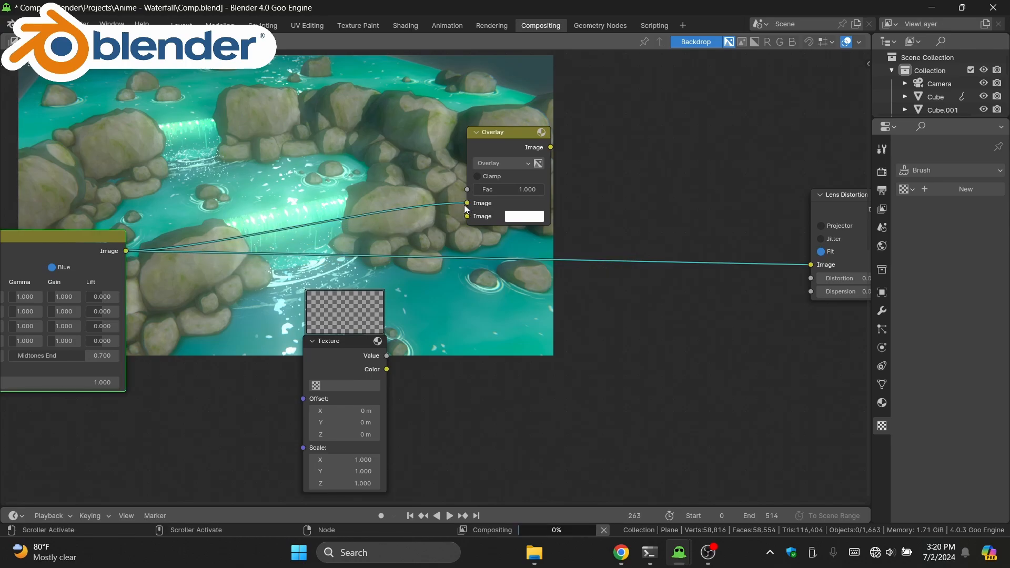
pyautogui.moveTo(387, 369); pyautogui.dragTo(482, 215)
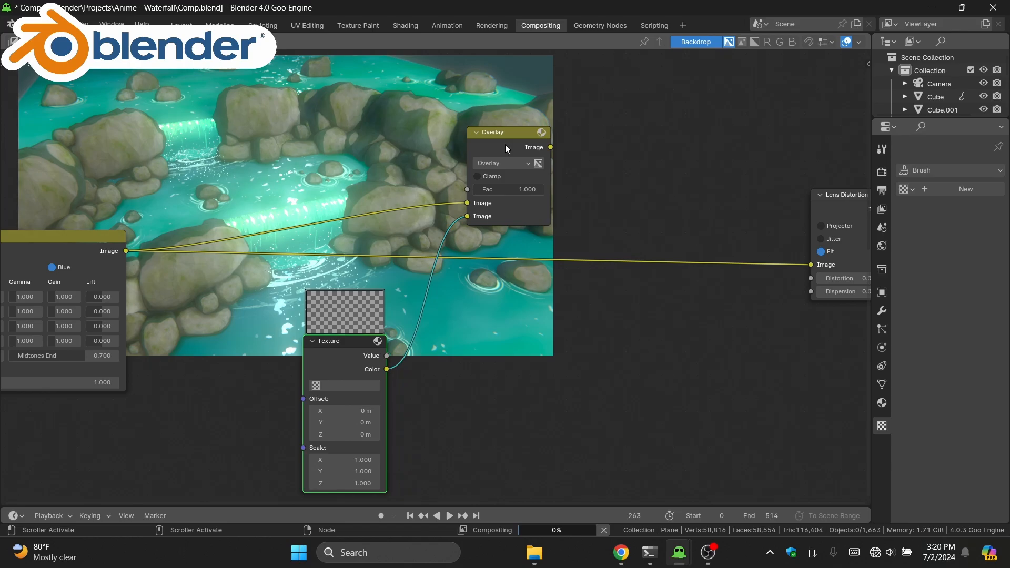
pyautogui.moveTo(515, 157); pyautogui.dragTo(505, 200)
pyautogui.moveTo(553, 194); pyautogui.dragTo(335, 230, button='middle')
pyautogui.moveTo(321, 228); pyautogui.dragTo(591, 300)
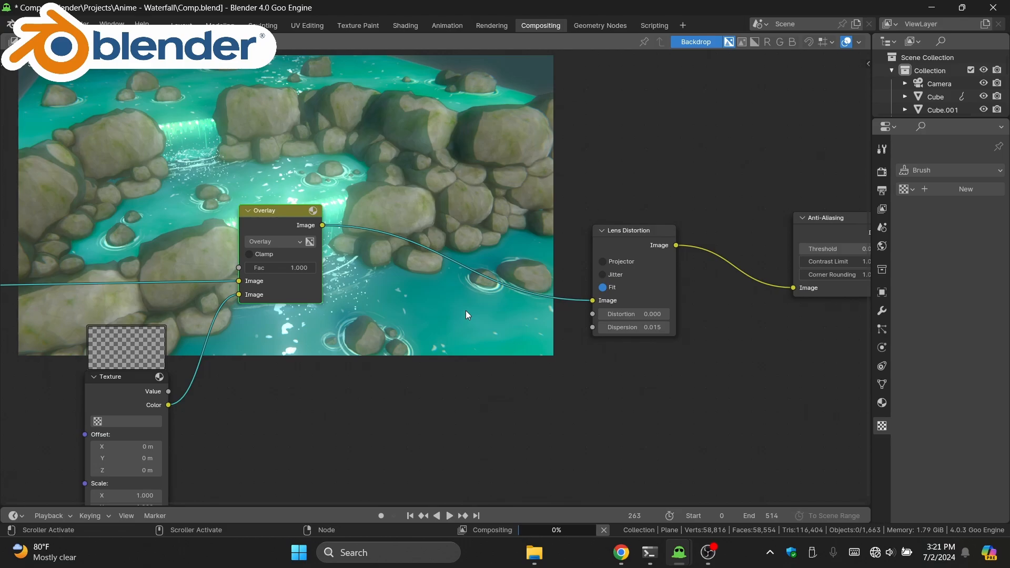
pyautogui.moveTo(393, 311); pyautogui.dragTo(595, 235, button='middle')
pyautogui.moveTo(357, 314); pyautogui.dragTo(341, 316)
pyautogui.click(438, 318)
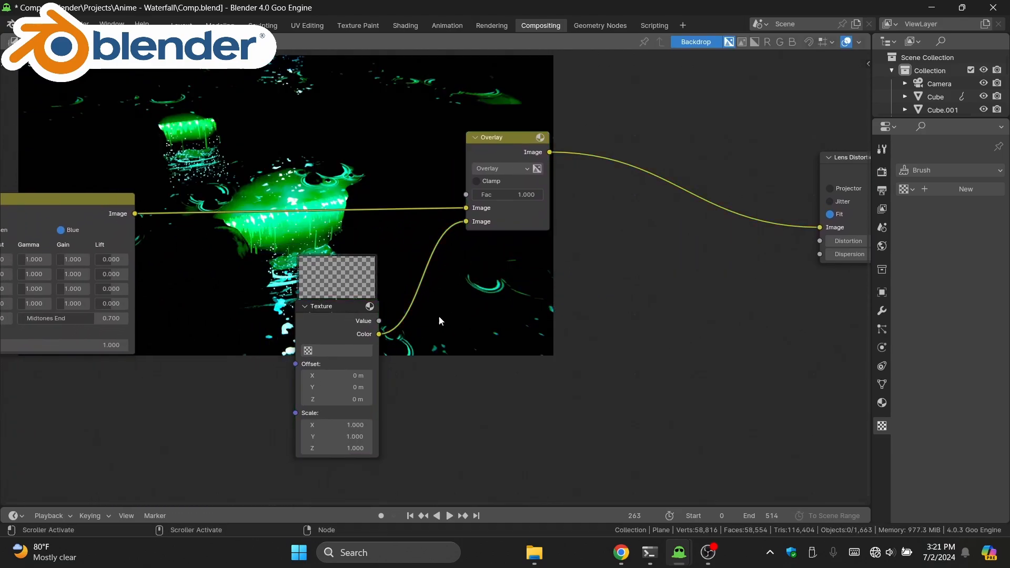
# Step: Create a new brush texture of type Clouds with its Color option set to Color
pyautogui.moveTo(439, 317); pyautogui.dragTo(445, 319, button='middle')
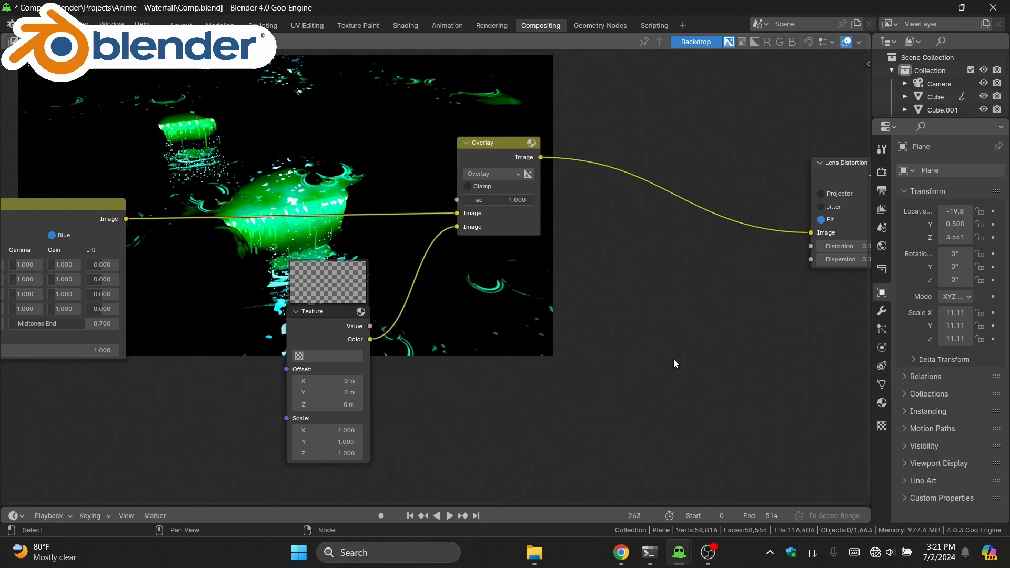
pyautogui.click(883, 426)
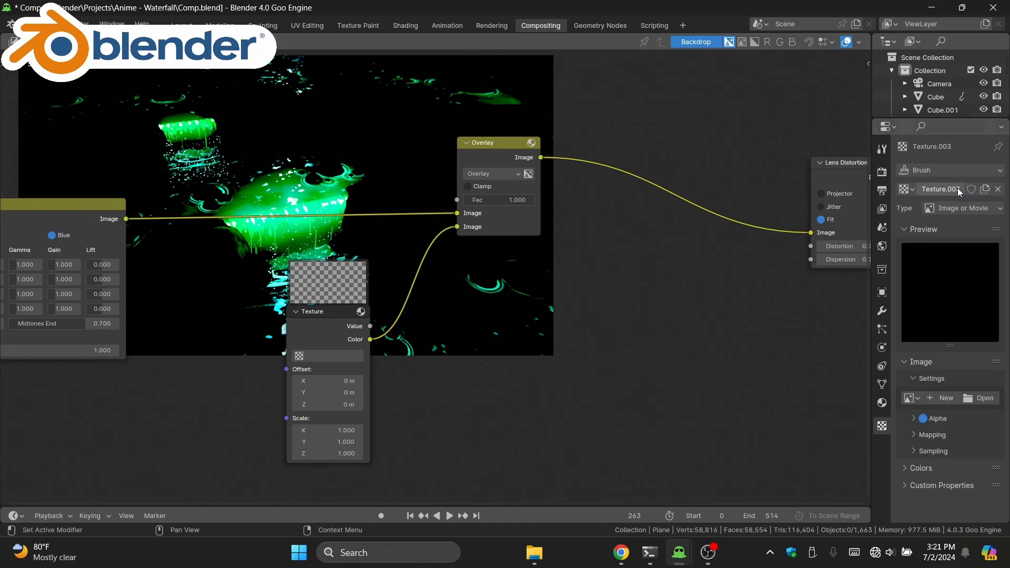
pyautogui.click(952, 210)
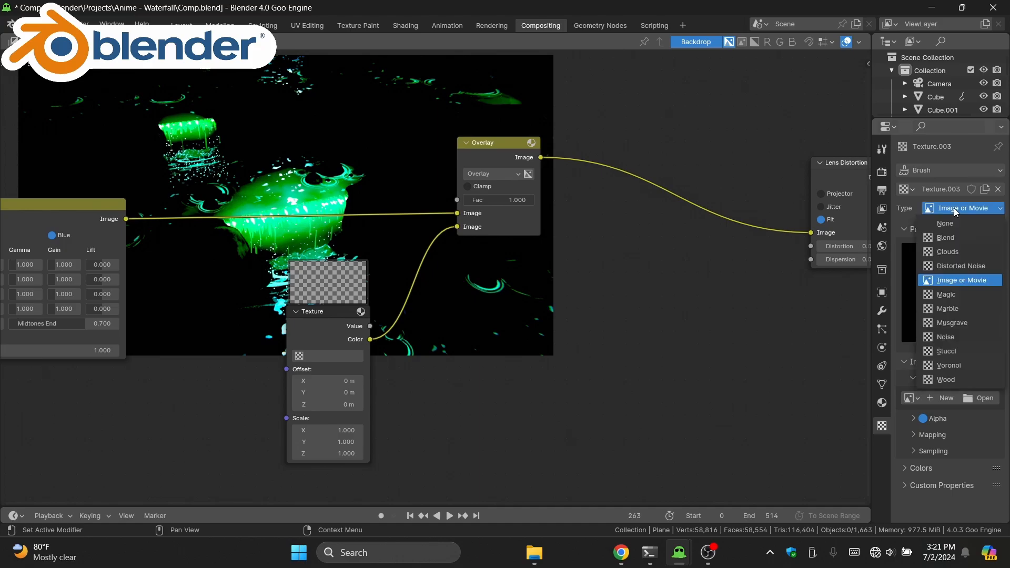
pyautogui.click(950, 251)
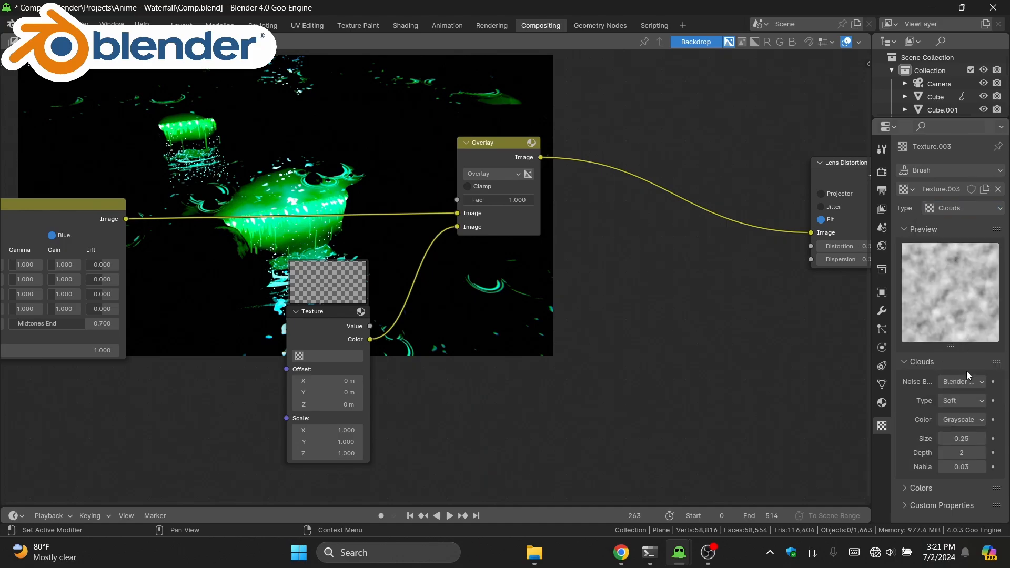
pyautogui.click(949, 421)
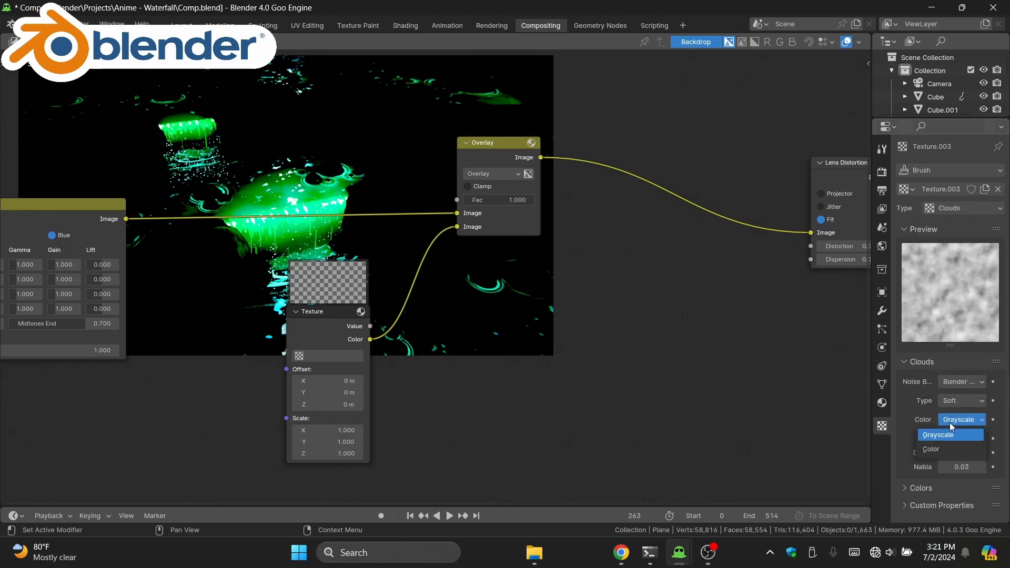
pyautogui.click(951, 450)
# Step: Assign the new Clouds texture, Texture.003, to the compositor's Texture node
pyautogui.scroll(1, 532, 369)
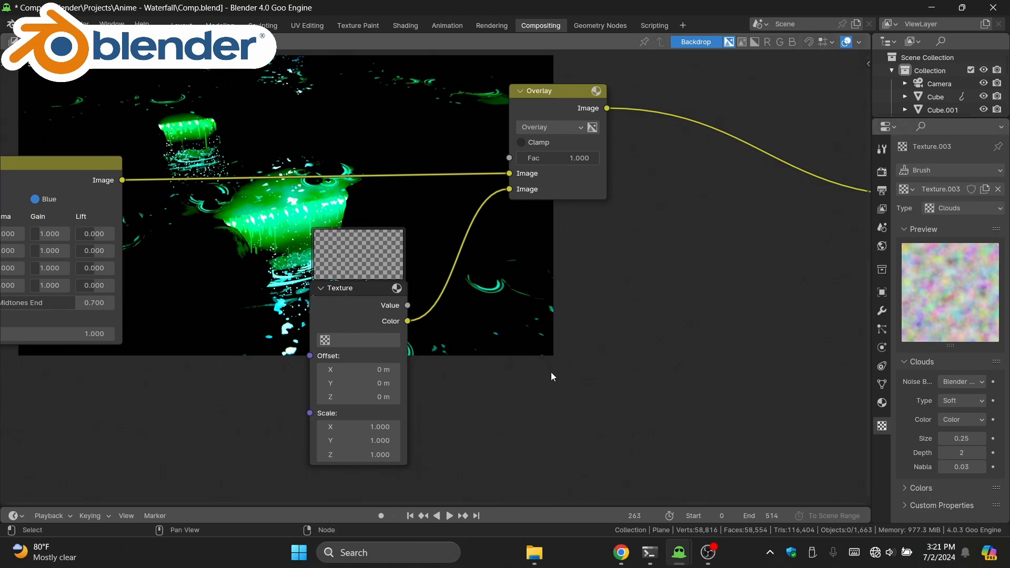
pyautogui.click(368, 340)
pyautogui.click(363, 403)
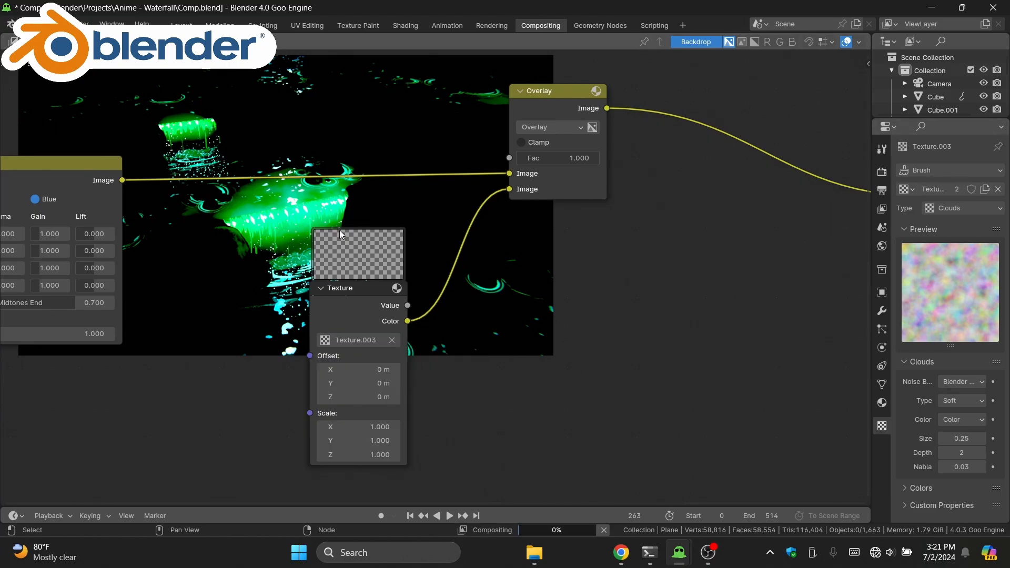
# Step: Try a Fac of 0.3 on the Overlay node
pyautogui.moveTo(355, 230); pyautogui.dragTo(364, 403, button='middle')
pyautogui.scroll(1, 364, 403)
pyautogui.click(628, 324)
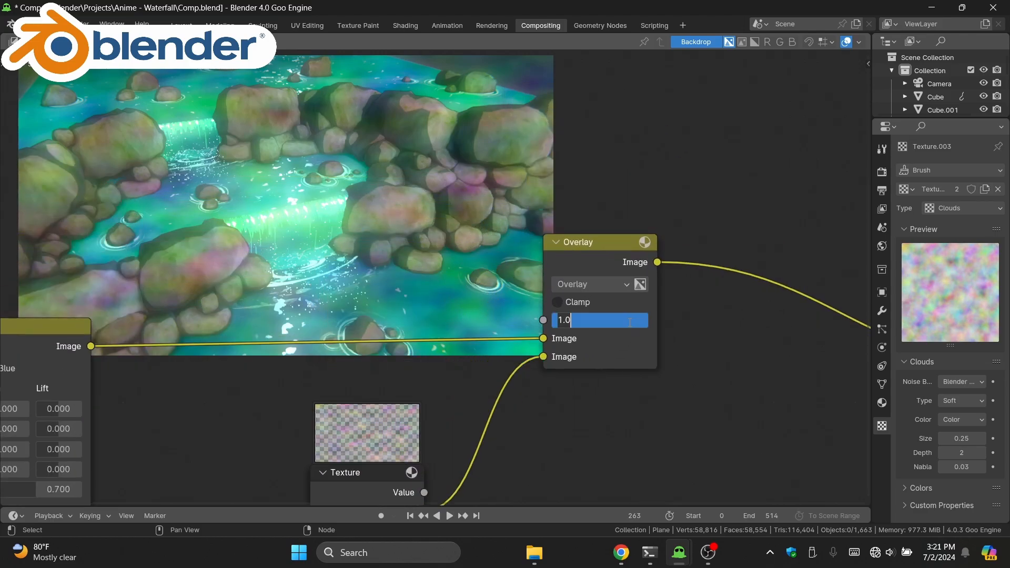
pyautogui.write('0.3')
pyautogui.press('Return')
# Step: Set the Overlay node's Fac to 0.2
pyautogui.scroll(1, 629, 322)
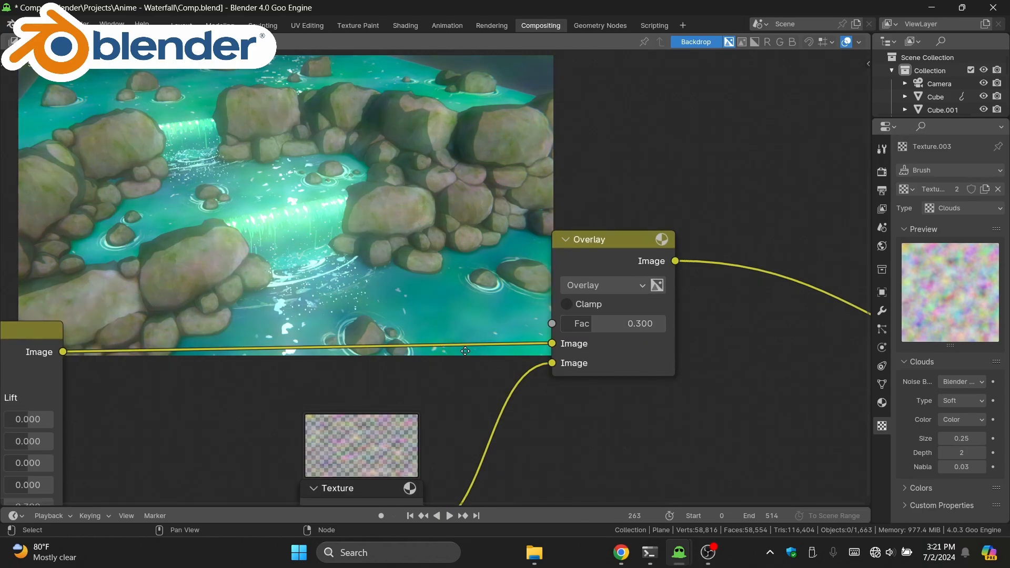
pyautogui.moveTo(633, 317); pyautogui.dragTo(639, 327, button='middle')
pyautogui.click(638, 328)
pyautogui.write('0.2')
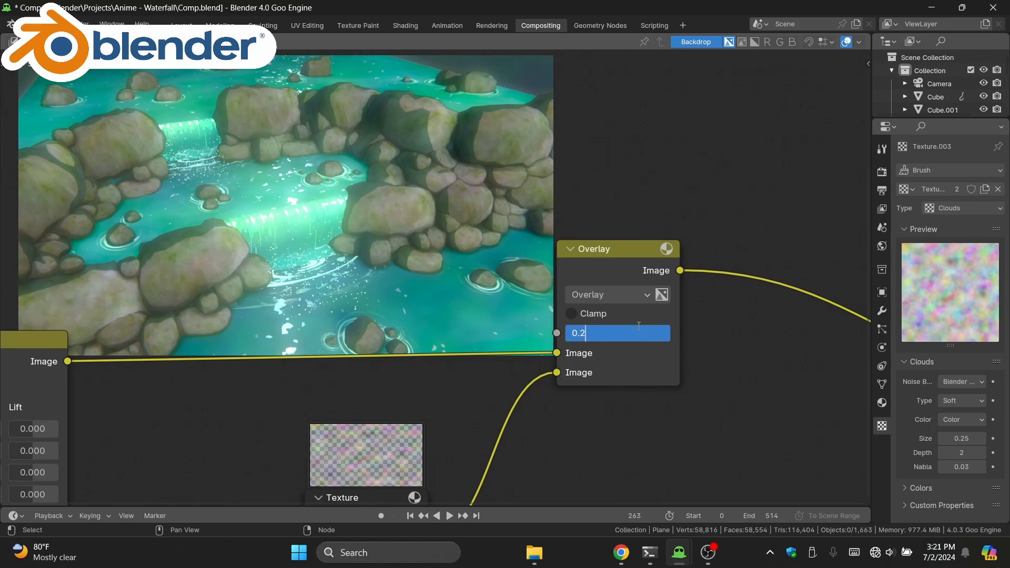
pyautogui.press('Return')
# Step: Move the Lens Distortion node and all nodes after it together farther from the Overlay node to make room
pyautogui.scroll(-14, 639, 326)
pyautogui.moveTo(718, 318); pyautogui.dragTo(348, 312, button='middle')
pyautogui.moveTo(404, 182); pyautogui.dragTo(700, 396)
pyautogui.press('g')
pyautogui.click(724, 401)
# Step: Add an Ellipse Mask node below the link between Overlay and Lens Distortion and preview it through the Viewer node
pyautogui.scroll(3, 543, 323)
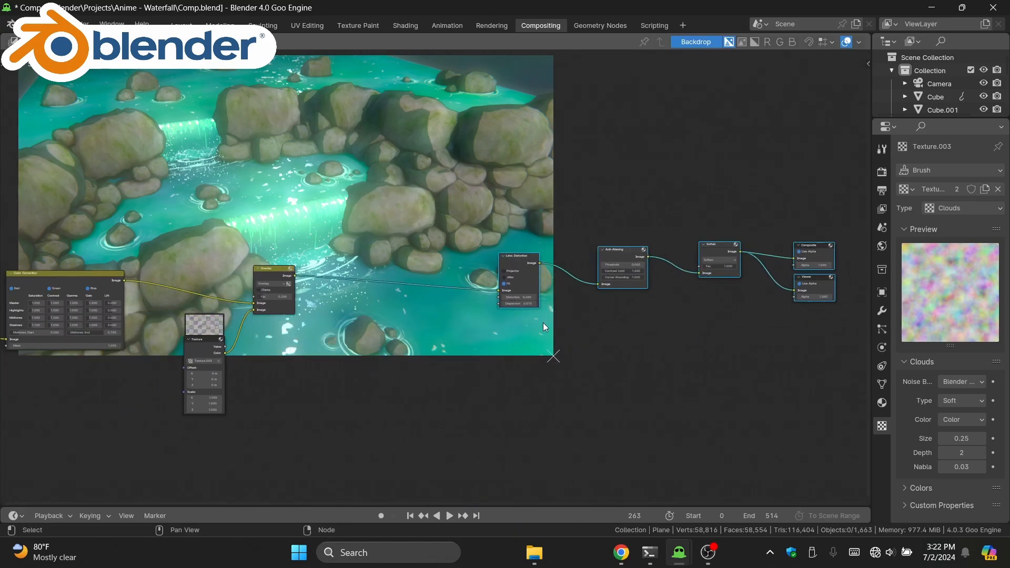
pyautogui.hotkey('shift', 'a')
pyautogui.write('elli')
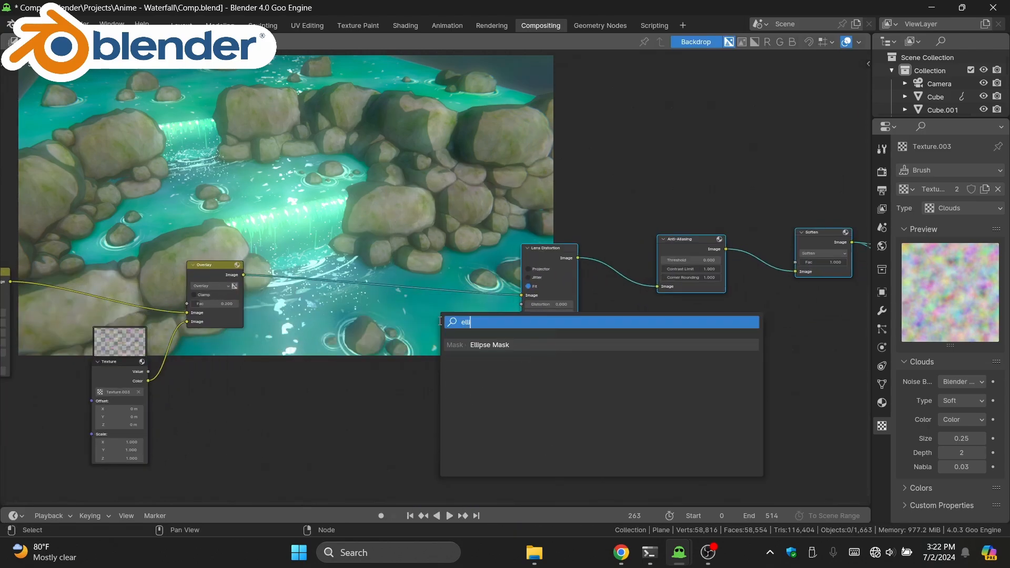
pyautogui.click(472, 345)
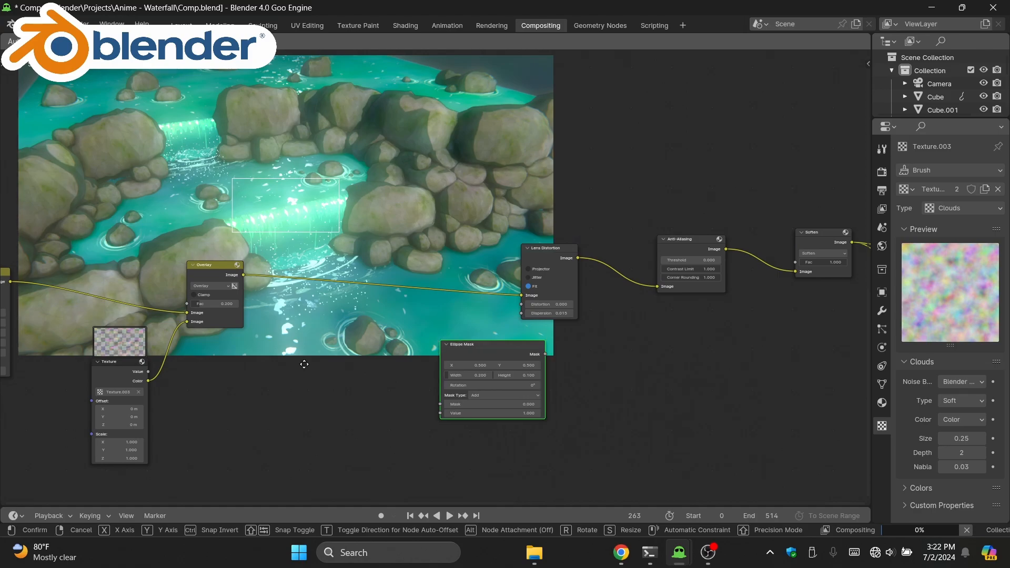
pyautogui.click(269, 374)
pyautogui.moveTo(329, 379); pyautogui.dragTo(331, 337, button='middle')
pyautogui.scroll(4, 331, 337)
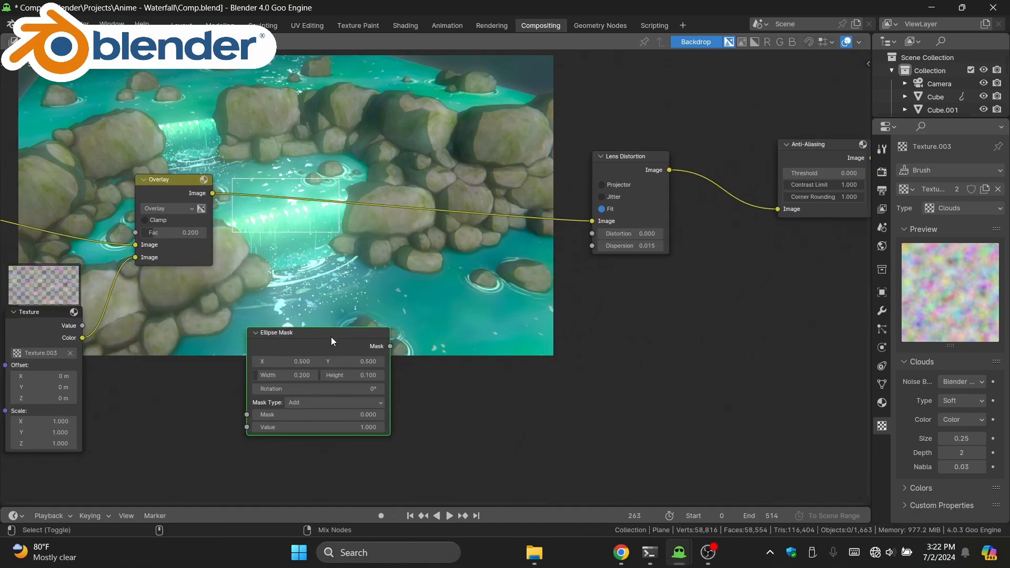
pyautogui.keyDown('ctrl'); pyautogui.keyDown('shift'); pyautogui.click(327, 341); pyautogui.keyUp('shift'); pyautogui.keyUp('ctrl')
# Step: Add a Blur node on the link from the Ellipse Mask node to the Viewer
pyautogui.scroll(2, 331, 337)
pyautogui.hotkey('shift', 'a')
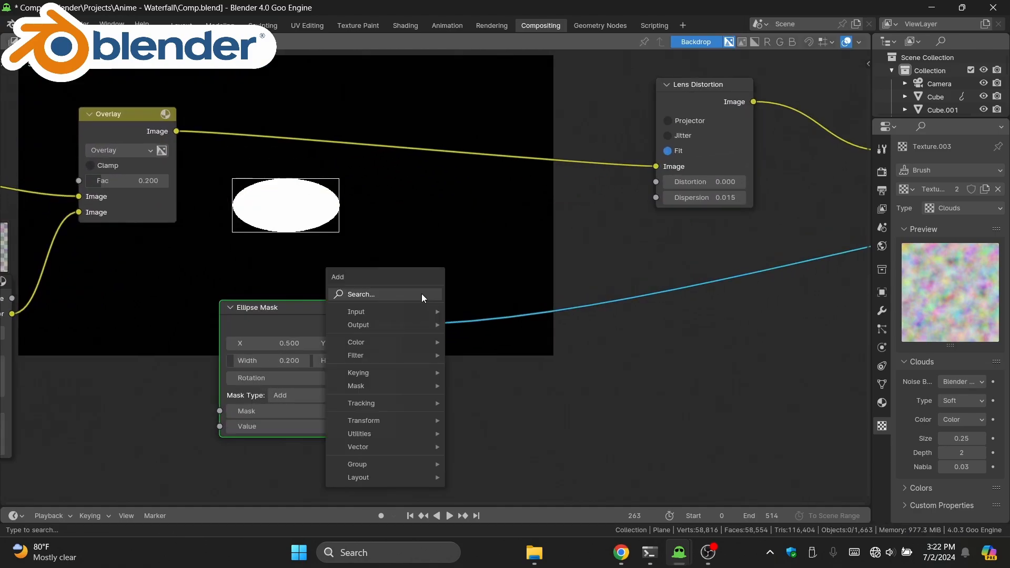
pyautogui.write('blu')
pyautogui.press('Return')
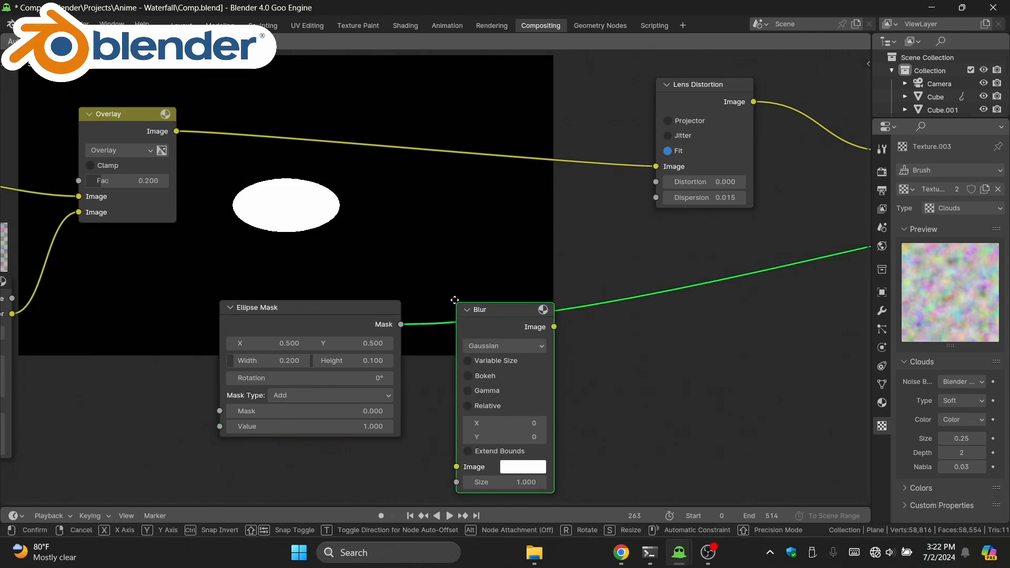
pyautogui.click(501, 358)
# Step: Try a blur size of 300 in both X and Y on the Blur node
pyautogui.moveTo(501, 358); pyautogui.dragTo(499, 316, button='middle')
pyautogui.scroll(1, 500, 316)
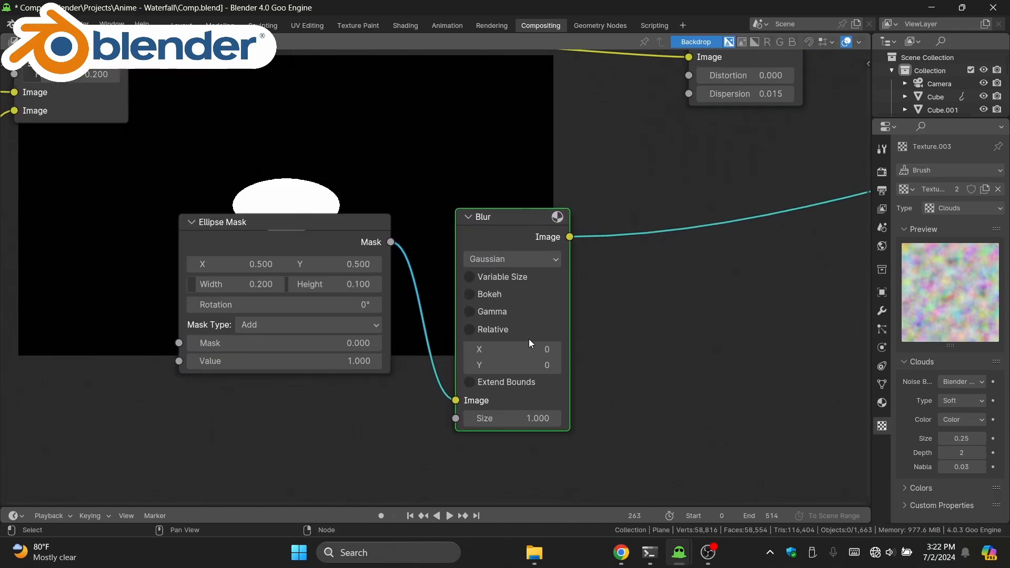
pyautogui.click(518, 349)
pyautogui.write('300')
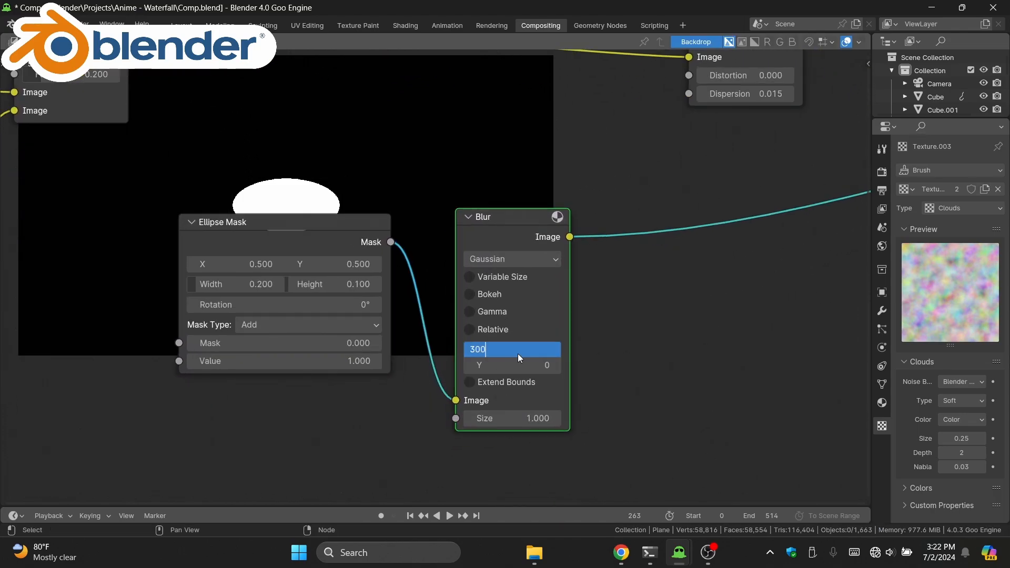
pyautogui.press('Return')
pyautogui.click(518, 366)
pyautogui.write('300')
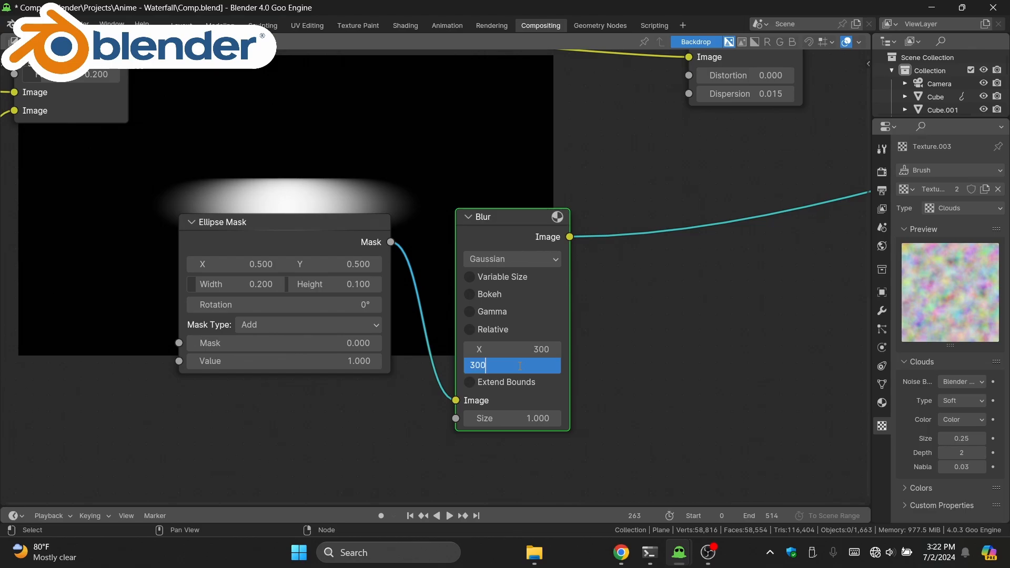
pyautogui.press('Return')
# Step: Preview the Ellipse Mask through the Viewer and enlarge it to a width of about 1.013 and a height of about 0.593
pyautogui.moveTo(480, 345); pyautogui.dragTo(590, 409, button='middle')
pyautogui.keyDown('ctrl'); pyautogui.keyDown('shift'); pyautogui.click(390, 302); pyautogui.keyUp('shift'); pyautogui.keyUp('ctrl')
pyautogui.moveTo(374, 315); pyautogui.dragTo(348, 270, button='middle')
pyautogui.scroll(2, 342, 279)
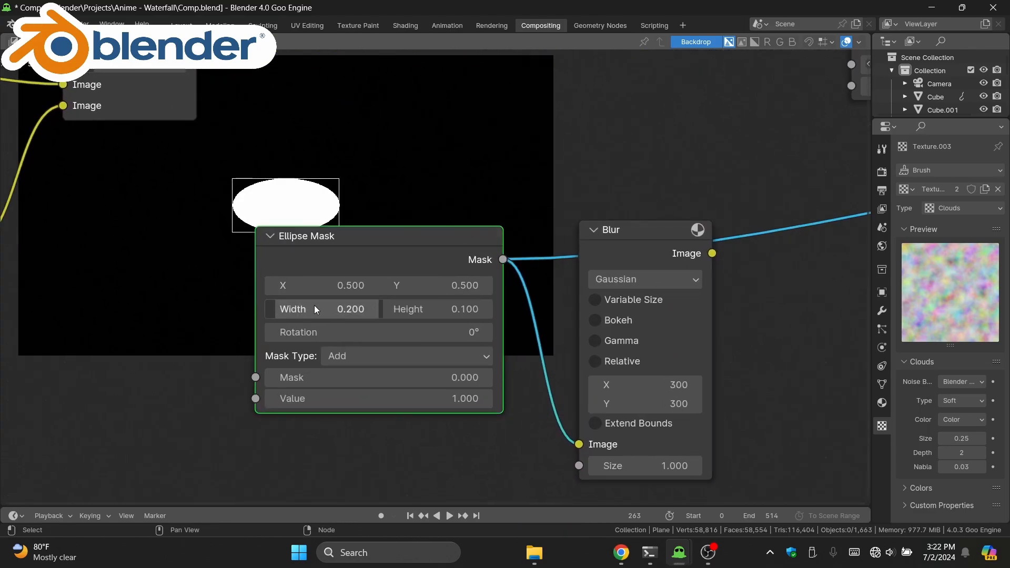
pyautogui.moveTo(314, 307); pyautogui.dragTo(453, 308)
pyautogui.click(421, 309)
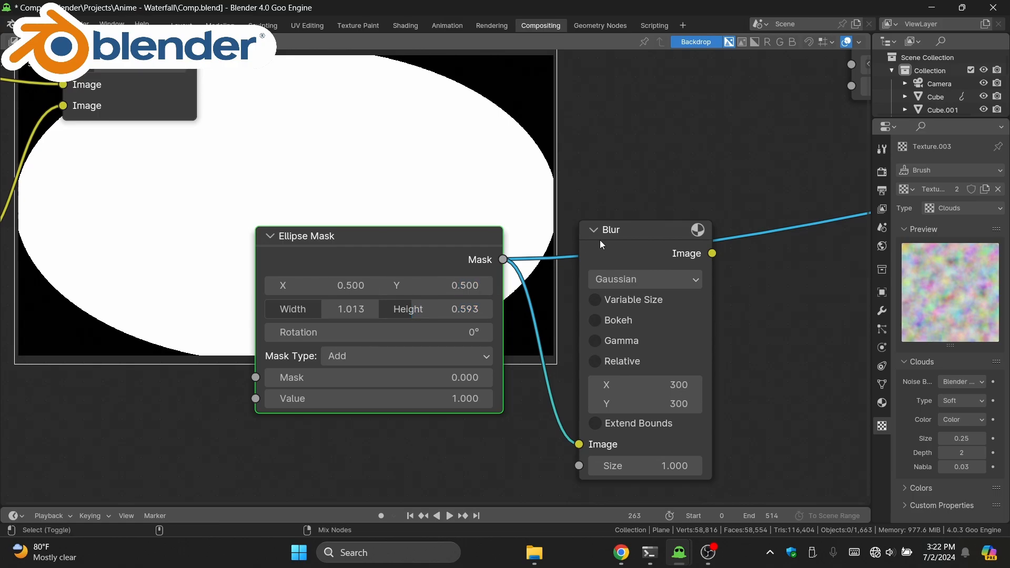
# Step: Preview the Blur node's output and move the Ellipse Mask and Blur nodes together closer to the Texture node
pyautogui.keyDown('ctrl'); pyautogui.keyDown('shift'); pyautogui.click(639, 238); pyautogui.keyUp('shift'); pyautogui.keyUp('ctrl')
pyautogui.scroll(-2, 615, 241)
pyautogui.scroll(1, 505, 292)
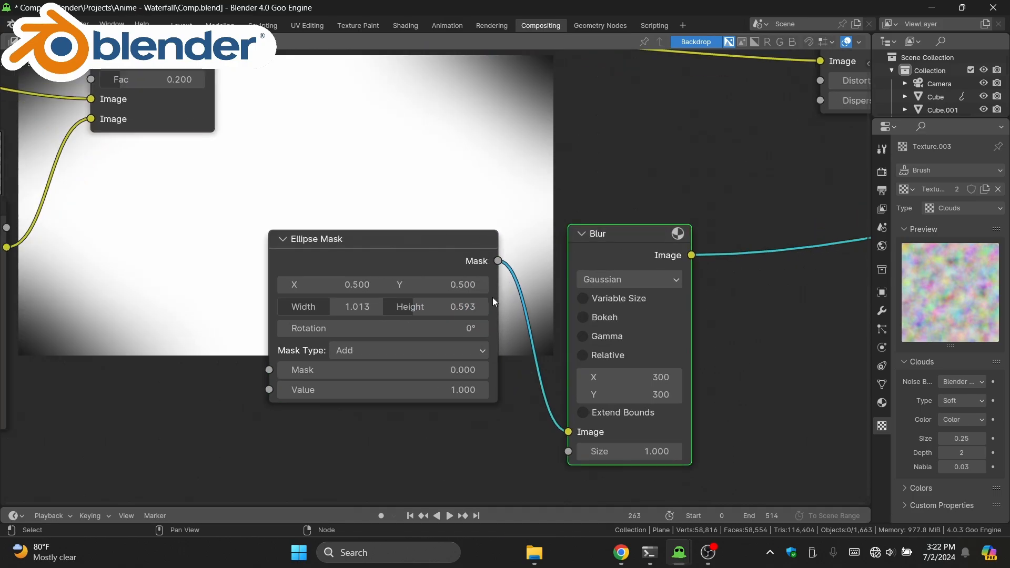
pyautogui.moveTo(323, 210); pyautogui.dragTo(651, 376)
pyautogui.press('g')
pyautogui.click(297, 317)
pyautogui.moveTo(331, 296); pyautogui.dragTo(394, 195, button='middle')
pyautogui.click(595, 394)
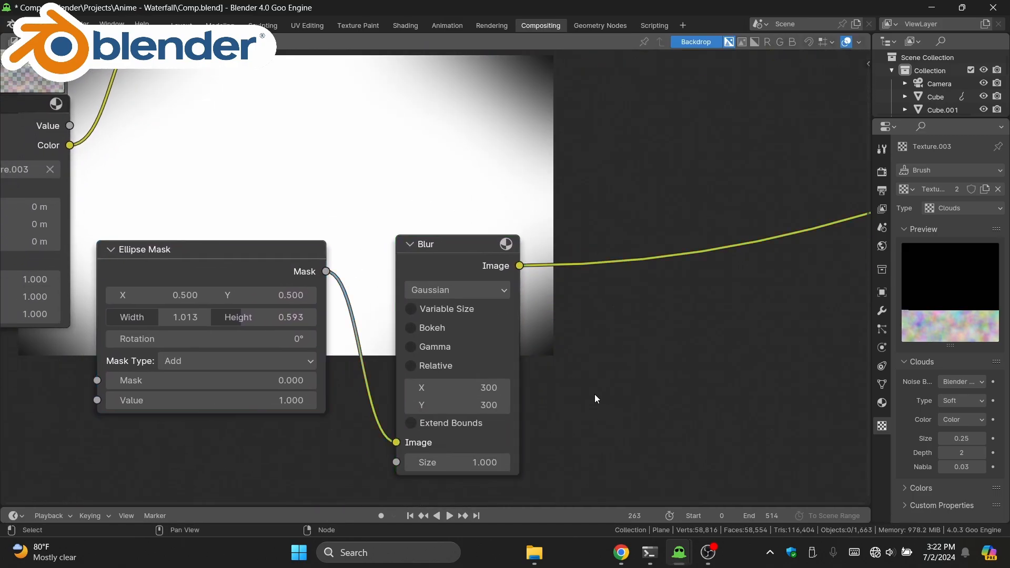
# Step: Set the Blur node's X and Y size to 500
pyautogui.moveTo(595, 394); pyautogui.dragTo(441, 272, button='middle')
pyautogui.scroll(4, 414, 290)
pyautogui.click(279, 263)
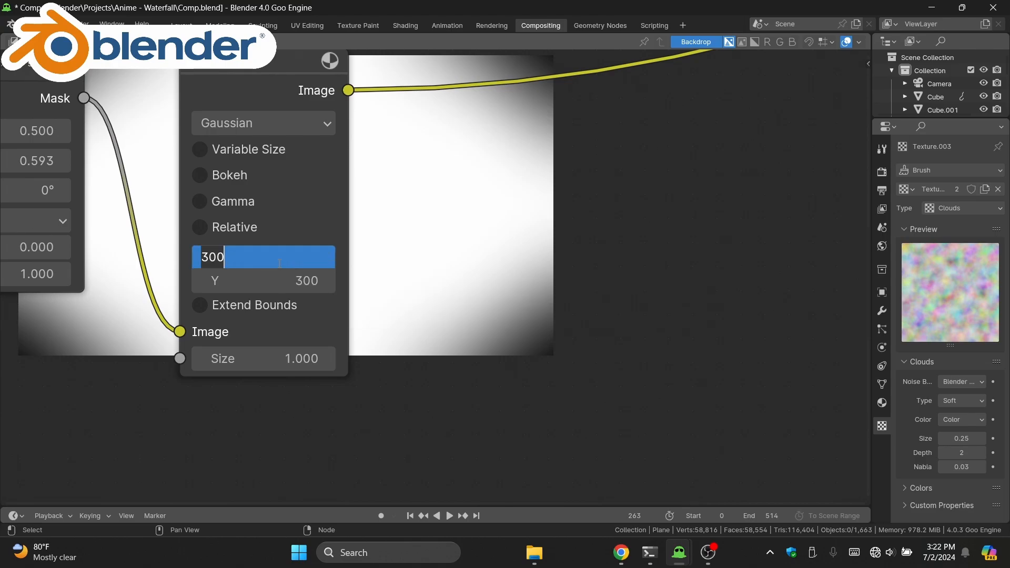
pyautogui.write('500')
pyautogui.press('Return')
pyautogui.click(285, 283)
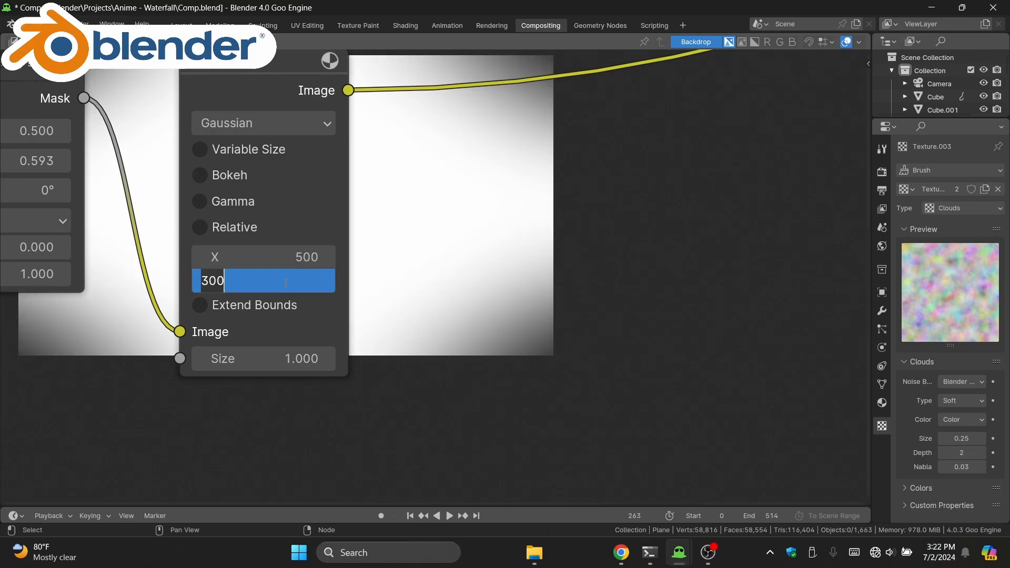
pyautogui.write('500')
pyautogui.press('Return')
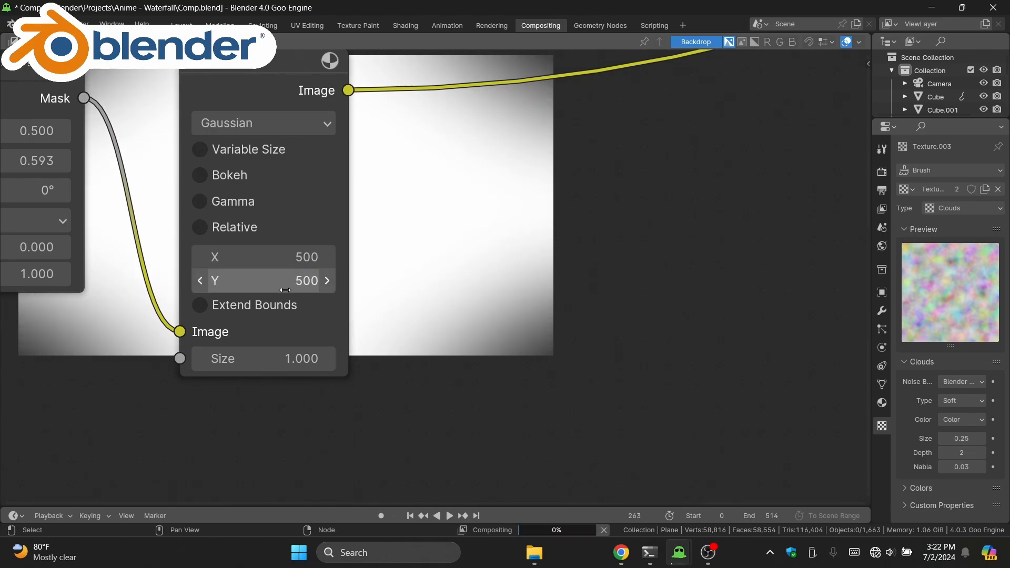
# Step: Arrange the Ellipse Mask node below the Texture node, with the Blur node beside it
pyautogui.moveTo(333, 347); pyautogui.dragTo(590, 484, button='middle')
pyautogui.scroll(-5, 590, 484)
pyautogui.moveTo(479, 158); pyautogui.dragTo(423, 277, button='middle')
pyautogui.scroll(-9, 422, 278)
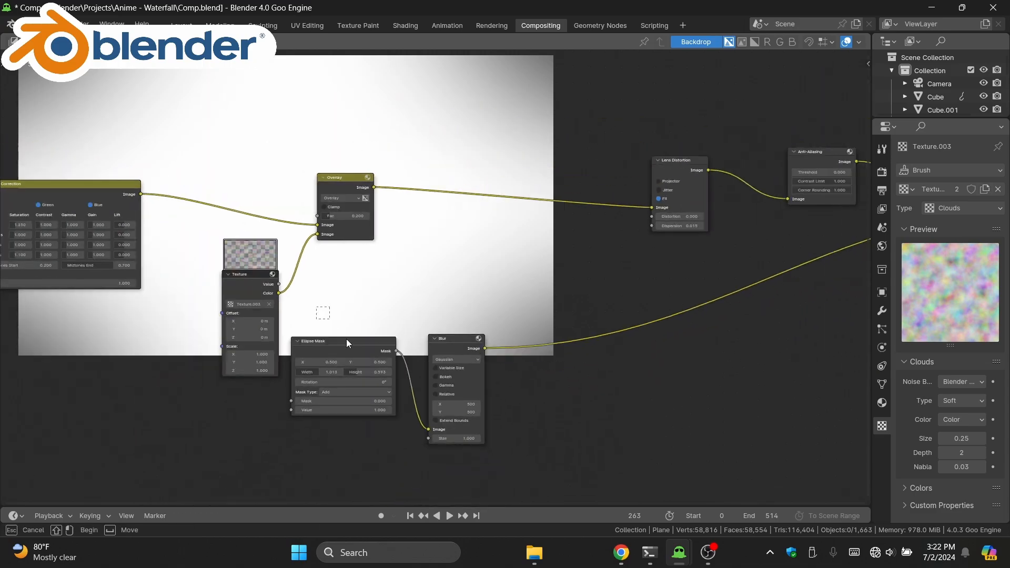
pyautogui.click(346, 338)
pyautogui.moveTo(416, 385); pyautogui.dragTo(482, 327, button='middle')
pyautogui.press('g')
pyautogui.click(391, 383)
pyautogui.click(544, 332)
pyautogui.moveTo(544, 332); pyautogui.dragTo(490, 367)
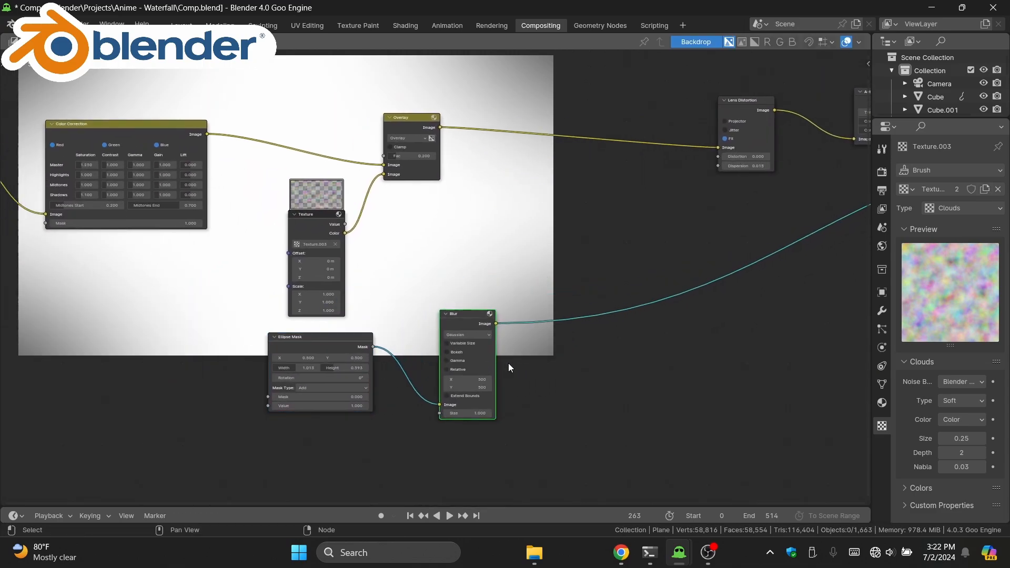
pyautogui.click(509, 361)
# Step: Duplicate the Overlay node onto the link between Overlay and Lens Distortion and change the copy's blend mode to Multiply
pyautogui.moveTo(515, 330); pyautogui.dragTo(490, 378, button='middle')
pyautogui.scroll(5, 475, 311)
pyautogui.moveTo(475, 311); pyautogui.dragTo(458, 409, button='middle')
pyautogui.click(327, 208)
pyautogui.moveTo(327, 210)
pyautogui.mouseDown(button='middle')
pyautogui.moveTo(297, 211)
pyautogui.moveTo(310, 211)
pyautogui.mouseUp(button='middle')
pyautogui.hotkey('shift', 'd')
pyautogui.click(505, 228)
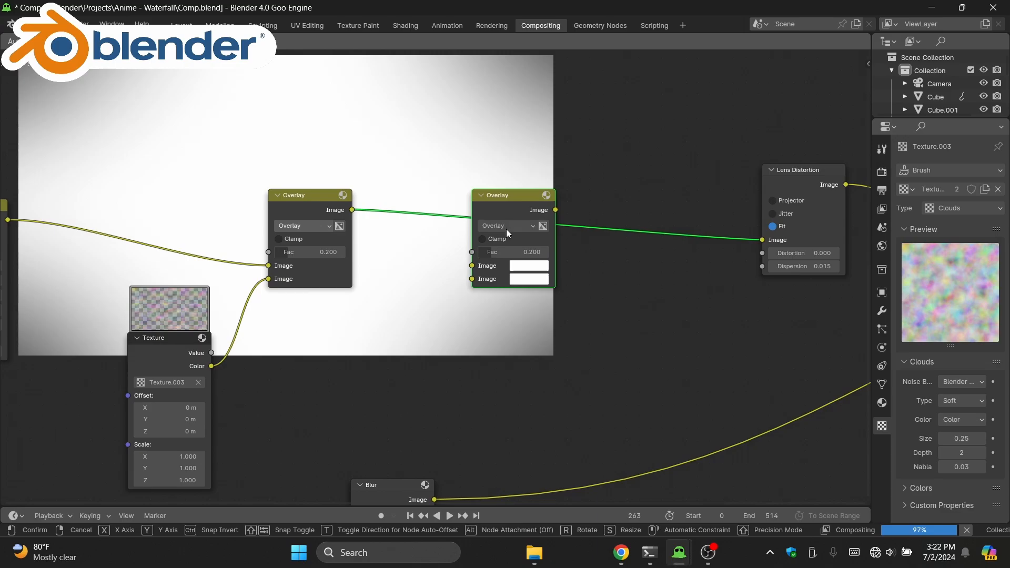
pyautogui.click(506, 226)
pyautogui.click(494, 286)
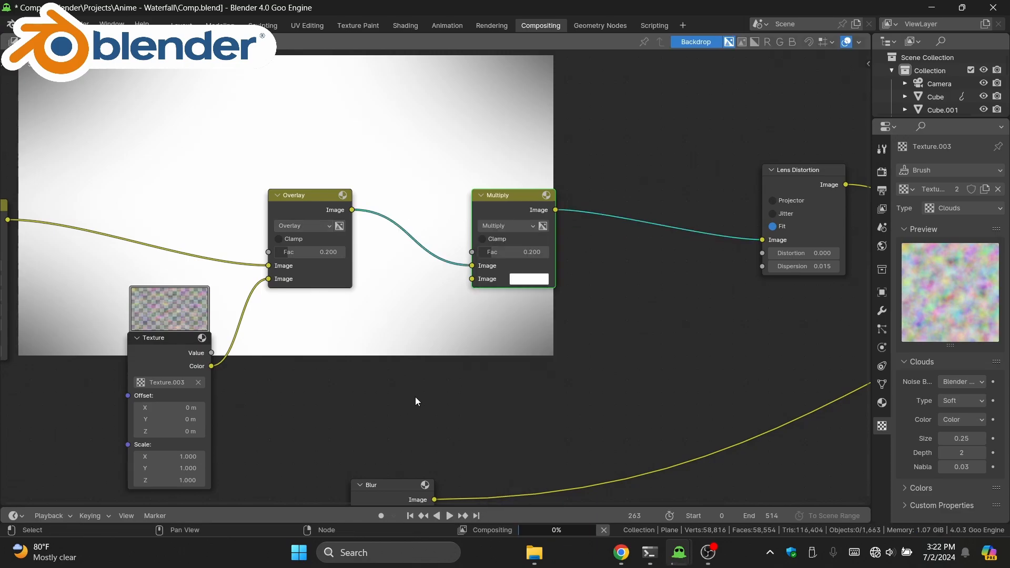
# Step: Connect the Blur output to the Multiply node's second Image input and preview the Soften node's output through the Viewer
pyautogui.keyDown('shift'); pyautogui.scroll(-3, 421, 399); pyautogui.keyUp('shift')
pyautogui.moveTo(440, 438); pyautogui.dragTo(476, 219)
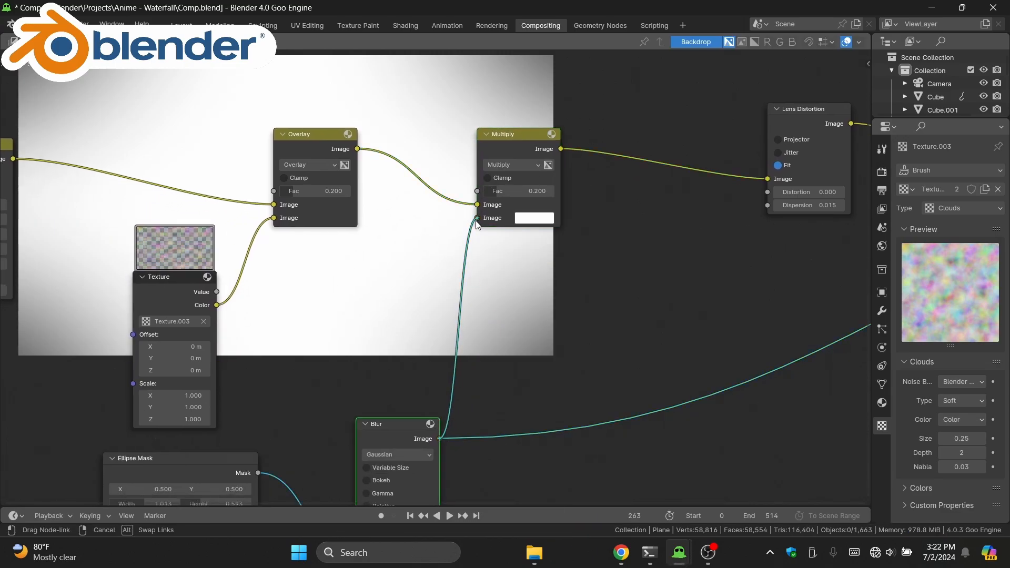
pyautogui.scroll(-2, 669, 298)
pyautogui.moveTo(668, 299); pyautogui.dragTo(371, 401, button='middle')
pyautogui.scroll(-3, 371, 402)
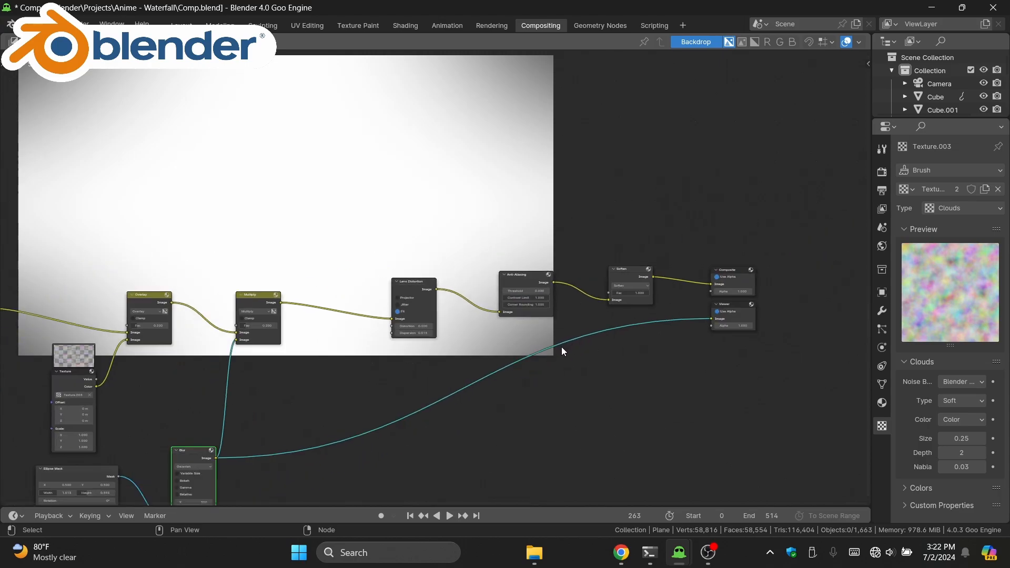
pyautogui.keyDown('ctrl'); pyautogui.keyDown('shift'); pyautogui.click(627, 275); pyautogui.keyUp('shift'); pyautogui.keyUp('ctrl')
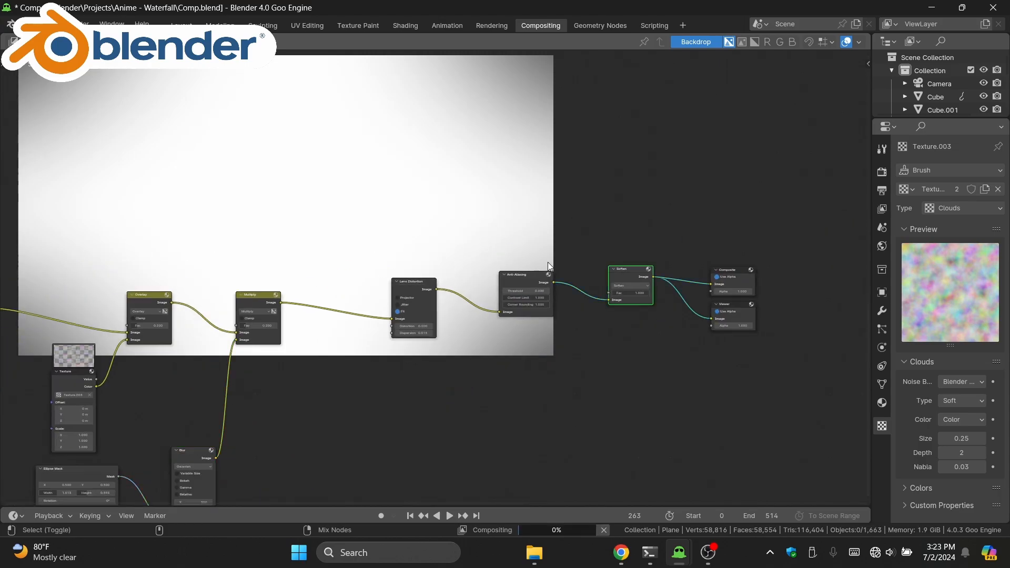
# Step: Try a Fac of 0.48 on the Multiply node
pyautogui.scroll(6, 318, 288)
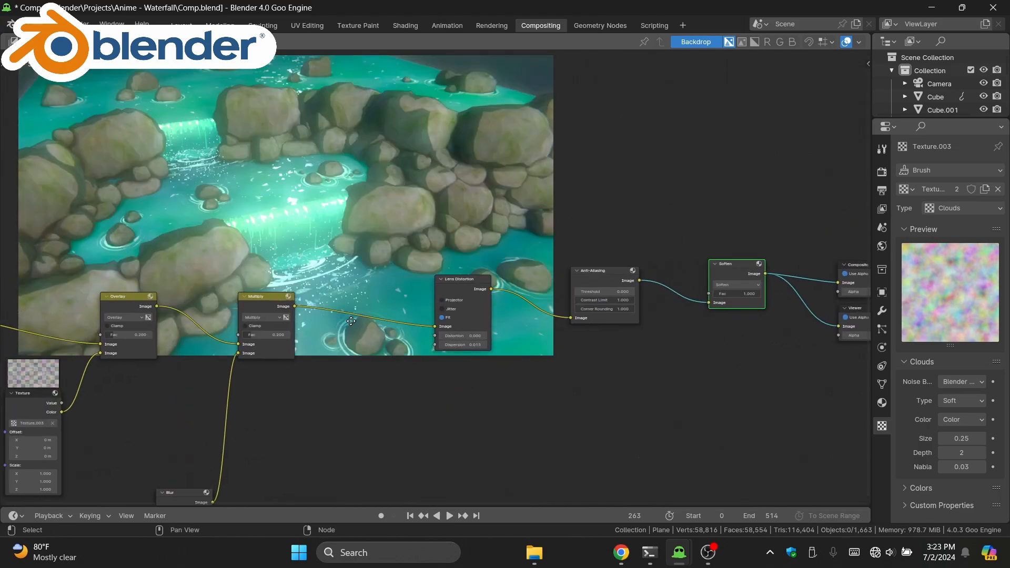
pyautogui.click(494, 461)
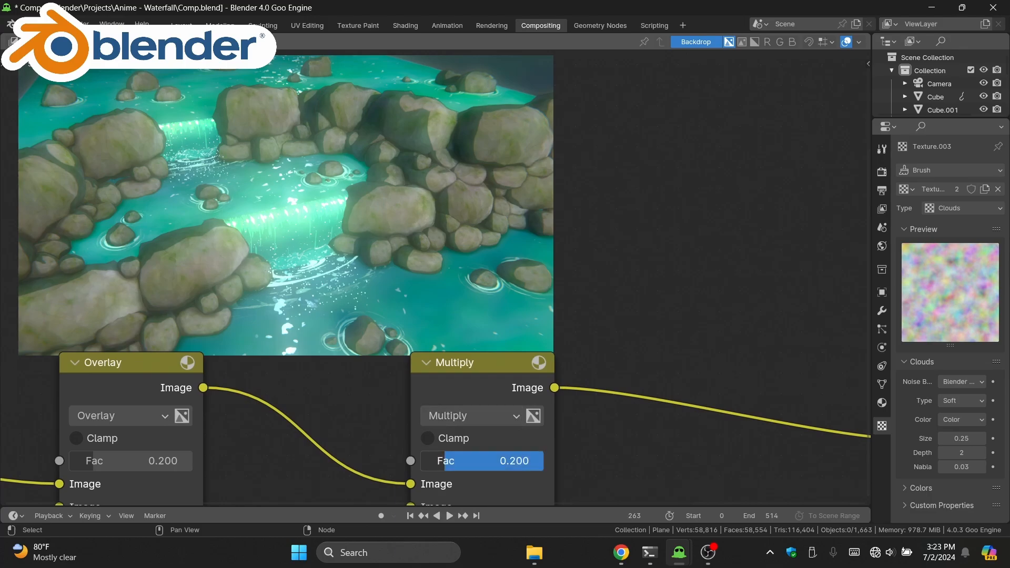
pyautogui.moveTo(494, 461); pyautogui.dragTo(528, 461)
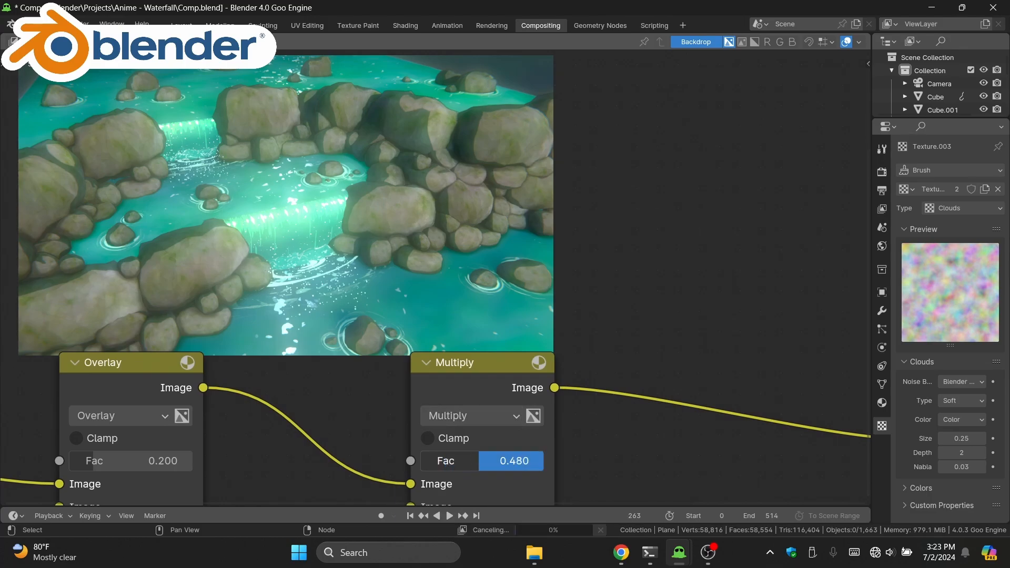
# Step: Set the Multiply node's Fac to 0.3
pyautogui.moveTo(495, 461); pyautogui.dragTo(518, 490, button='middle')
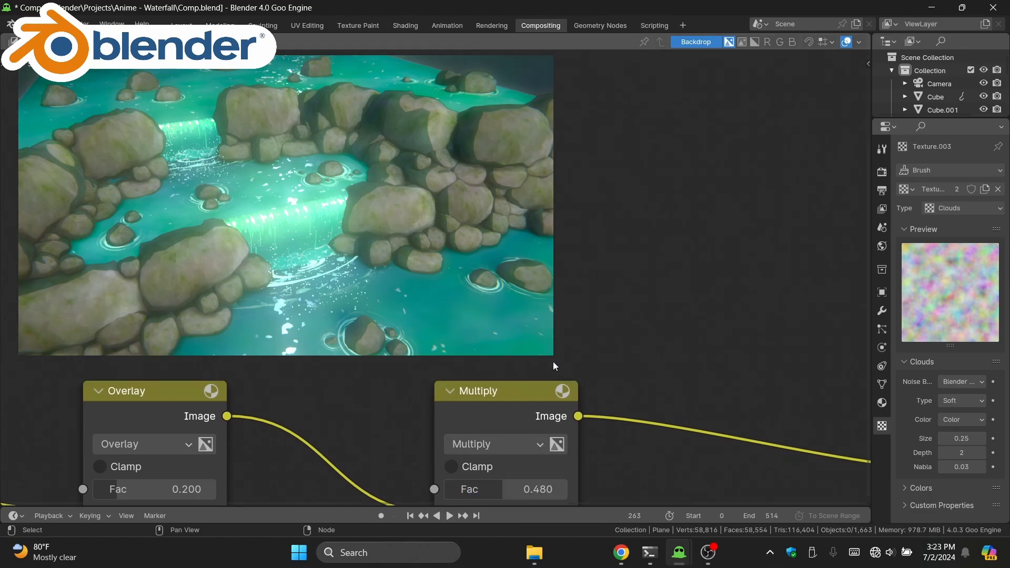
pyautogui.moveTo(554, 362); pyautogui.dragTo(557, 315, button='middle')
pyautogui.click(529, 422)
pyautogui.write('.3')
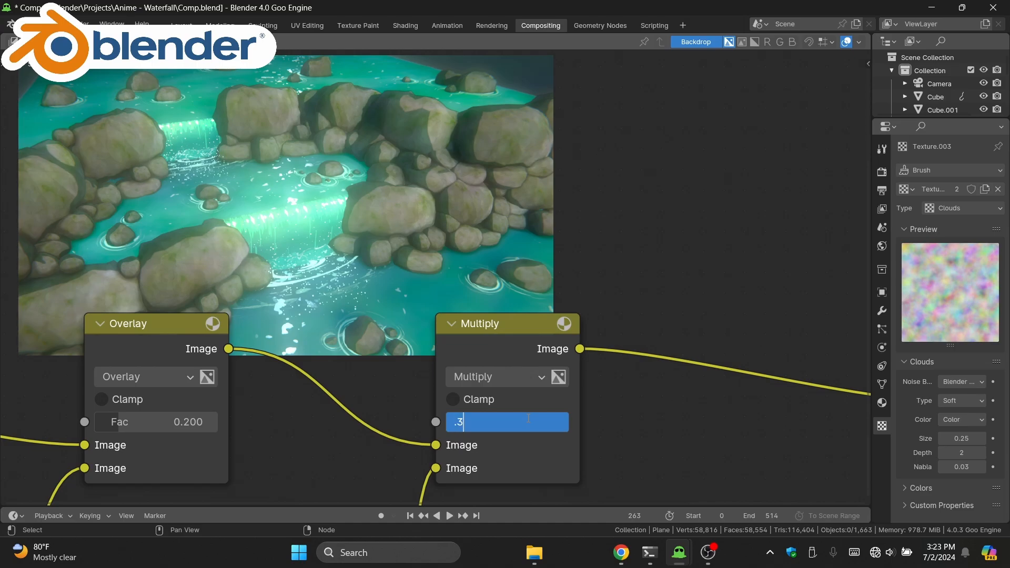
pyautogui.press('Return')
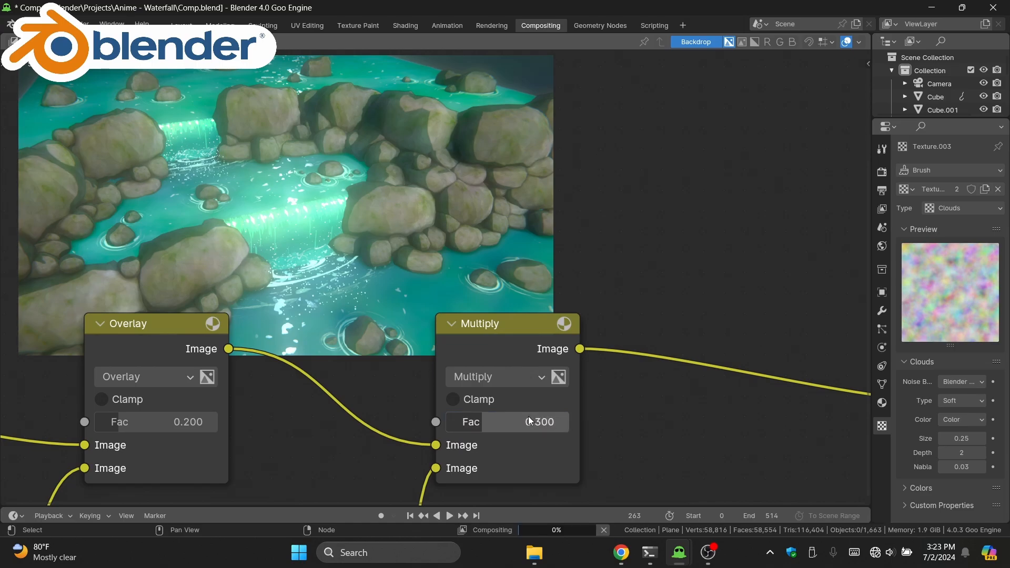
# Step: Preview the original render through the Viewer to compare it with the composite, and undo the preview switch
pyautogui.scroll(-6, 496, 419)
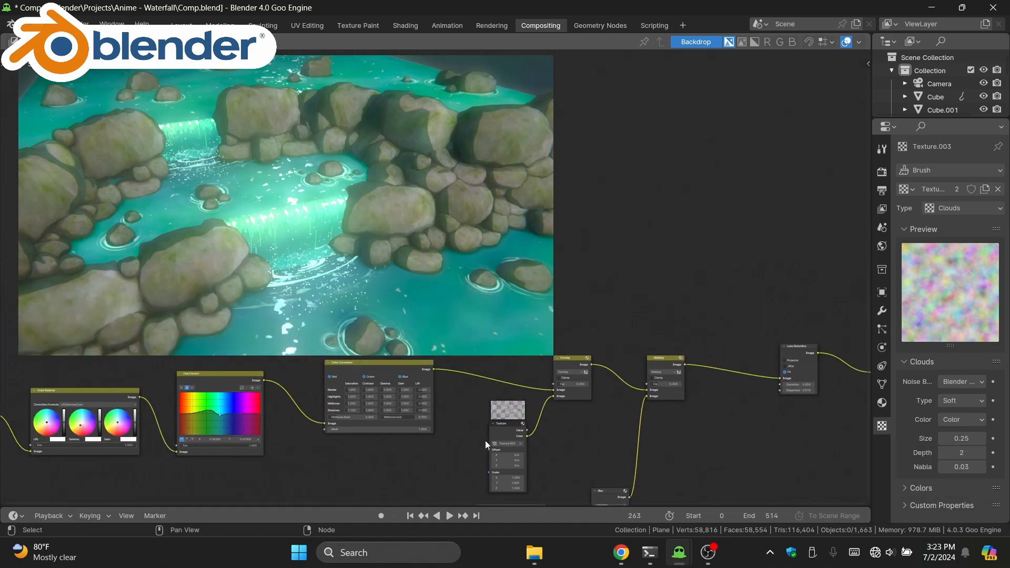
pyautogui.scroll(-10, 485, 444)
pyautogui.moveTo(375, 495); pyautogui.dragTo(450, 453, button='middle')
pyautogui.scroll(1, 467, 398)
pyautogui.keyDown('ctrl'); pyautogui.keyDown('shift'); pyautogui.click(179, 399); pyautogui.keyUp('shift'); pyautogui.keyUp('ctrl')
pyautogui.moveTo(810, 330); pyautogui.dragTo(654, 408, button='middle')
pyautogui.scroll(1, 665, 408)
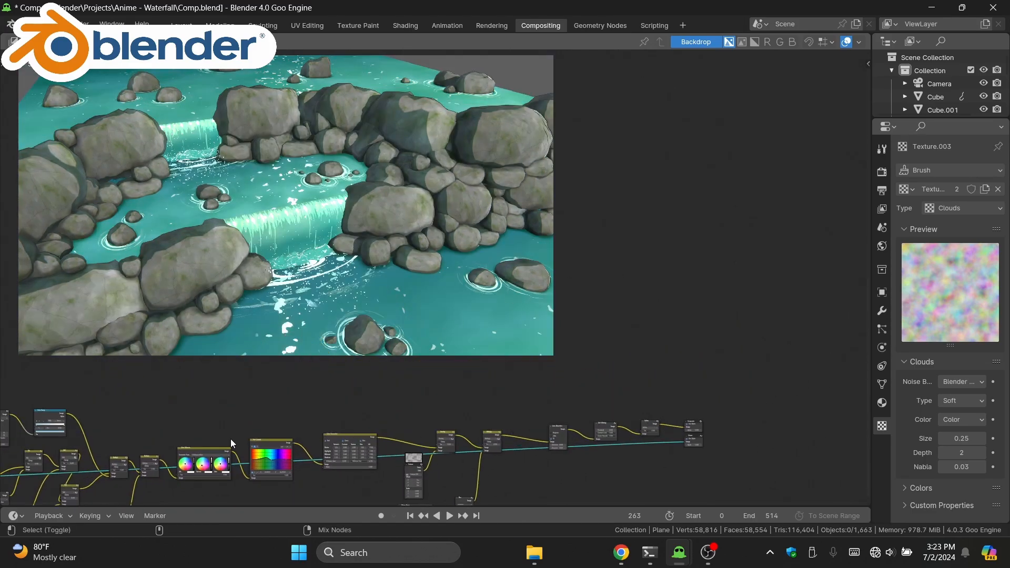
pyautogui.hotkey('ctrl', 'z')
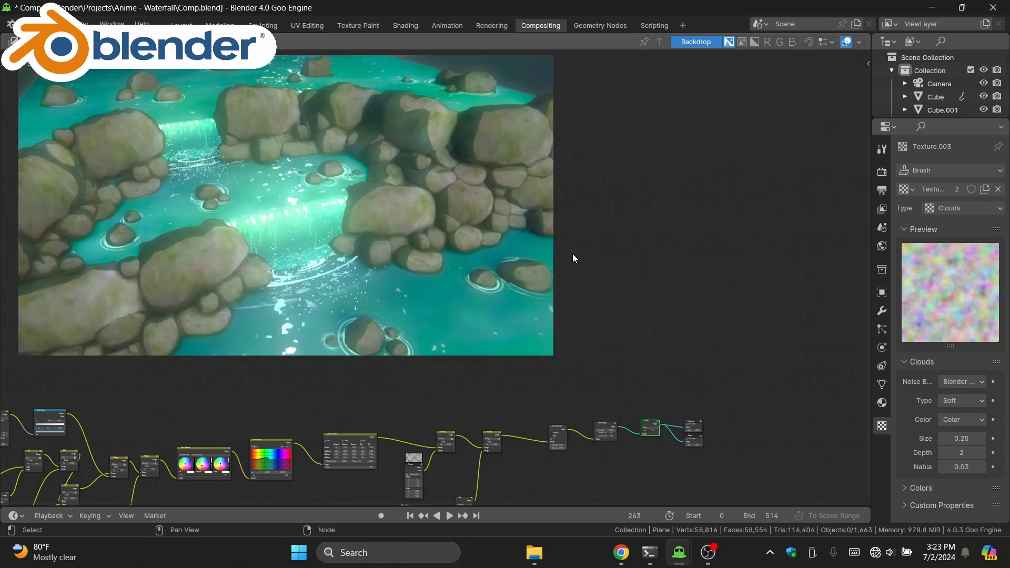
# Step: Set the Master saturation of the Color Correction node to 1.1
pyautogui.scroll(12, 337, 389)
pyautogui.moveTo(456, 379); pyautogui.dragTo(626, 196, button='middle')
pyautogui.rightClick(599, 217)
pyautogui.press('Escape')
pyautogui.scroll(8, 532, 291)
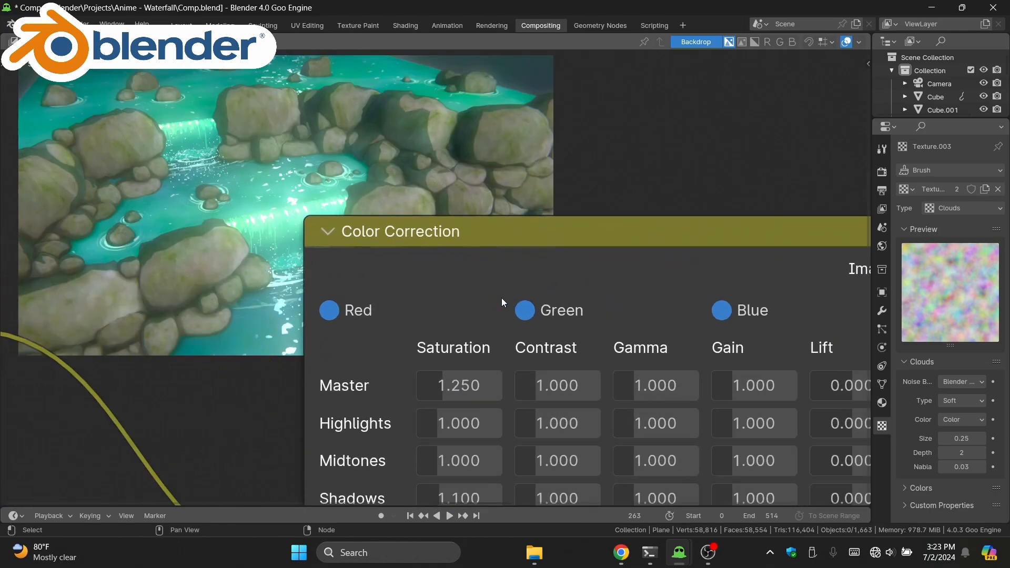
pyautogui.moveTo(504, 333); pyautogui.dragTo(538, 362, button='middle')
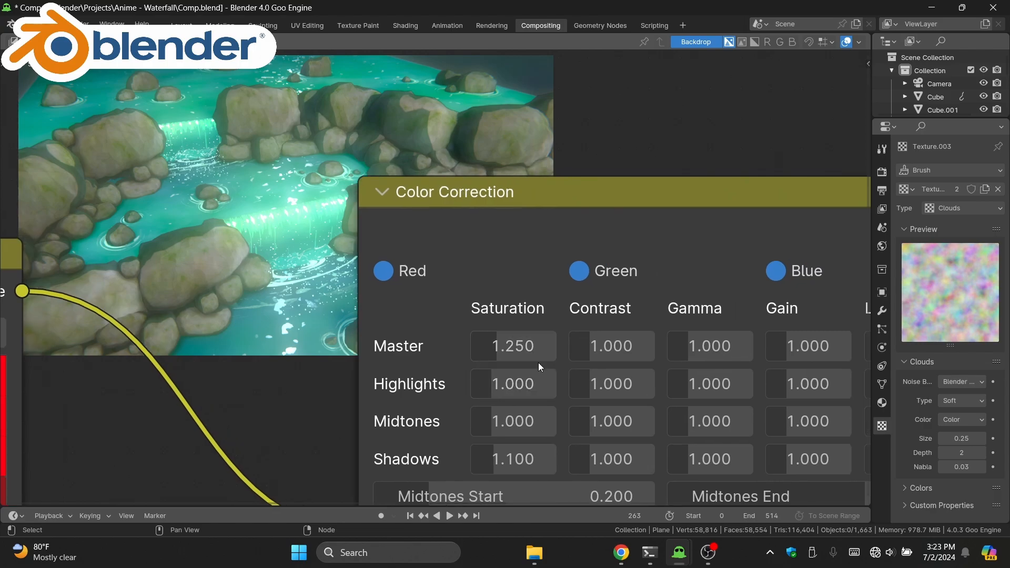
pyautogui.click(525, 351)
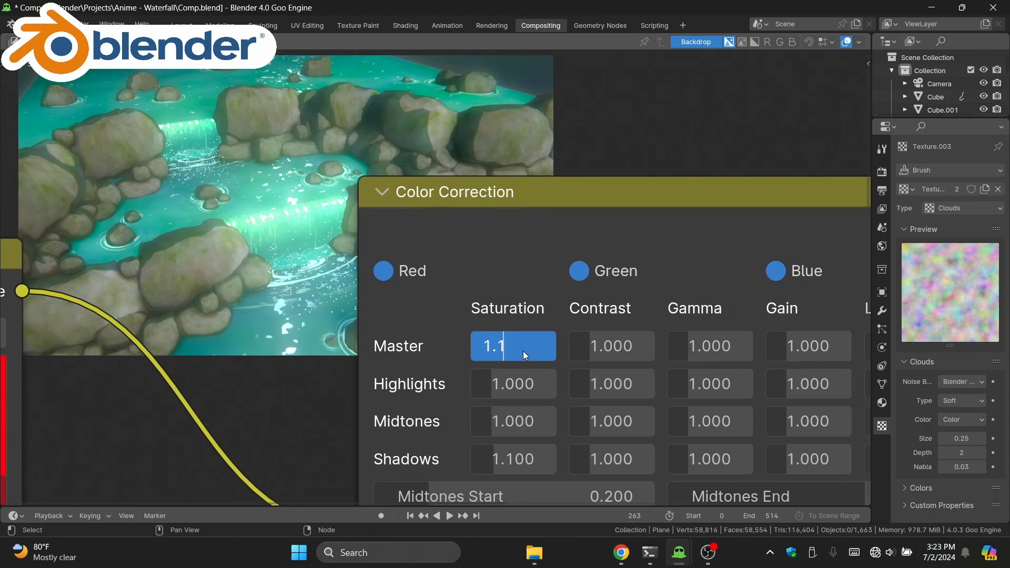
pyautogui.press('Return')
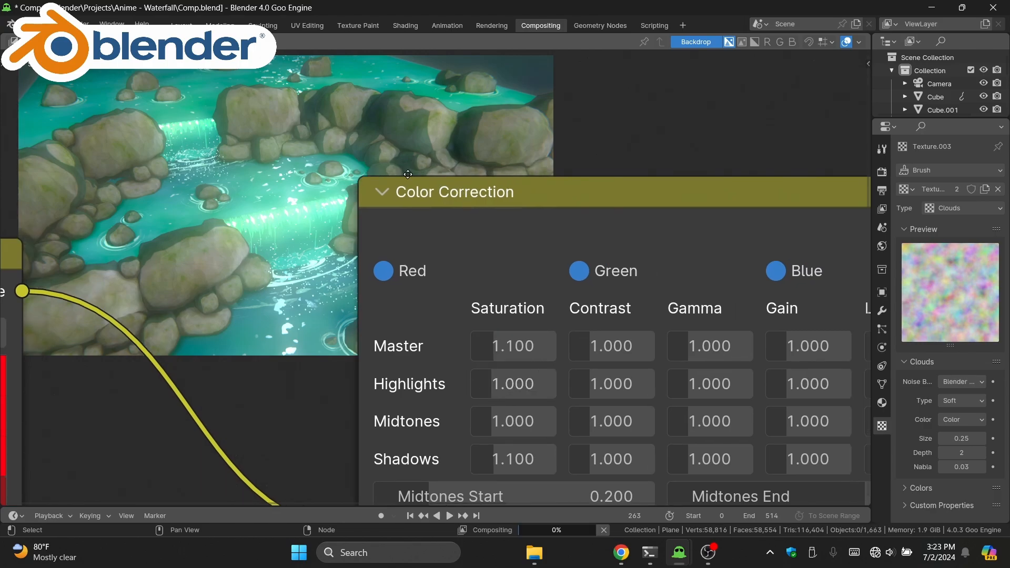
# Step: Move the Composite and Viewer nodes together farther from the Soften node to make room
pyautogui.scroll(-8, 412, 191)
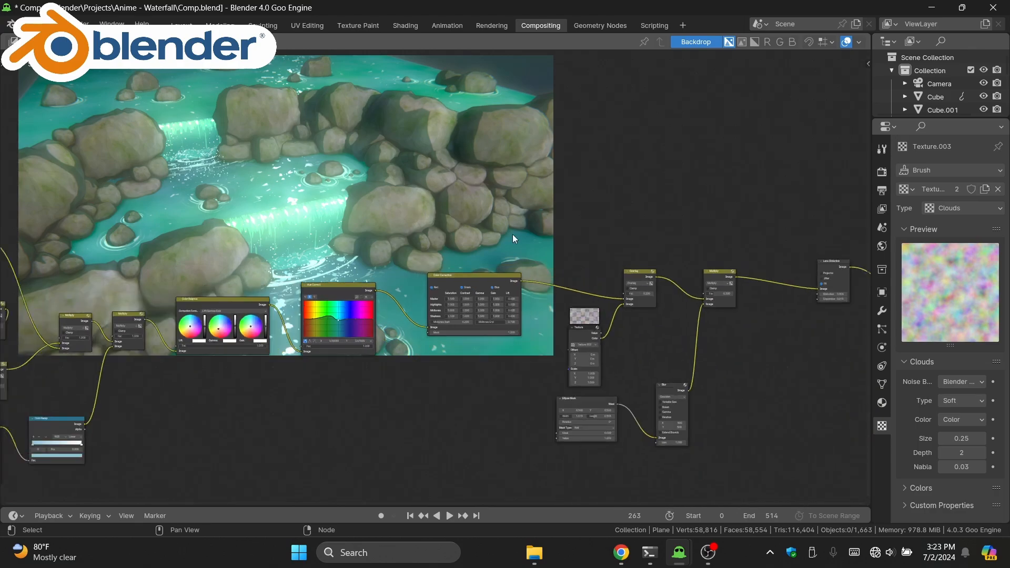
pyautogui.scroll(-7, 513, 234)
pyautogui.moveTo(465, 263); pyautogui.dragTo(445, 354, button='middle')
pyautogui.scroll(-4, 582, 376)
pyautogui.moveTo(567, 336); pyautogui.dragTo(250, 262, button='middle')
pyautogui.scroll(6, 377, 294)
pyautogui.scroll(6, 249, 262)
pyautogui.moveTo(485, 216); pyautogui.dragTo(510, 373)
pyautogui.scroll(2, 509, 374)
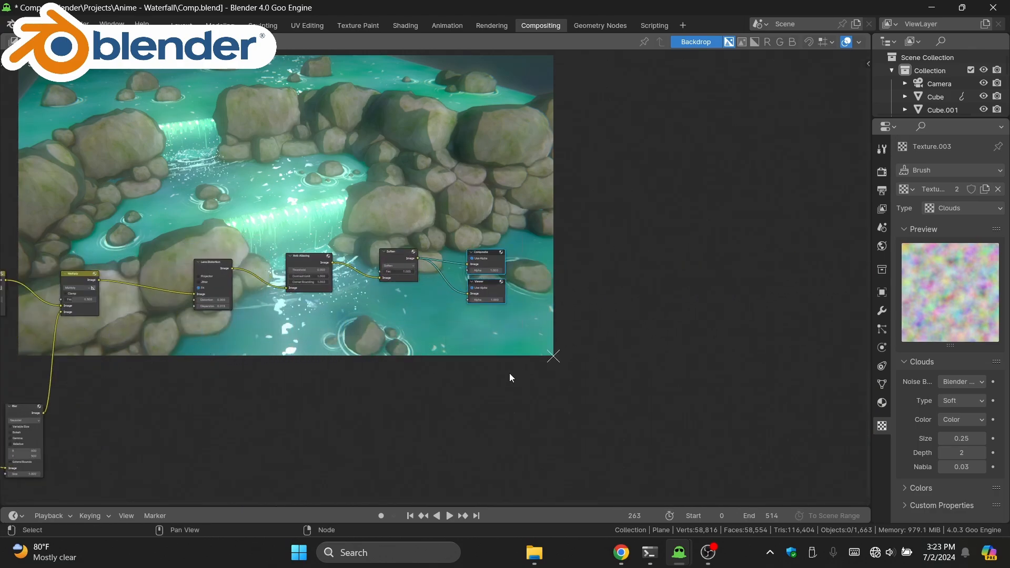
pyautogui.press('g')
pyautogui.click(563, 368)
# Step: Insert a Hue/Saturation/Value node after the Soften node and feed its output to both the Composite and Viewer nodes
pyautogui.scroll(2, 568, 365)
pyautogui.scroll(6, 558, 353)
pyautogui.moveTo(504, 307); pyautogui.dragTo(479, 351, button='middle')
pyautogui.scroll(4, 480, 348)
pyautogui.click(493, 282)
pyautogui.hotkey('shift', 'a')
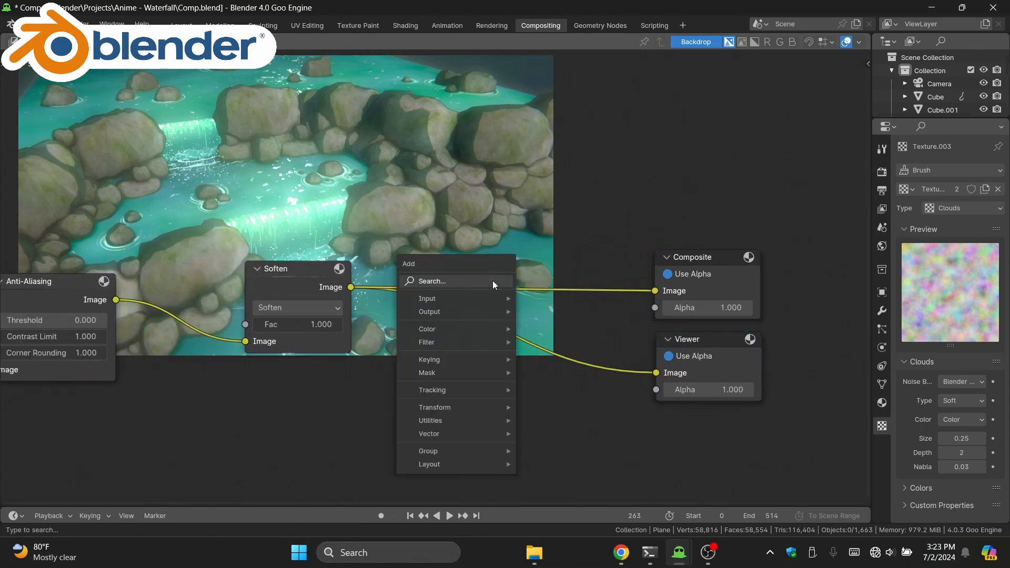
pyautogui.write('hu')
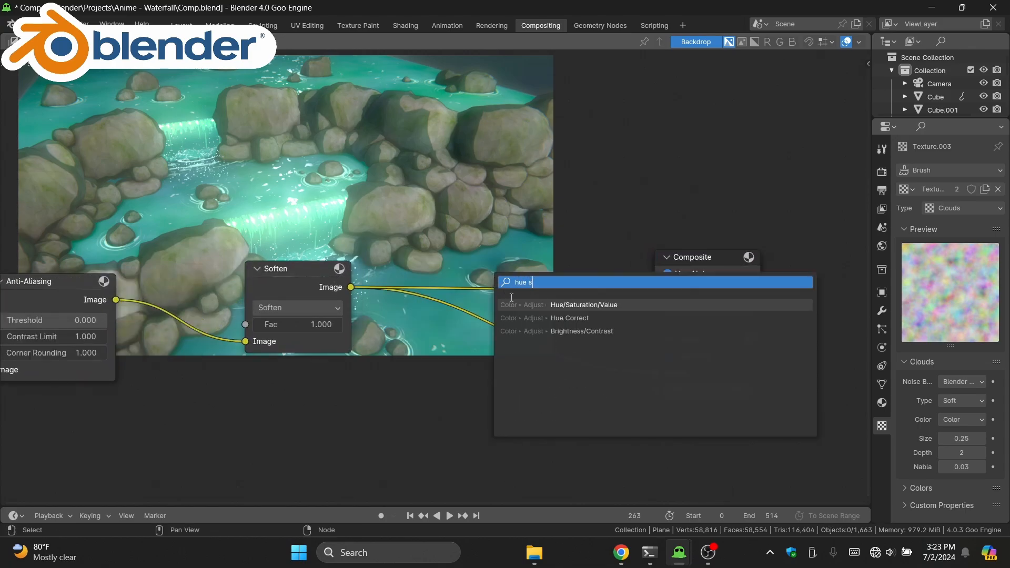
pyautogui.write('e s')
pyautogui.click(521, 305)
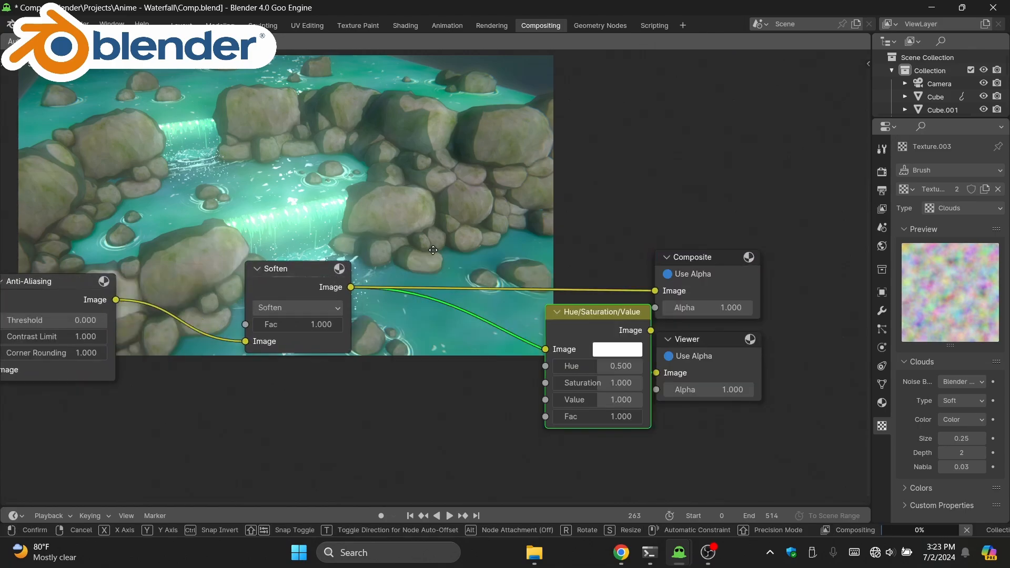
pyautogui.click(425, 247)
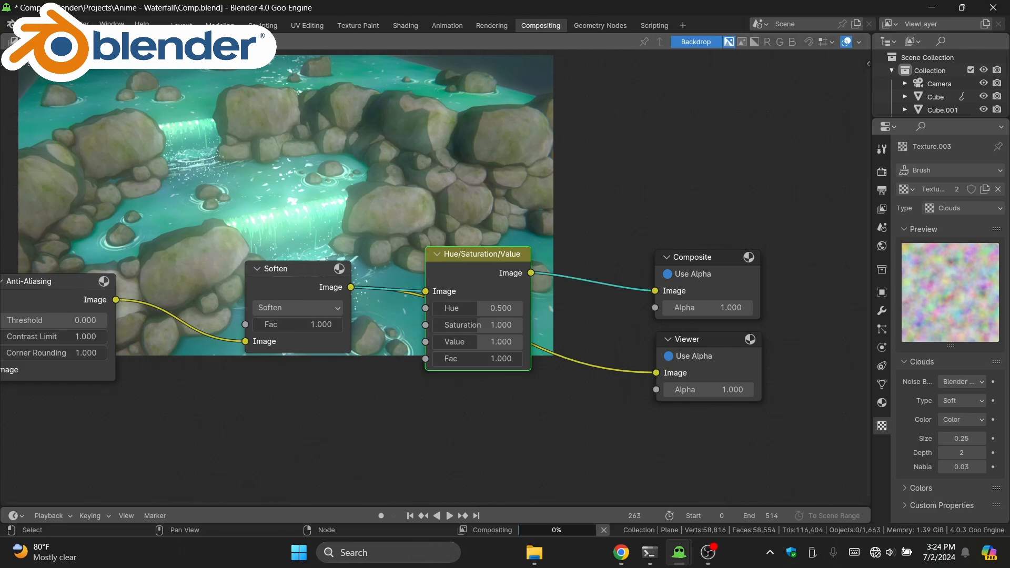
pyautogui.keyDown('ctrl'); pyautogui.keyDown('shift'); pyautogui.click(480, 266); pyautogui.keyUp('shift'); pyautogui.keyUp('ctrl')
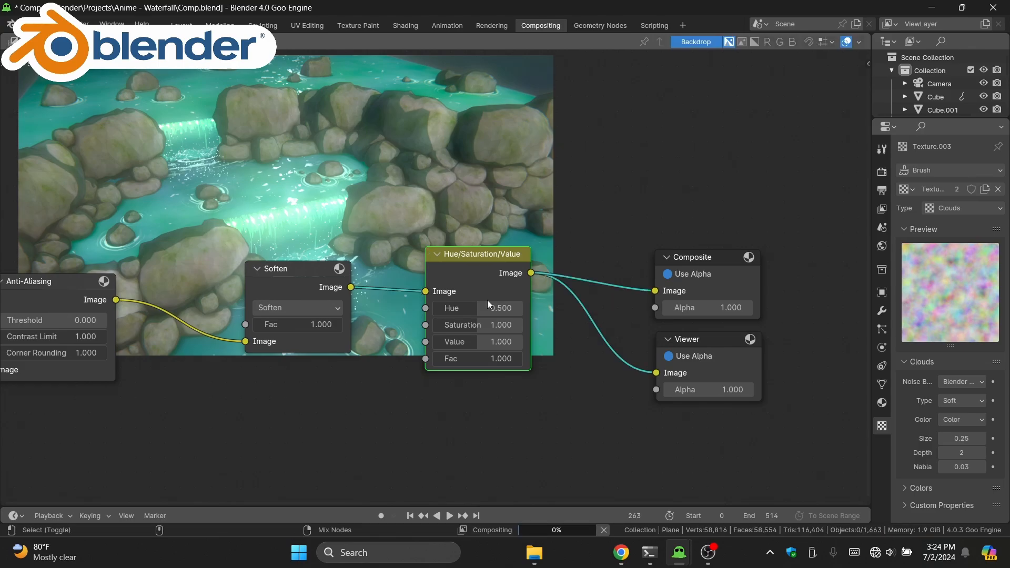
# Step: Review the complete compositing node tree together with the final composite of the waterfall render
pyautogui.press('Home')
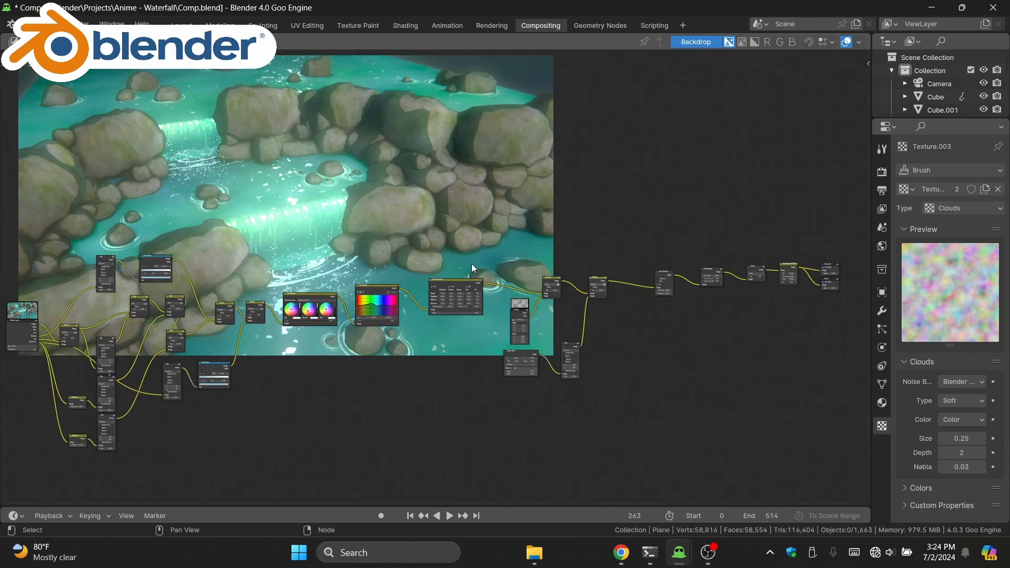
pyautogui.moveTo(470, 262); pyautogui.dragTo(475, 306, button='middle')
pyautogui.scroll(-2, 482, 247)
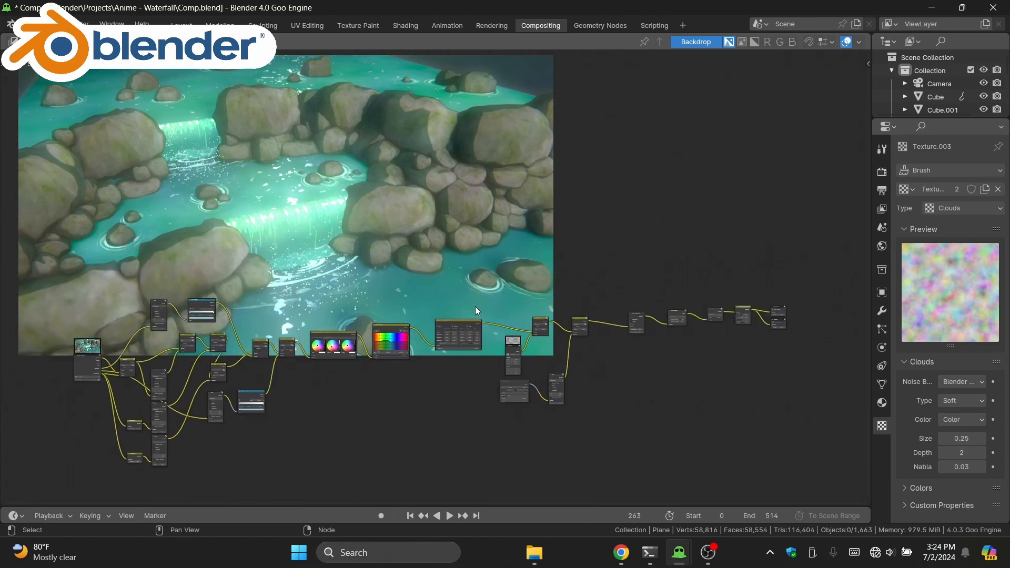
pyautogui.scroll(-1, 475, 307)
pyautogui.moveTo(476, 350); pyautogui.dragTo(722, 458, button='middle')
pyautogui.scroll(1, 722, 459)
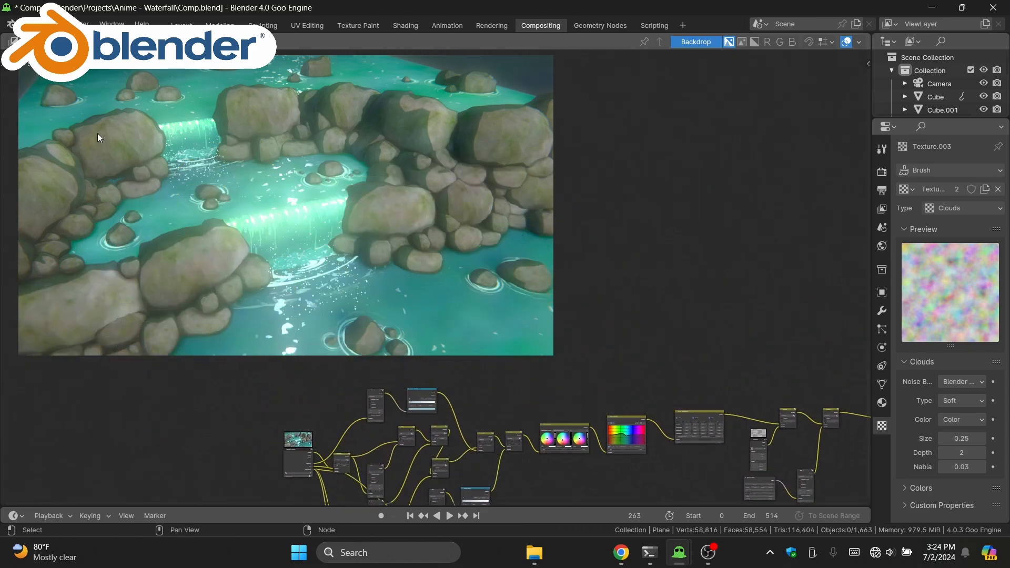
pyautogui.moveTo(613, 287); pyautogui.dragTo(475, 220, button='middle')
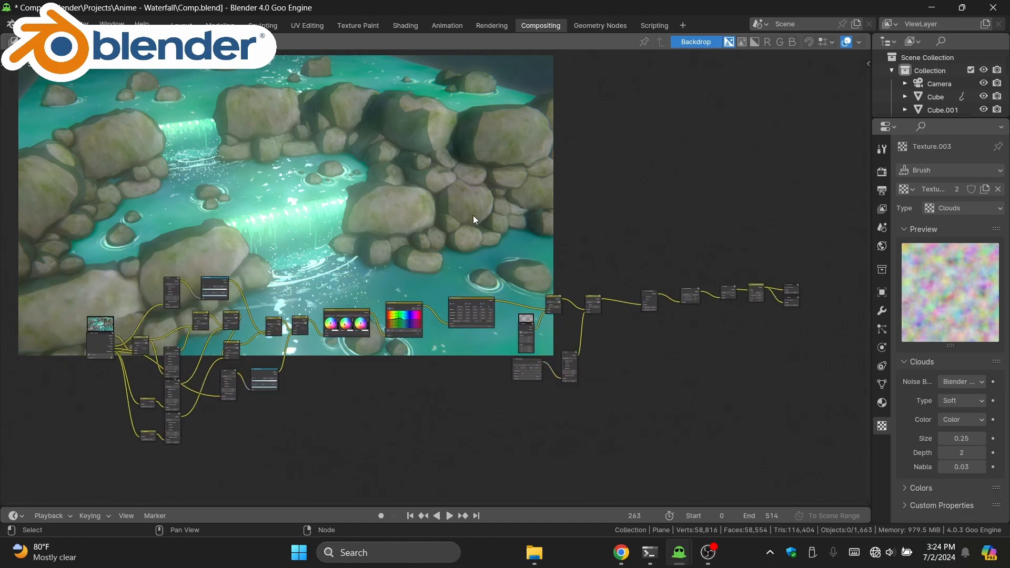
# Step: Switch to the Layout workspace, show the viewport overlays and add a 2 m plane beside the camera
pyautogui.click(182, 26)
pyautogui.moveTo(163, 202); pyautogui.dragTo(270, 214, button='middle')
pyautogui.scroll(-1, 271, 213)
pyautogui.click(376, 42)
pyautogui.moveTo(330, 164); pyautogui.dragTo(307, 194, button='middle')
pyautogui.hotkey('shift', 'a')
pyautogui.click(346, 210)
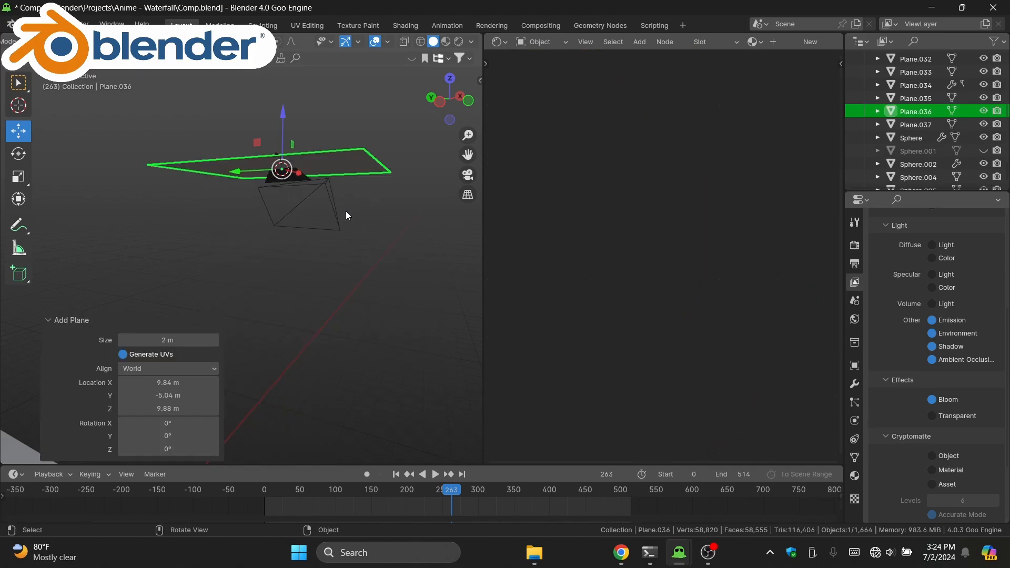
# Step: Rotate the new plane freely so that it stands roughly upright in front of the camera
pyautogui.scroll(5, 333, 263)
pyautogui.press('g')
pyautogui.press('r')
pyautogui.press('r')
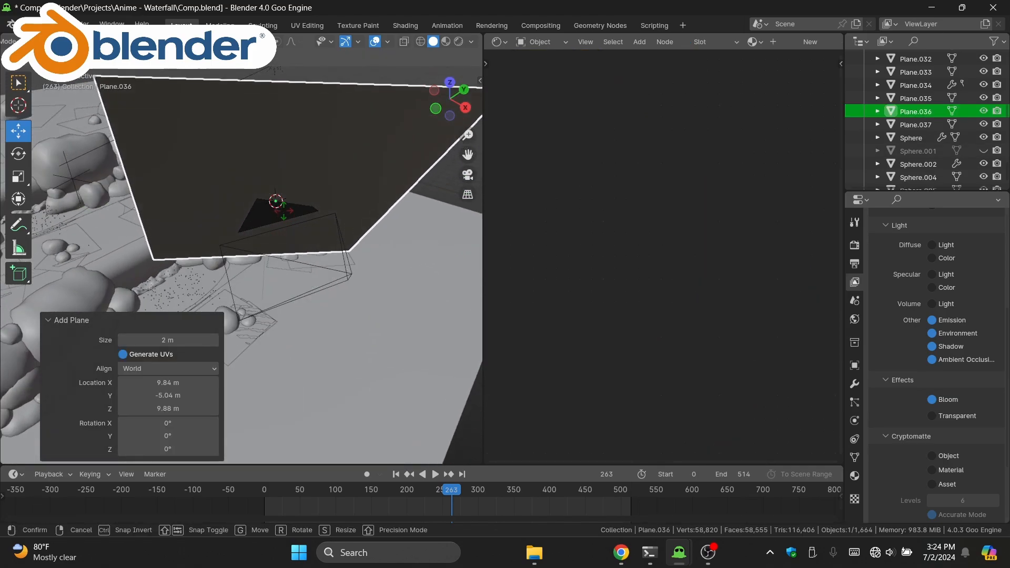
pyautogui.click(308, 209)
pyautogui.press('r')
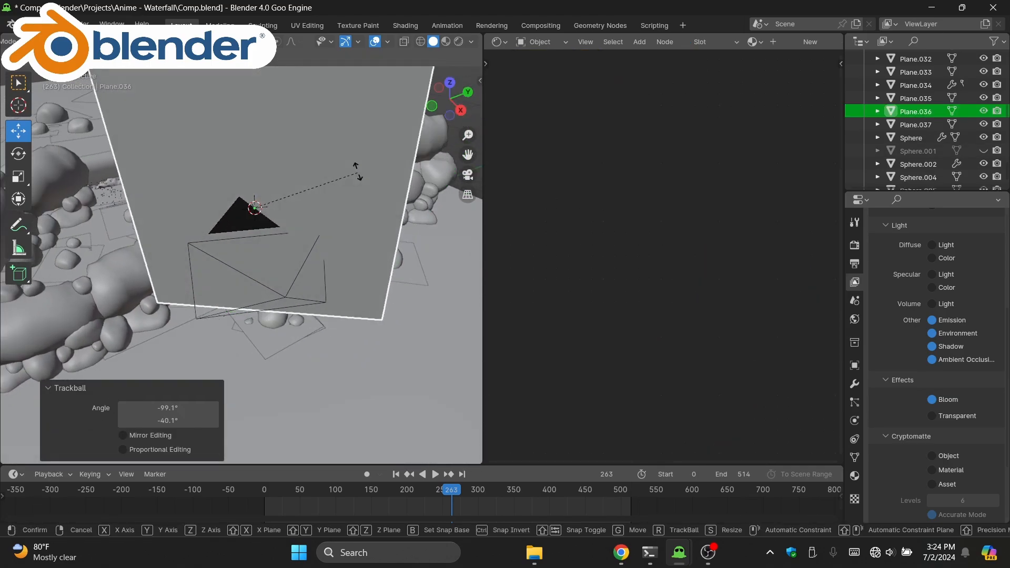
pyautogui.click(356, 170)
pyautogui.press('r')
pyautogui.press('r')
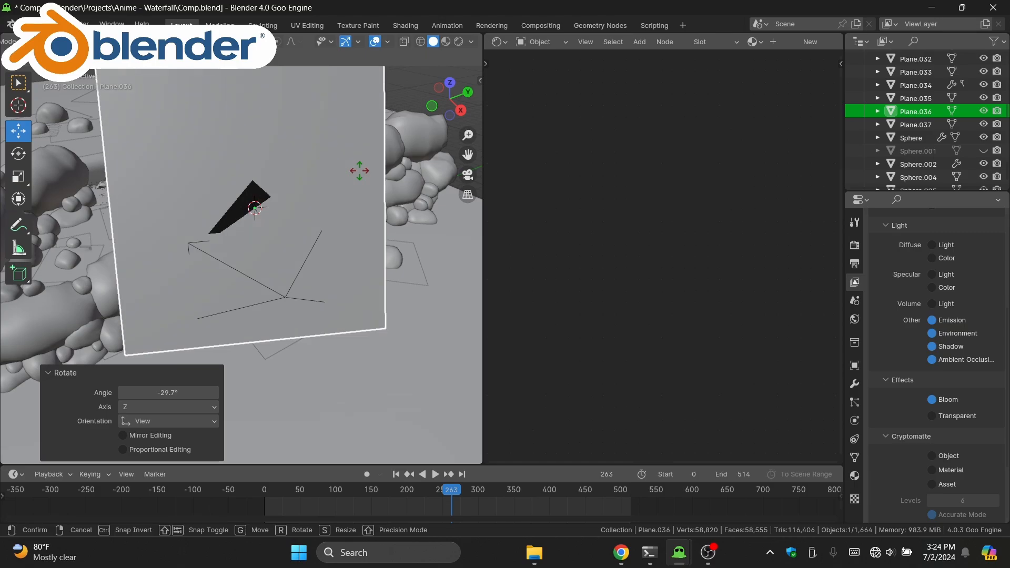
pyautogui.click(356, 169)
# Step: Move and tilt the plane close in front of the camera until it fills the whole camera view
pyautogui.moveTo(192, 265); pyautogui.dragTo(300, 224, button='middle')
pyautogui.press('g')
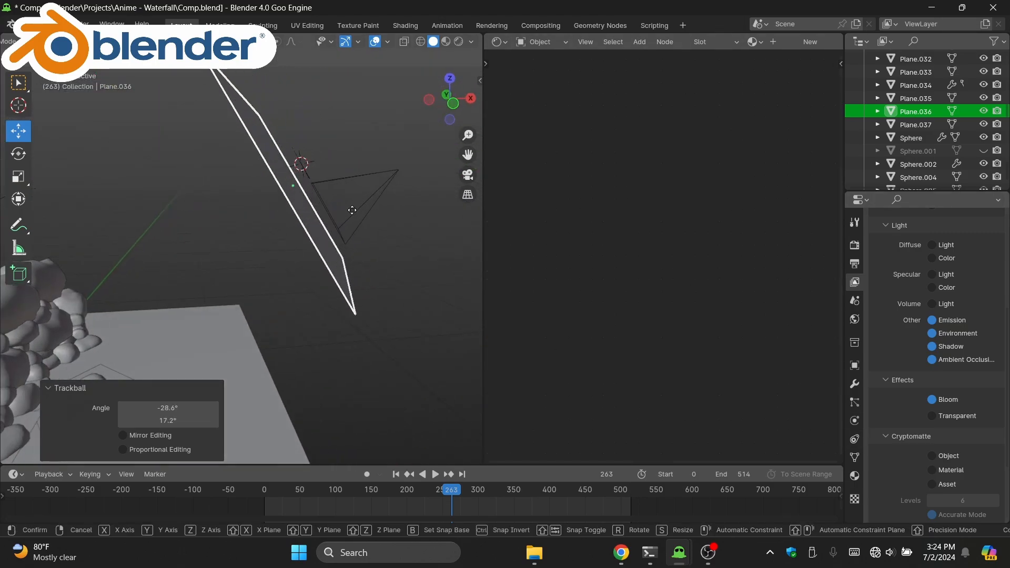
pyautogui.click(357, 253)
pyautogui.moveTo(357, 255); pyautogui.dragTo(412, 224, button='middle')
pyautogui.press('r')
pyautogui.click(366, 297)
pyautogui.press('r')
pyautogui.click(375, 232)
pyautogui.moveTo(347, 233); pyautogui.dragTo(421, 232, button='middle')
pyautogui.moveTo(298, 175); pyautogui.dragTo(291, 178)
pyautogui.click(467, 175)
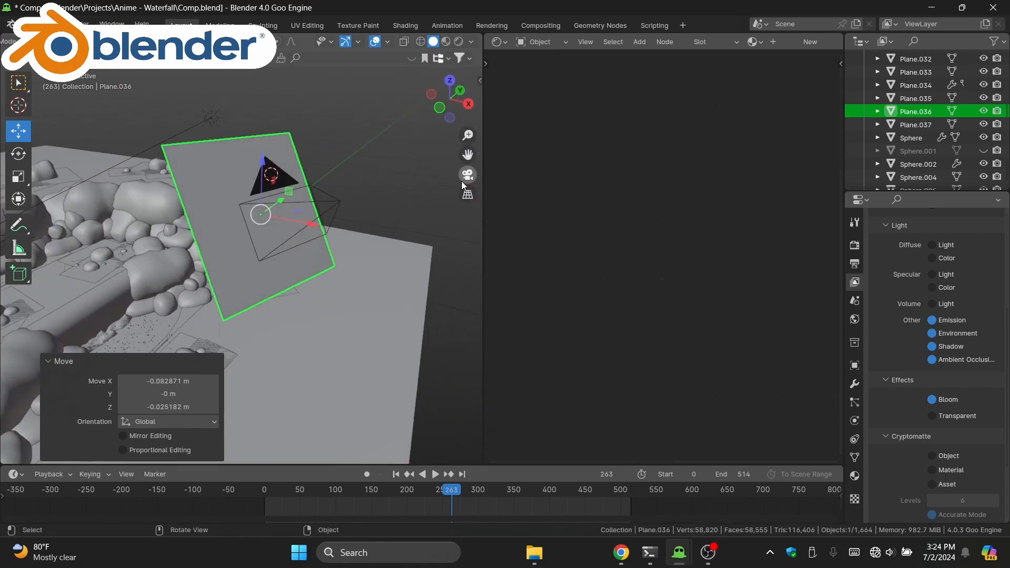
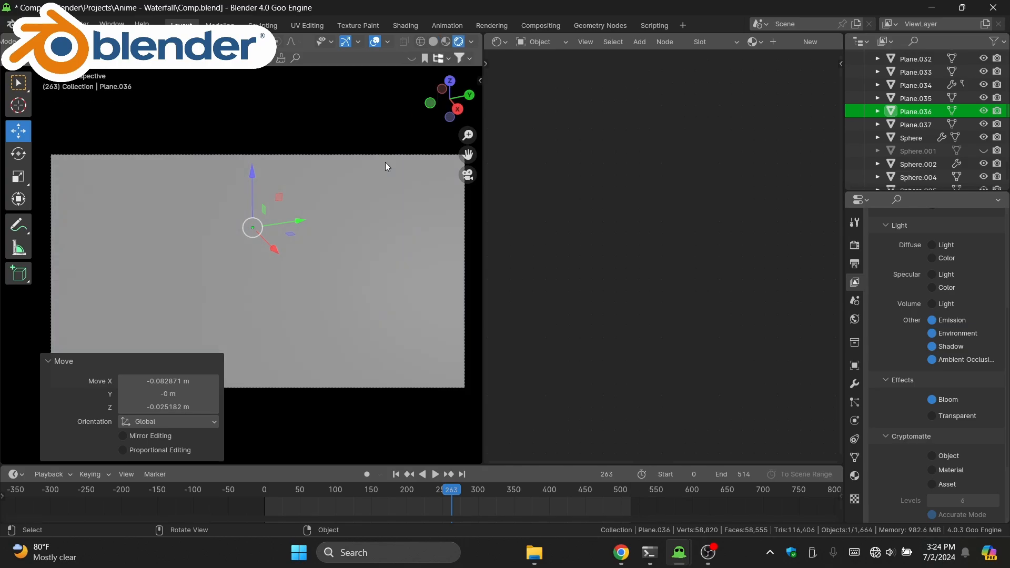
# Step: Give the plane a new material with Blend Mode Alpha Blend and Shadow Mode None
pyautogui.click(854, 476)
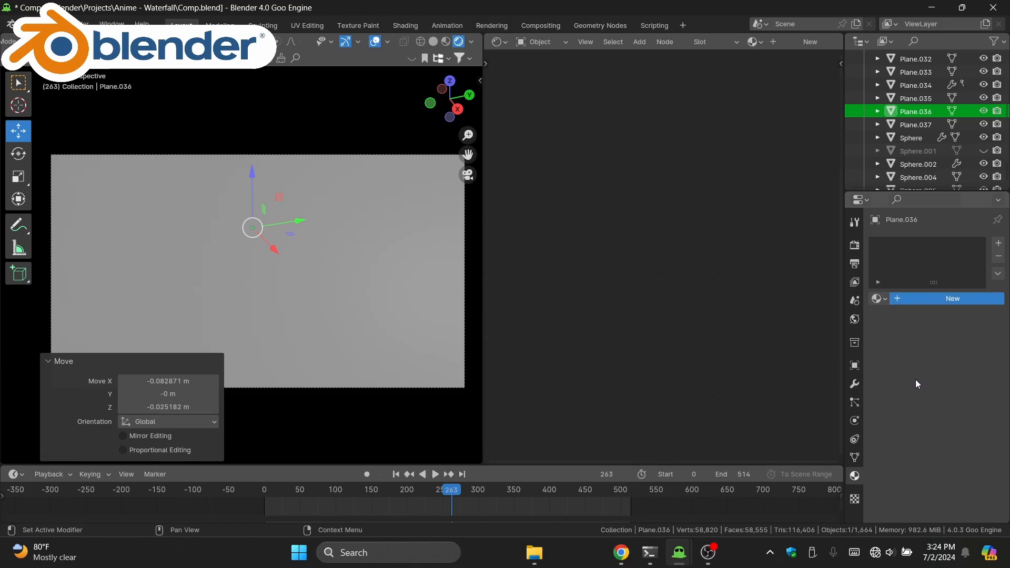
pyautogui.click(947, 298)
pyautogui.scroll(-15, 935, 316)
pyautogui.scroll(-1, 962, 353)
pyautogui.click(964, 347)
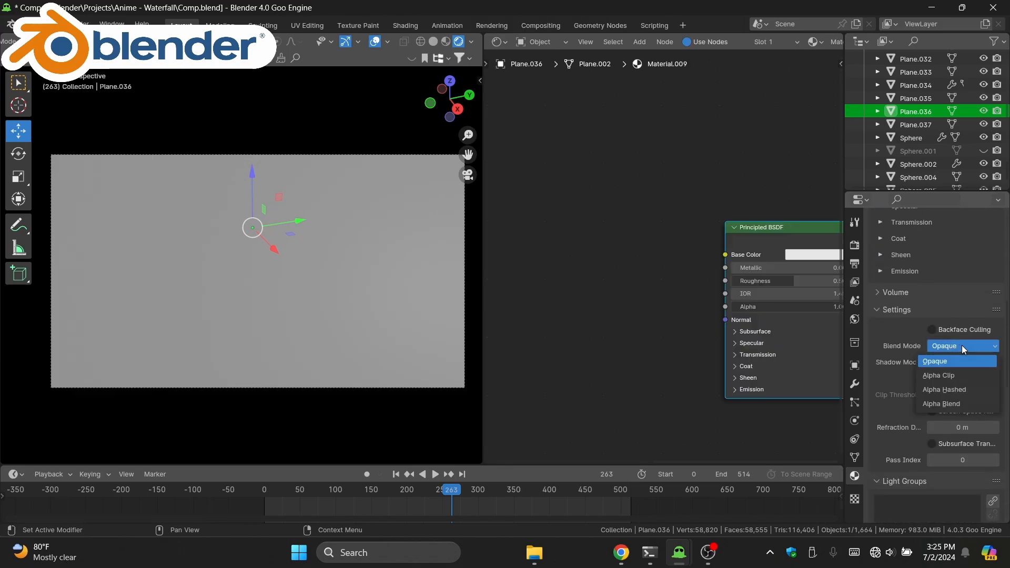
pyautogui.click(963, 405)
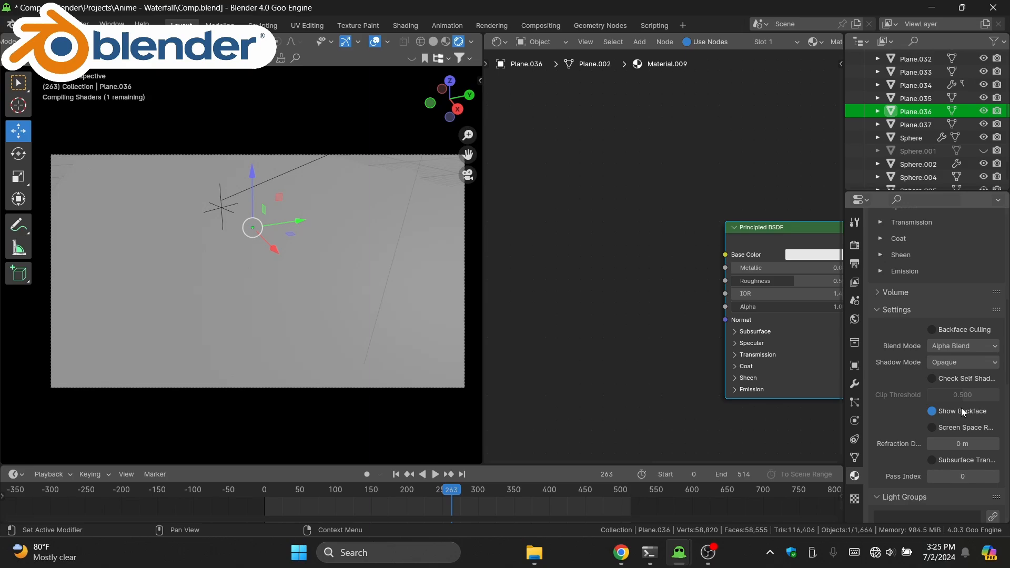
pyautogui.click(962, 364)
pyautogui.click(959, 377)
# Step: Add a Noise Texture node to the plane's material and send its Color straight to the Material Output
pyautogui.press('Home')
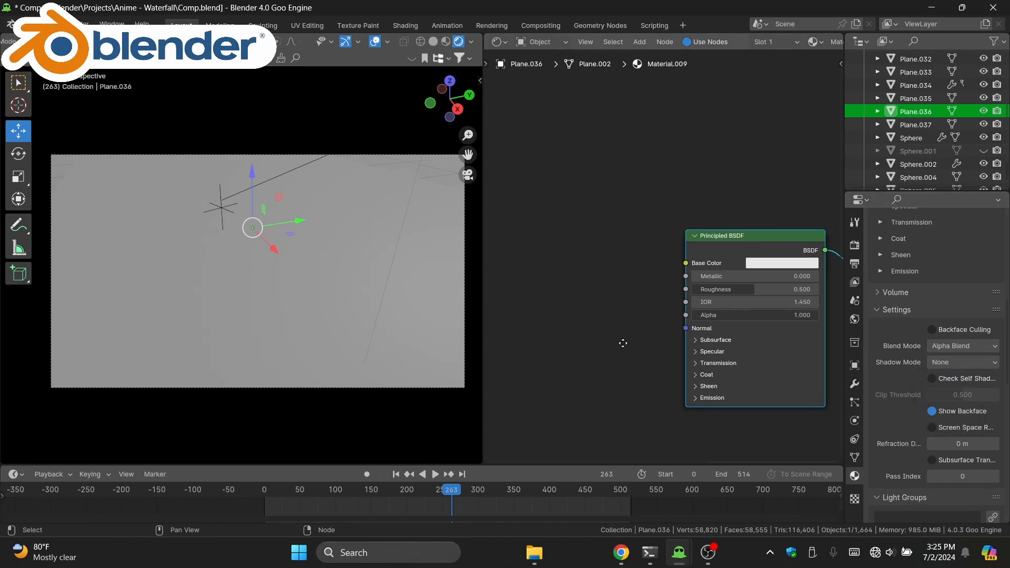
pyautogui.moveTo(624, 334); pyautogui.dragTo(694, 354, button='middle')
pyautogui.scroll(-4, 556, 319)
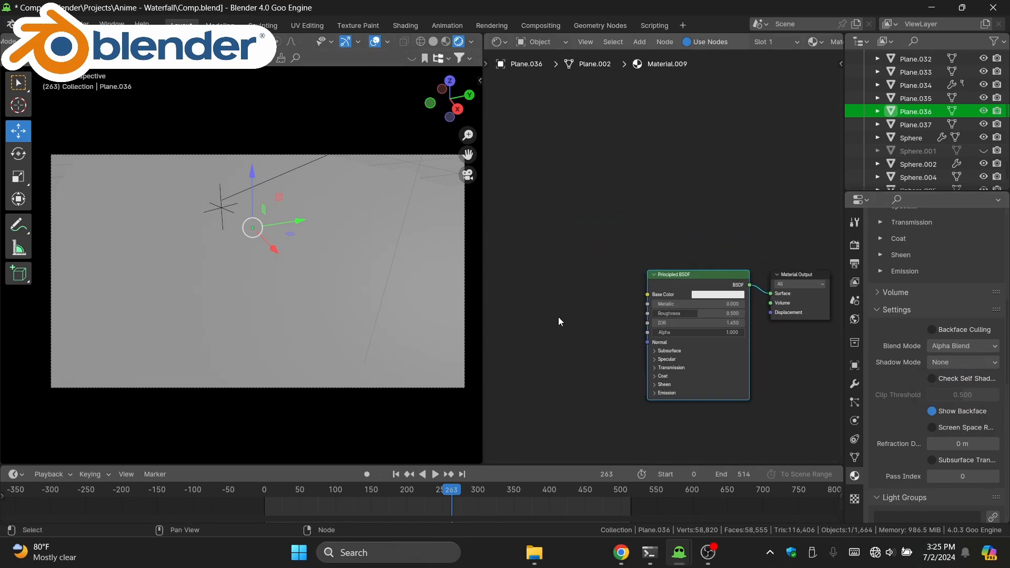
pyautogui.moveTo(557, 319); pyautogui.dragTo(640, 269, button='middle')
pyautogui.hotkey('shift', 'a')
pyautogui.click(640, 269)
pyautogui.write('noi')
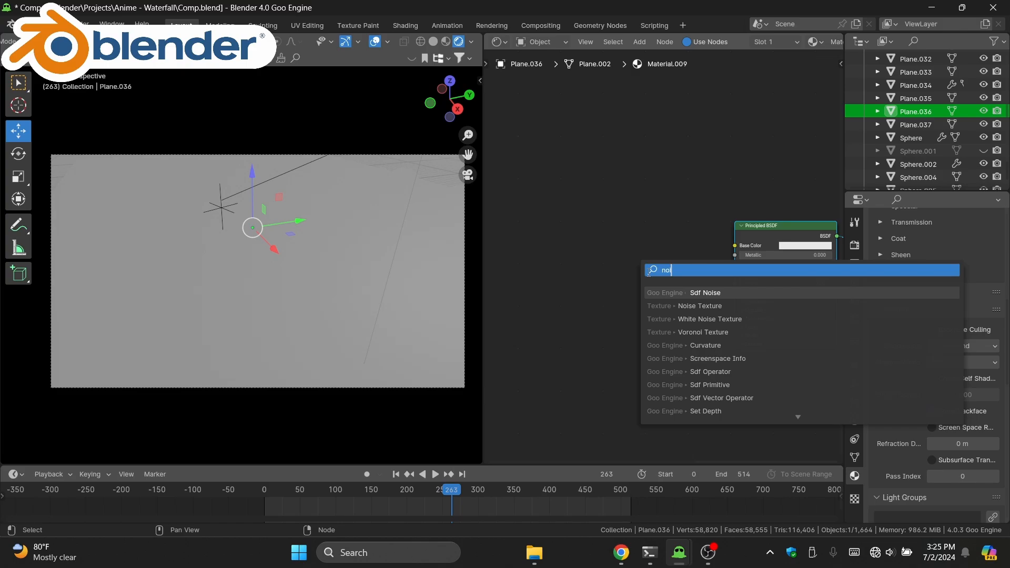
pyautogui.click(711, 301)
pyautogui.click(613, 213)
pyautogui.keyDown('ctrl'); pyautogui.keyDown('shift'); pyautogui.click(632, 219); pyautogui.keyUp('shift'); pyautogui.keyUp('ctrl')
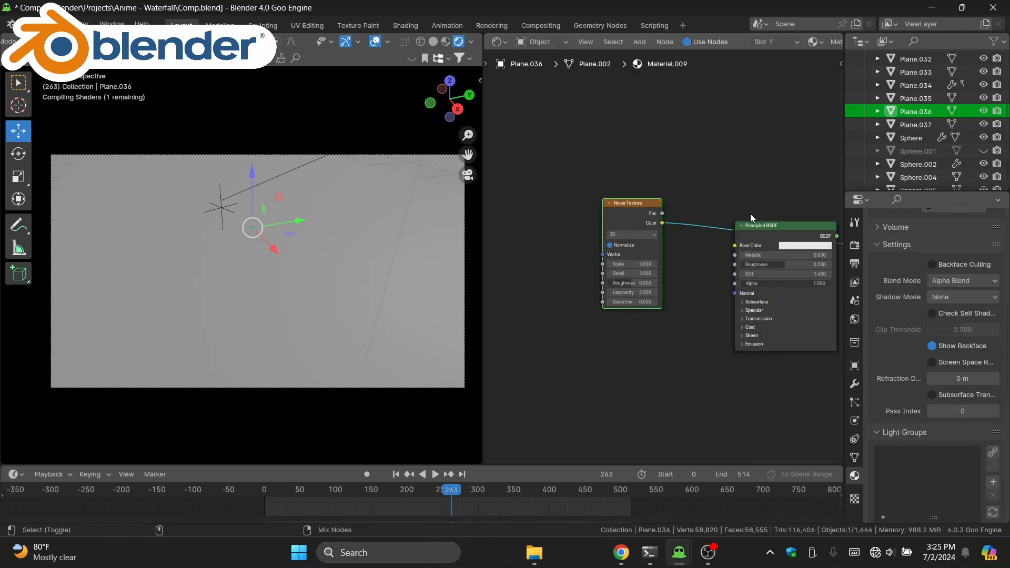
# Step: Delete the Principled BSDF node from the plane's material
pyautogui.moveTo(725, 190); pyautogui.dragTo(759, 262)
pyautogui.moveTo(725, 268); pyautogui.dragTo(635, 288, button='middle')
pyautogui.scroll(1, 636, 288)
pyautogui.press('x')
# Step: Add Texture Coordinate and Mapping nodes to the Noise Texture and move them away from it to make room
pyautogui.moveTo(706, 339); pyautogui.dragTo(842, 318, button='middle')
pyautogui.scroll(-2, 628, 250)
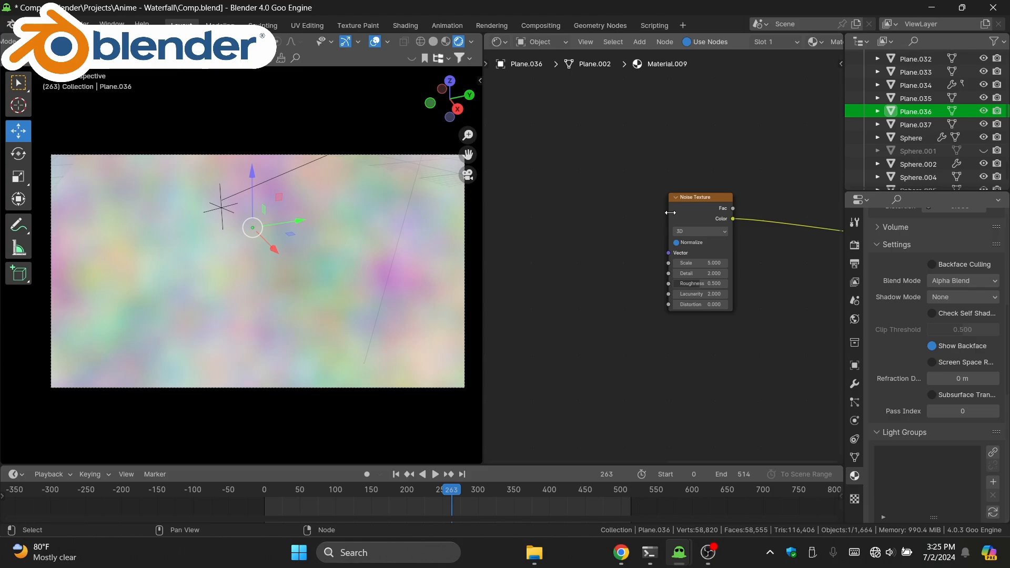
pyautogui.moveTo(688, 205); pyautogui.dragTo(727, 214)
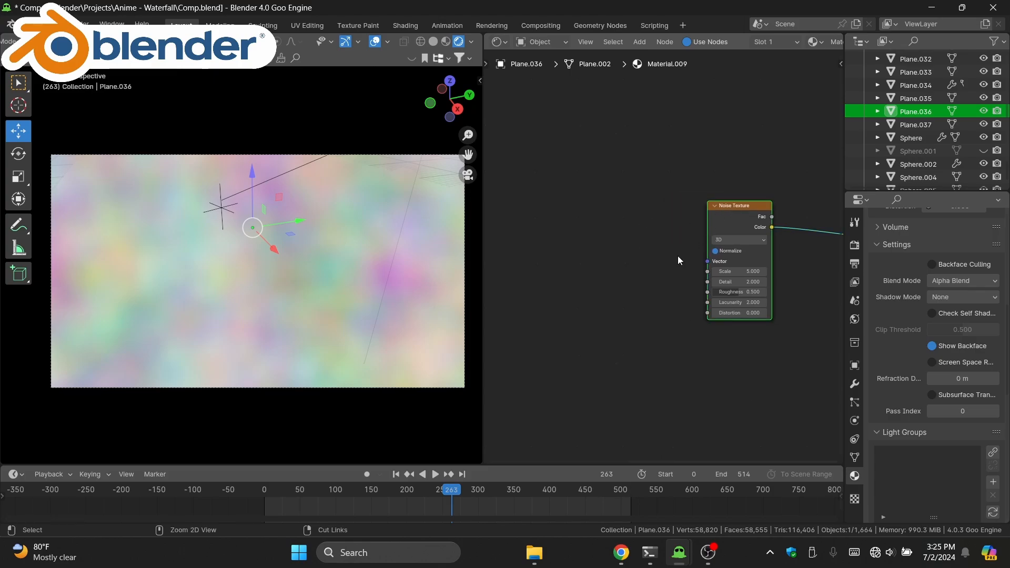
pyautogui.hotkey('ctrl', 't')
pyautogui.moveTo(628, 240); pyautogui.dragTo(695, 238, button='middle')
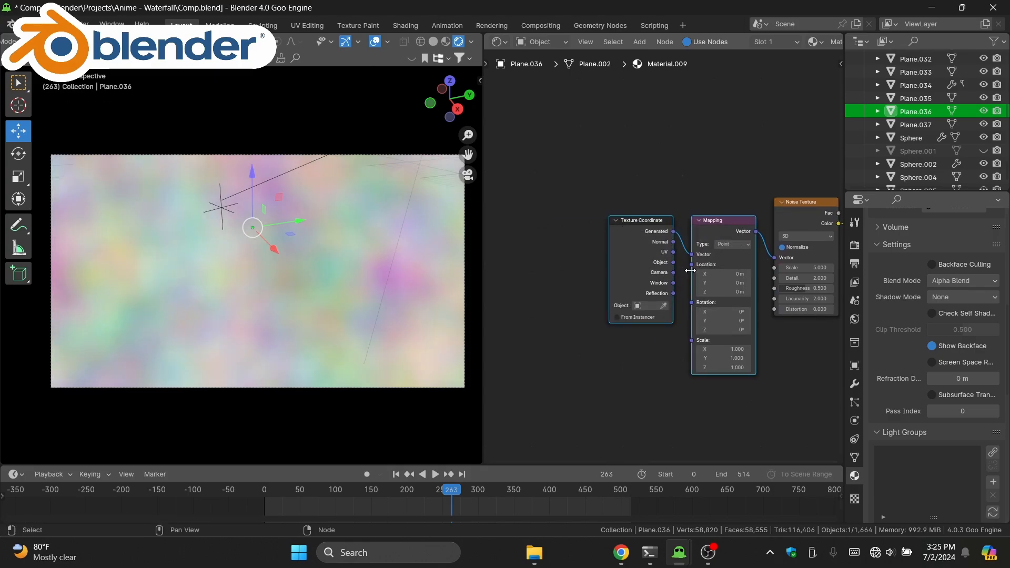
pyautogui.press('g')
pyautogui.click(509, 288)
pyautogui.click(617, 256)
# Step: Insert a Separate XYZ node between the Mapping and Noise Texture nodes
pyautogui.moveTo(618, 256); pyautogui.dragTo(638, 272, button='middle')
pyautogui.hotkey('shift', 'a')
pyautogui.click(670, 264)
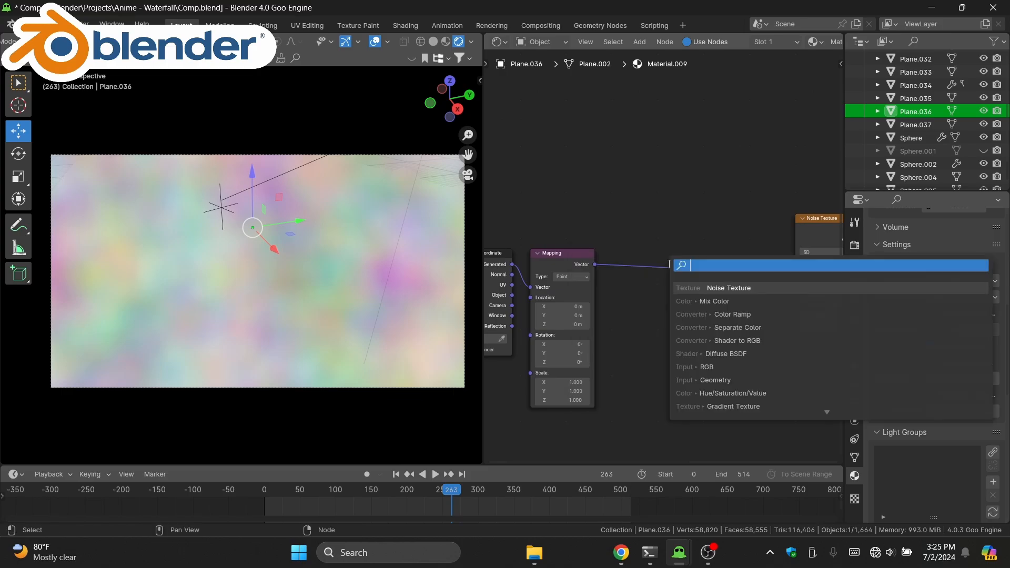
pyautogui.write('seper')
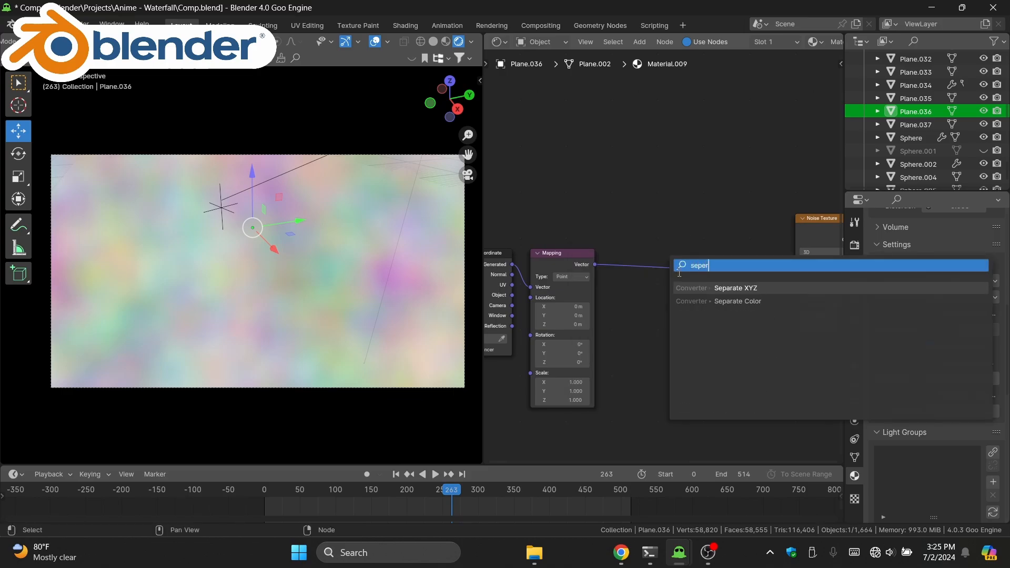
pyautogui.write('a')
pyautogui.click(715, 288)
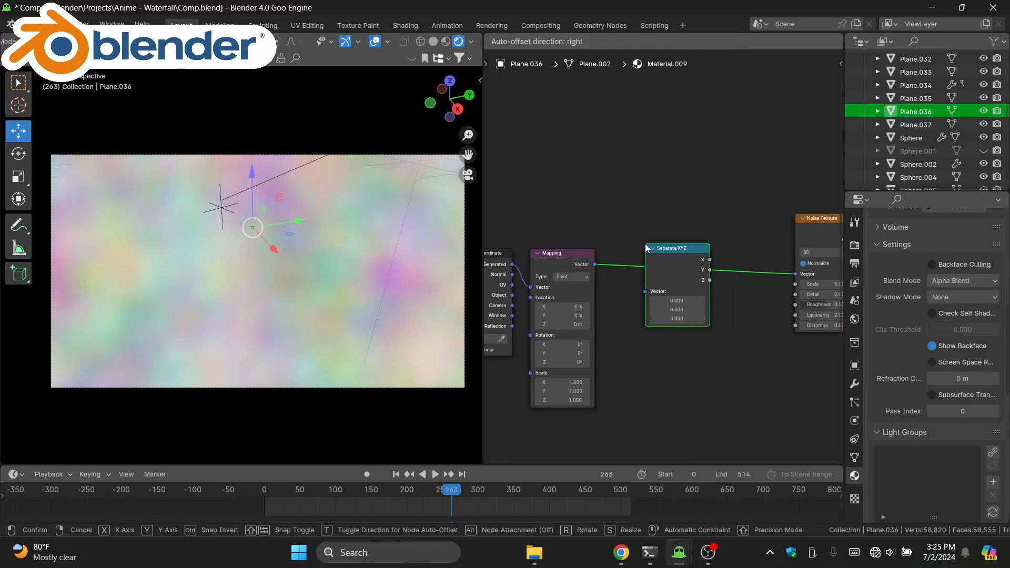
pyautogui.click(654, 251)
# Step: Connect the Y output of Separate XYZ to the Noise Texture's Vector input in place of X
pyautogui.moveTo(591, 235); pyautogui.dragTo(512, 229, button='middle')
pyautogui.scroll(1, 614, 268)
pyautogui.scroll(1, 636, 266)
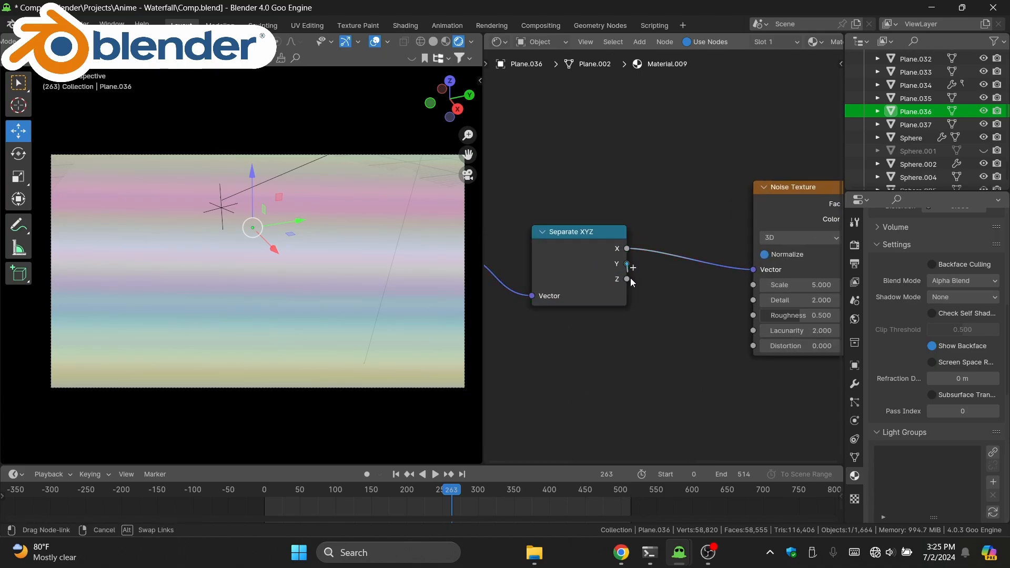
pyautogui.moveTo(752, 273); pyautogui.dragTo(752, 273)
pyautogui.moveTo(629, 404); pyautogui.dragTo(683, 387, button='middle')
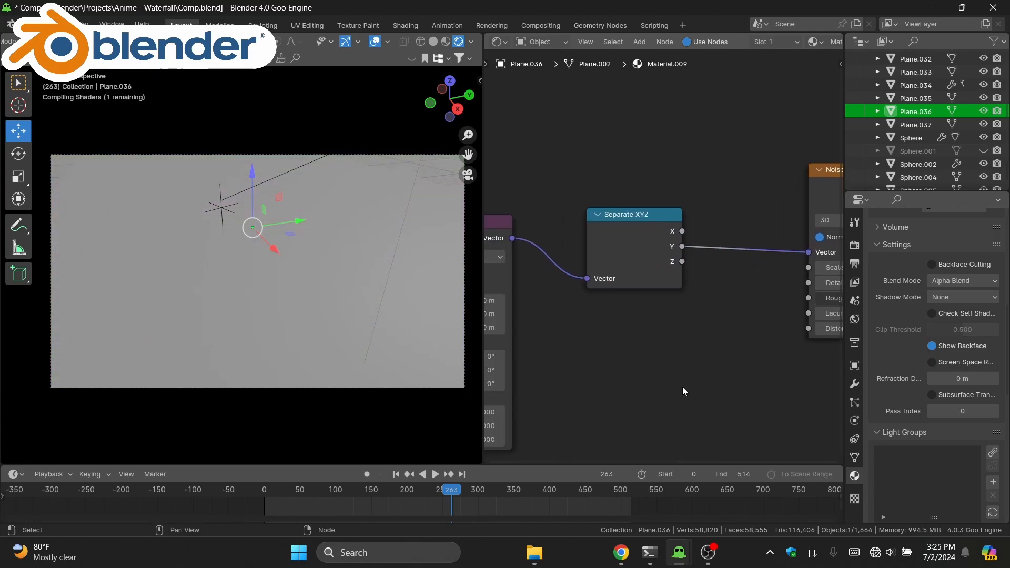
# Step: Adjust the Mapping node's Z rotation until the noise streaks run diagonally across the camera view
pyautogui.scroll(-1, 683, 387)
pyautogui.moveTo(515, 401); pyautogui.dragTo(697, 359, button='middle')
pyautogui.scroll(4, 698, 359)
pyautogui.scroll(1, 632, 284)
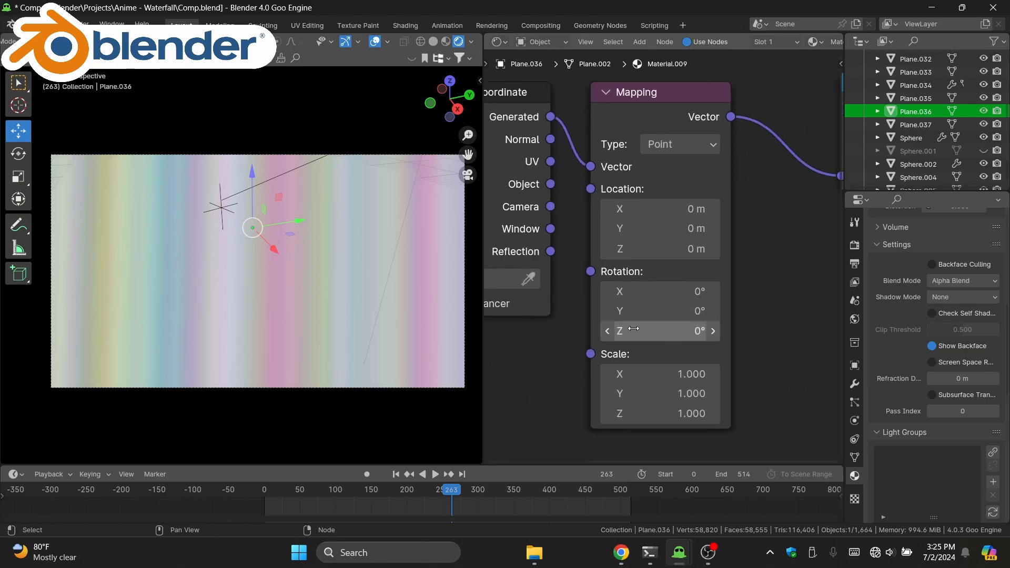
pyautogui.moveTo(658, 331); pyautogui.dragTo(601, 331)
# Step: Insert a Color Ramp node between the Noise Texture's Color output and the Material Output
pyautogui.scroll(-12, 778, 268)
pyautogui.moveTo(809, 272); pyautogui.dragTo(518, 323, button='middle')
pyautogui.moveTo(597, 230); pyautogui.dragTo(561, 232)
pyautogui.hotkey('shift', 'a')
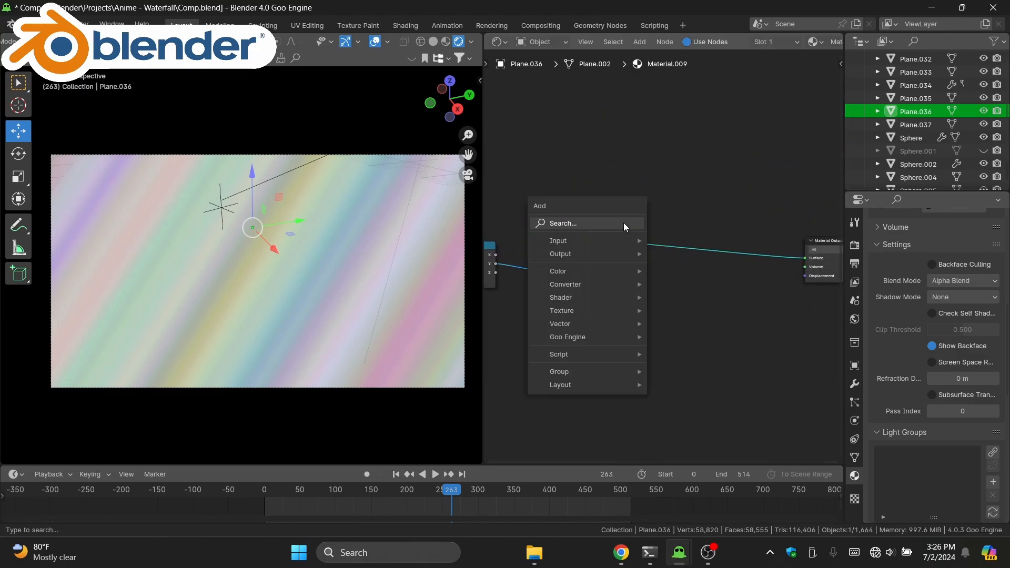
pyautogui.write('color ra')
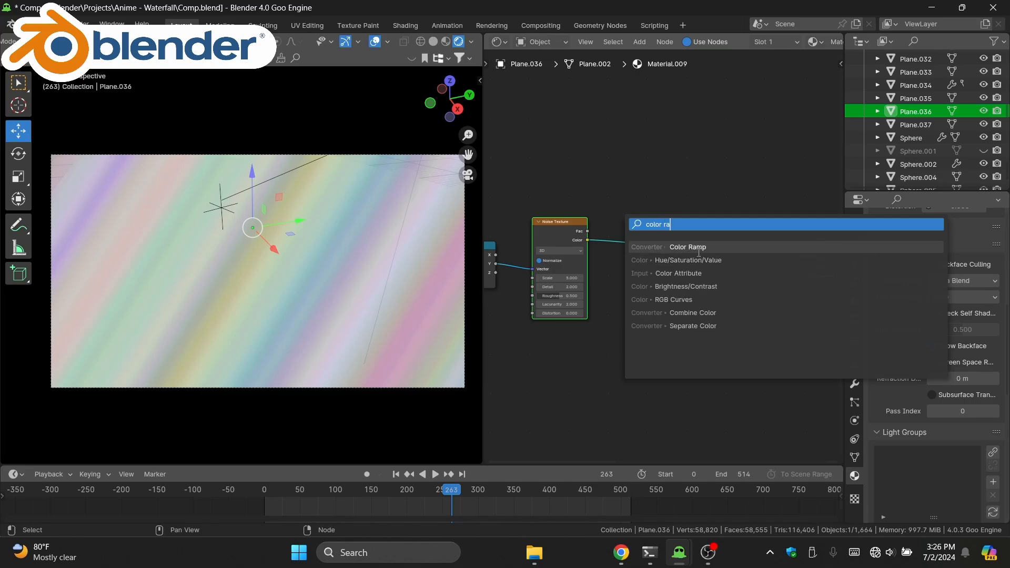
pyautogui.press('Return')
pyautogui.click(652, 240)
pyautogui.scroll(3, 715, 263)
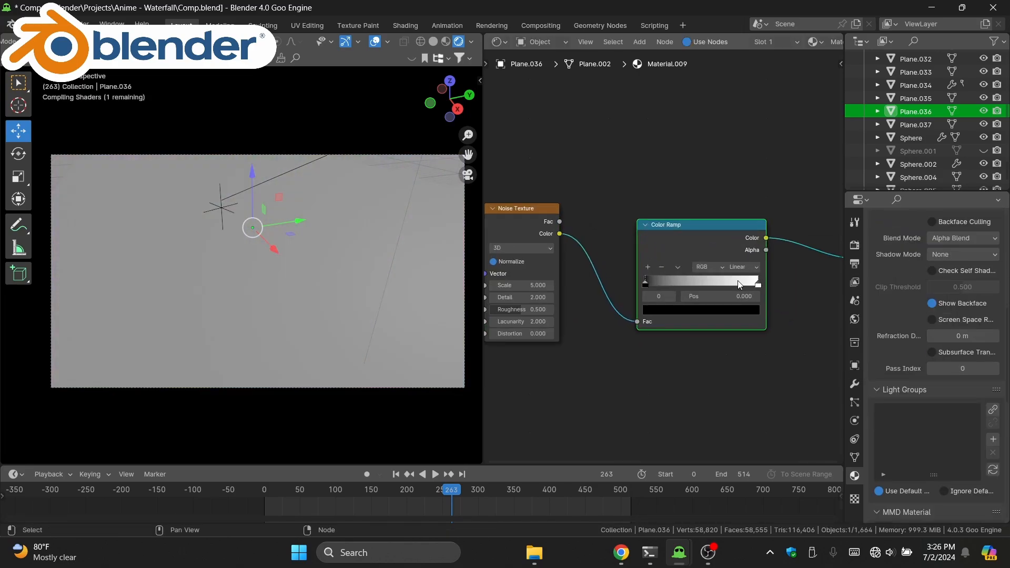
# Step: Move the Color Ramp's black stop inward and tint its white stop peach with hue 0.082 and saturation 0.552
pyautogui.moveTo(596, 287); pyautogui.dragTo(659, 294)
pyautogui.click(749, 289)
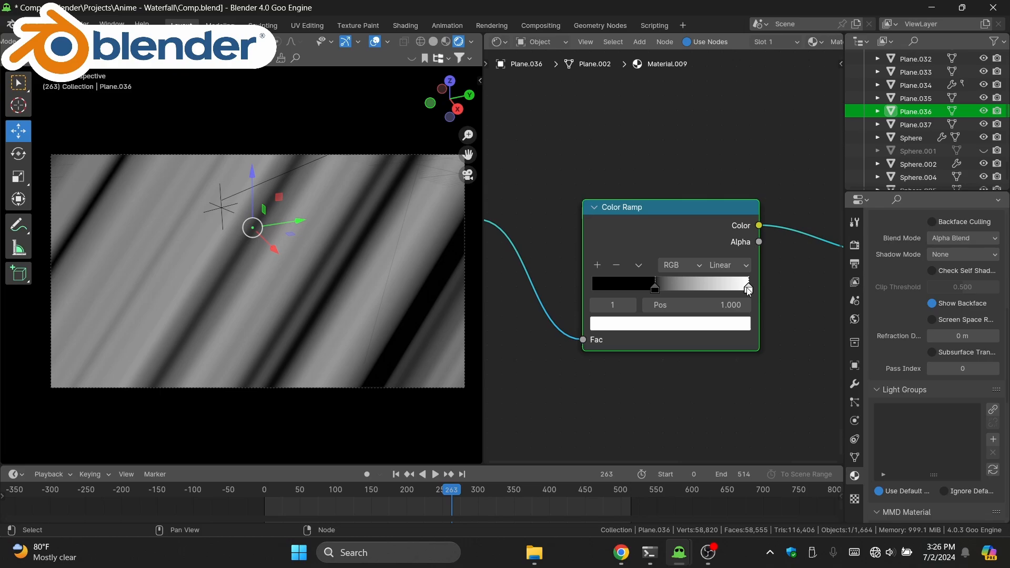
pyautogui.click(736, 330)
pyautogui.moveTo(662, 156); pyautogui.dragTo(651, 173)
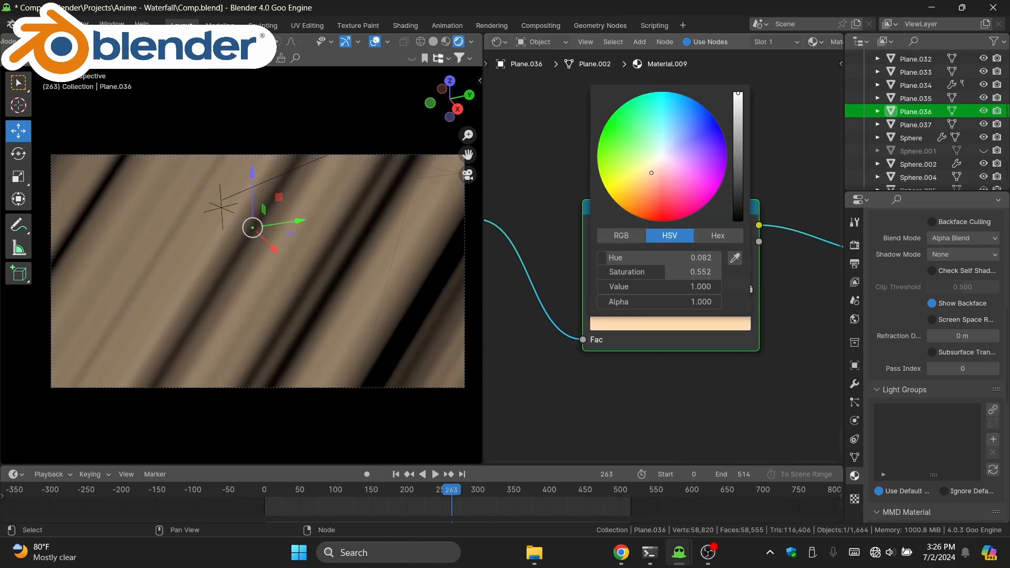
# Step: Switch the Noise Texture to 4D, drive its W value with #frame/1000, and play the animation to check the moving streaks
pyautogui.scroll(-3, 584, 368)
pyautogui.moveTo(583, 368); pyautogui.dragTo(753, 365, button='middle')
pyautogui.scroll(5, 715, 333)
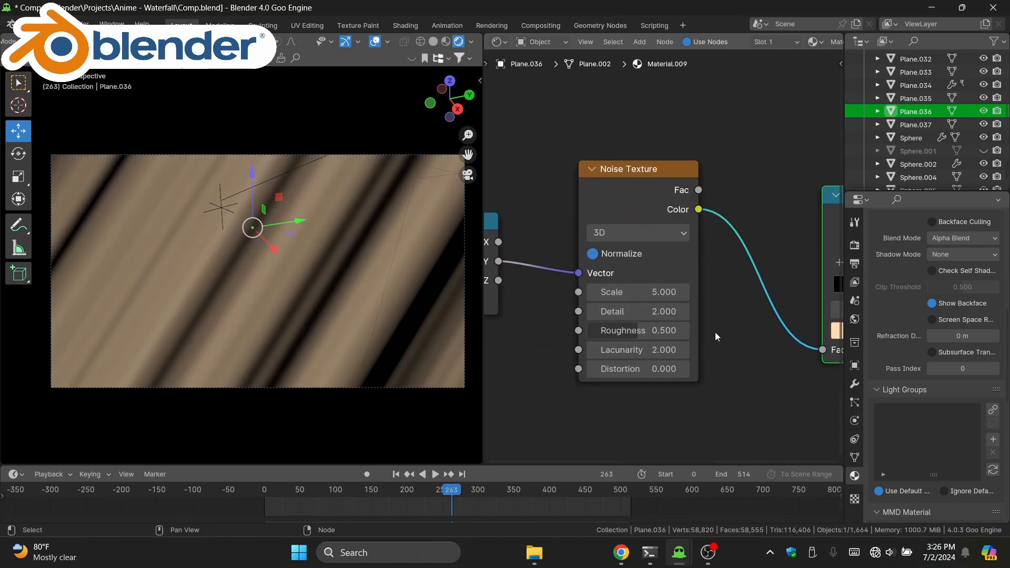
pyautogui.click(631, 233)
pyautogui.click(627, 330)
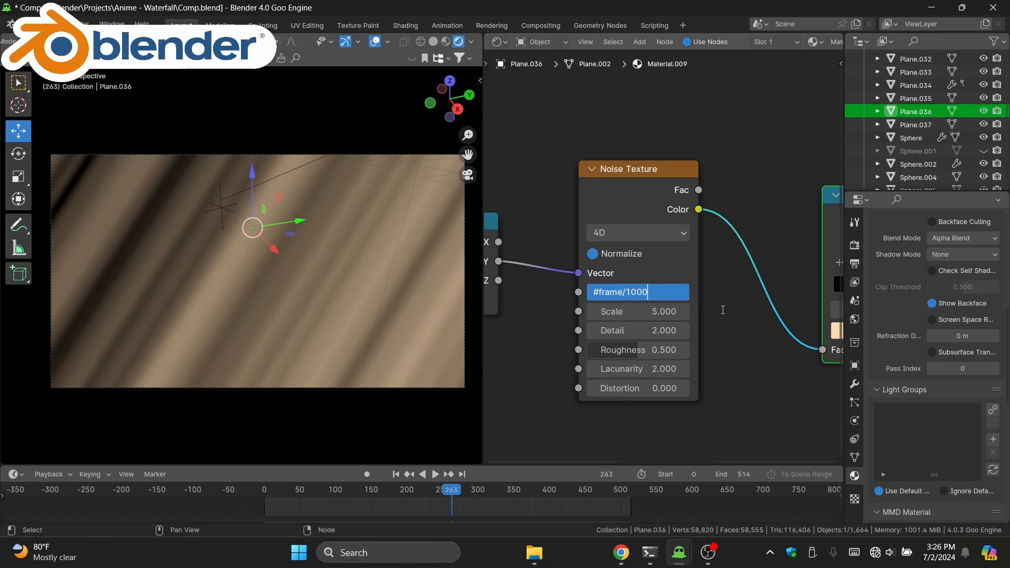
pyautogui.press('Return')
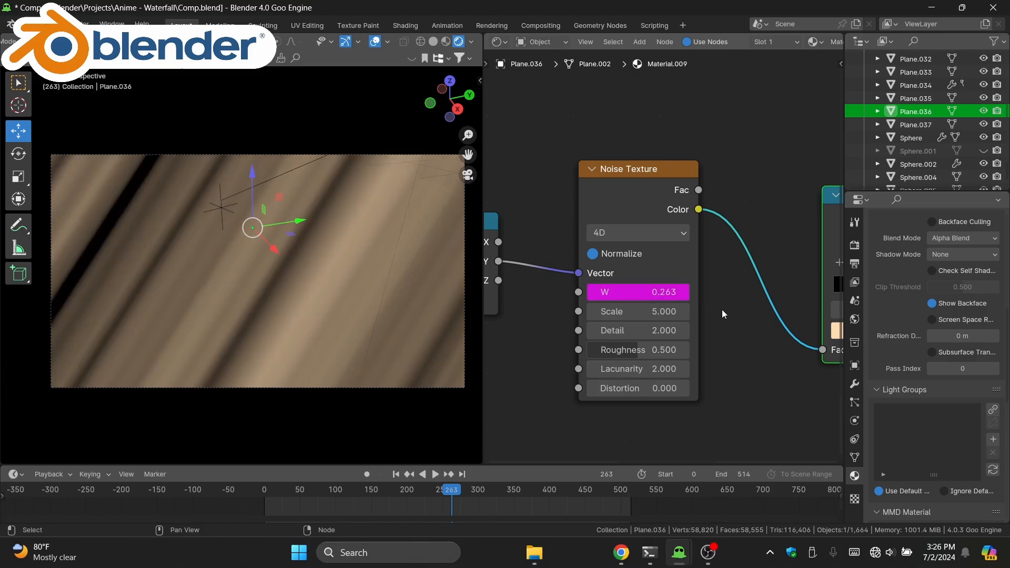
pyautogui.press('space')
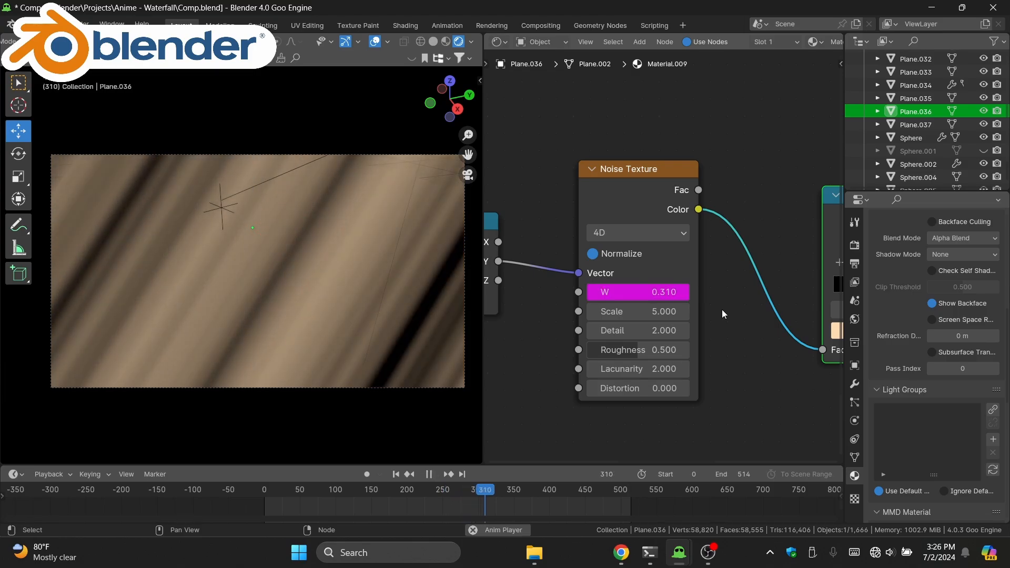
pyautogui.press('space')
# Step: Raise the Noise Texture's scale to 9.1 and move the Color Ramp's black stop to 0.469
pyautogui.scroll(-3, 722, 309)
pyautogui.moveTo(726, 310); pyautogui.dragTo(592, 285, button='middle')
pyautogui.moveTo(728, 183); pyautogui.dragTo(794, 258)
pyautogui.scroll(3, 689, 276)
pyautogui.moveTo(689, 279); pyautogui.dragTo(711, 350, button='middle')
pyautogui.scroll(4, 700, 357)
pyautogui.moveTo(653, 368); pyautogui.dragTo(832, 332, button='middle')
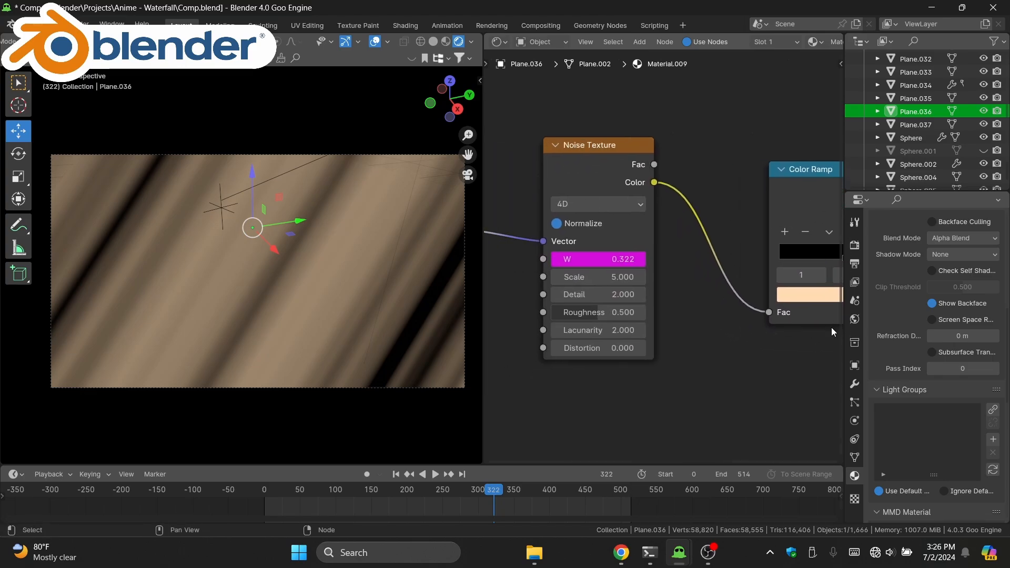
pyautogui.scroll(4, 654, 263)
pyautogui.moveTo(605, 284); pyautogui.dragTo(642, 284)
pyautogui.moveTo(832, 331); pyautogui.dragTo(756, 348, button='middle')
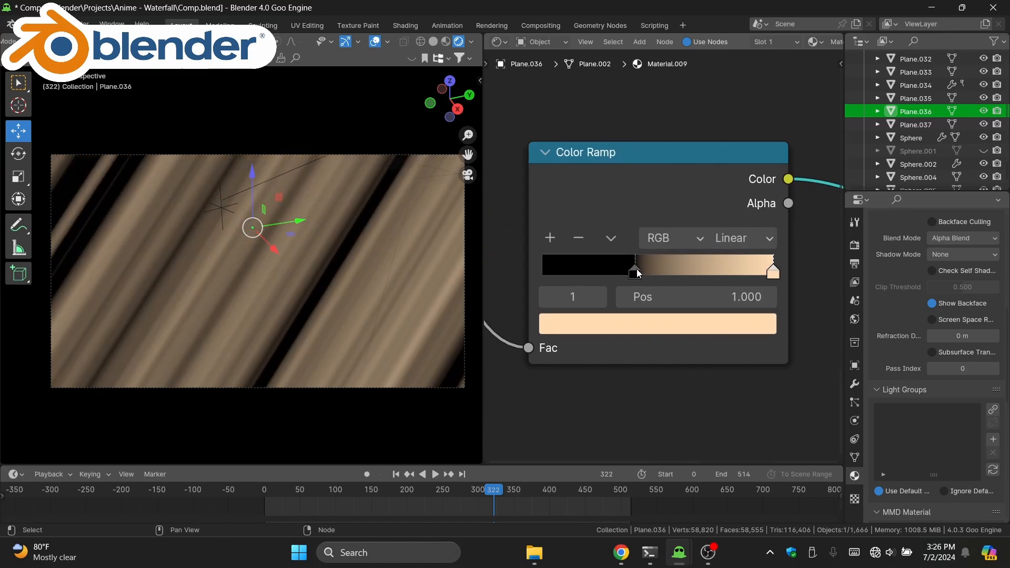
pyautogui.moveTo(635, 270); pyautogui.dragTo(651, 273)
# Step: Add a Gradient Texture node below the noise nodes and attach Mapping and Texture Coordinate nodes to it
pyautogui.scroll(-2, 623, 360)
pyautogui.scroll(-3, 623, 359)
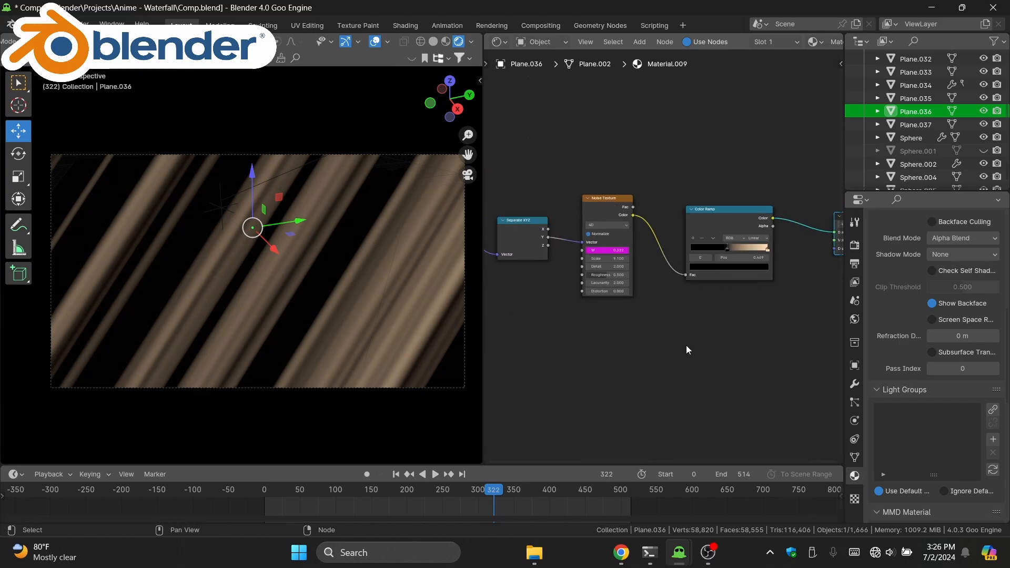
pyautogui.hotkey('shift', 'a')
pyautogui.write('grad')
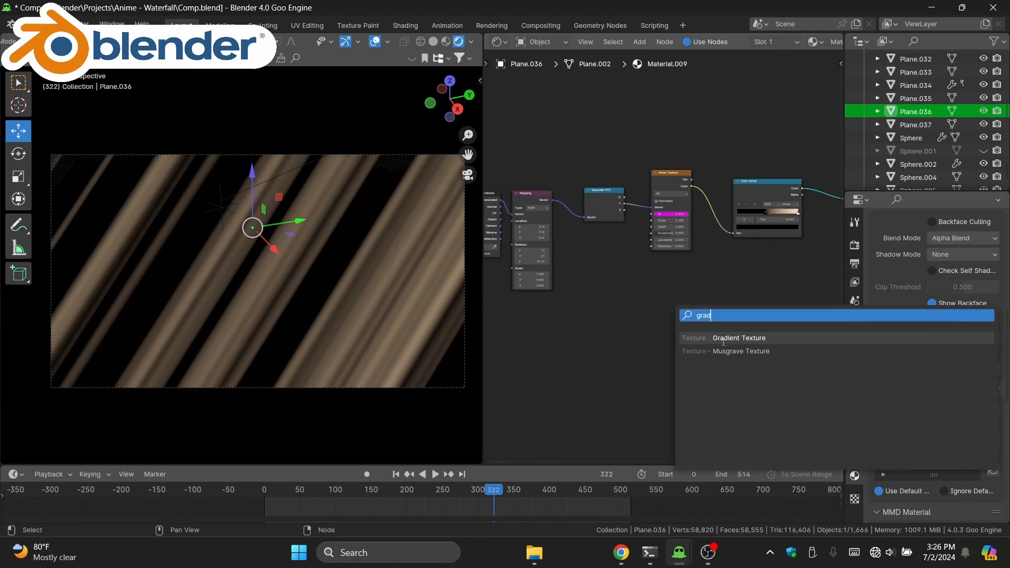
pyautogui.press('Return')
pyautogui.click(685, 308)
pyautogui.scroll(2, 639, 286)
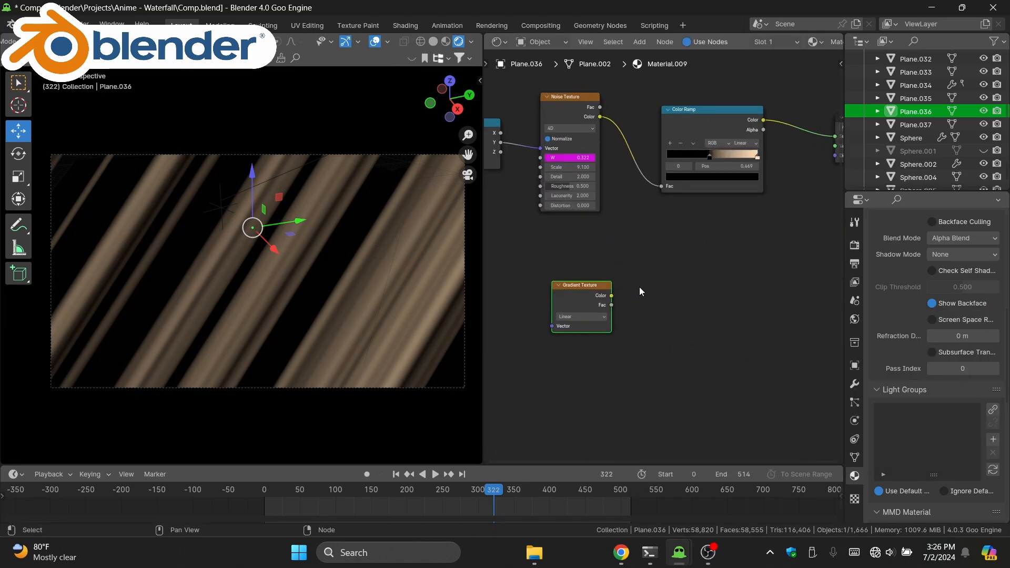
pyautogui.hotkey('shift', 'a')
pyautogui.moveTo(547, 327); pyautogui.dragTo(585, 319, button='middle')
pyautogui.hotkey('ctrl', 't')
# Step: Add a second Color Ramp and connect the Gradient Texture's Color output to its Fac input
pyautogui.hotkey('shift', 'a')
pyautogui.write('c')
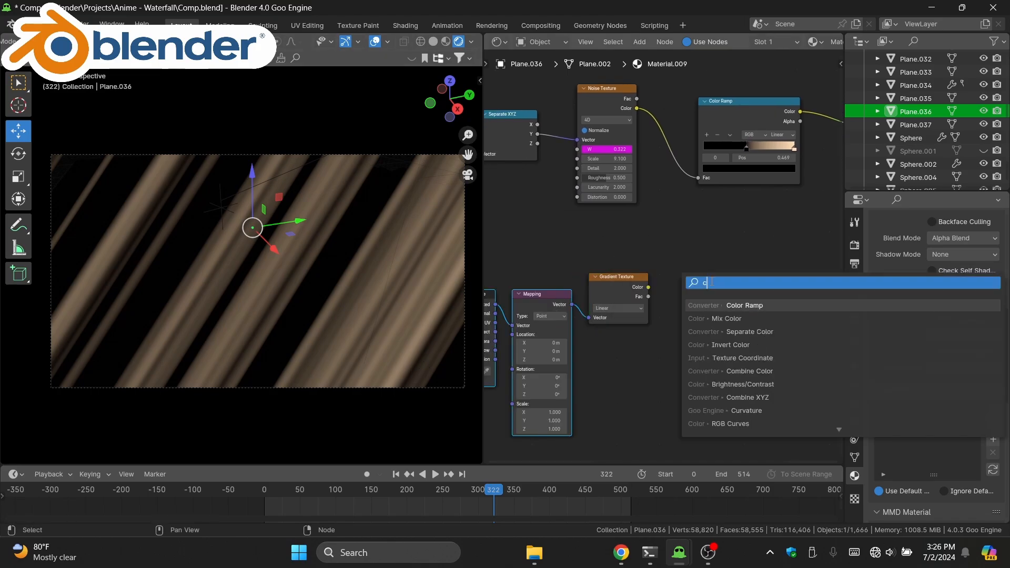
pyautogui.write('olo')
pyautogui.click(747, 318)
pyautogui.click(680, 265)
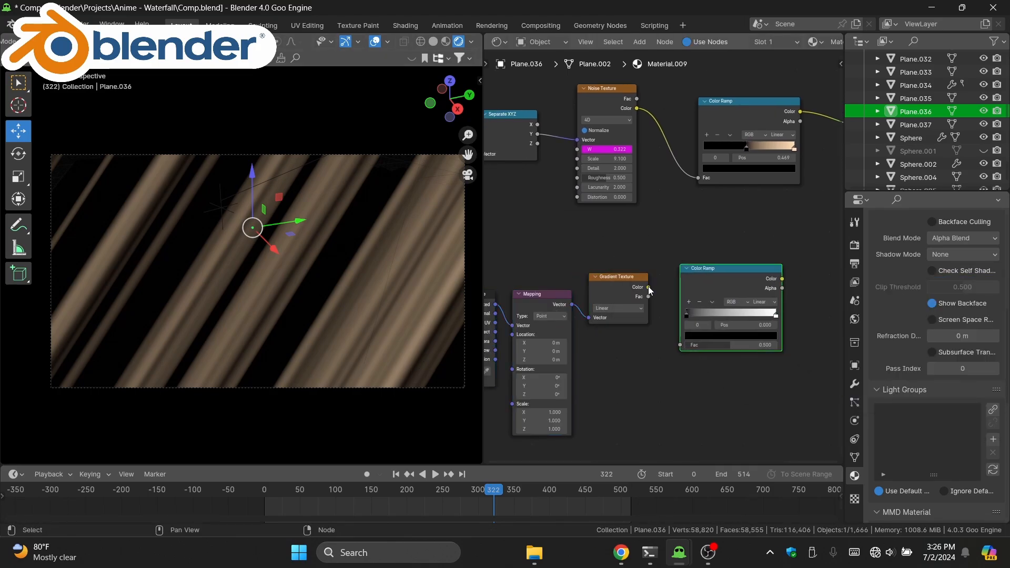
pyautogui.moveTo(649, 287); pyautogui.dragTo(680, 345)
# Step: Insert a Mix Color node between the noise's Color Ramp and the Material Output
pyautogui.moveTo(837, 223); pyautogui.dragTo(686, 254, button='middle')
pyautogui.hotkey('shift', 'a')
pyautogui.click(687, 252)
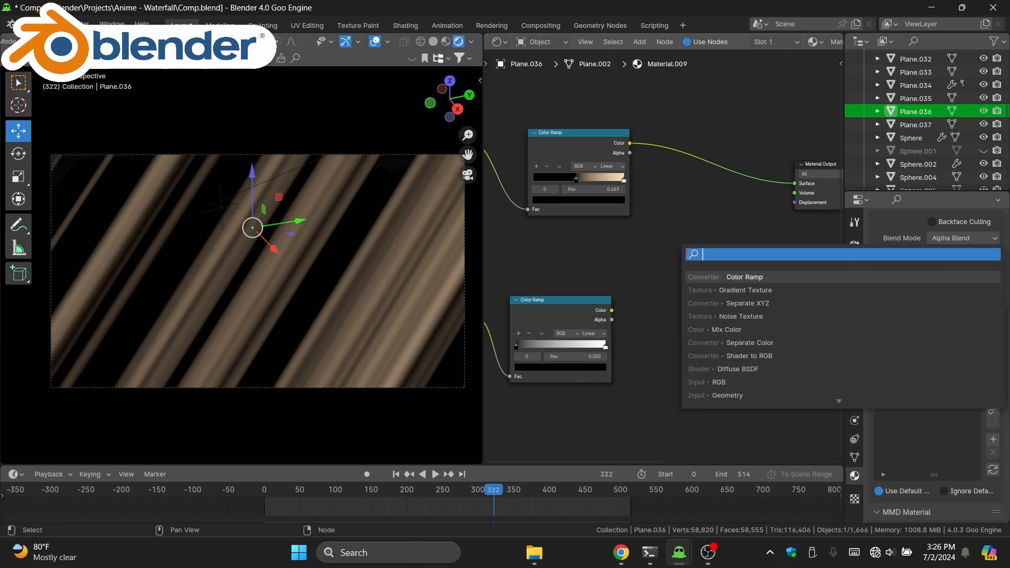
pyautogui.write('mix c')
pyautogui.click(740, 277)
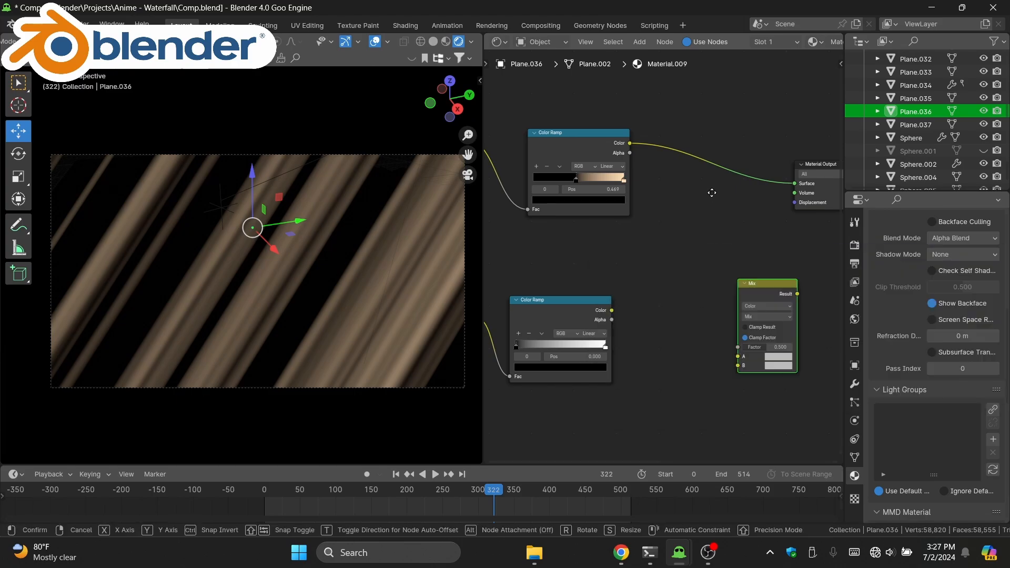
pyautogui.click(728, 179)
# Step: Set the Mix node to Multiply with factor 1 and connect the gradient's Color Ramp to its B input
pyautogui.click(730, 180)
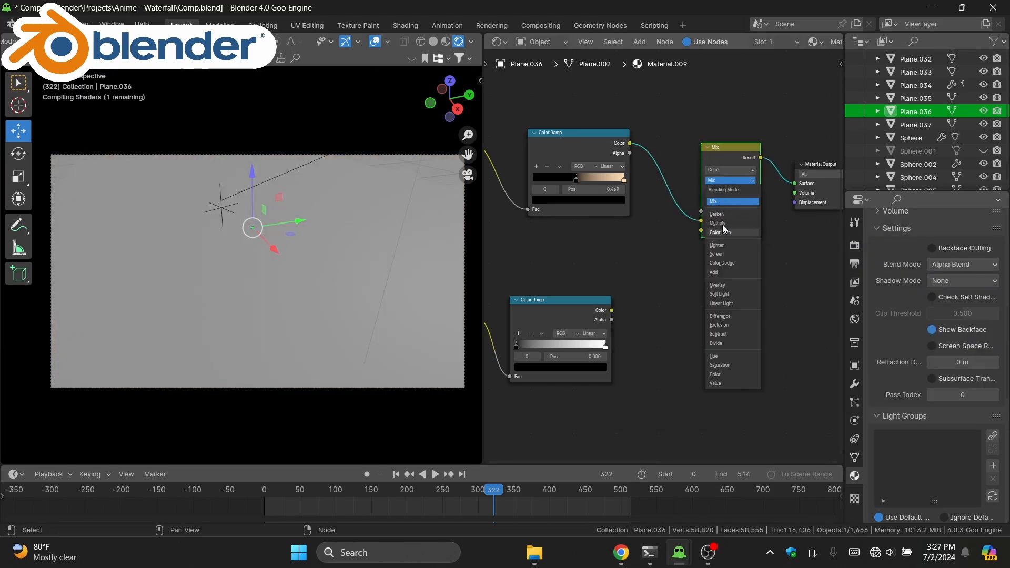
pyautogui.press('Return')
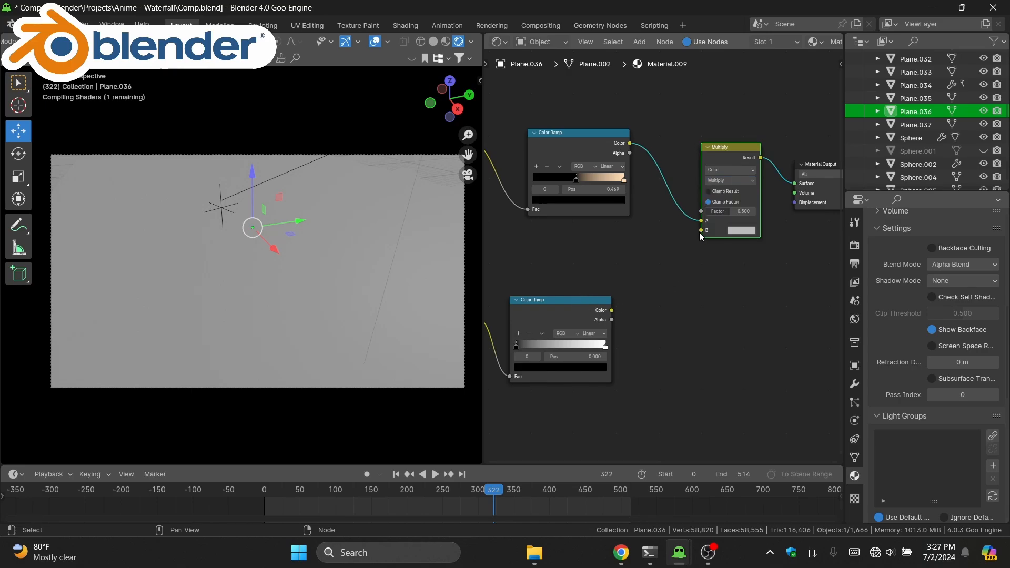
pyautogui.moveTo(700, 230); pyautogui.dragTo(612, 310)
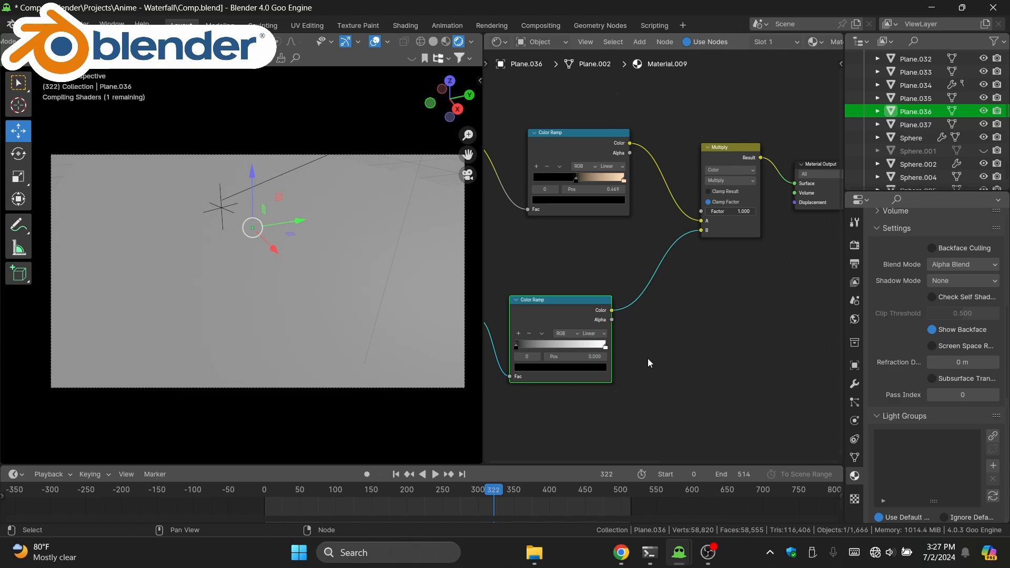
# Step: Set the gradient's Color Ramp to Ease with its black stop at 0.196, and route the Multiply result back to the Material Output
pyautogui.scroll(-3, 648, 358)
pyautogui.moveTo(609, 370); pyautogui.dragTo(738, 340, button='middle')
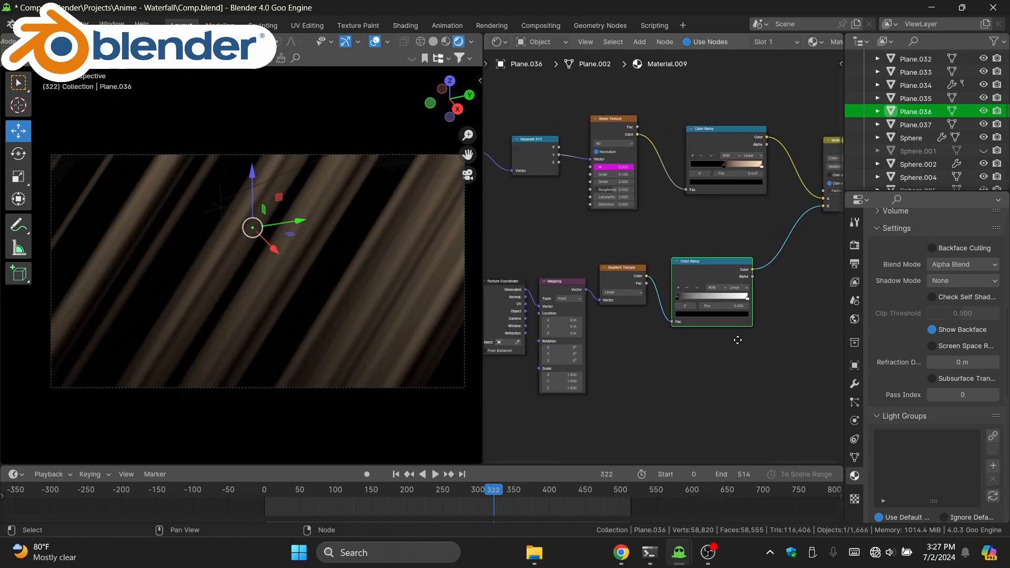
pyautogui.scroll(1, 724, 295)
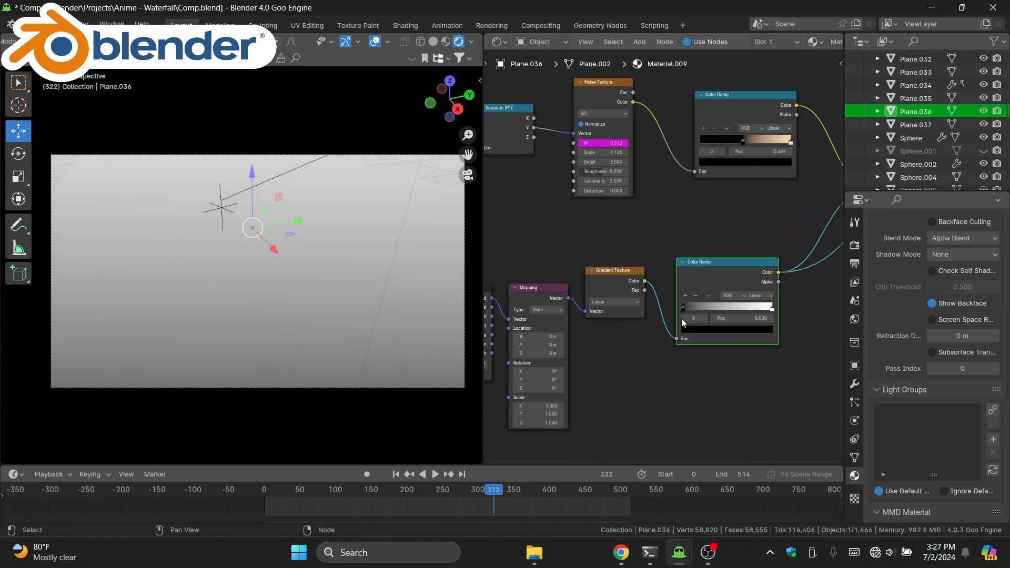
pyautogui.scroll(-1, 703, 308)
pyautogui.scroll(2, 689, 296)
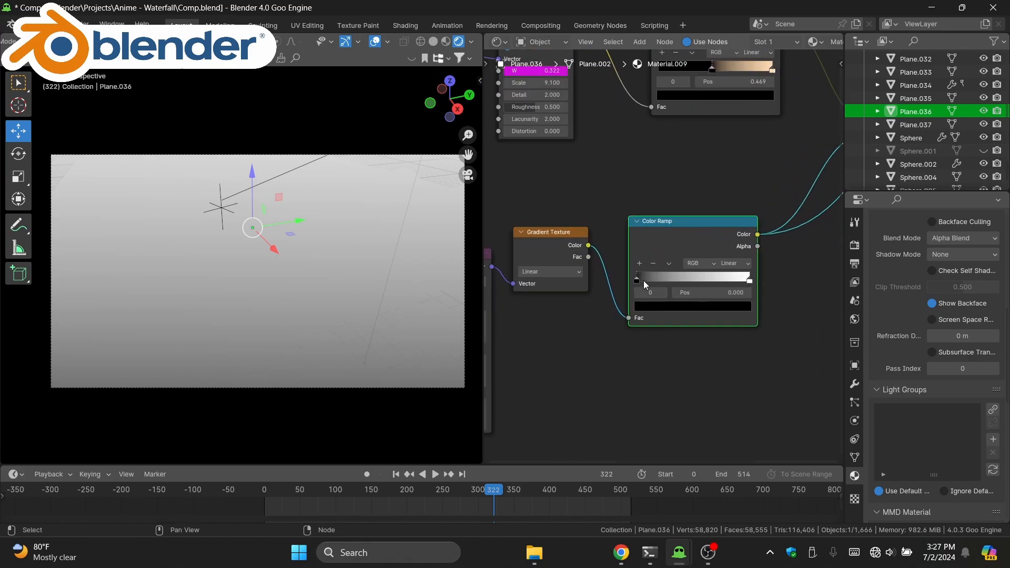
pyautogui.moveTo(642, 278); pyautogui.dragTo(662, 282)
pyautogui.click(750, 263)
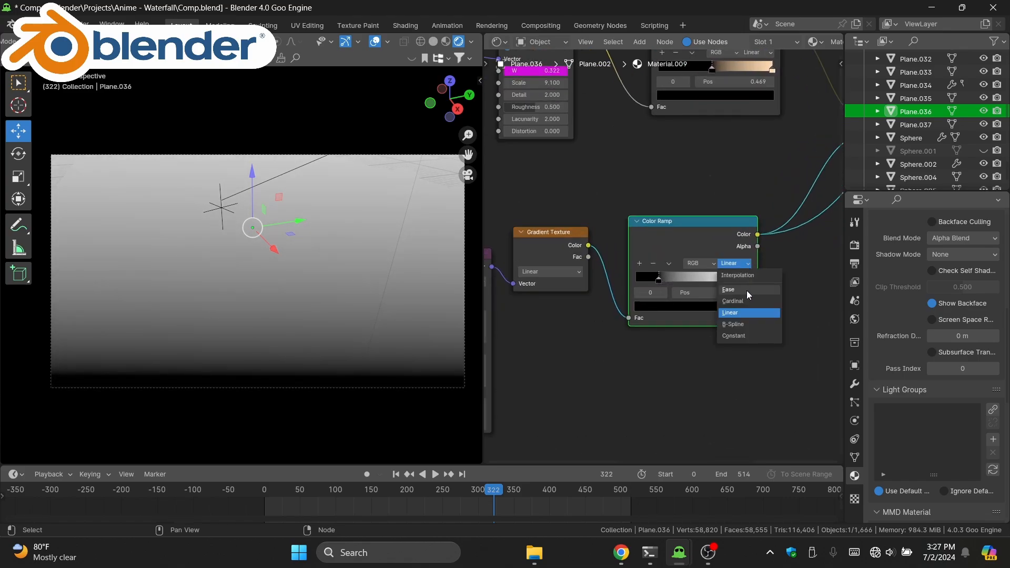
pyautogui.click(743, 288)
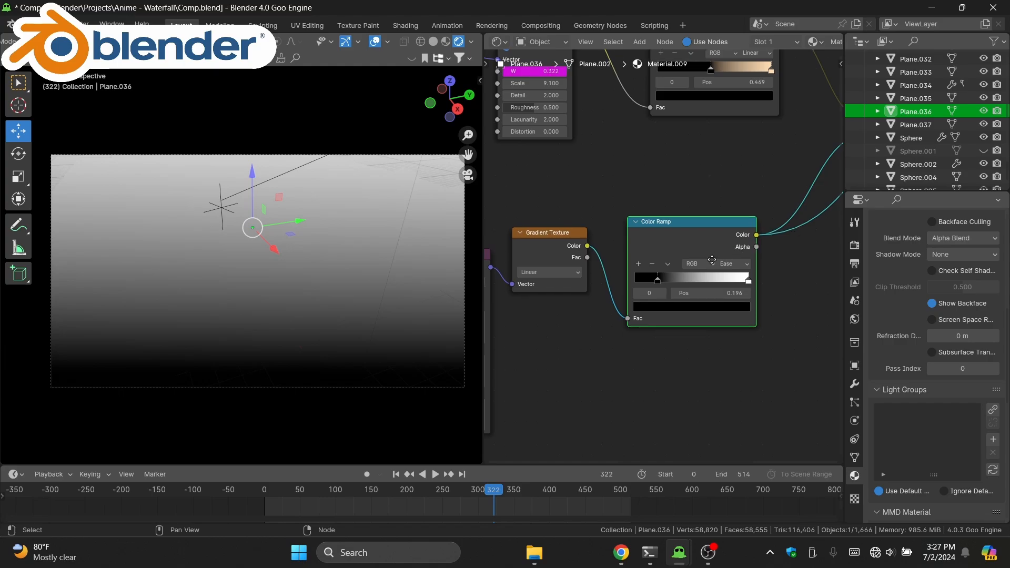
pyautogui.moveTo(795, 235); pyautogui.dragTo(583, 372, button='middle')
pyautogui.keyDown('ctrl'); pyautogui.keyDown('shift'); pyautogui.click(700, 169); pyautogui.keyUp('shift'); pyautogui.keyUp('ctrl')
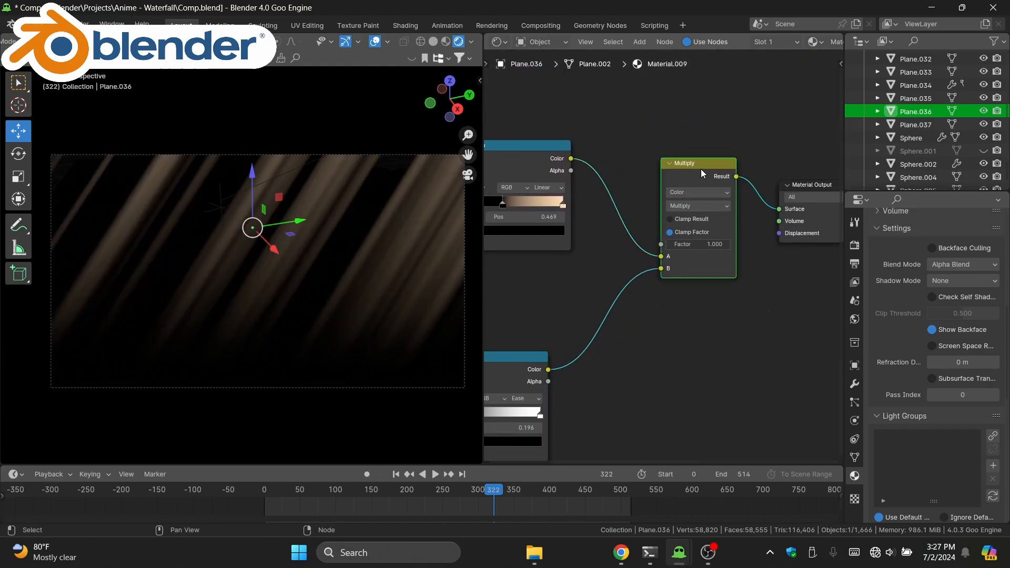
# Step: Add an Emission node and a Transparent BSDF node between the Multiply node and the Material Output
pyautogui.moveTo(686, 266); pyautogui.dragTo(663, 299, button='middle')
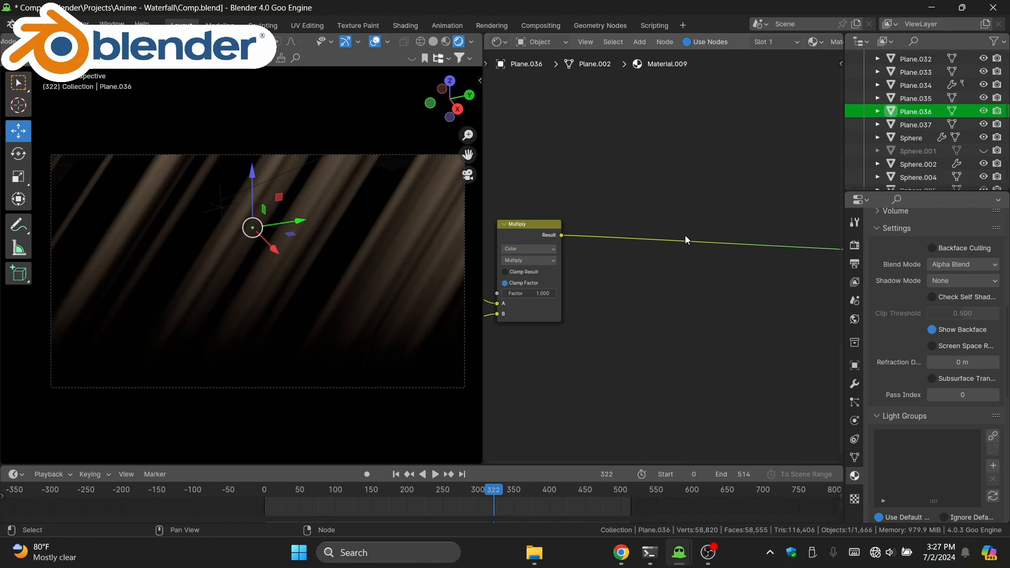
pyautogui.hotkey('shift', 'a')
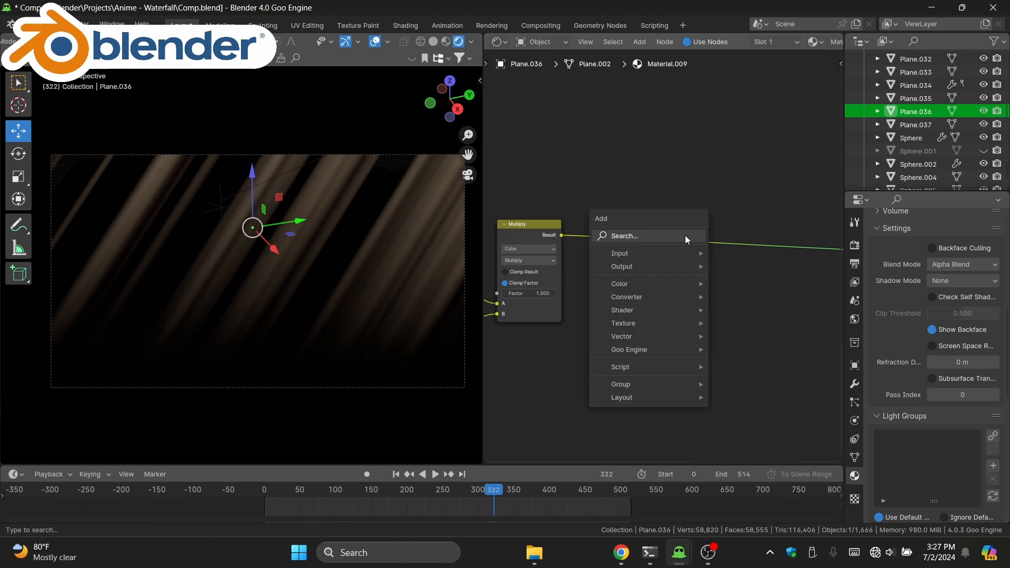
pyautogui.write('em')
pyautogui.press('Return')
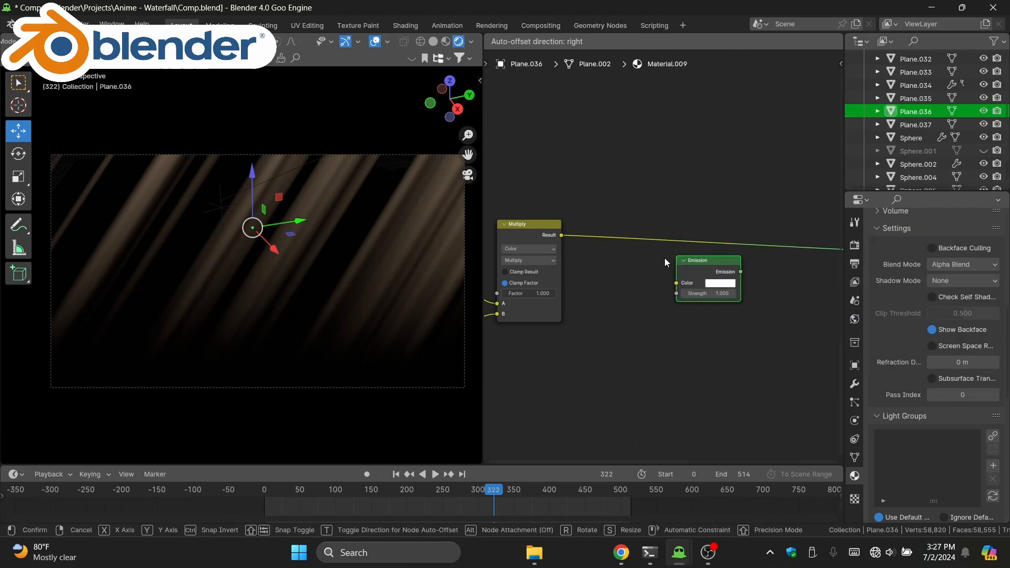
pyautogui.click(665, 257)
pyautogui.hotkey('shift', 'a')
pyautogui.write('transp')
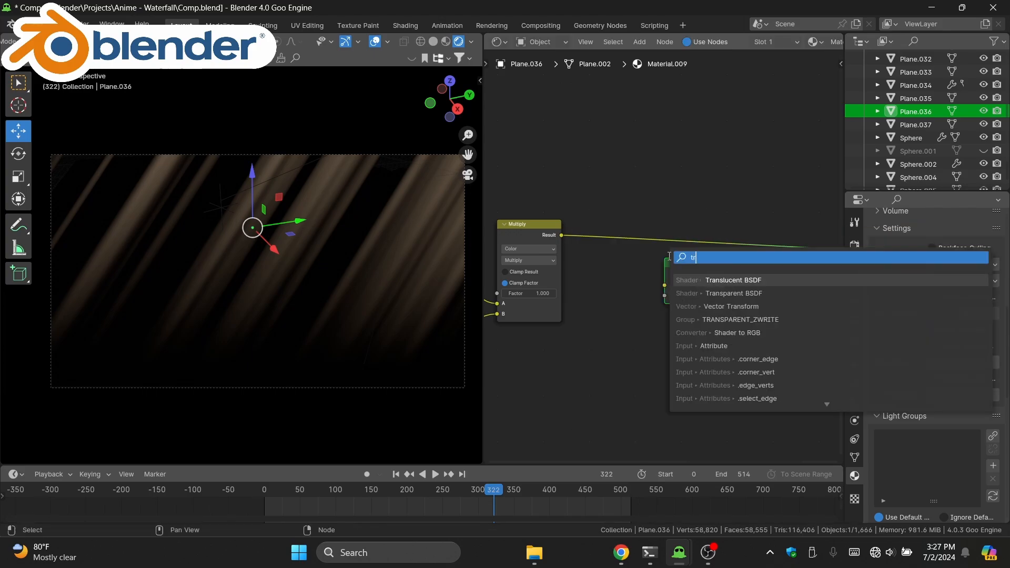
pyautogui.press('Return')
pyautogui.click(605, 355)
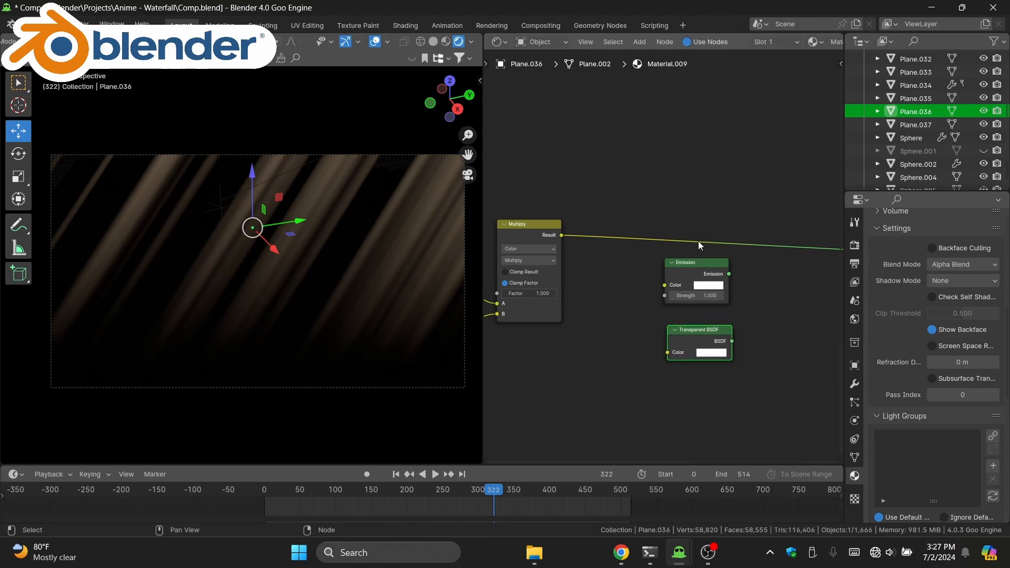
# Step: Add a Mix Shader node and connect the Multiply result to its Fac and to the Emission's Color
pyautogui.hotkey('shift', 'a')
pyautogui.write('mix shad')
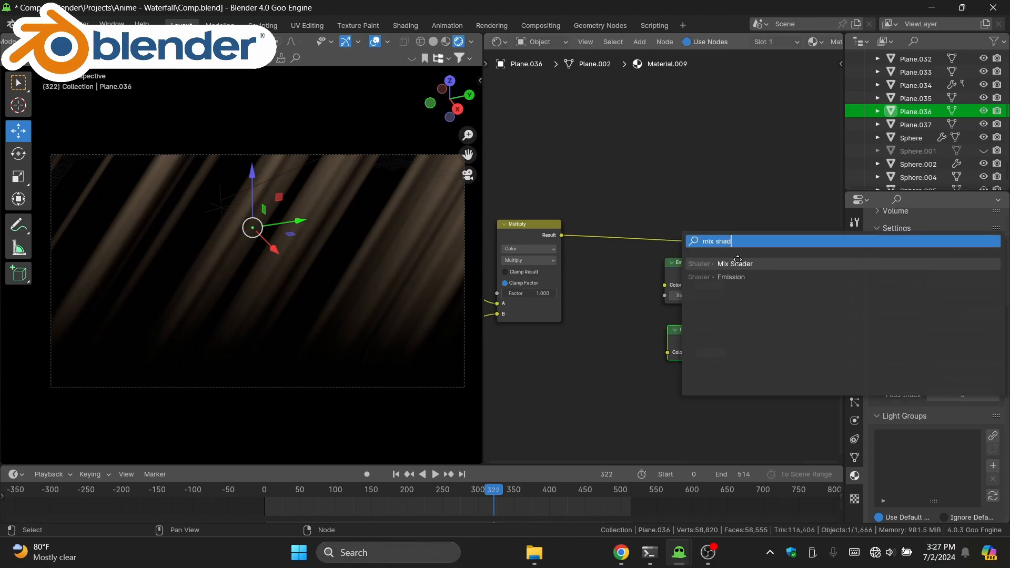
pyautogui.press('Return')
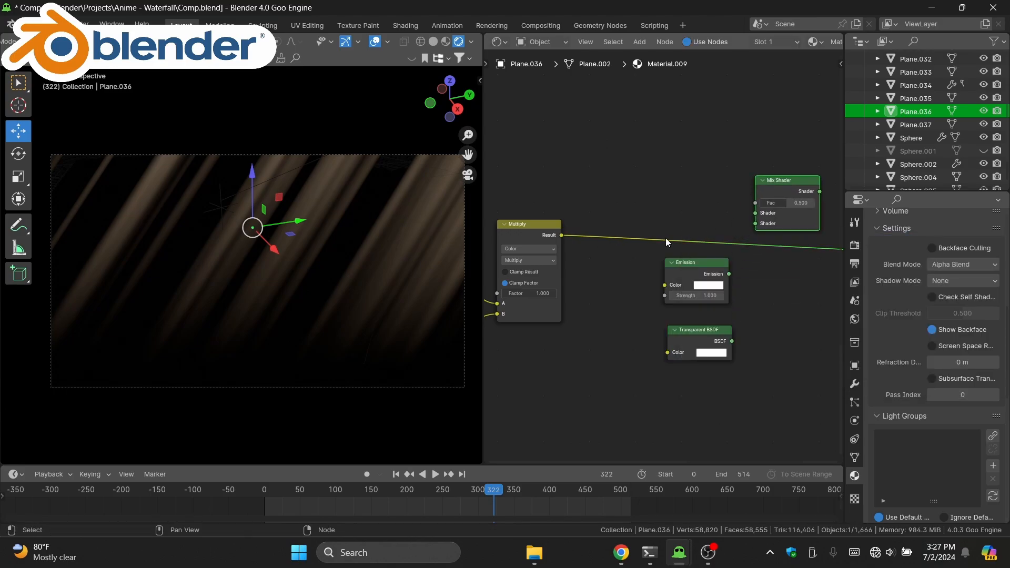
pyautogui.moveTo(560, 235); pyautogui.dragTo(755, 202)
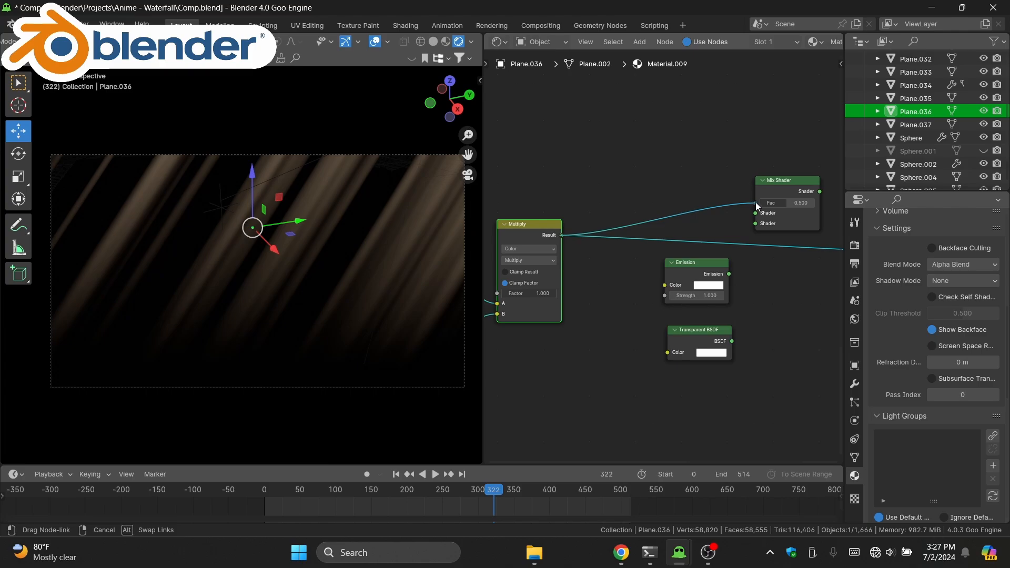
pyautogui.scroll(2, 602, 252)
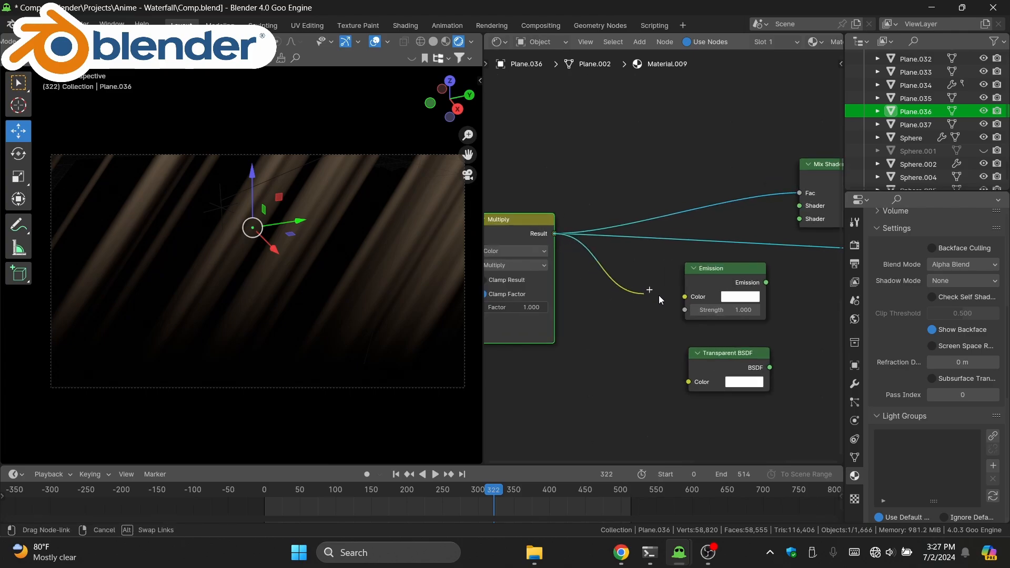
pyautogui.moveTo(659, 295); pyautogui.dragTo(693, 295)
# Step: Connect the Transparent BSDF to the Mix Shader's first shader input and the Emission to its second
pyautogui.moveTo(753, 277); pyautogui.dragTo(668, 278, button='middle')
pyautogui.moveTo(669, 280); pyautogui.dragTo(595, 290)
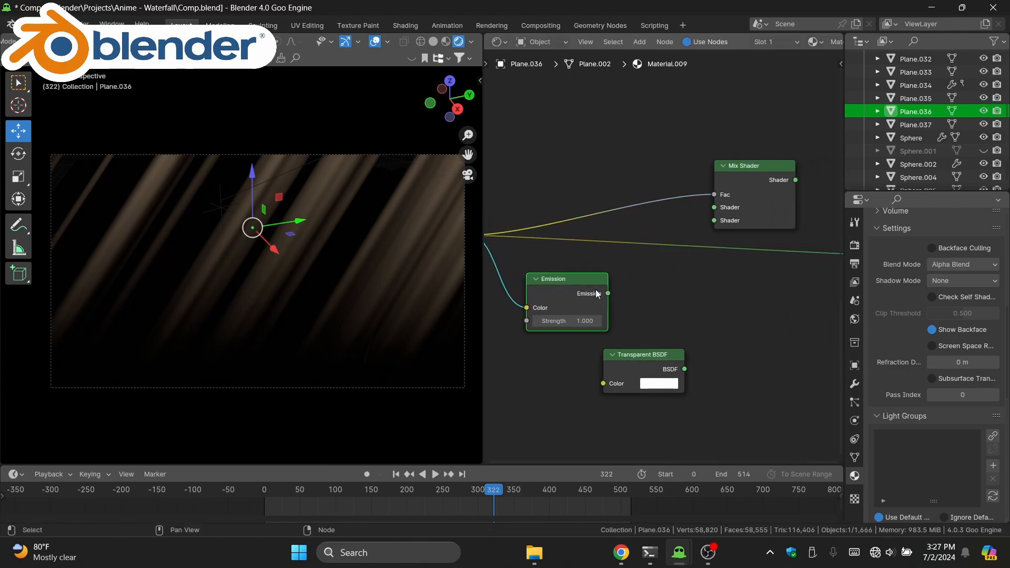
pyautogui.moveTo(632, 354); pyautogui.dragTo(714, 207)
pyautogui.moveTo(609, 294); pyautogui.dragTo(714, 220)
pyautogui.scroll(-2, 622, 241)
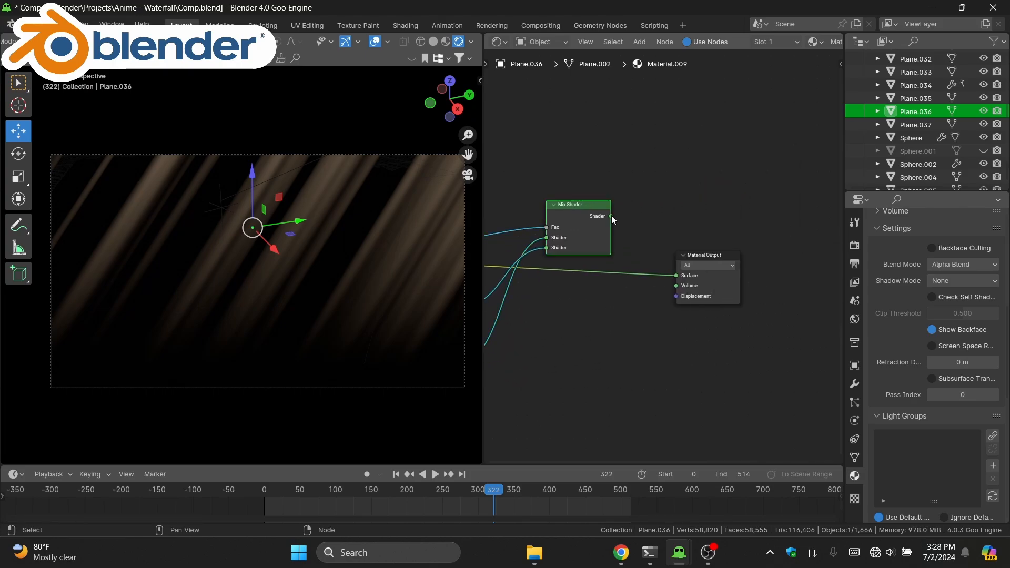
# Step: Connect the Mix Shader output to the Material Output's Surface and raise the Emission Strength to 145.8
pyautogui.moveTo(672, 277); pyautogui.dragTo(673, 277)
pyautogui.moveTo(687, 367); pyautogui.dragTo(812, 349, button='middle')
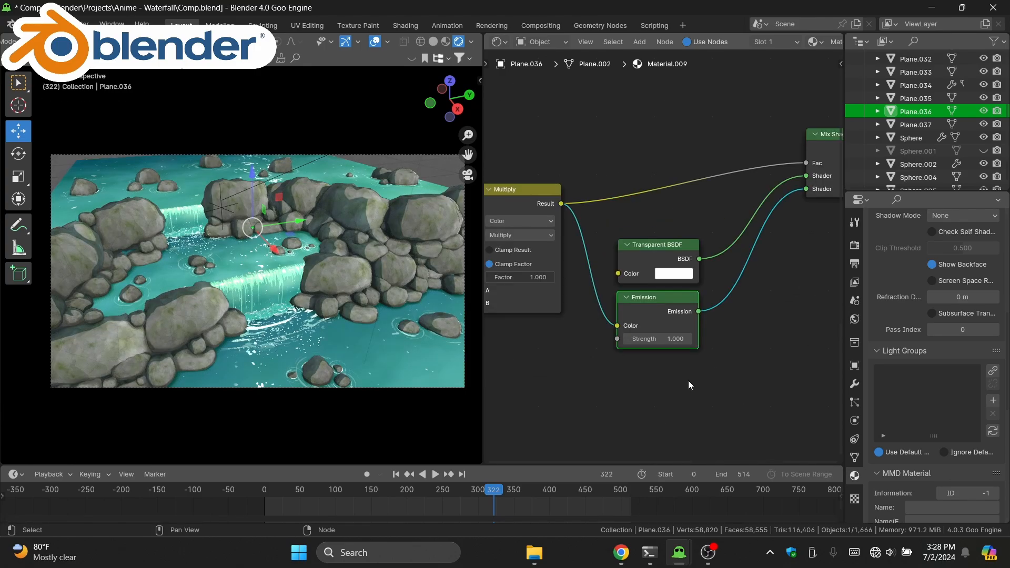
pyautogui.moveTo(688, 380); pyautogui.dragTo(700, 350, button='middle')
pyautogui.scroll(1, 700, 348)
pyautogui.scroll(1, 700, 351)
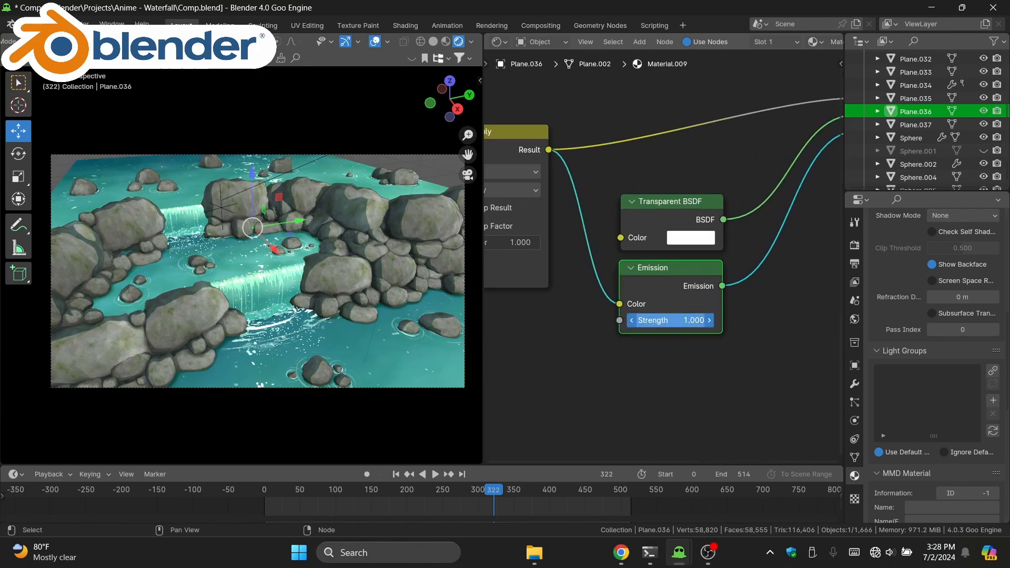
pyautogui.moveTo(673, 320); pyautogui.dragTo(736, 320)
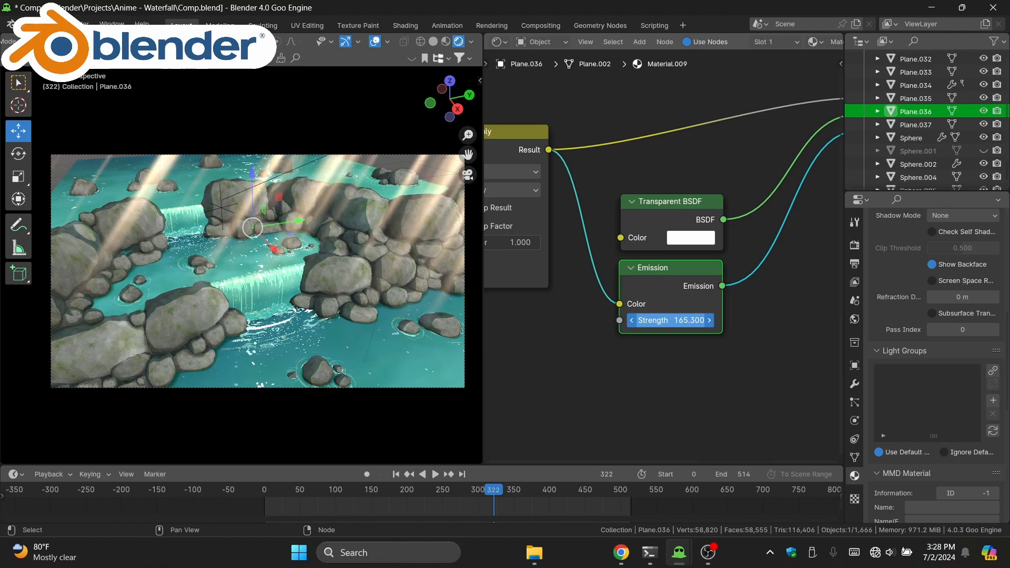
# Step: Shift the black stop of the Gradient Texture's Color Ramp to position 0.065
pyautogui.scroll(-2, 584, 348)
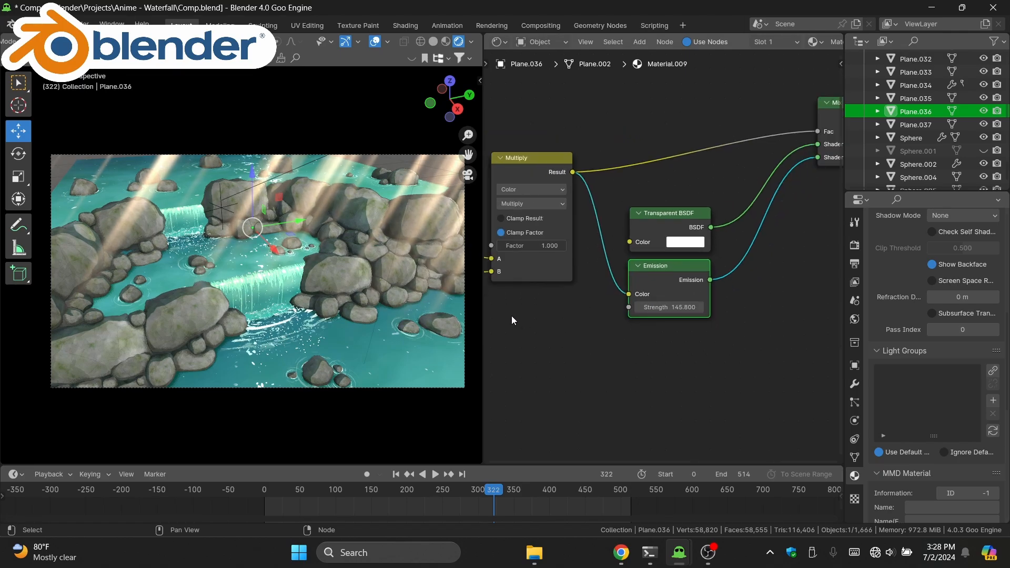
pyautogui.scroll(-2, 521, 331)
pyautogui.moveTo(543, 346); pyautogui.dragTo(721, 203, button='middle')
pyautogui.scroll(4, 700, 268)
pyautogui.moveTo(573, 293); pyautogui.dragTo(648, 310, button='middle')
pyautogui.scroll(3, 701, 293)
pyautogui.scroll(3, 679, 307)
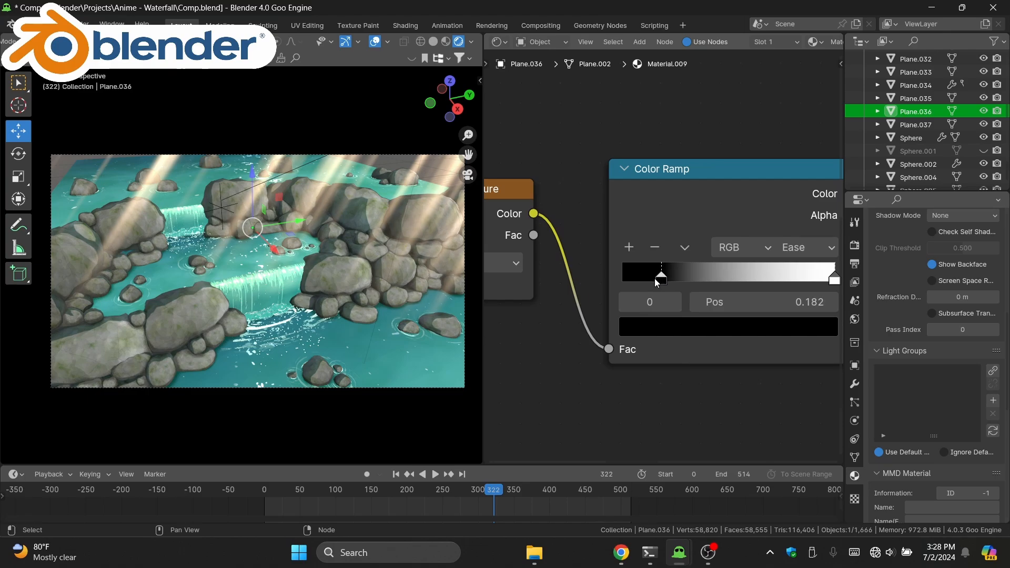
pyautogui.moveTo(646, 280)
pyautogui.mouseDown()
pyautogui.moveTo(716, 282)
pyautogui.moveTo(626, 283)
pyautogui.mouseUp()
# Step: Play back the light-ray animation, and replay it from an earlier frame to judge how fast the rays move
pyautogui.press('space')
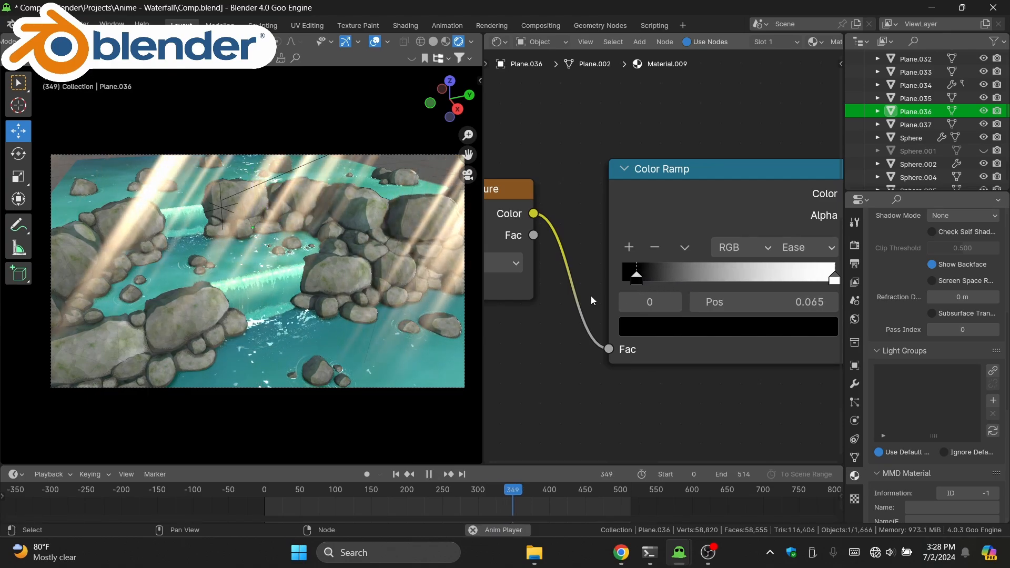
pyautogui.scroll(-5, 594, 304)
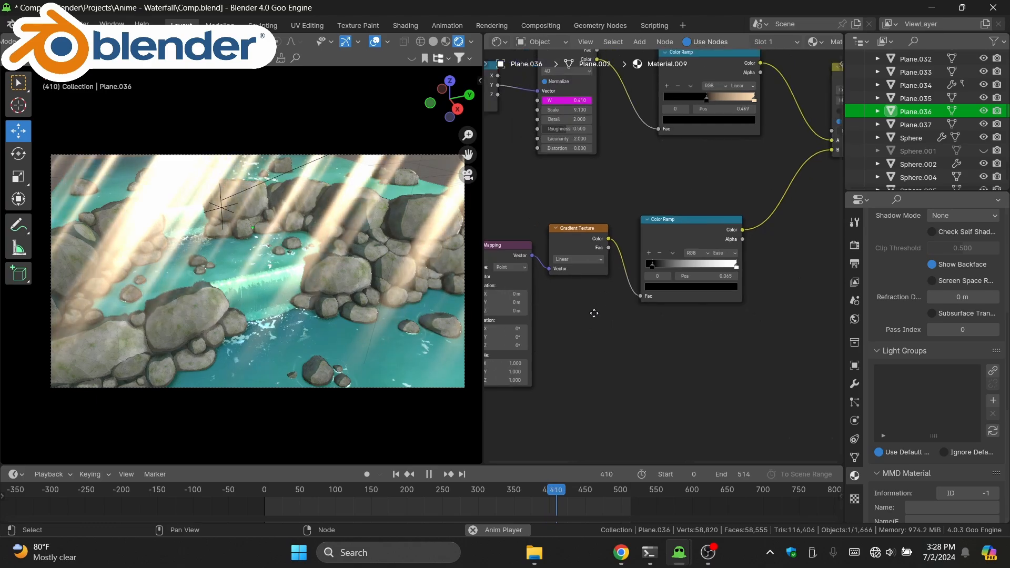
pyautogui.press('space')
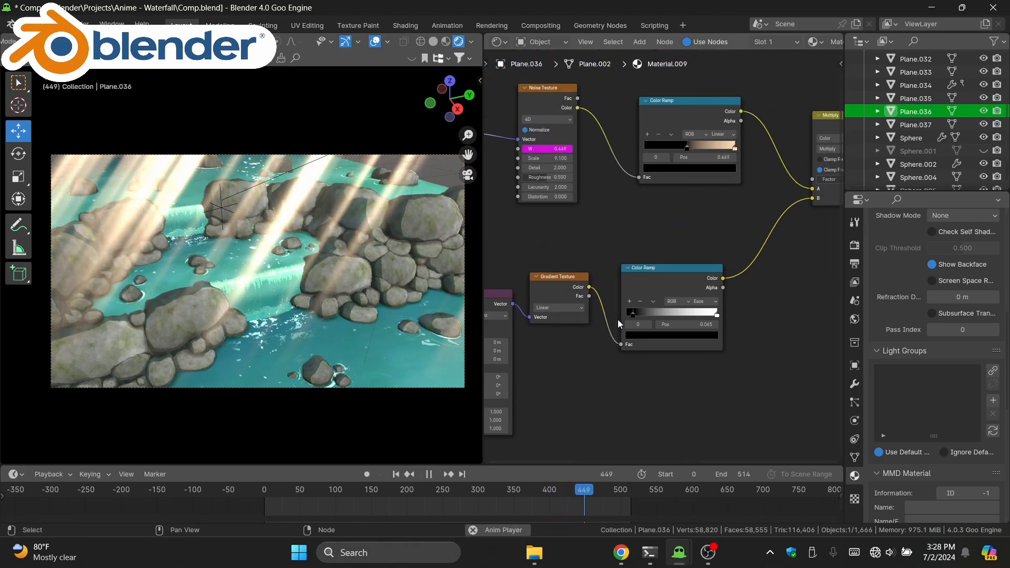
pyautogui.press('space')
pyautogui.click(364, 492)
pyautogui.press('space')
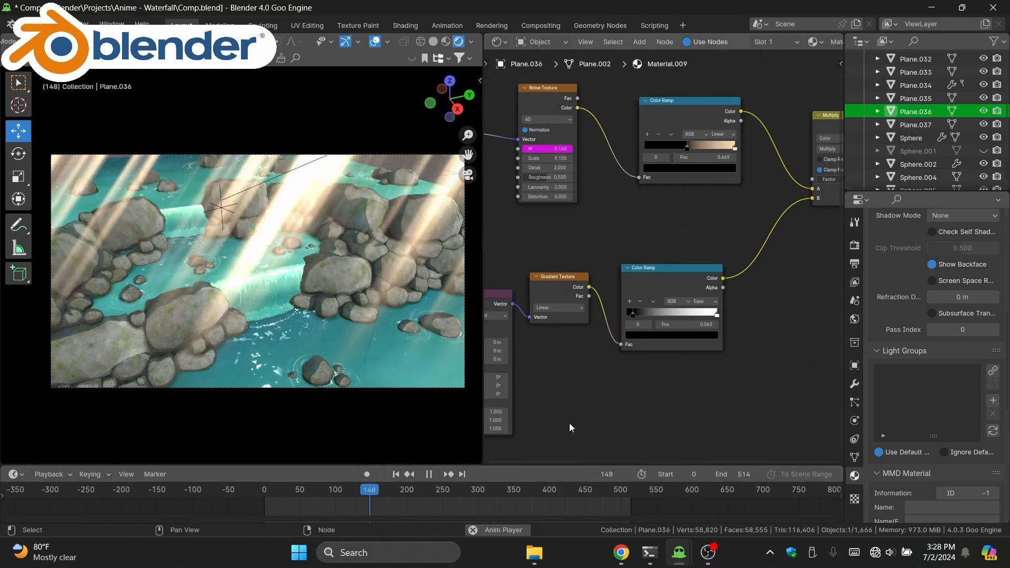
pyautogui.press('space')
# Step: Slow the rays by setting the Noise Texture's W driver to frame/2000, and check the motion in playback
pyautogui.moveTo(568, 252); pyautogui.dragTo(614, 292, button='middle')
pyautogui.scroll(6, 656, 295)
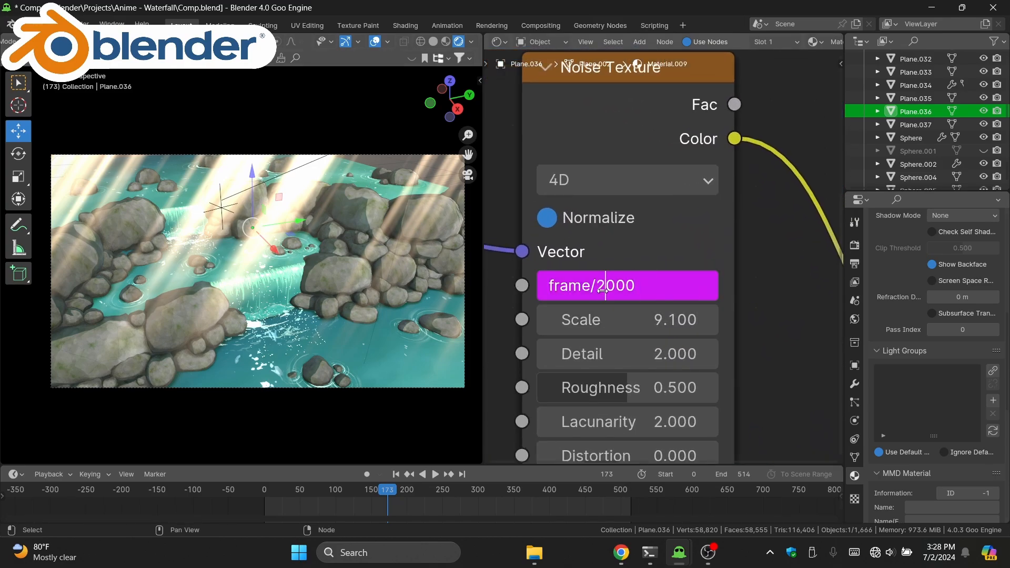
pyautogui.press('Escape')
pyautogui.scroll(-2, 611, 316)
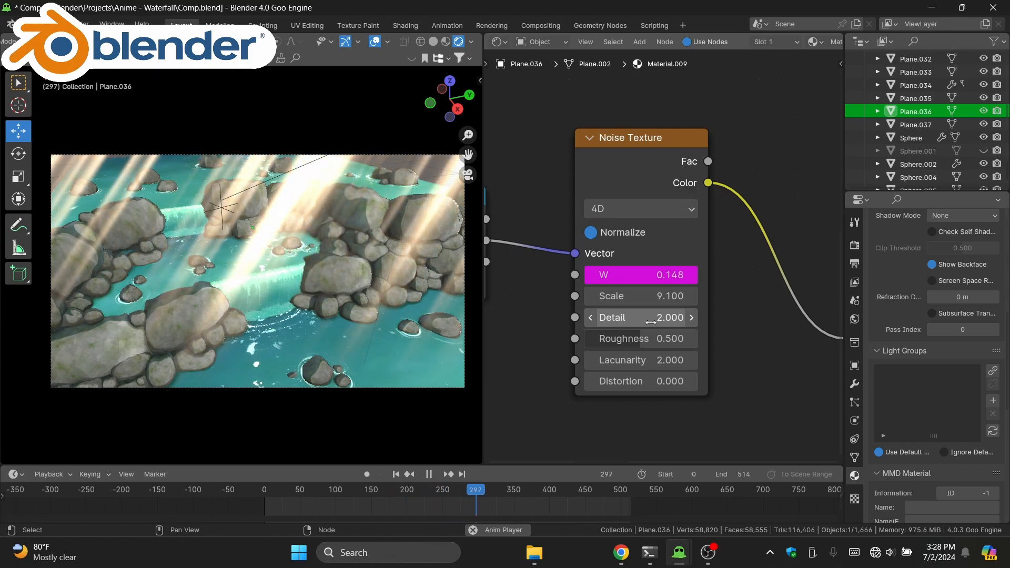
pyautogui.scroll(-7, 651, 322)
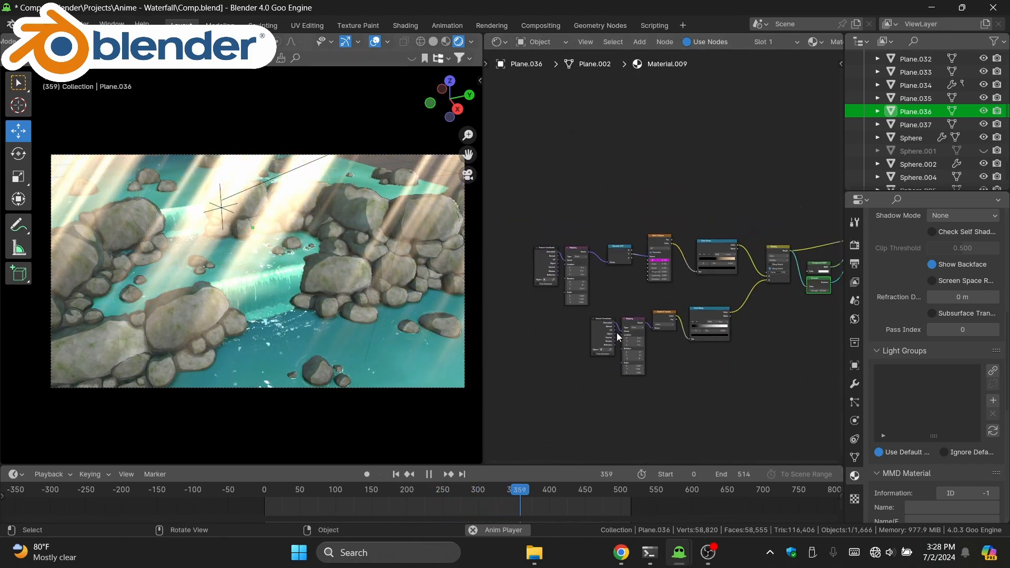
pyautogui.press('space')
# Step: Set the black stop of the Gradient Texture's Color Ramp to position 0
pyautogui.moveTo(661, 339); pyautogui.dragTo(487, 339, button='middle')
pyautogui.scroll(5, 537, 342)
pyautogui.scroll(4, 662, 353)
pyautogui.moveTo(580, 335); pyautogui.dragTo(795, 295, button='middle')
pyautogui.scroll(-2, 655, 343)
pyautogui.moveTo(521, 410); pyautogui.dragTo(729, 297, button='middle')
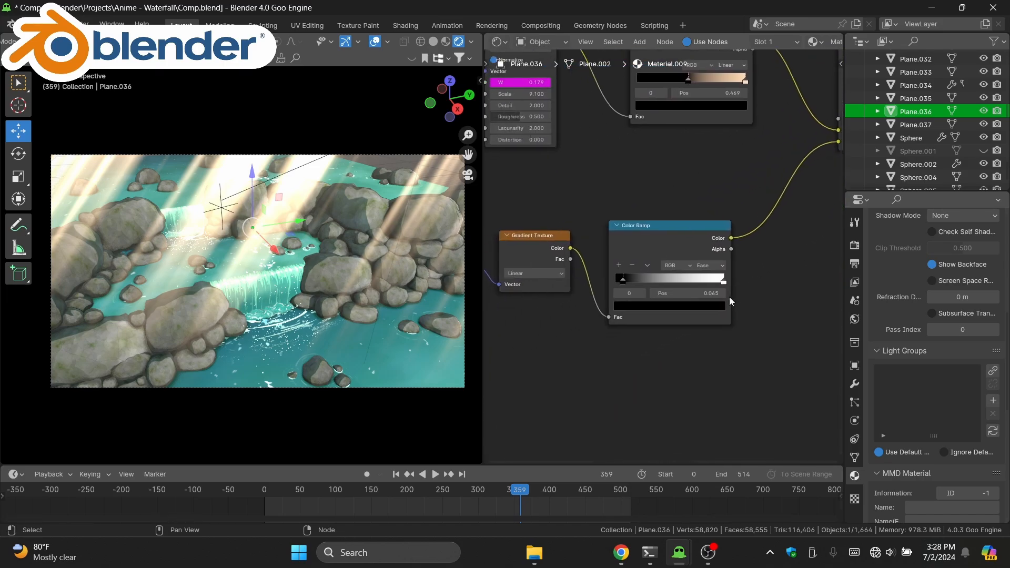
pyautogui.scroll(2, 728, 297)
pyautogui.moveTo(612, 285); pyautogui.dragTo(589, 287)
# Step: Lower the Emission node's Strength to 30.8 to soften the light rays
pyautogui.scroll(-1, 796, 234)
pyautogui.moveTo(742, 242); pyautogui.dragTo(528, 300, button='middle')
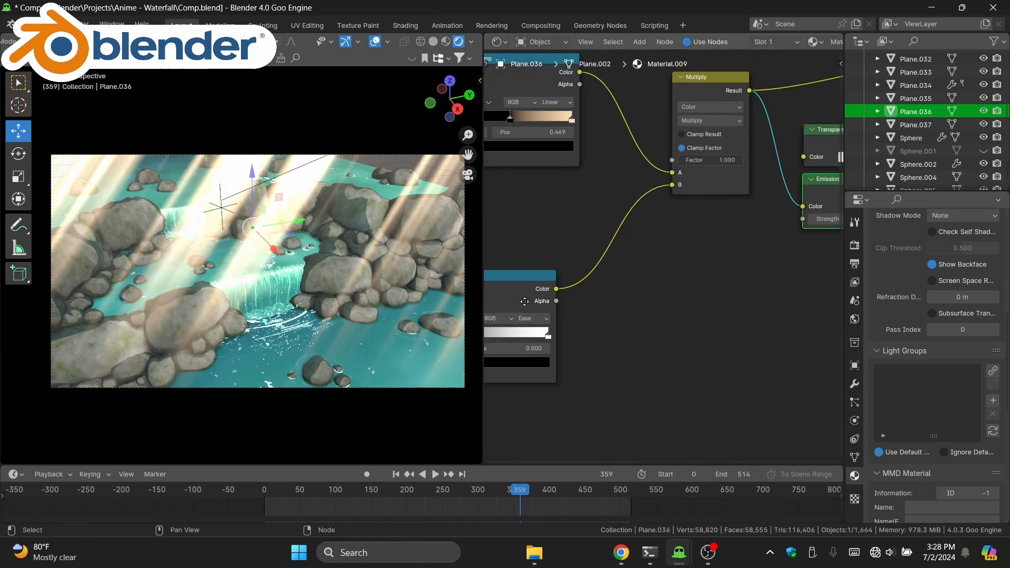
pyautogui.scroll(1, 696, 282)
pyautogui.moveTo(789, 246); pyautogui.dragTo(641, 329, button='middle')
pyautogui.scroll(2, 646, 327)
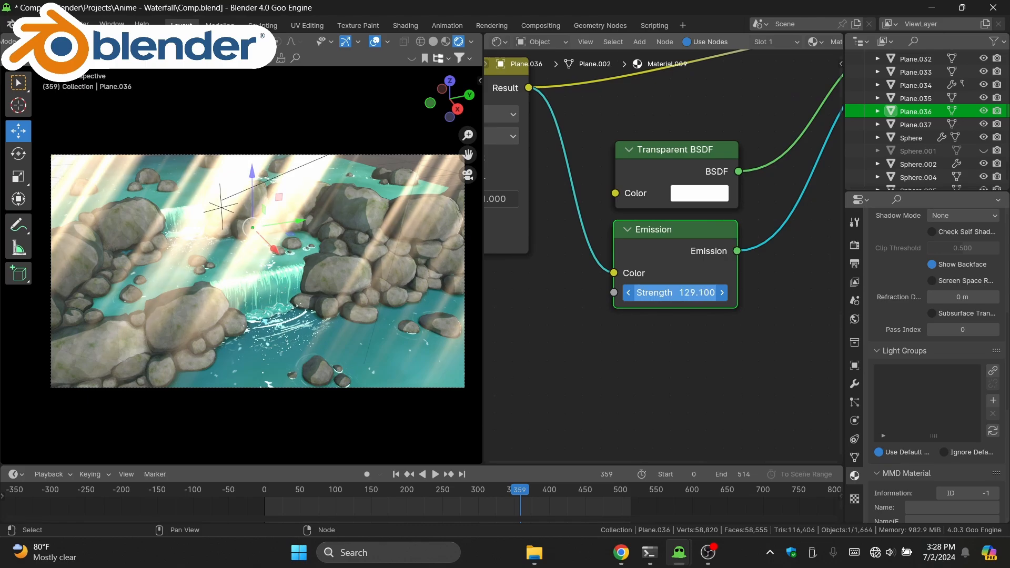
pyautogui.moveTo(675, 293); pyautogui.dragTo(66, 292)
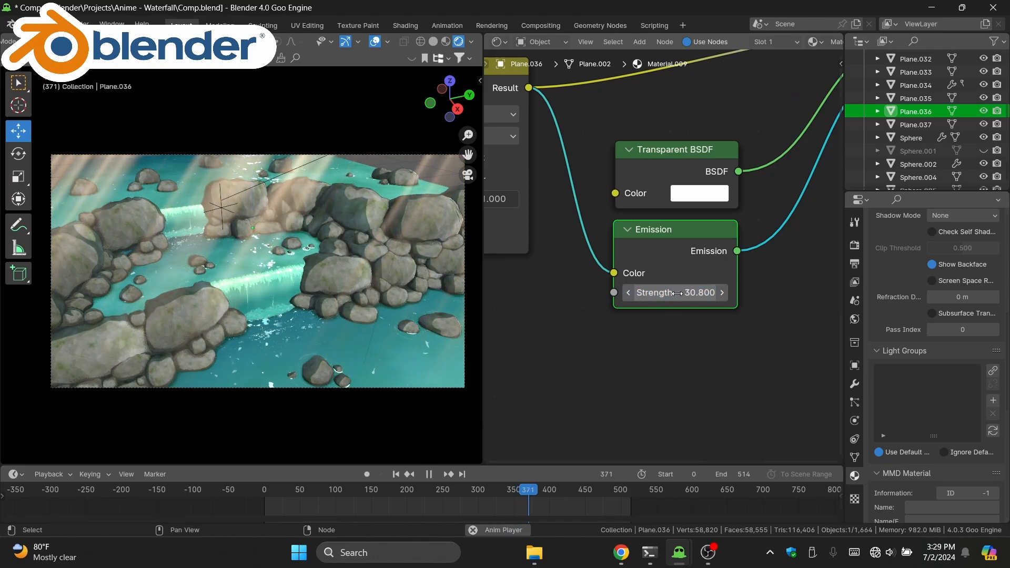
# Step: Review the light-ray material's node chain and inspect the plane from outside the camera before returning to camera view
pyautogui.scroll(-8, 596, 369)
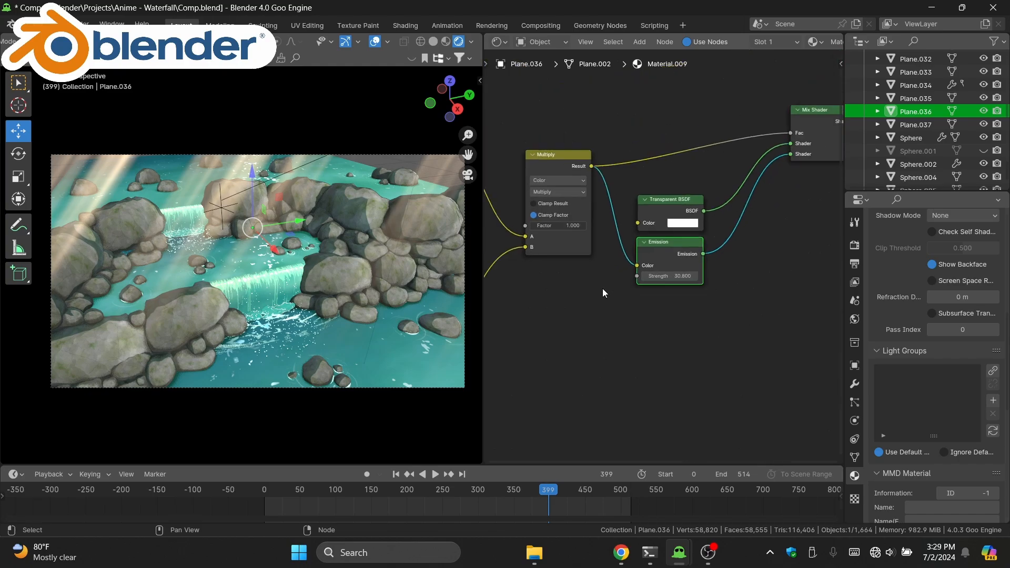
pyautogui.moveTo(601, 288); pyautogui.dragTo(615, 367, button='middle')
pyautogui.scroll(-3, 613, 371)
pyautogui.scroll(8, 631, 369)
pyautogui.moveTo(579, 399); pyautogui.dragTo(805, 342, button='middle')
pyautogui.scroll(-9, 633, 364)
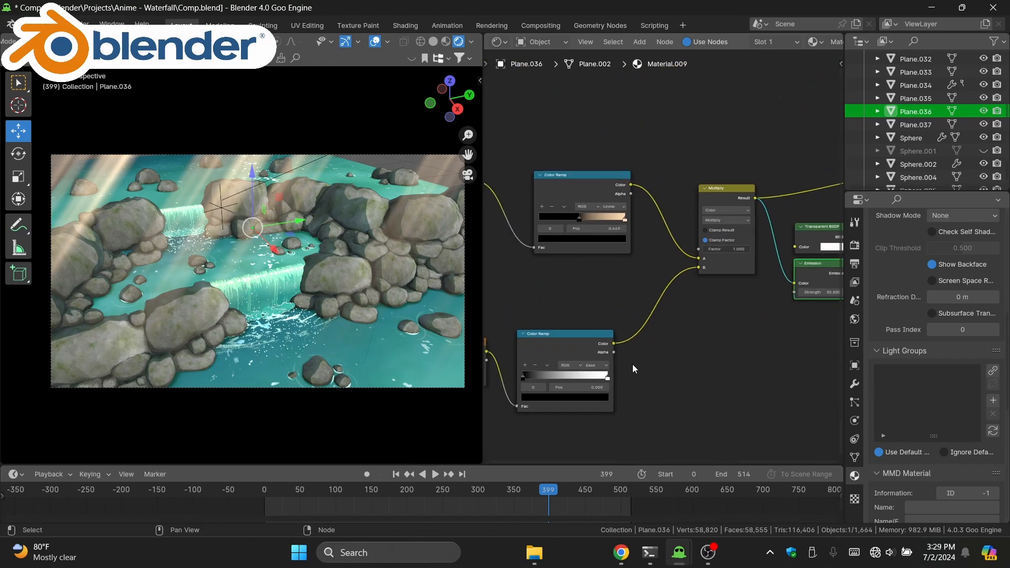
pyautogui.moveTo(632, 364); pyautogui.dragTo(688, 315, button='middle')
pyautogui.scroll(4, 681, 282)
pyautogui.moveTo(819, 294); pyautogui.dragTo(716, 355, button='middle')
pyautogui.scroll(-4, 680, 284)
pyautogui.scroll(-4, 708, 370)
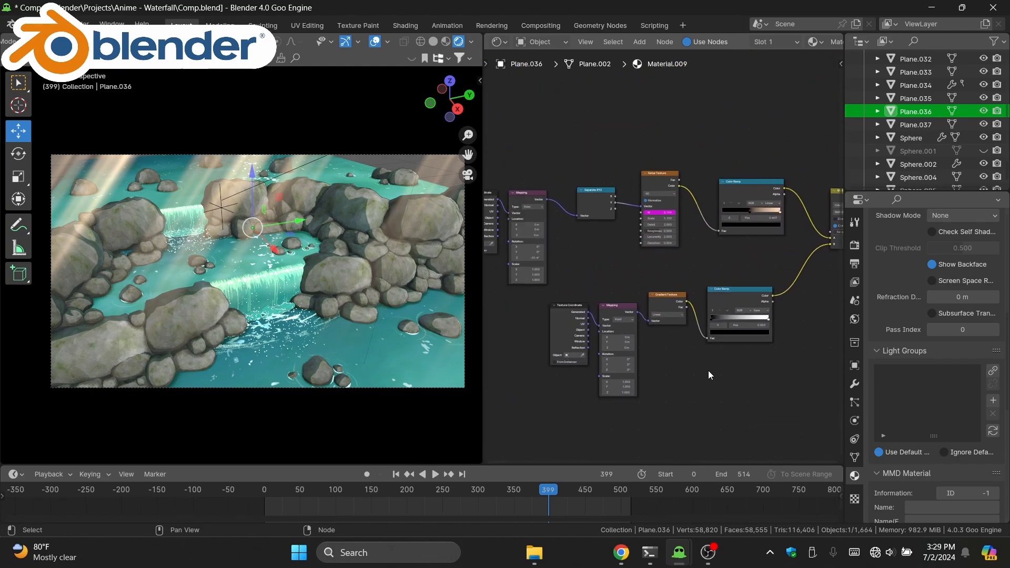
pyautogui.moveTo(337, 279); pyautogui.dragTo(384, 203, button='middle')
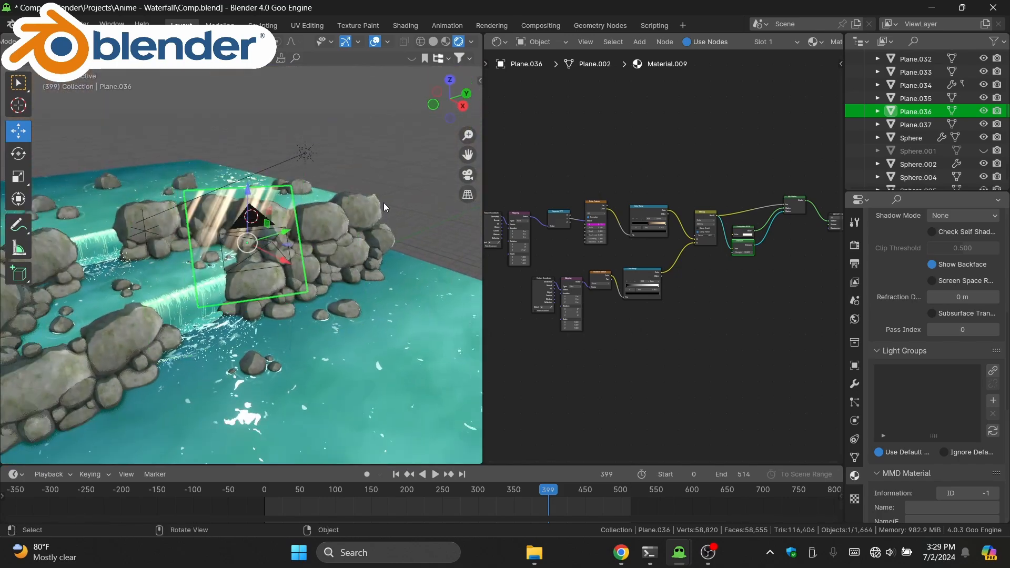
pyautogui.moveTo(280, 211); pyautogui.dragTo(475, 177, button='middle')
pyautogui.click(472, 176)
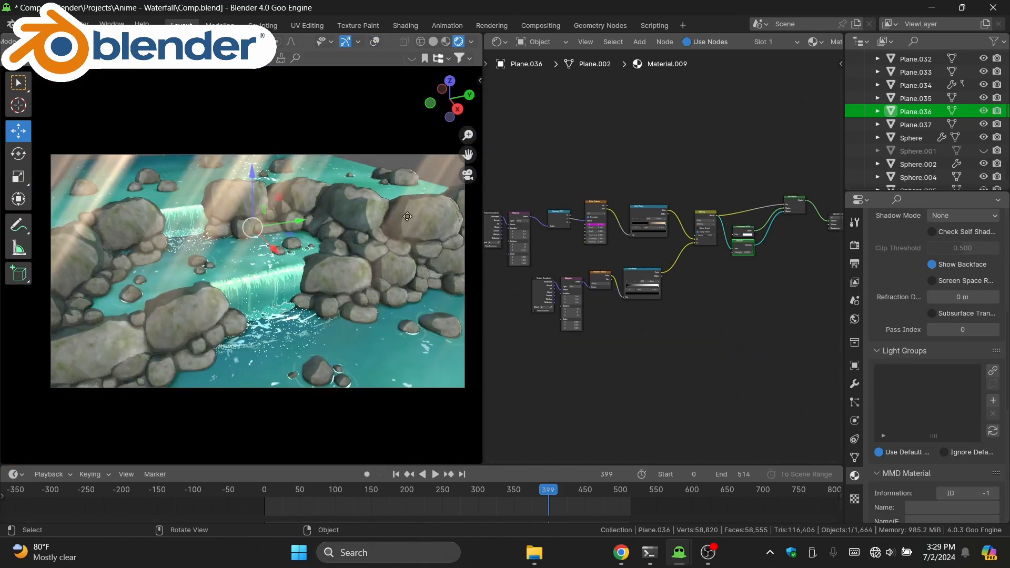
pyautogui.press('g')
pyautogui.press('z')
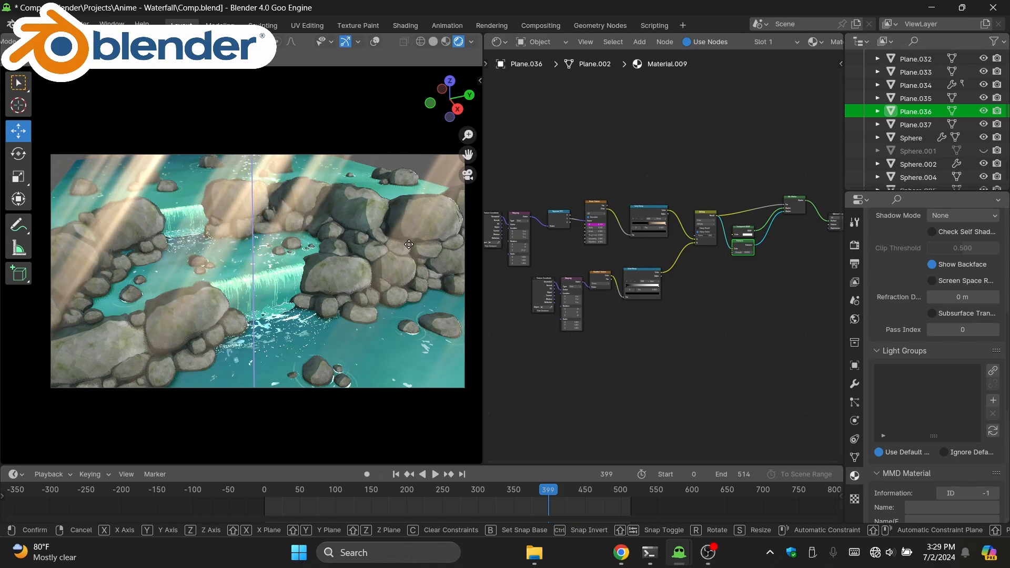
pyautogui.rightClick(410, 242)
# Step: Set the Noise Texture's Scale to 16.4 for narrower rays and play the animation to check them
pyautogui.moveTo(593, 301); pyautogui.dragTo(695, 323, button='middle')
pyautogui.scroll(6, 641, 332)
pyautogui.scroll(6, 696, 323)
pyautogui.moveTo(651, 277); pyautogui.dragTo(634, 289)
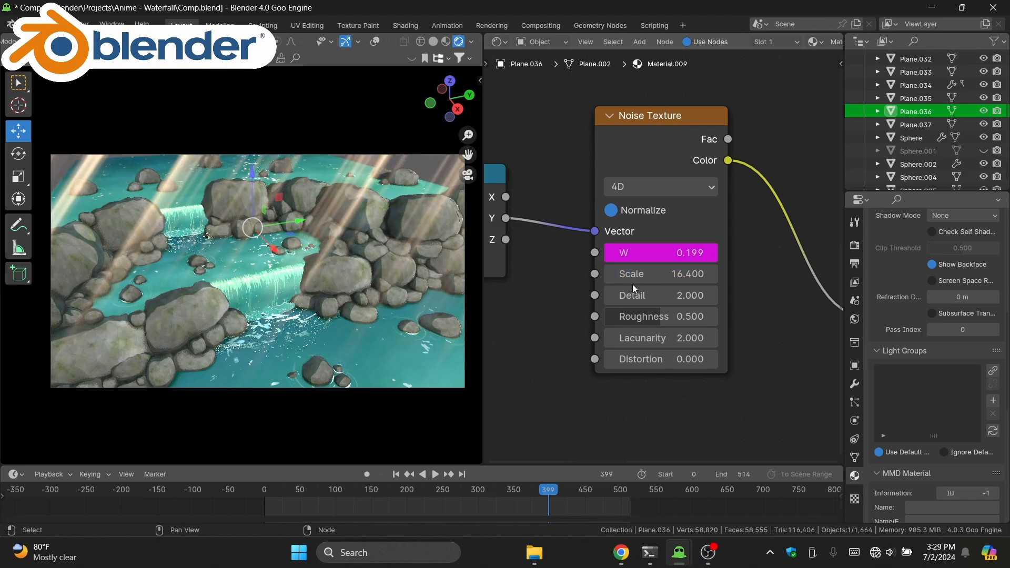
pyautogui.press('space')
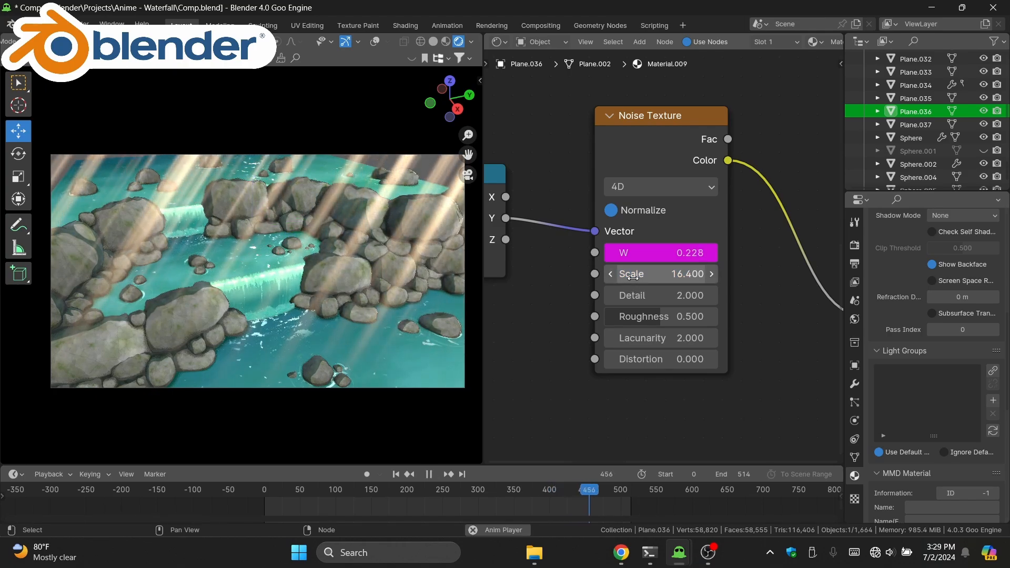
# Step: Reduce the Emission Strength to 20.3 and save the file
pyautogui.scroll(-6, 746, 302)
pyautogui.moveTo(778, 303); pyautogui.dragTo(559, 242, button='middle')
pyautogui.scroll(3, 650, 292)
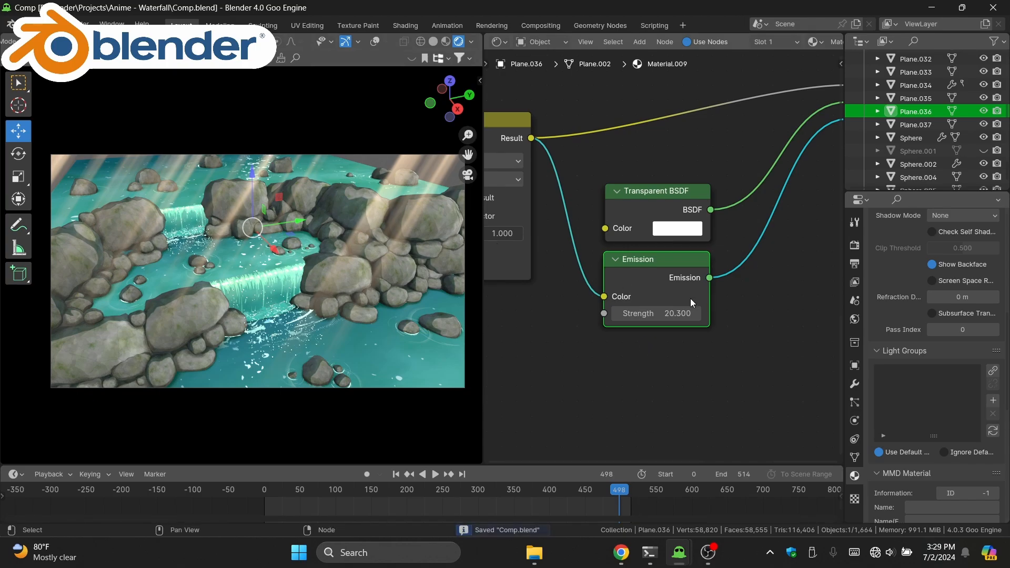
# Step: Render the current frame and open the Compositing workspace
pyautogui.click(85, 24)
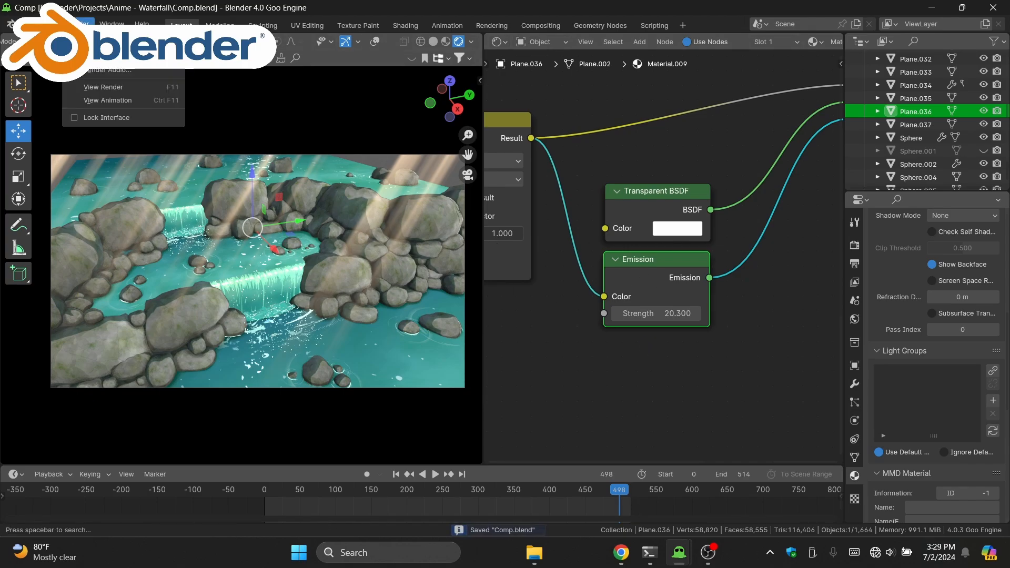
pyautogui.click(105, 52)
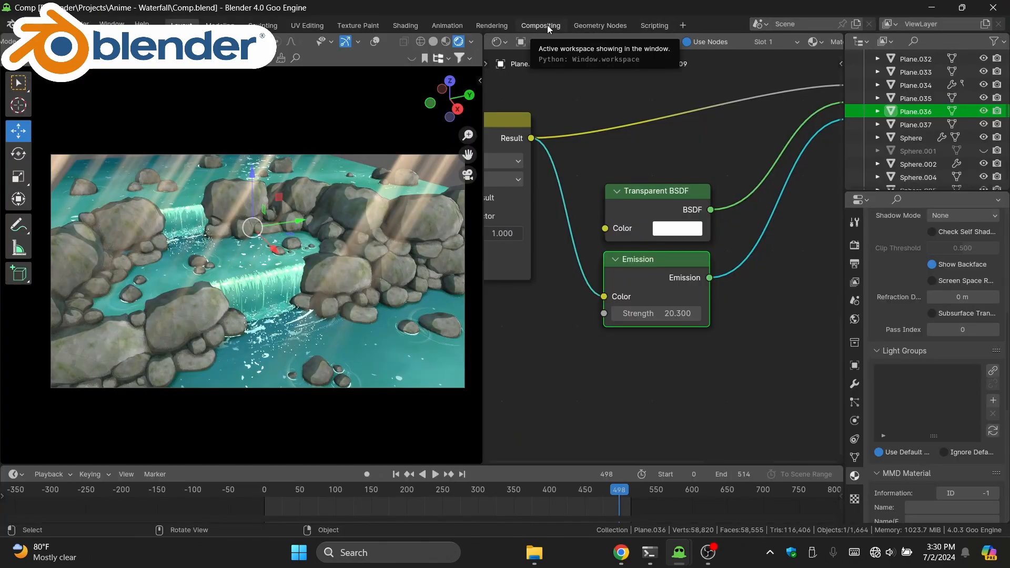
pyautogui.click(547, 24)
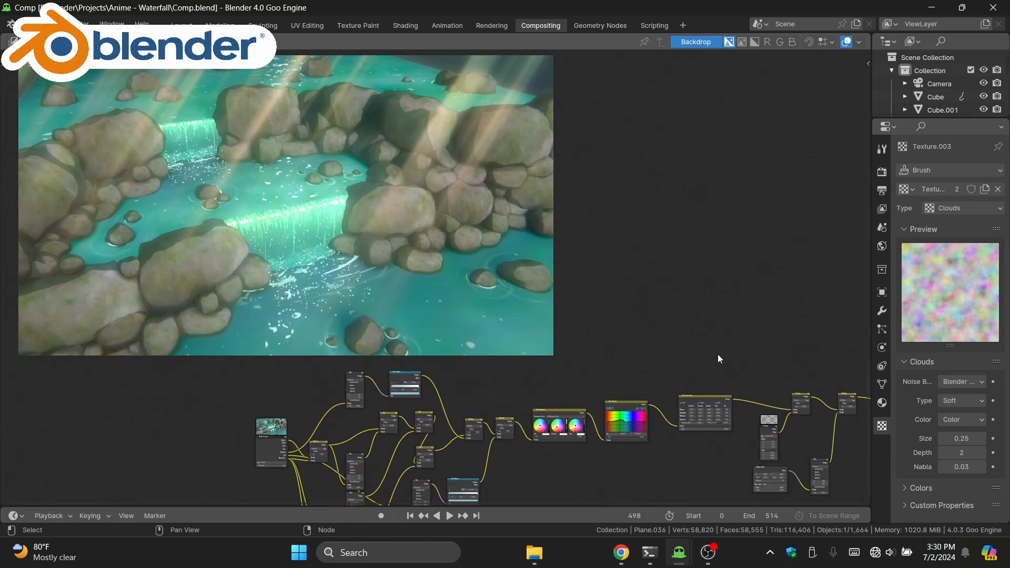
# Step: Set the Value of the final Hue/Saturation/Value node to 1.2 to brighten the composite
pyautogui.moveTo(717, 355); pyautogui.dragTo(536, 332, button='middle')
pyautogui.scroll(4, 691, 330)
pyautogui.moveTo(691, 330); pyautogui.dragTo(479, 245, button='middle')
pyautogui.scroll(5, 479, 245)
pyautogui.moveTo(647, 268); pyautogui.dragTo(429, 280, button='middle')
pyautogui.scroll(5, 429, 280)
pyautogui.scroll(4, 555, 283)
pyautogui.moveTo(684, 273); pyautogui.dragTo(457, 361, button='middle')
pyautogui.scroll(2, 464, 338)
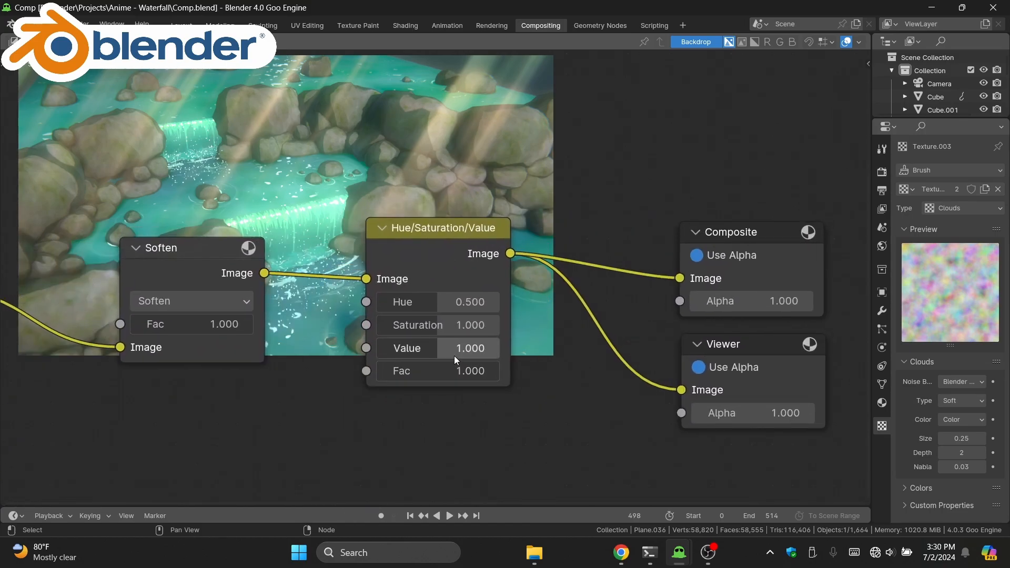
pyautogui.click(454, 356)
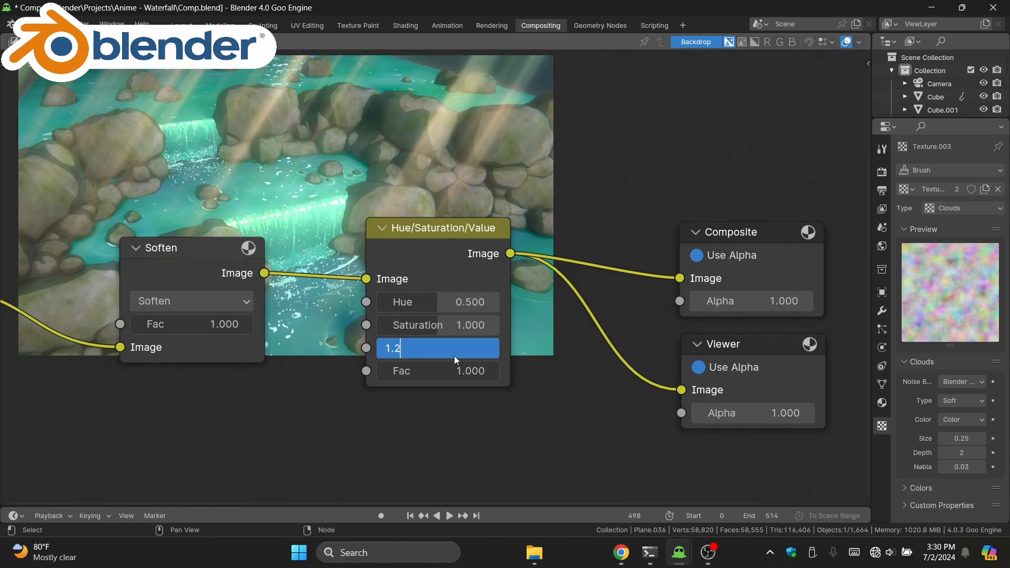
pyautogui.press('Return')
# Step: Compare the raw Render Layers image with the Hue/Saturation/Value result in the backdrop, leaving the Viewer on the latter
pyautogui.moveTo(484, 214); pyautogui.dragTo(498, 292, button='middle')
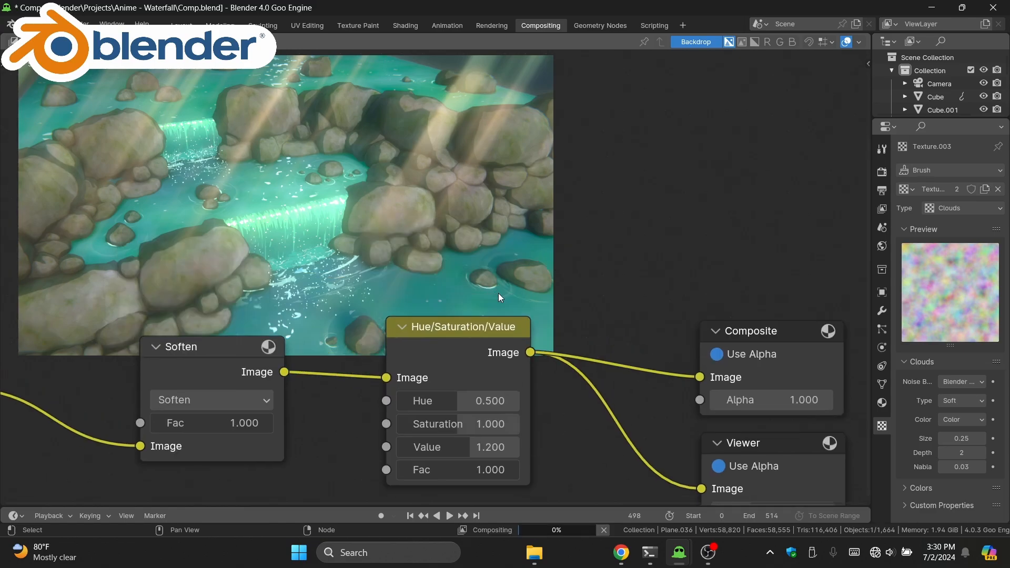
pyautogui.scroll(-7, 498, 293)
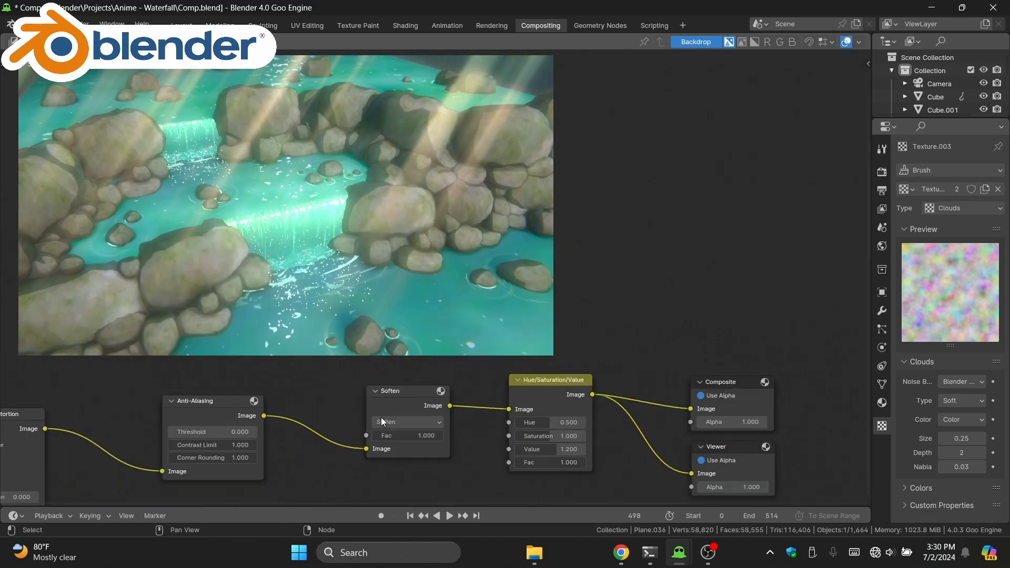
pyautogui.scroll(-1, 263, 427)
pyautogui.moveTo(259, 431); pyautogui.dragTo(477, 462, button='middle')
pyautogui.scroll(-1, 589, 358)
pyautogui.scroll(-2, 455, 418)
pyautogui.moveTo(400, 397)
pyautogui.mouseDown(button='middle')
pyautogui.moveTo(405, 378)
pyautogui.moveTo(362, 306)
pyautogui.moveTo(394, 382)
pyautogui.mouseUp(button='middle')
pyautogui.click(87, 416)
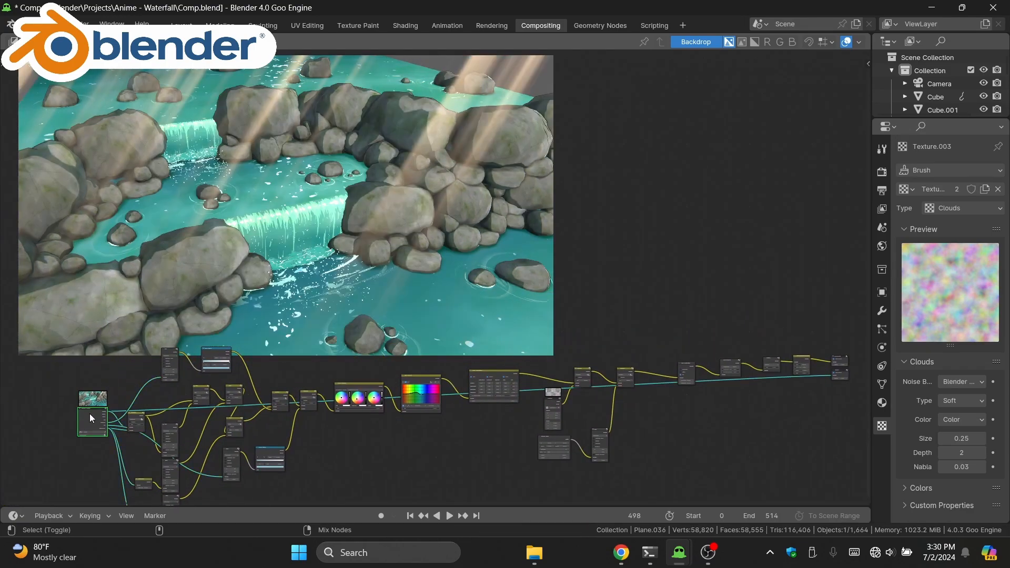
pyautogui.press('Home')
pyautogui.click(783, 380)
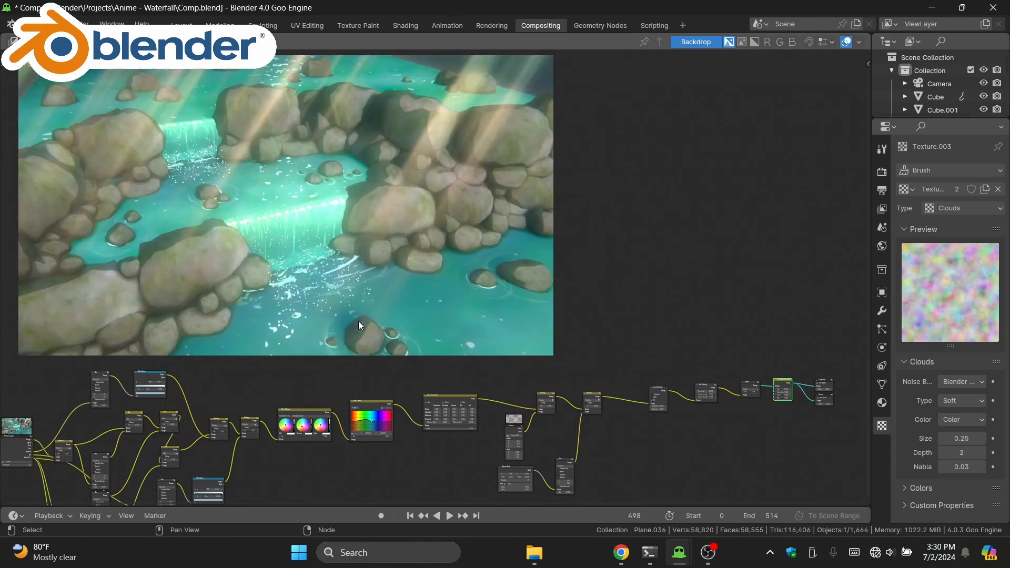
pyautogui.scroll(-3, 358, 320)
pyautogui.moveTo(358, 321); pyautogui.dragTo(393, 284, button='middle')
pyautogui.moveTo(67, 220); pyautogui.dragTo(773, 395)
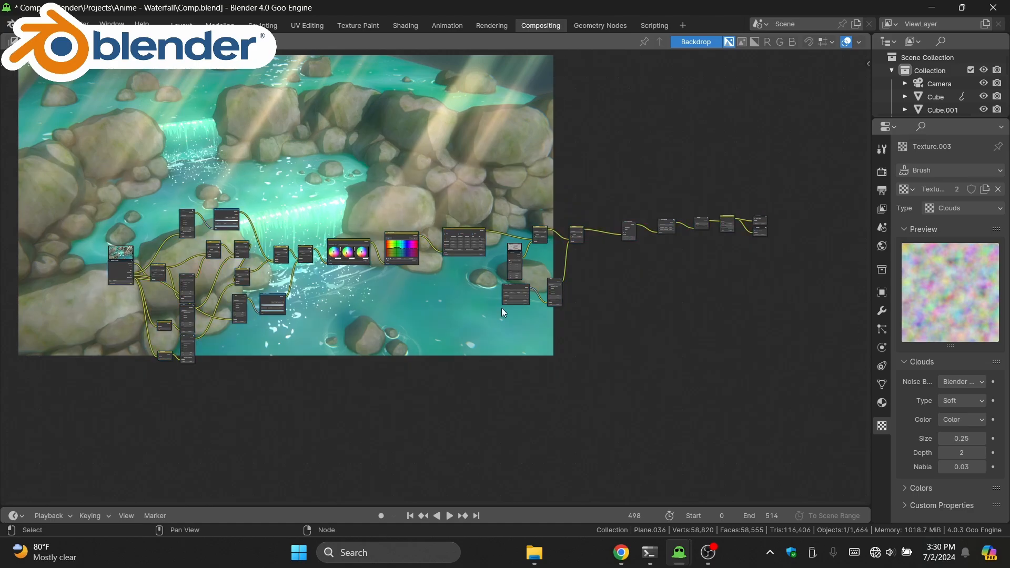
# Step: Look over the entire compositing node tree, from Render Layers to the output nodes, together with the backdrop image
pyautogui.moveTo(501, 305); pyautogui.dragTo(493, 363, button='middle')
pyautogui.scroll(3, 477, 354)
pyautogui.scroll(-1, 493, 363)
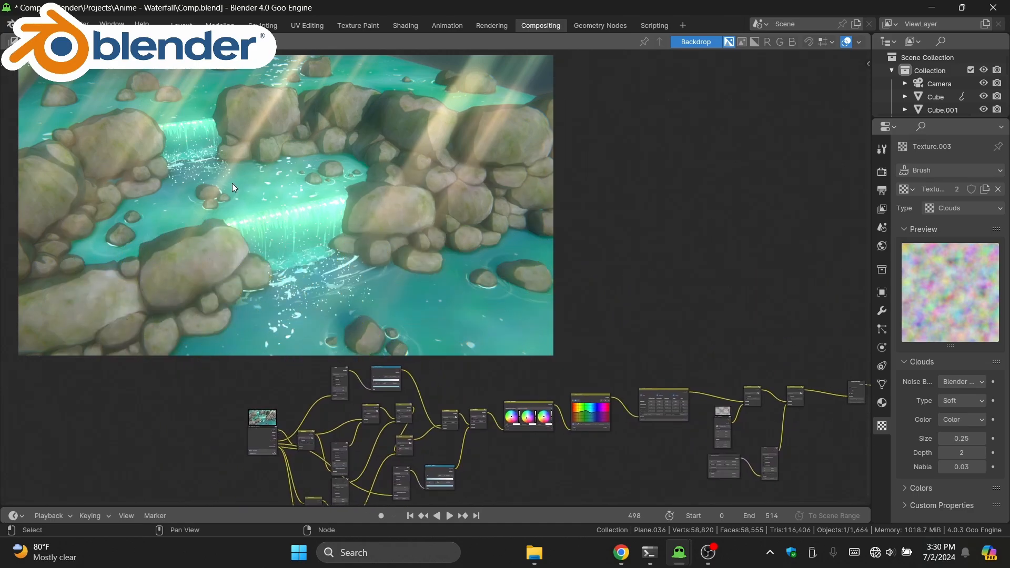
pyautogui.scroll(-1, 228, 445)
pyautogui.moveTo(227, 445); pyautogui.dragTo(138, 405, button='middle')
pyautogui.moveTo(316, 356); pyautogui.dragTo(411, 406, button='middle')
pyautogui.scroll(-1, 249, 328)
pyautogui.moveTo(397, 309); pyautogui.dragTo(501, 374, button='middle')
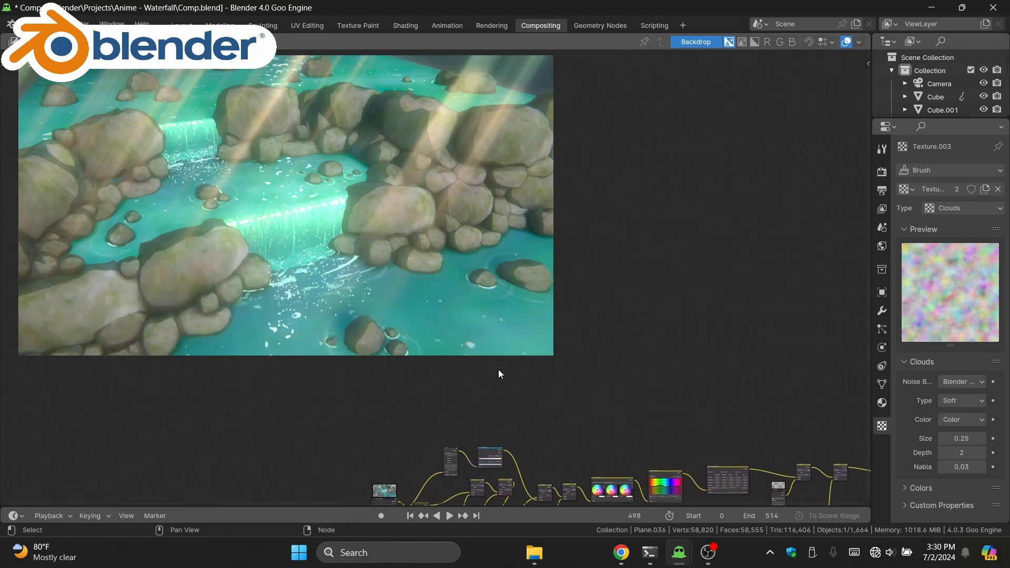
pyautogui.moveTo(590, 403); pyautogui.dragTo(1, 50)
pyautogui.moveTo(479, 333); pyautogui.dragTo(272, 188, button='middle')
pyautogui.moveTo(340, 260); pyautogui.dragTo(296, 234, button='middle')
pyautogui.moveTo(562, 384); pyautogui.dragTo(500, 287, button='middle')
pyautogui.scroll(-4, 456, 309)
pyautogui.scroll(4, 500, 287)
pyautogui.moveTo(500, 287); pyautogui.dragTo(541, 346, button='middle')
pyautogui.scroll(1, 74, 103)
pyautogui.moveTo(74, 102); pyautogui.dragTo(846, 439)
pyautogui.moveTo(405, 389); pyautogui.dragTo(556, 392, button='middle')
# Step: Examine the Blur, Exposure, Add, Multiply and Color Ramp nodes in the first part of the compositing tree
pyautogui.scroll(8, 557, 384)
pyautogui.click(556, 384)
pyautogui.scroll(4, 326, 342)
pyautogui.moveTo(326, 342); pyautogui.dragTo(507, 296, button='middle')
pyautogui.scroll(3, 239, 216)
pyautogui.moveTo(503, 373); pyautogui.dragTo(426, 283, button='middle')
pyautogui.moveTo(418, 193); pyautogui.dragTo(394, 224)
pyautogui.rightClick(395, 224)
pyautogui.moveTo(450, 306); pyautogui.dragTo(269, 313, button='middle')
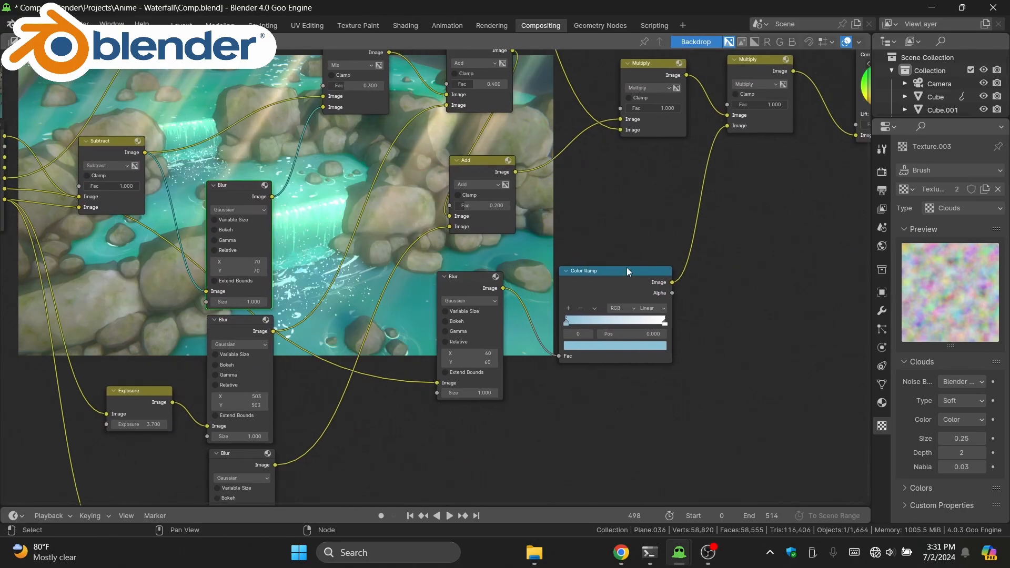
pyautogui.moveTo(627, 268); pyautogui.dragTo(642, 242)
pyautogui.rightClick(642, 242)
pyautogui.moveTo(660, 252); pyautogui.dragTo(472, 302, button='middle')
pyautogui.scroll(-5, 472, 301)
pyautogui.moveTo(661, 292); pyautogui.dragTo(305, 389, button='middle')
pyautogui.scroll(-2, 310, 391)
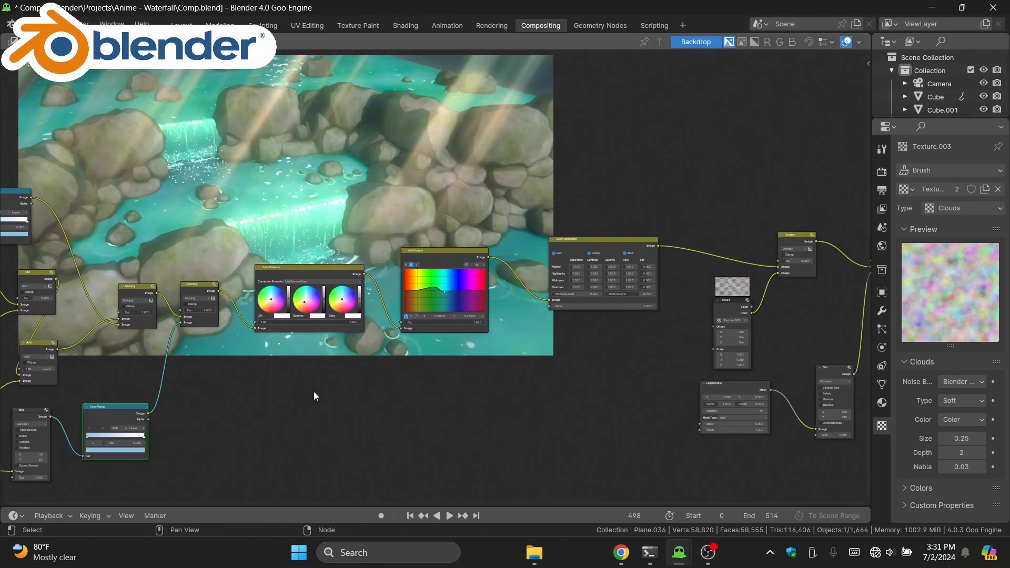
# Step: Examine the settings of the Color Balance, Hue Correct and Color Correction nodes and the nodes that follow them
pyautogui.scroll(4, 427, 280)
pyautogui.moveTo(221, 140); pyautogui.dragTo(668, 427)
pyautogui.scroll(2, 708, 233)
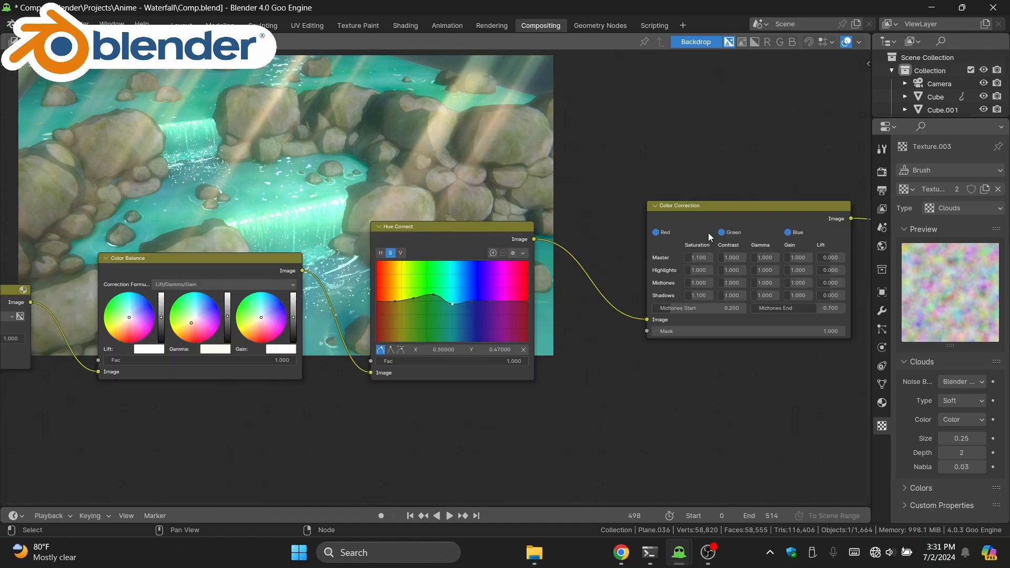
pyautogui.scroll(-4, 708, 236)
pyautogui.moveTo(708, 235); pyautogui.dragTo(249, 287, button='middle')
pyautogui.scroll(-4, 250, 287)
pyautogui.moveTo(372, 382); pyautogui.dragTo(300, 371, button='middle')
pyautogui.scroll(-8, 301, 371)
pyautogui.moveTo(166, 421); pyautogui.dragTo(473, 396, button='middle')
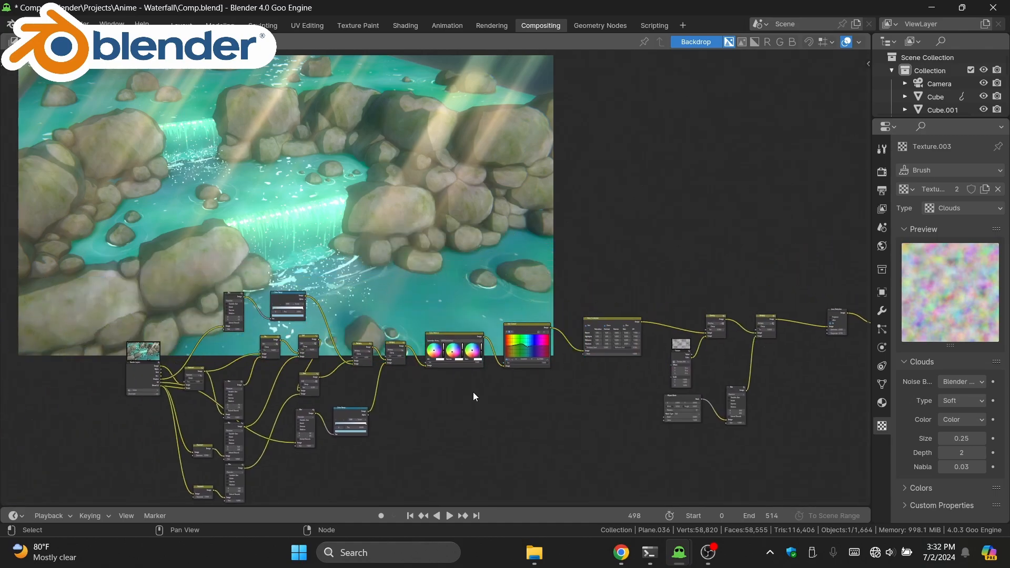
pyautogui.moveTo(411, 344); pyautogui.dragTo(341, 410, button='middle')
pyautogui.moveTo(317, 330); pyautogui.dragTo(321, 334, button='middle')
pyautogui.scroll(-1, 586, 359)
pyautogui.moveTo(585, 358); pyautogui.dragTo(480, 236, button='middle')
pyautogui.moveTo(507, 276); pyautogui.dragTo(554, 273, button='middle')
pyautogui.moveTo(471, 247); pyautogui.dragTo(456, 326, button='middle')
pyautogui.scroll(-1, 494, 289)
pyautogui.click(80, 24)
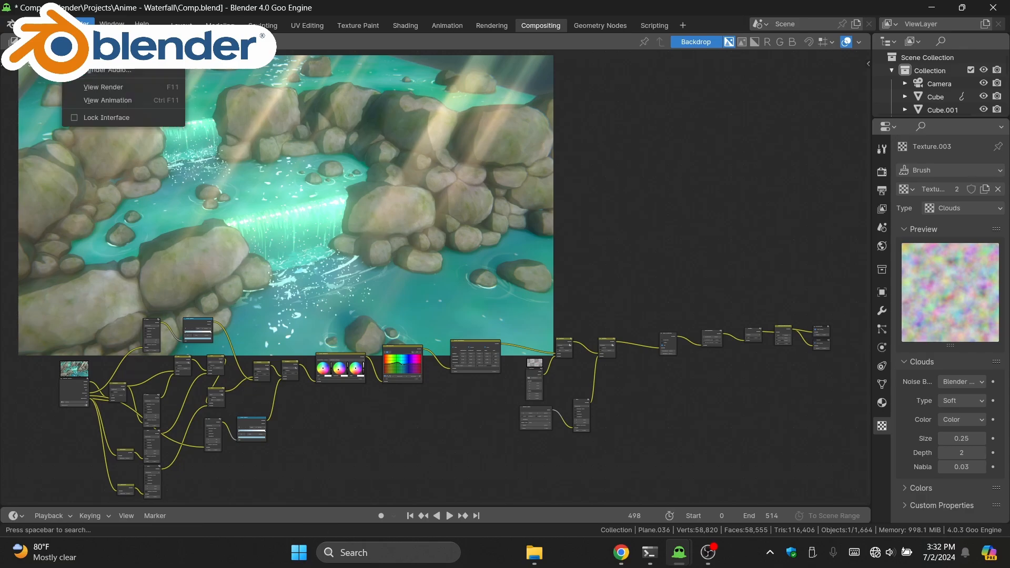
pyautogui.moveTo(140, 280); pyautogui.dragTo(121, 220, button='middle')
# Step: Preview the unprocessed Render Layers image in the backdrop, and reconnect the Viewer to the final Hue/Saturation/Value node for comparison
pyautogui.moveTo(96, 156); pyautogui.dragTo(773, 469)
pyautogui.moveTo(597, 404); pyautogui.dragTo(711, 394, button='middle')
pyautogui.scroll(1, 255, 321)
pyautogui.moveTo(256, 321); pyautogui.dragTo(334, 352, button='middle')
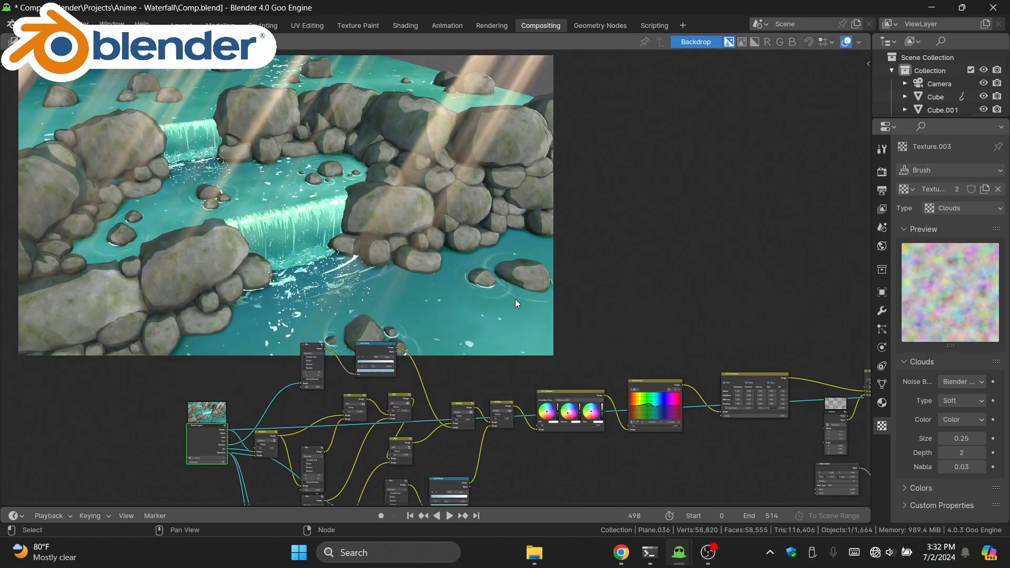
pyautogui.moveTo(700, 273); pyautogui.dragTo(135, 265, button='middle')
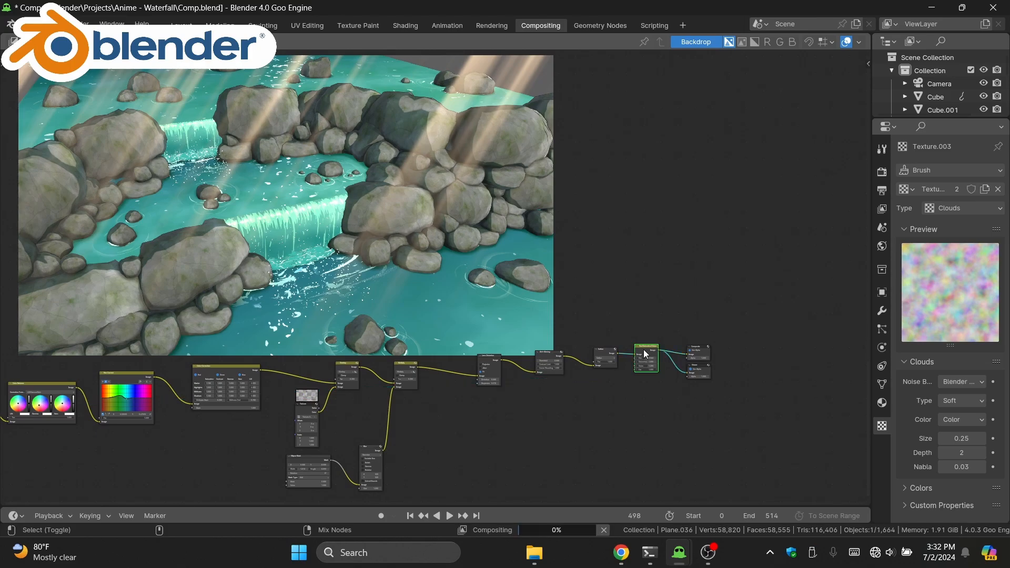
# Step: Review the complete node tree over the composited image and return to the Layout workspace
pyautogui.scroll(-6, 463, 323)
pyautogui.moveTo(329, 319); pyautogui.dragTo(501, 218, button='middle')
pyautogui.scroll(3, 463, 302)
pyautogui.moveTo(462, 302); pyautogui.dragTo(487, 317, button='middle')
pyautogui.scroll(-2, 443, 263)
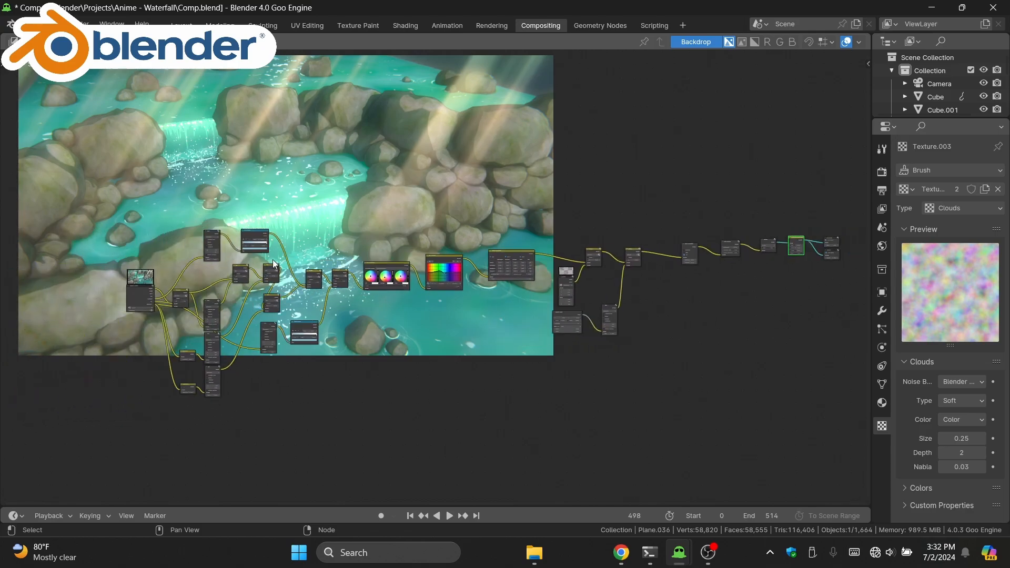
pyautogui.moveTo(272, 253); pyautogui.dragTo(221, 255, button='middle')
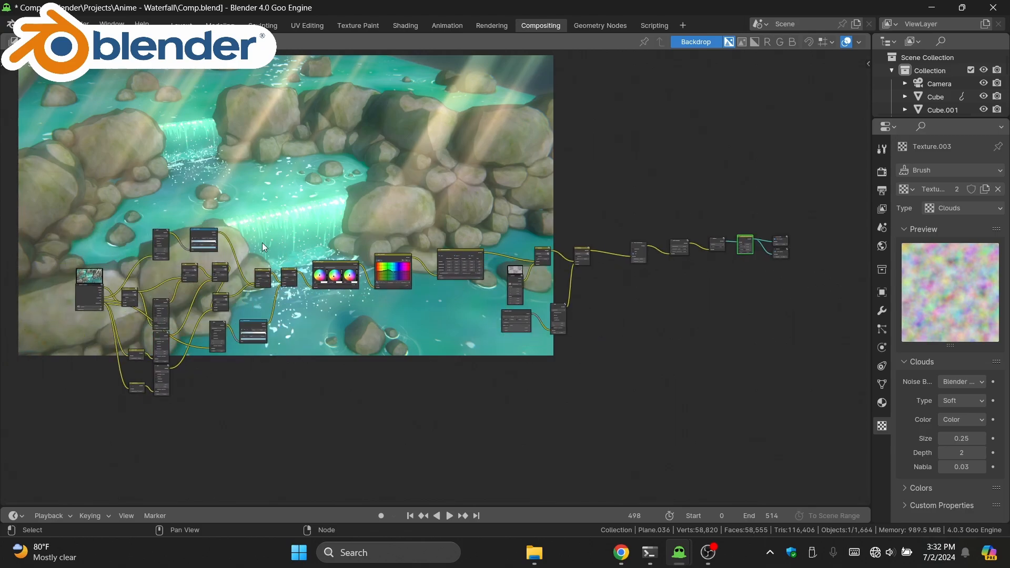
pyautogui.scroll(1, 345, 238)
pyautogui.click(339, 239)
pyautogui.scroll(-2, 340, 239)
pyautogui.moveTo(340, 239); pyautogui.dragTo(387, 224, button='middle')
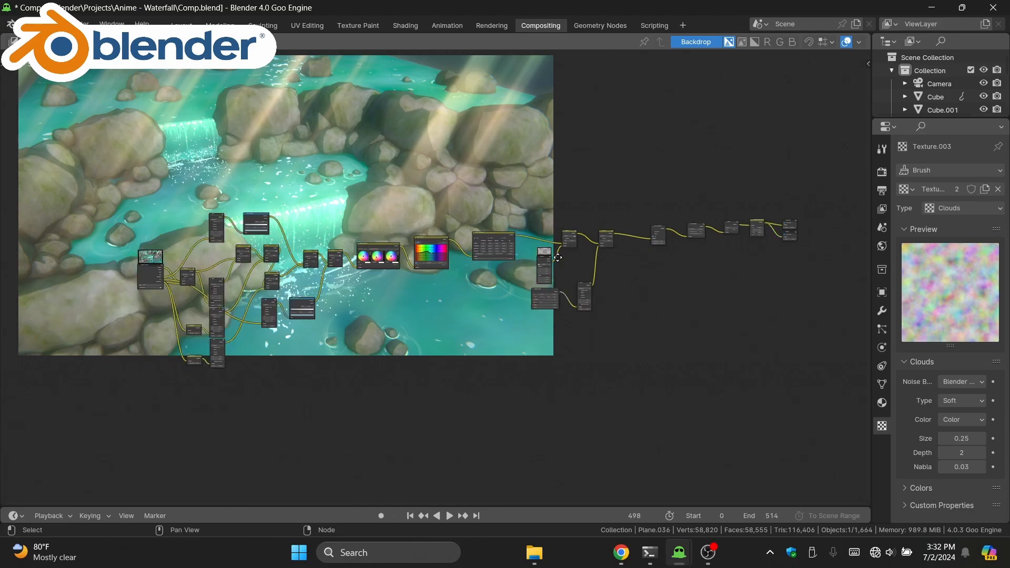
pyautogui.scroll(3, 383, 158)
pyautogui.moveTo(221, 82); pyautogui.dragTo(172, 121, button='middle')
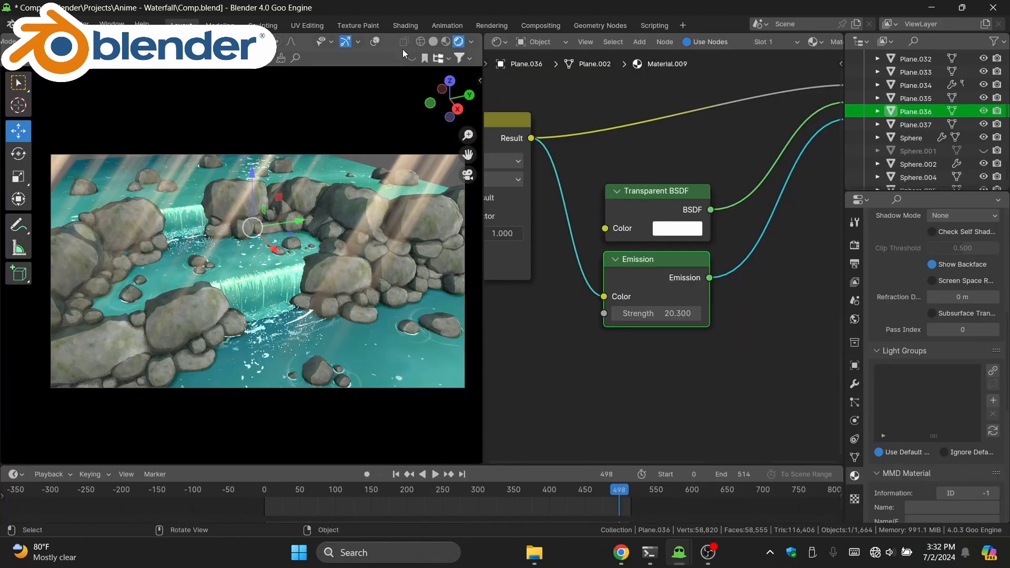